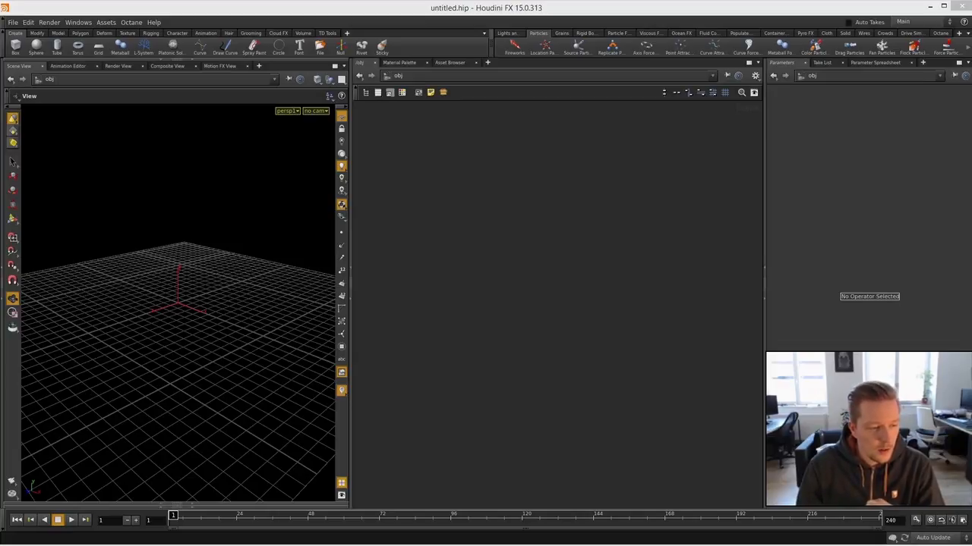
- Widen the parameters area slightly at the expense of the network view
key("alt+Tab")
left_click_drag(396, 83, 464, 66)
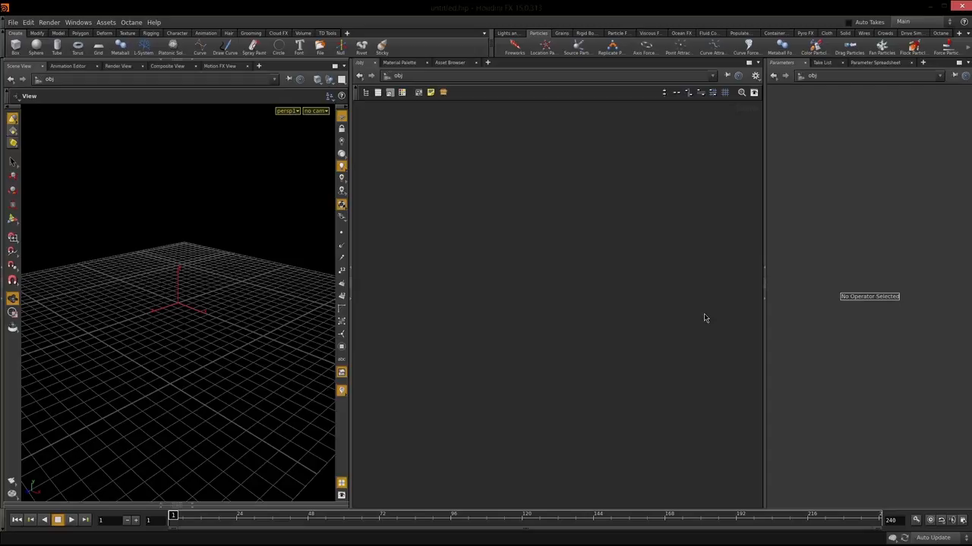
left_click(557, 318)
left_click_drag(764, 360, 731, 328)
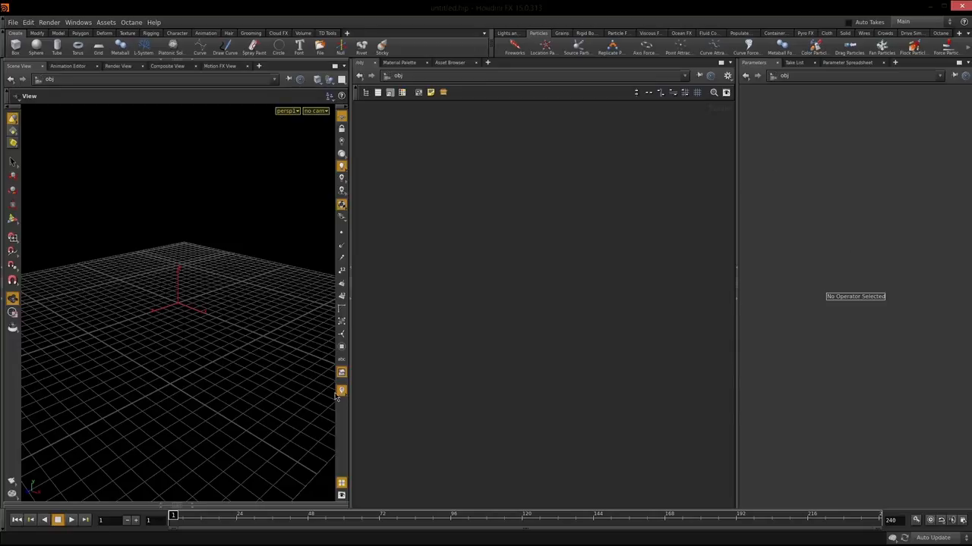
left_click_drag(737, 233, 751, 235)
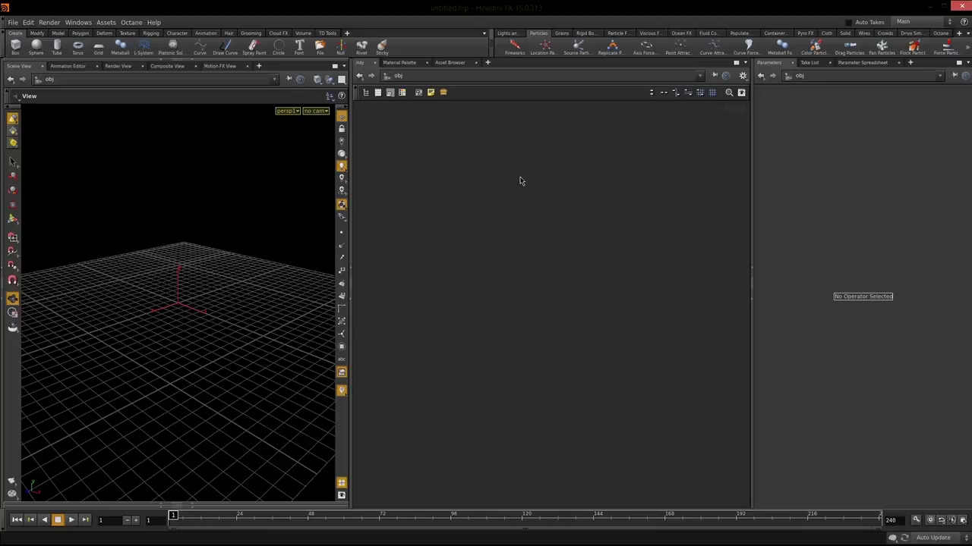
key("Tab")
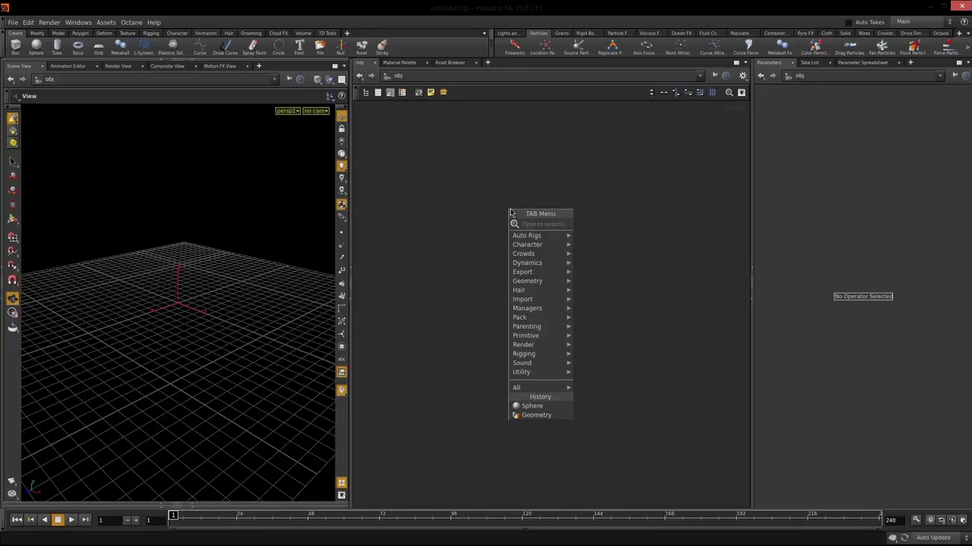
type("geo")
key("Return")
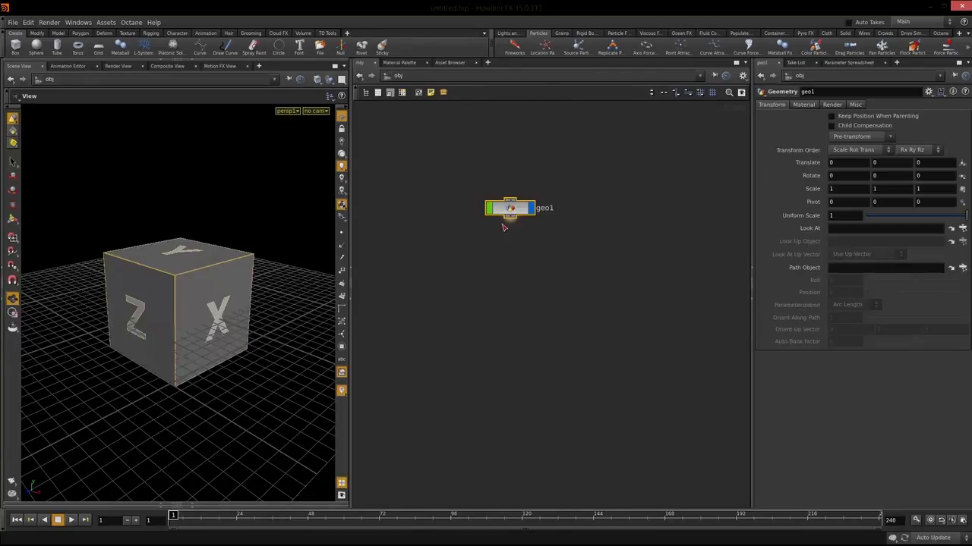
key("Tab")
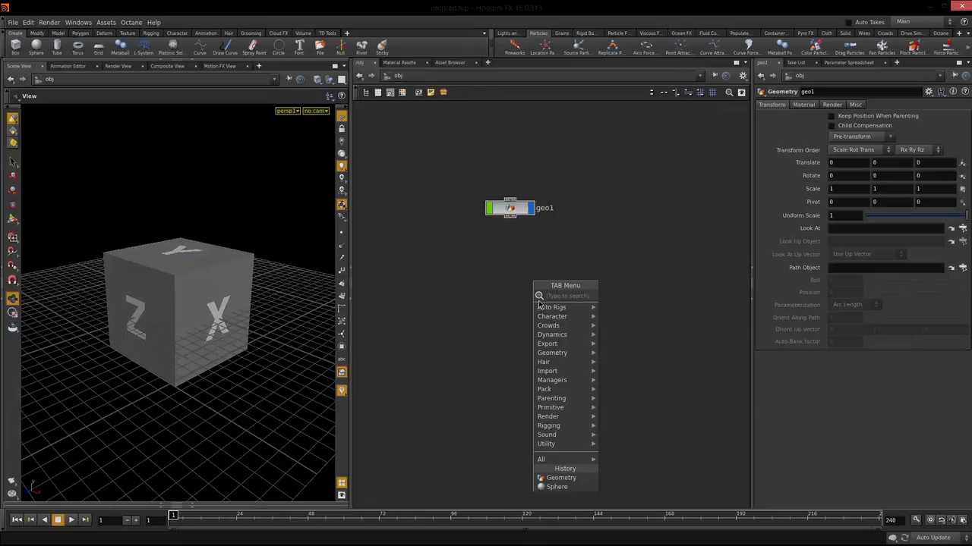
type("hand")
key("Escape")
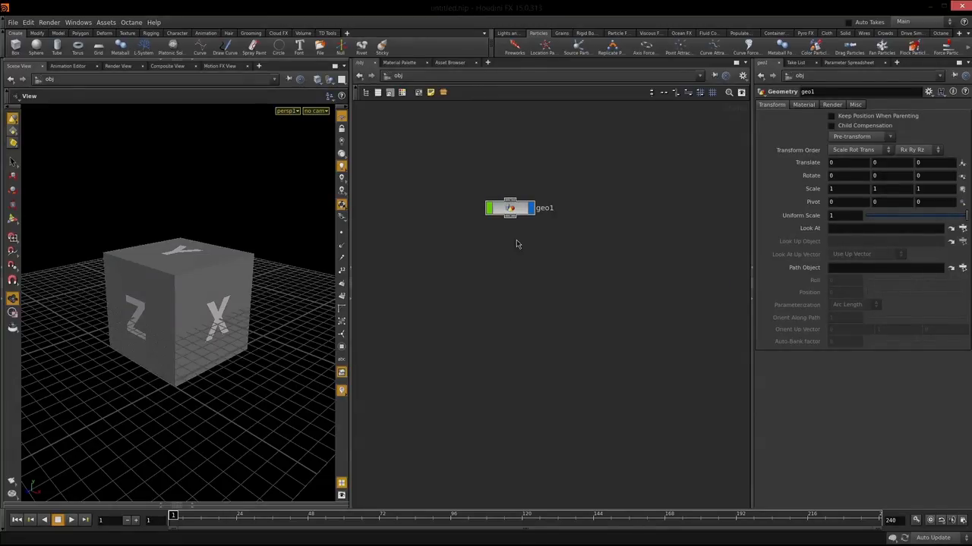
key("Delete")
- Add a Geometry object to the object-level network and place it near the upper middle
key("Tab")
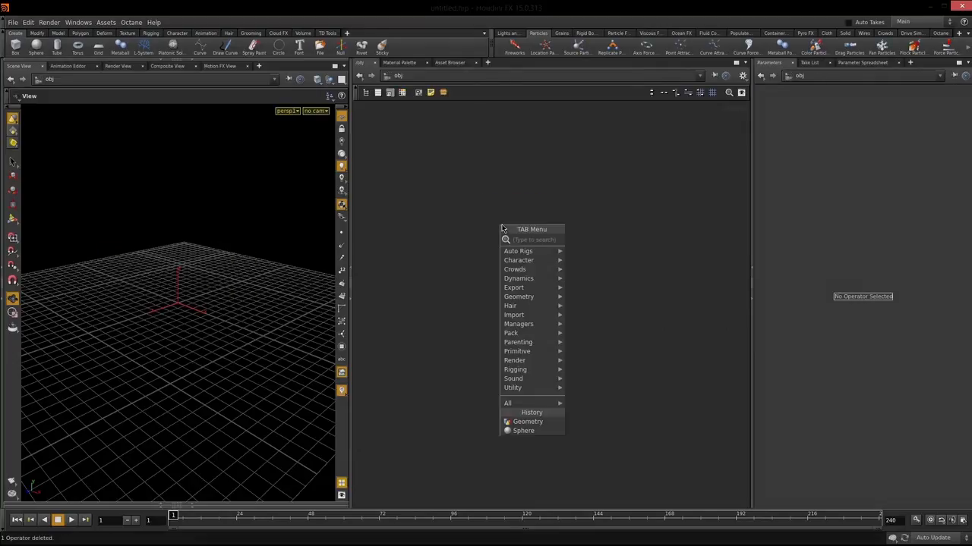
type("geo")
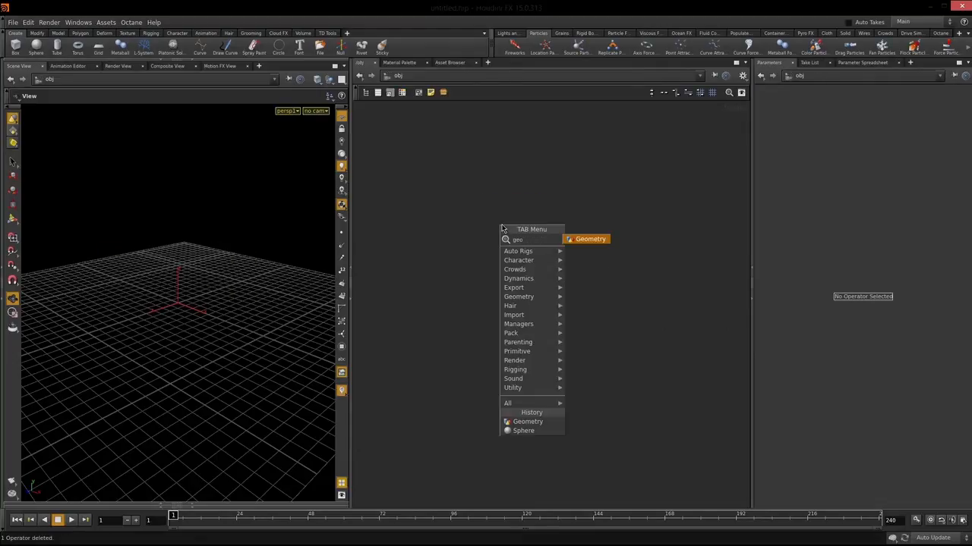
key("Return")
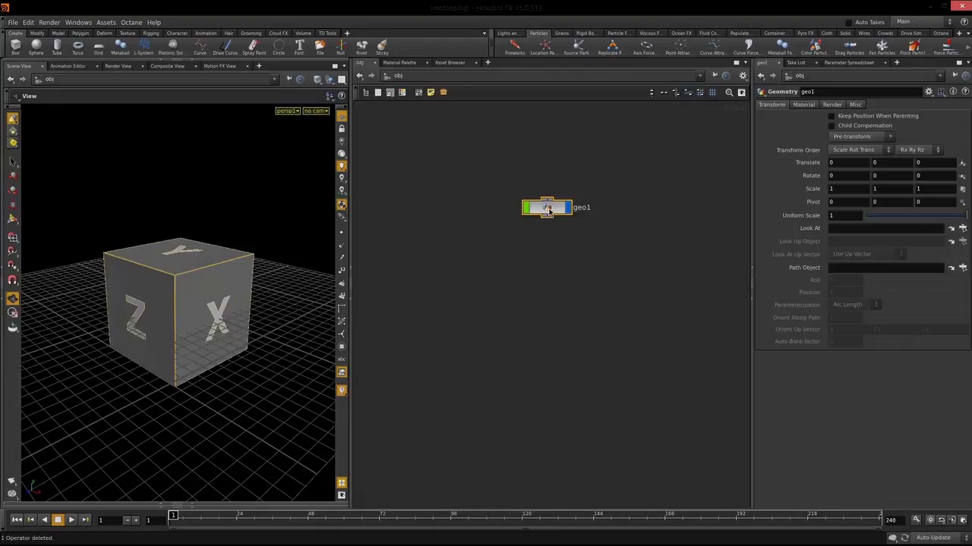
left_click_drag(551, 210, 541, 200)
- Add a Sphere object below the geometry object in the object-level network
left_click(535, 282)
key("Tab")
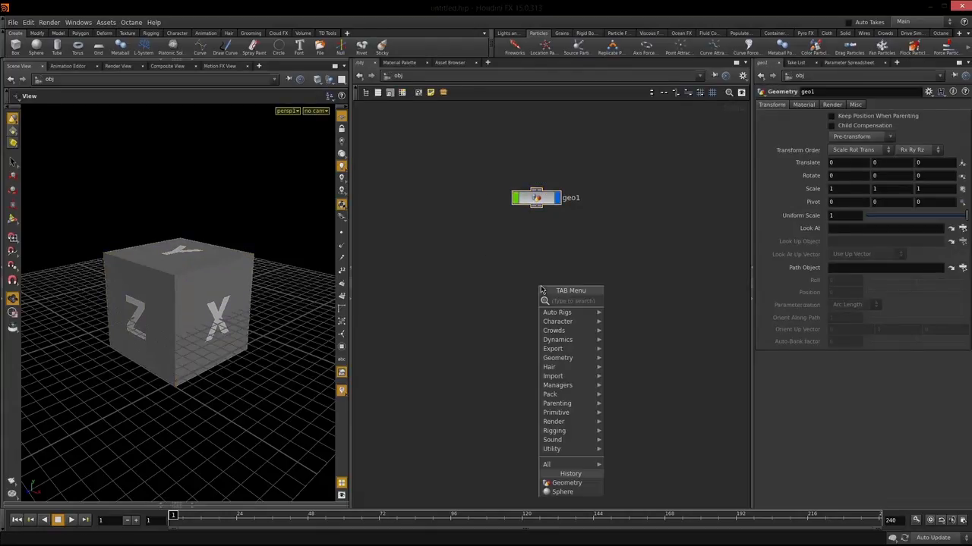
type("sphere")
key("Return")
left_click(541, 286)
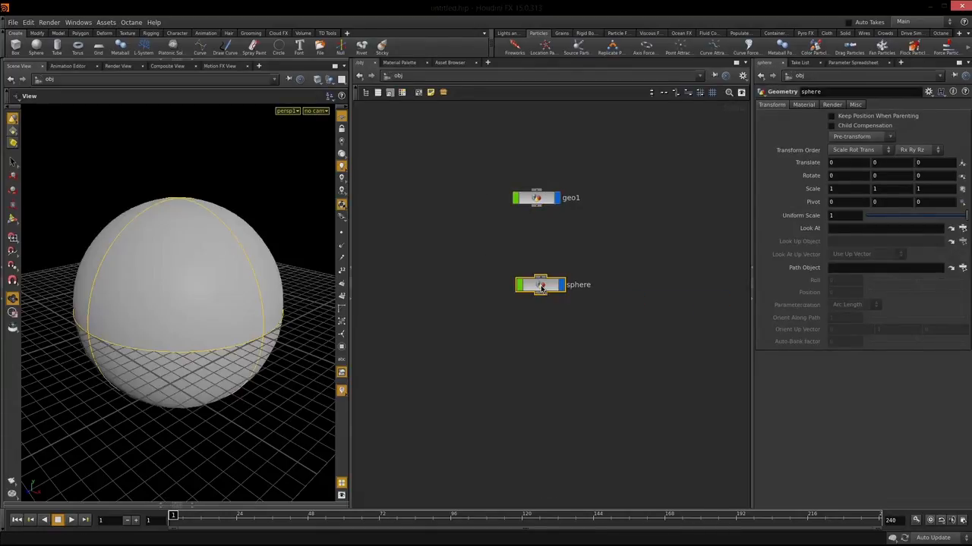
- Compare the geometry object and the sphere object close up in the network
left_click_drag(511, 285, 514, 241)
scroll(515, 240, "up", 5)
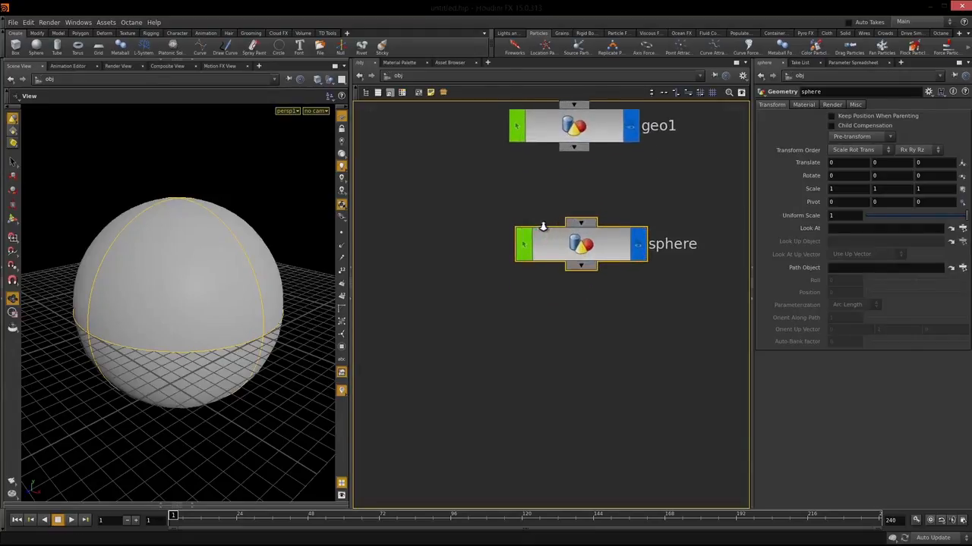
middle_click_drag(579, 331, 521, 446)
left_click_drag(526, 241, 535, 249)
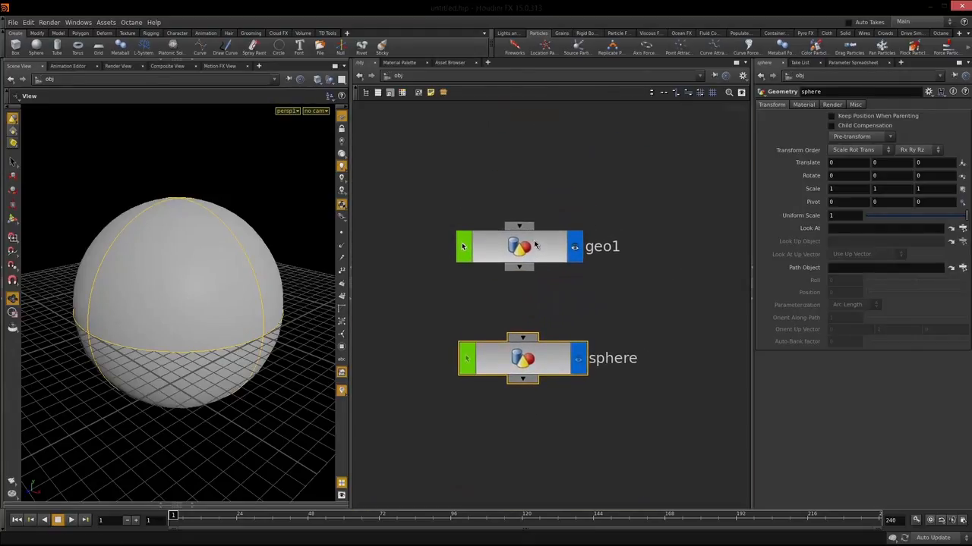
left_click(535, 366)
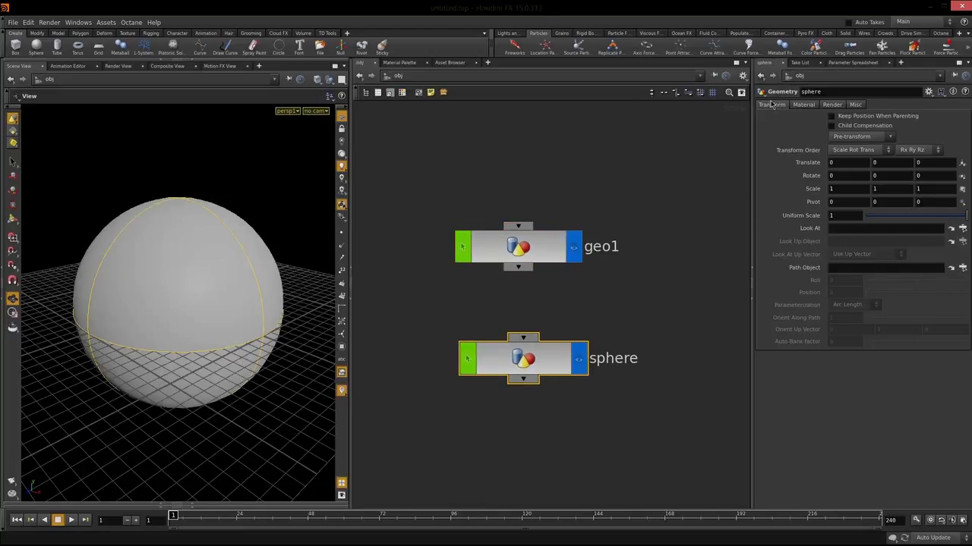
left_click_drag(518, 246, 517, 244)
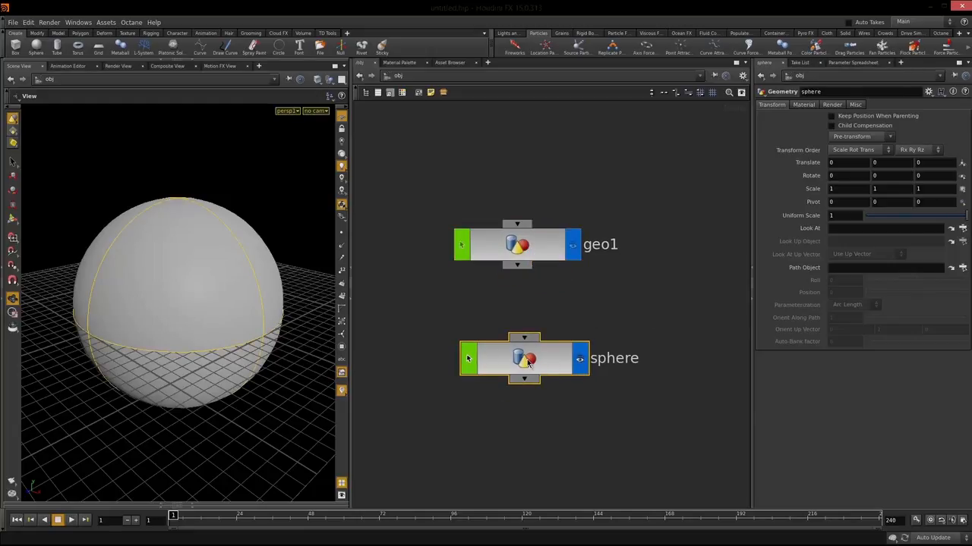
- Inspect the network inside the sphere object and delete the sphere object
double_click(536, 362)
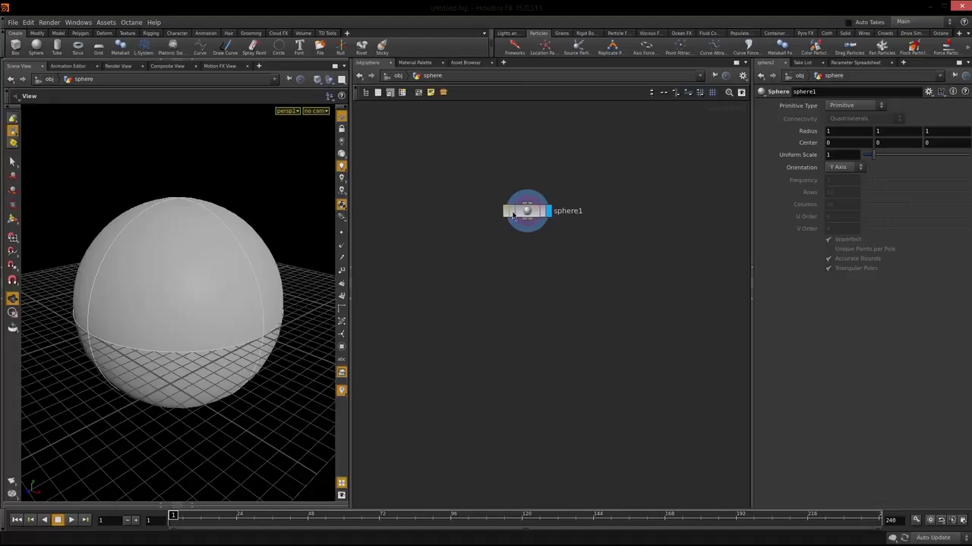
key("u")
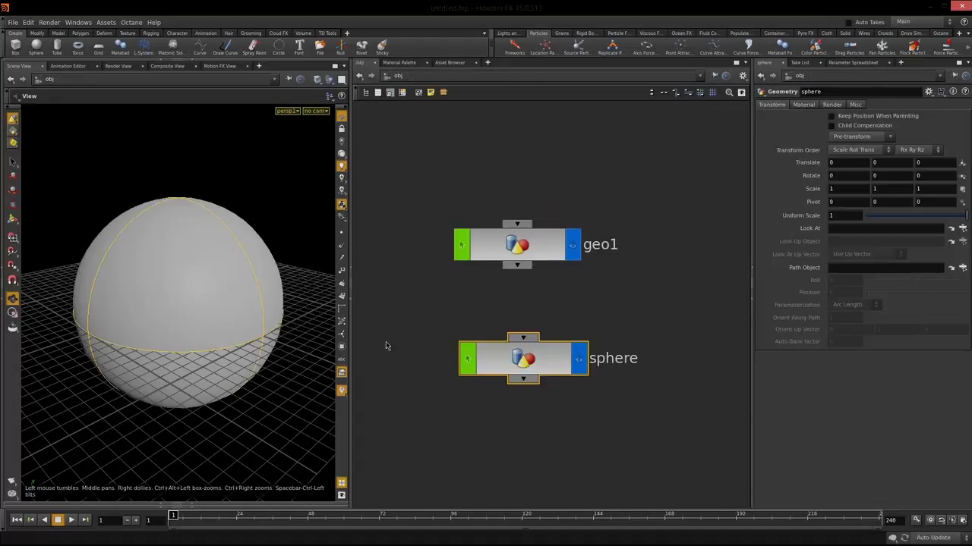
left_click_drag(610, 423, 416, 330)
key("Delete")
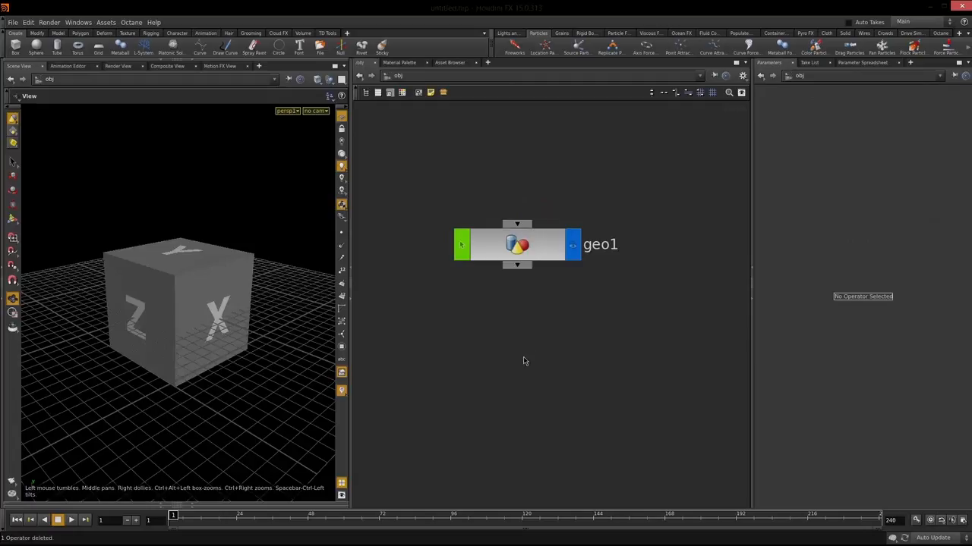
- Rename the remaining geometry object as geoboil
key("h")
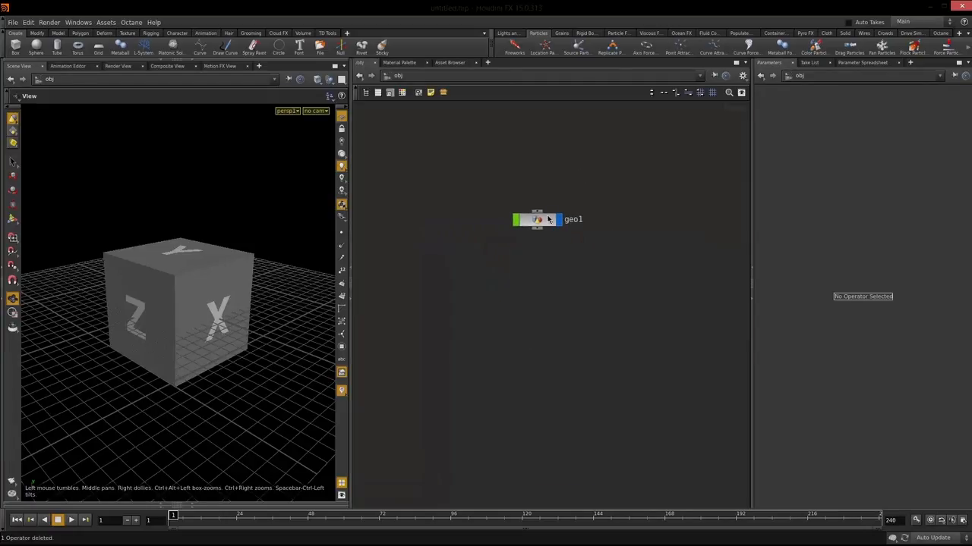
double_click(577, 219)
key("BackSpace")
type("geoboil")
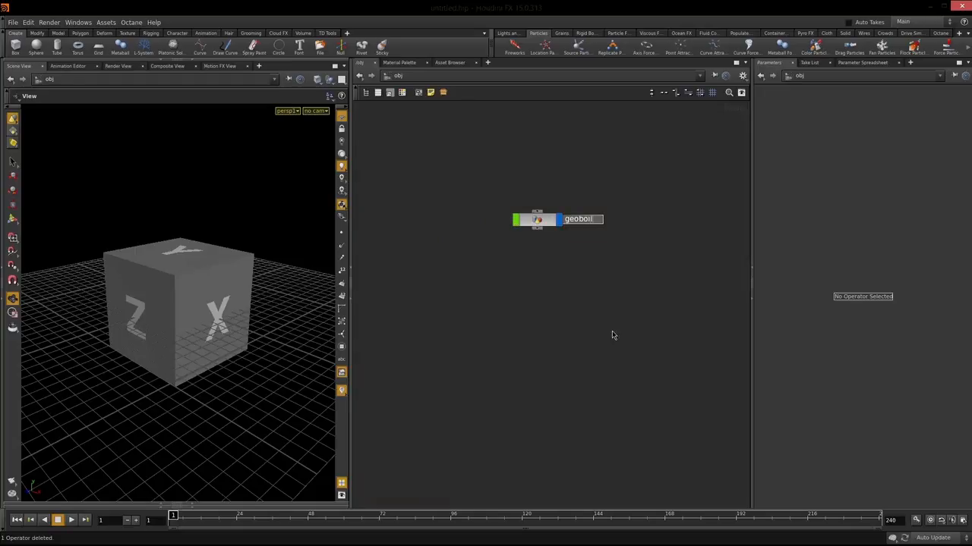
key("Return")
- Enter the geoboil object and delete its default File node
double_click(536, 222)
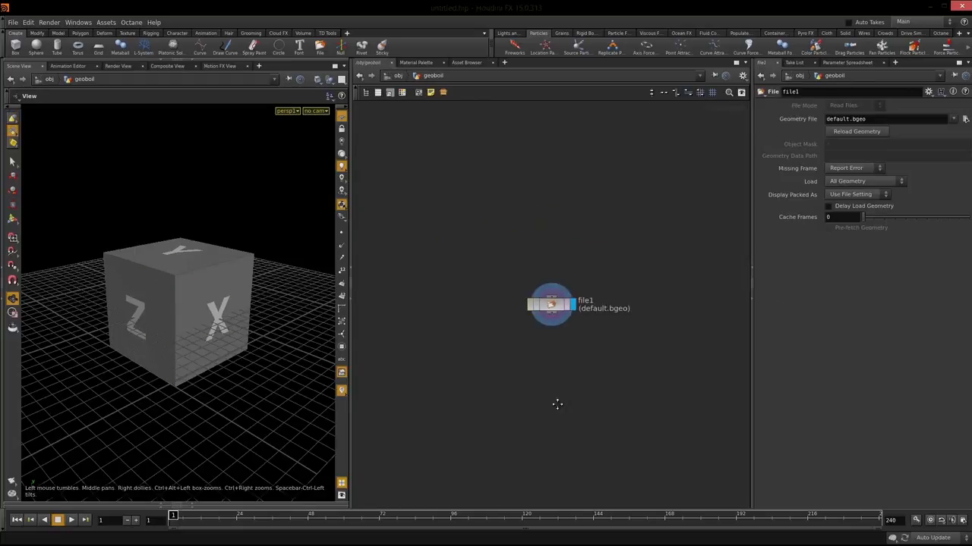
left_click_drag(483, 276, 549, 214)
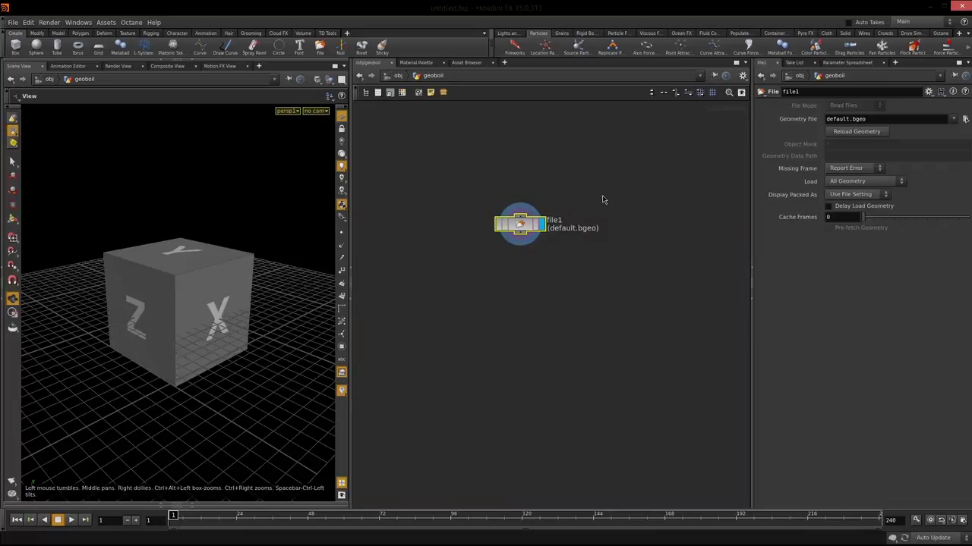
key("Delete")
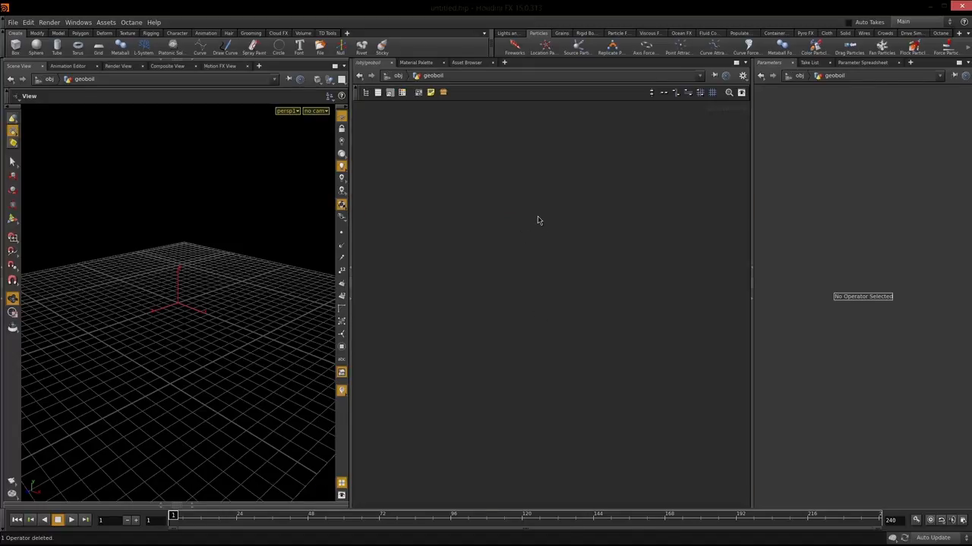
- Add a Sphere node inside the geoboil network
key("Tab")
type("sph")
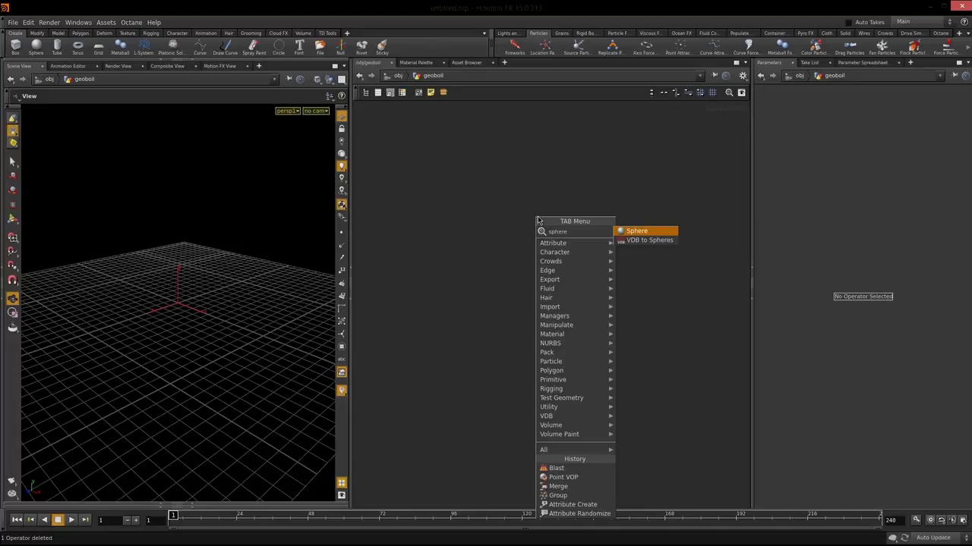
key("Return")
left_click(539, 220)
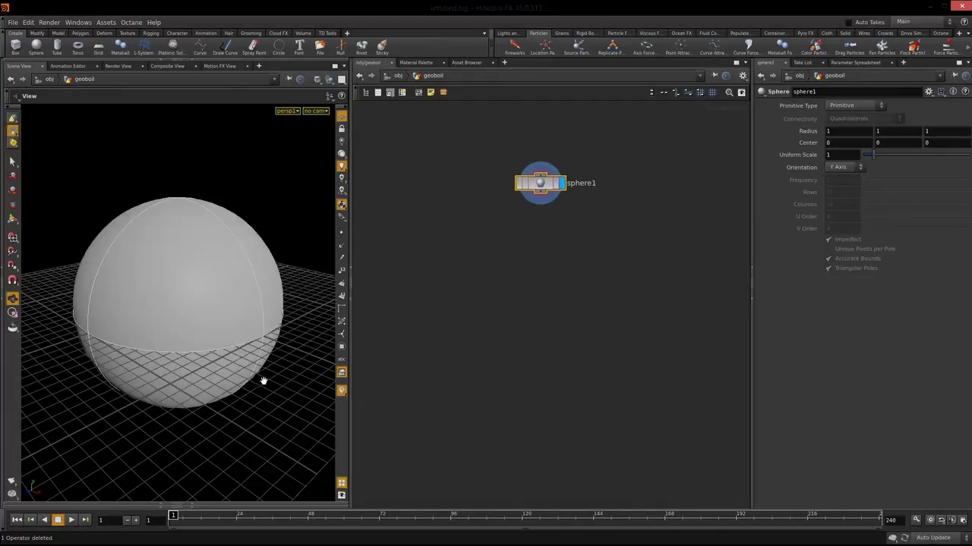
- Hide the reference grid in the scene view
left_click(344, 118)
left_click_drag(189, 351, 190, 307, "alt")
right_click_drag(190, 308, 169, 321, "alt")
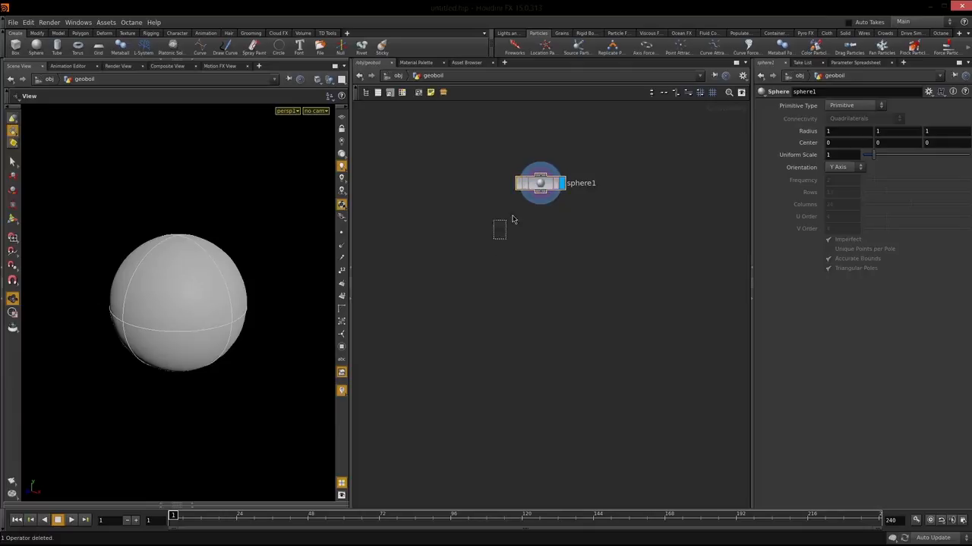
- Set the sphere node's primitive type to Polygon and its frequency to 5
left_click_drag(541, 187, 553, 175)
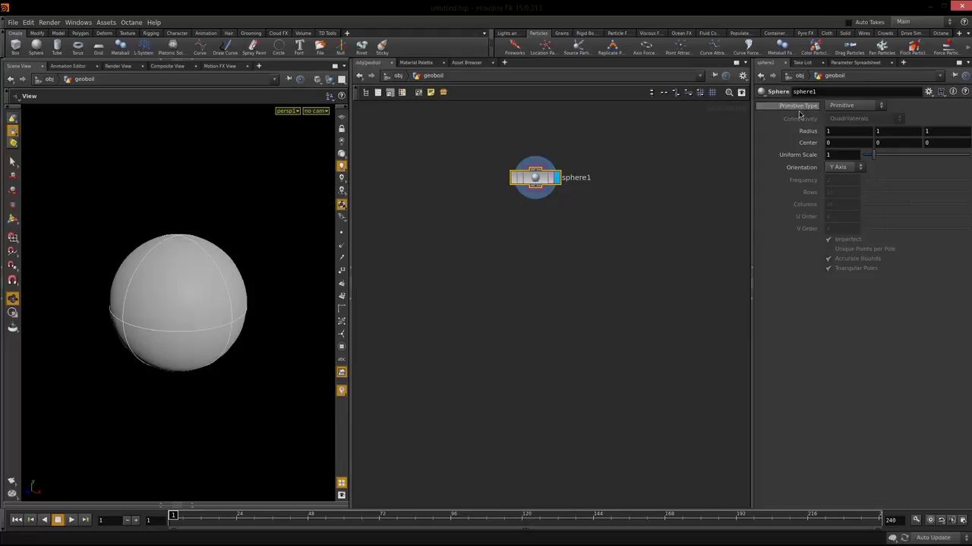
left_click(866, 110)
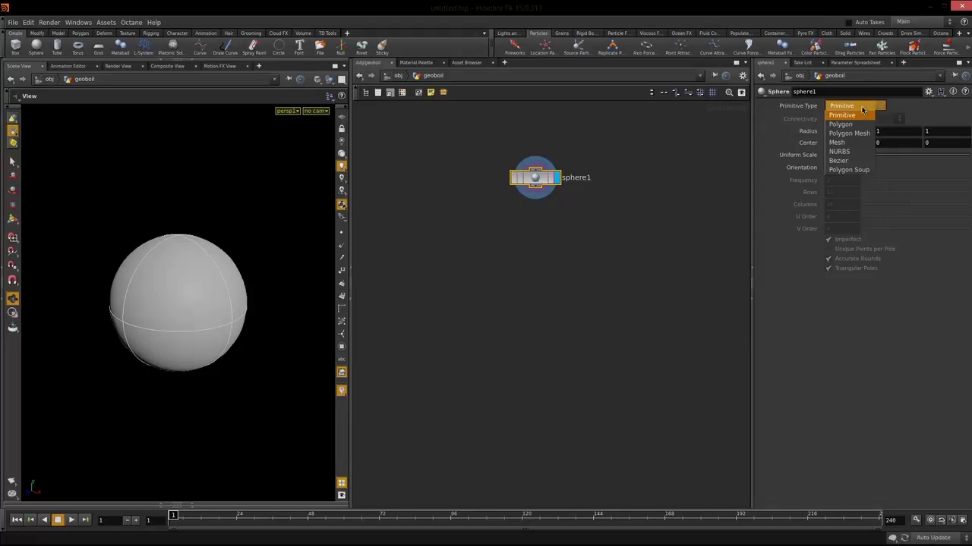
left_click(847, 127)
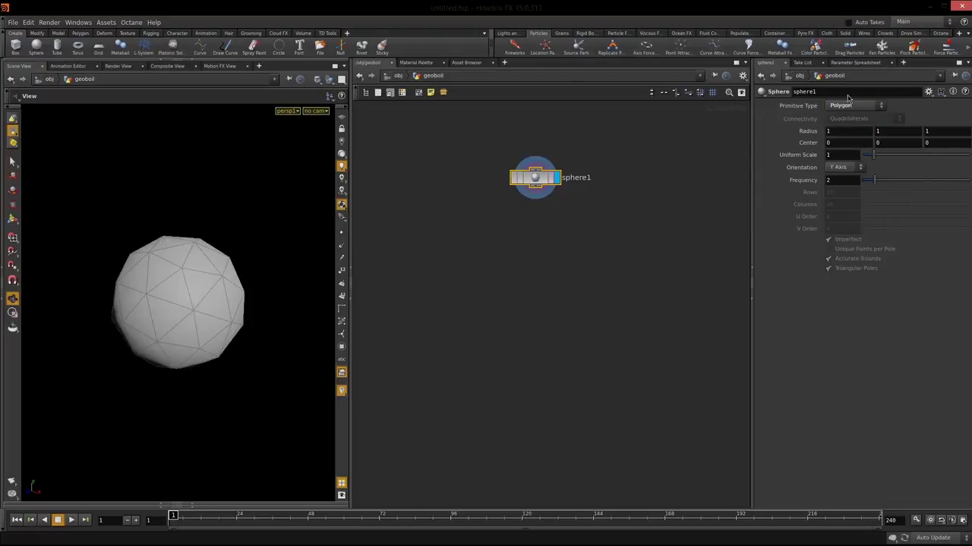
left_click_drag(875, 180, 909, 181)
- Try the Polygon Mesh primitive type on the sphere, review its connectivity options, and return the type to Polygon
left_click(860, 108)
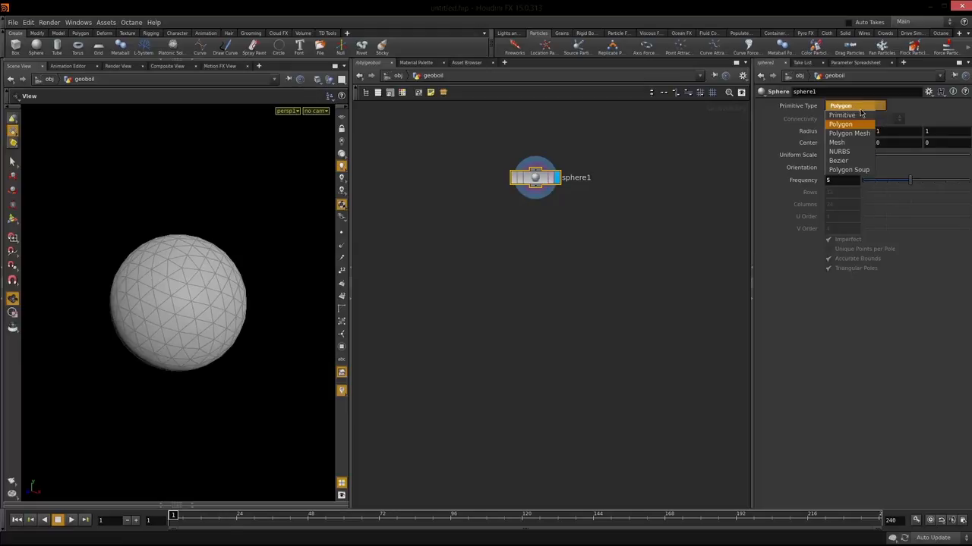
left_click(860, 134)
left_click_drag(182, 290, 239, 296)
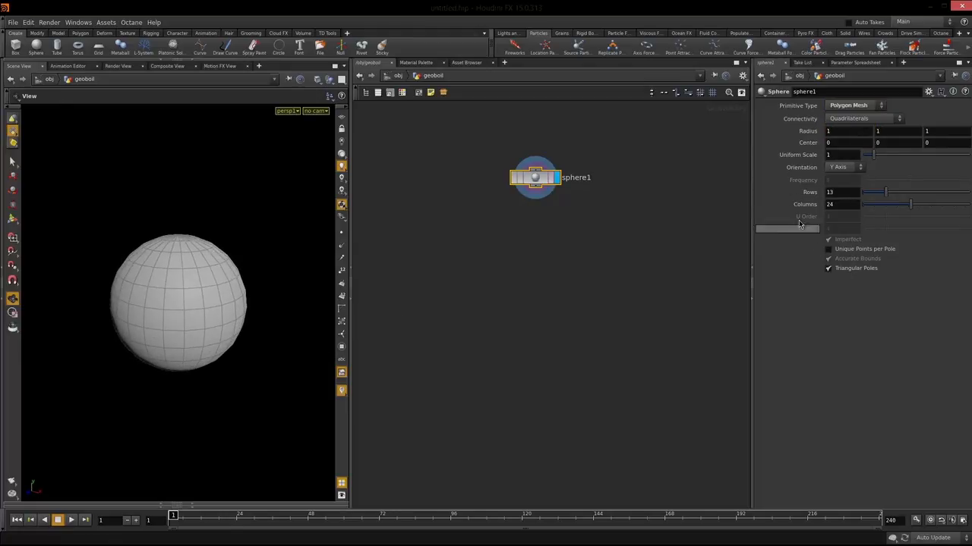
left_click(873, 120)
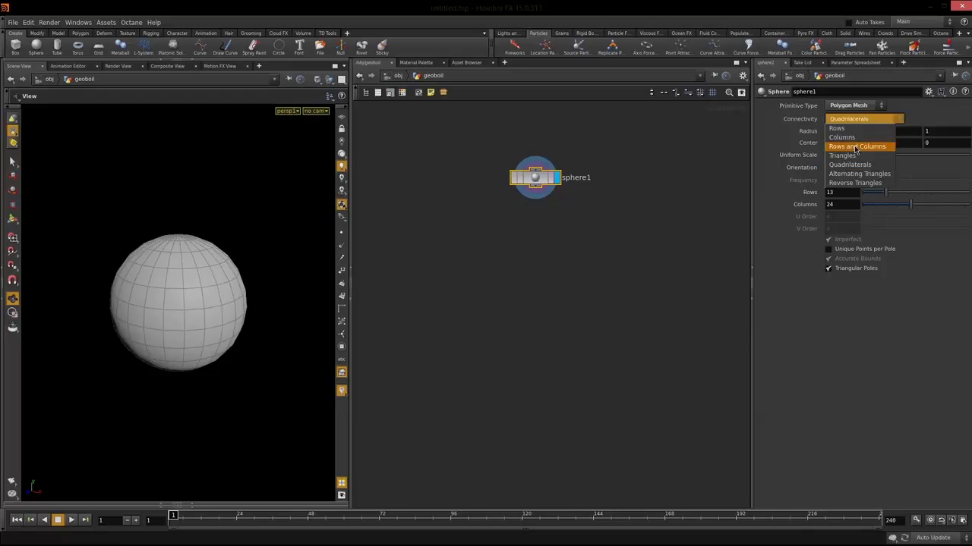
left_click(860, 107)
left_click(854, 106)
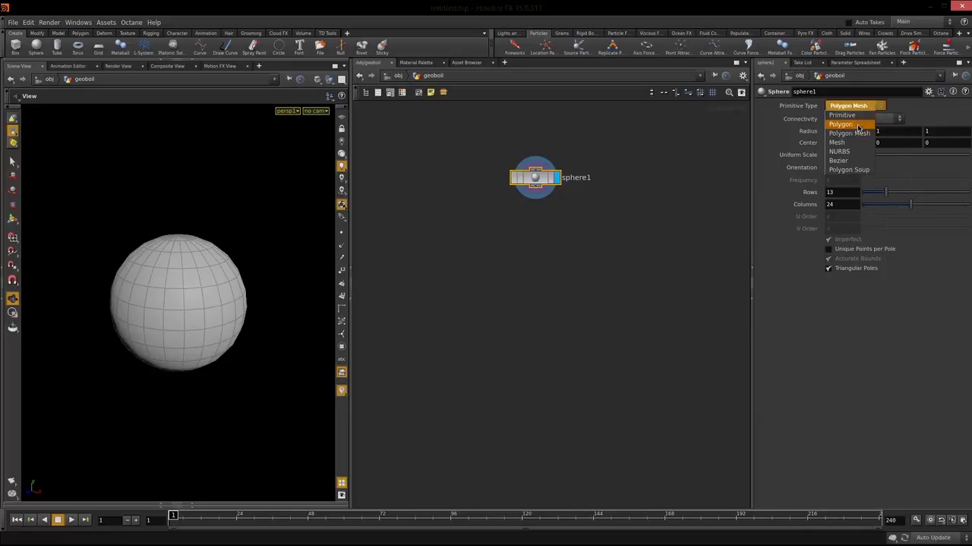
left_click(853, 128)
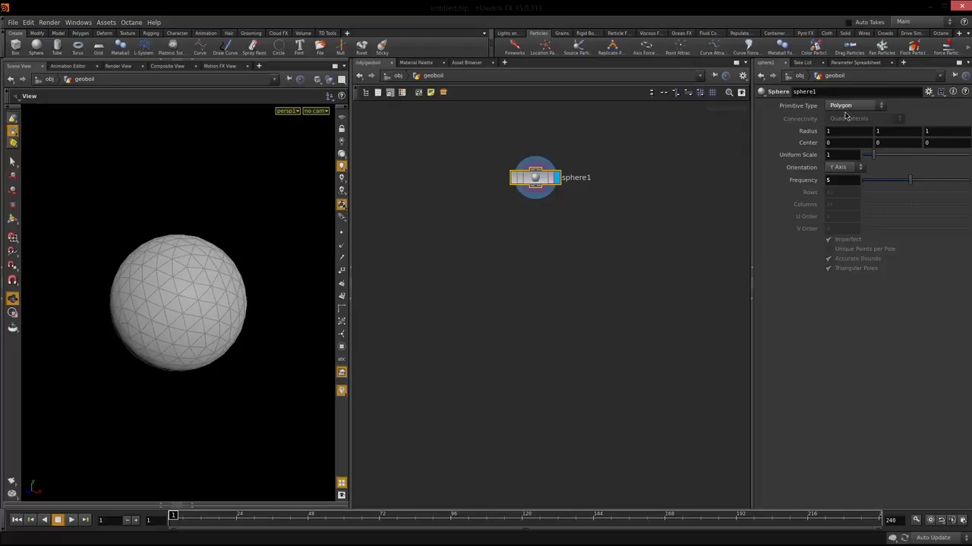
- Raise the polygon sphere's frequency to 10 and check the denser mesh in the scene view
left_click_drag(912, 180, 968, 182)
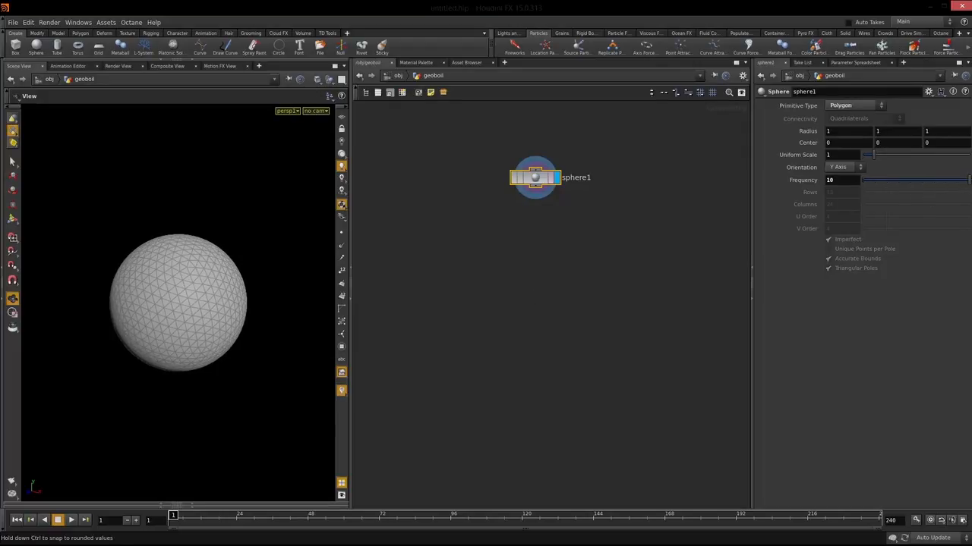
right_click_drag(184, 296, 213, 311)
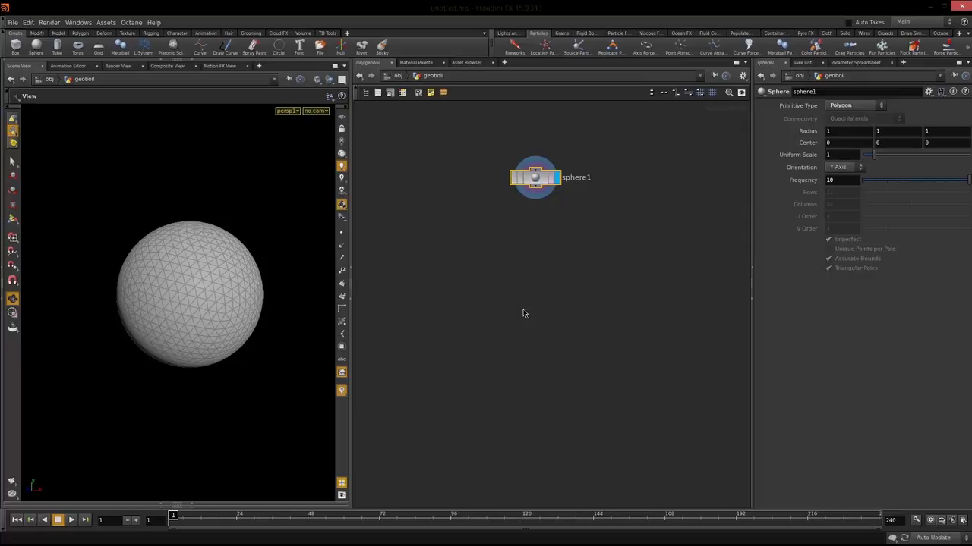
left_click_drag(164, 293, 167, 300)
right_click_drag(167, 299, 215, 278)
mouse_move(215, 278)
left_mouse_down()
mouse_move(197, 293)
mouse_move(217, 287)
left_mouse_up()
right_click_drag(217, 286, 206, 289)
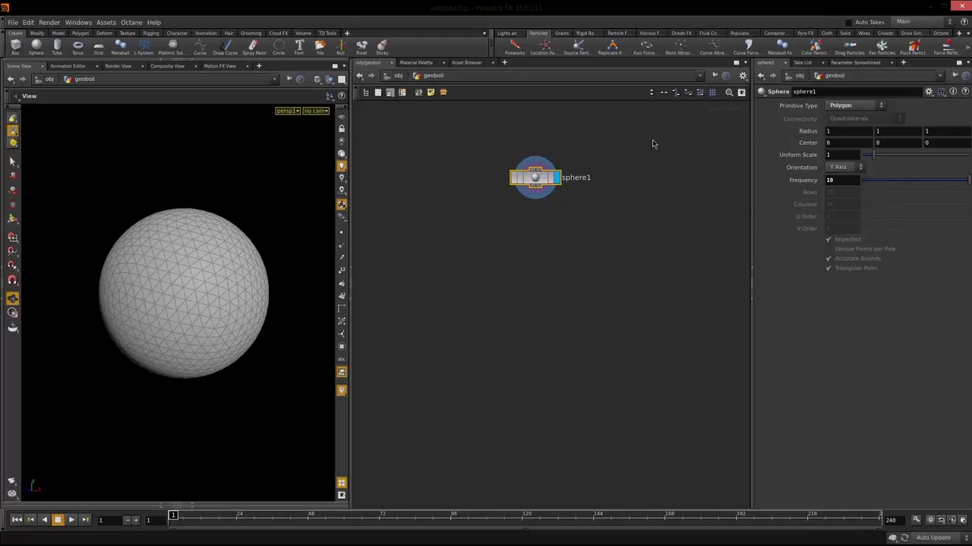
left_click(561, 34)
left_click(585, 33)
left_click(617, 34)
left_click(649, 34)
left_click(681, 33)
left_click(707, 33)
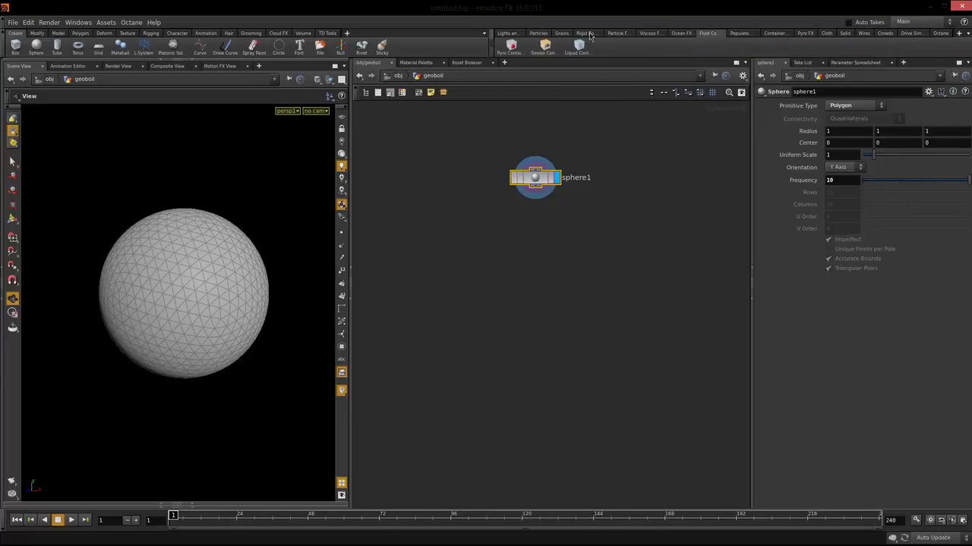
left_click(539, 33)
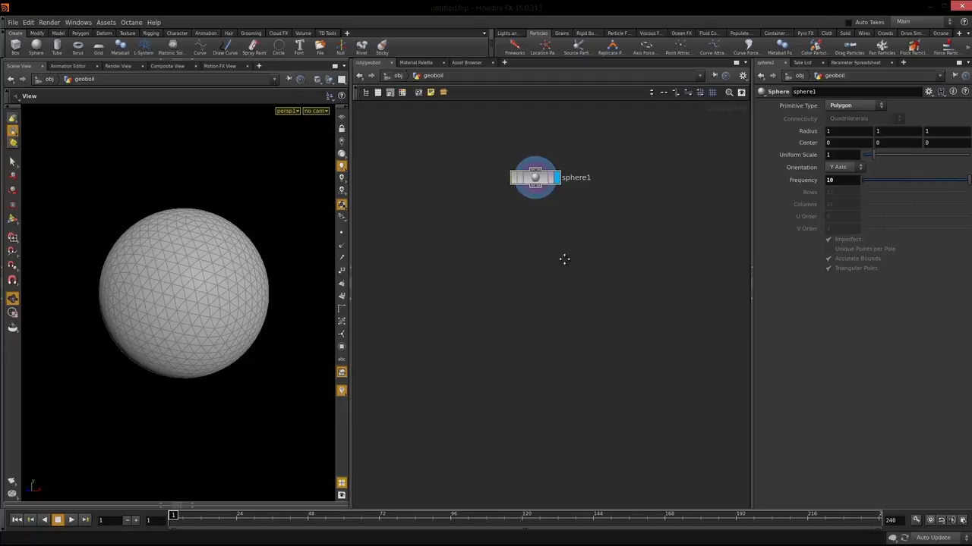
- Add a POP Network node to the geoboil network and place it below the sphere1 node
middle_click_drag(564, 260, 547, 235)
key("Tab")
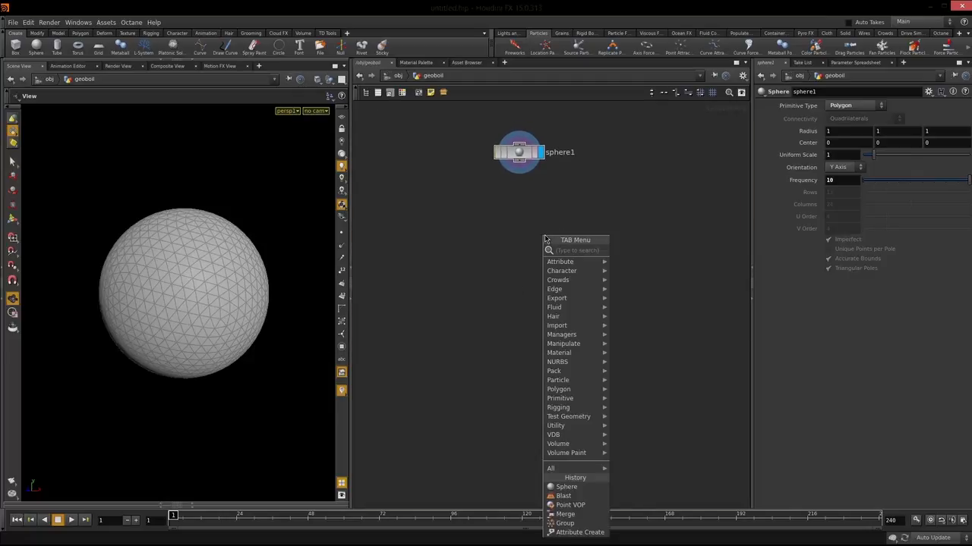
type("pop")
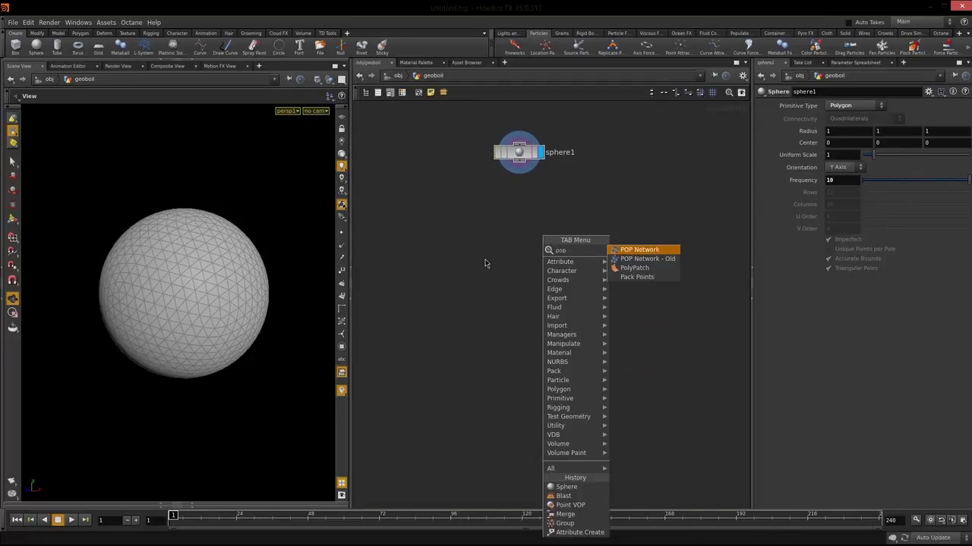
left_click(641, 250)
left_click(581, 229)
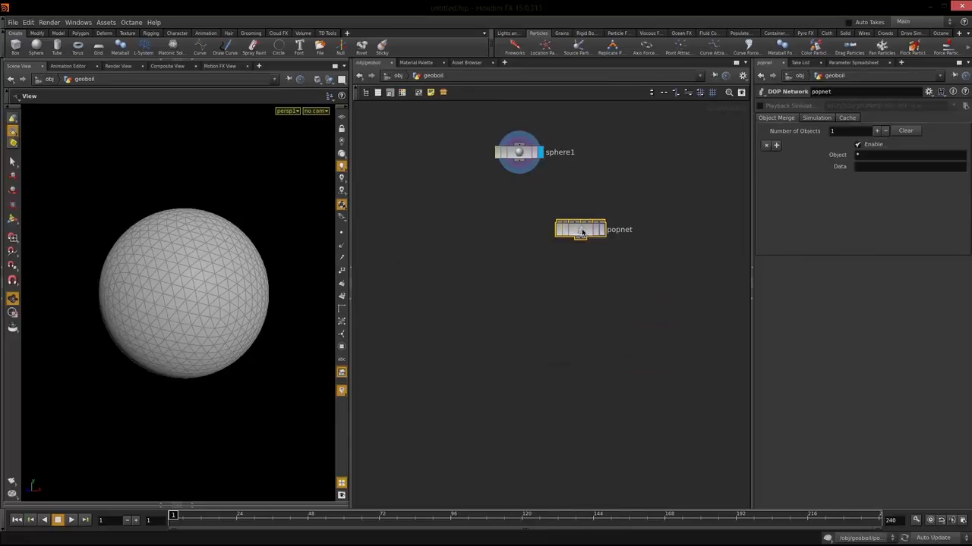
left_click_drag(581, 231, 560, 240)
left_click(557, 326)
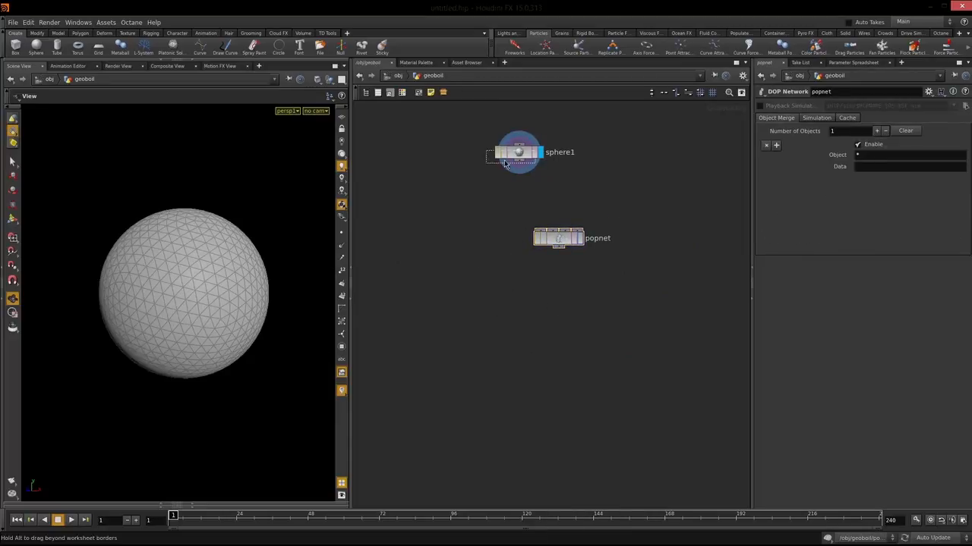
- Wire sphere1's output into the first input of popnet and make popnet the displayed node
left_click_drag(512, 167, 498, 174)
left_click_drag(552, 241, 557, 232)
left_click(542, 283)
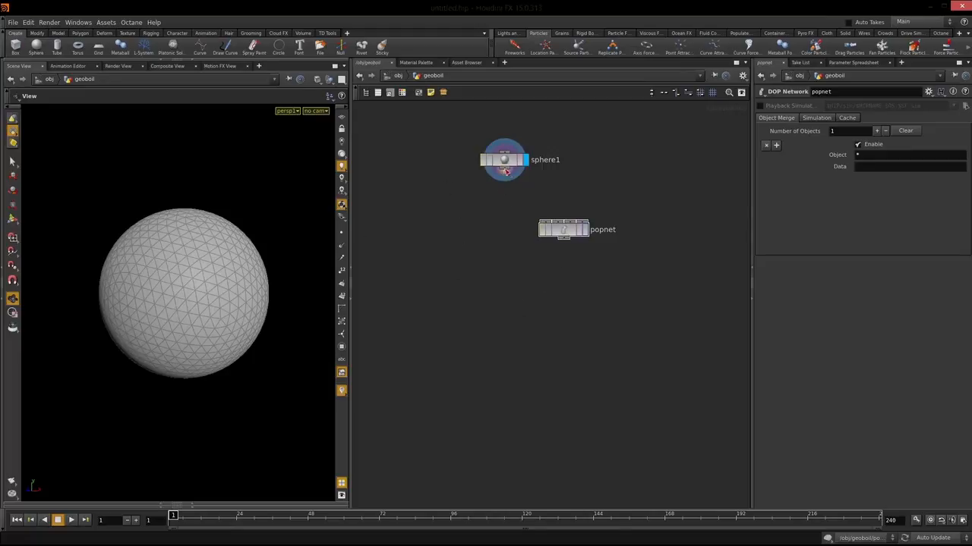
left_click_drag(504, 170, 545, 222)
left_click(586, 230)
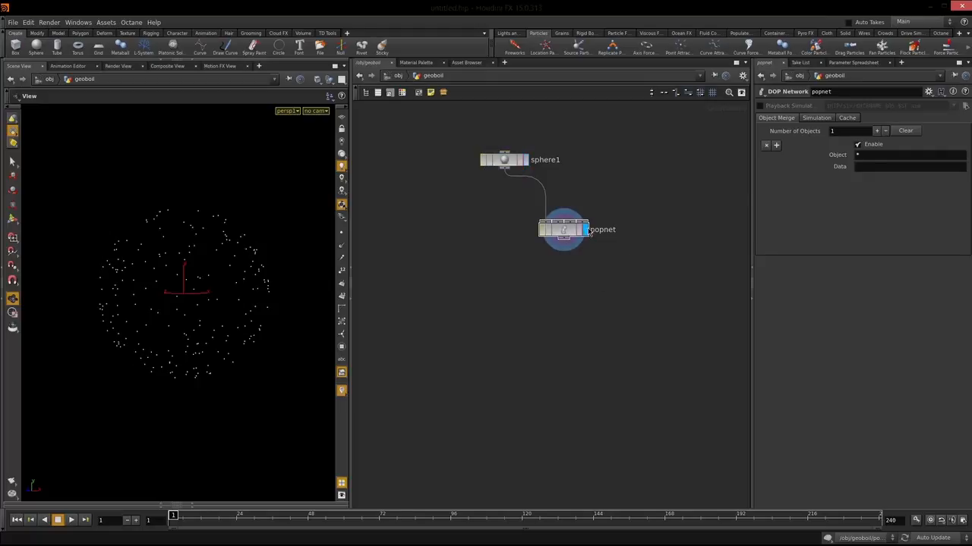
left_click(525, 161)
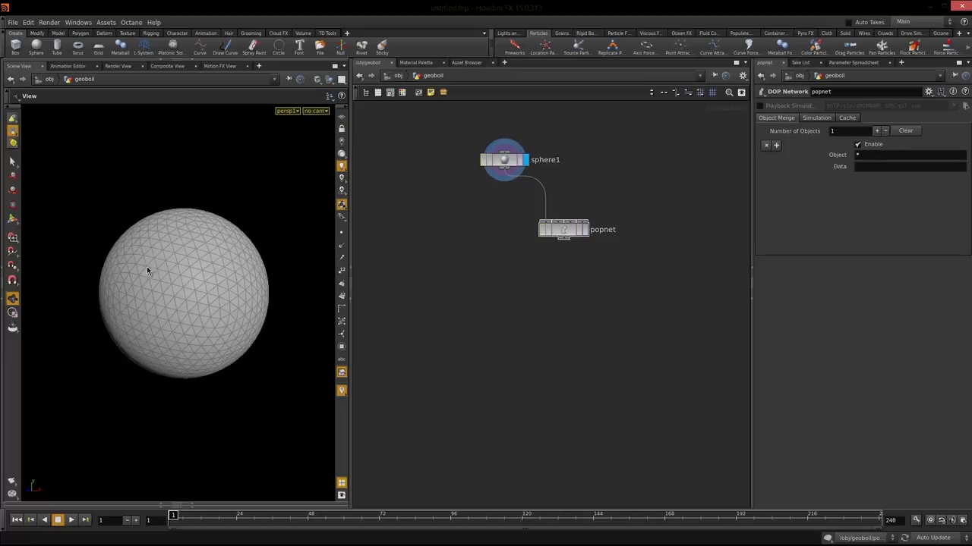
left_click(585, 230)
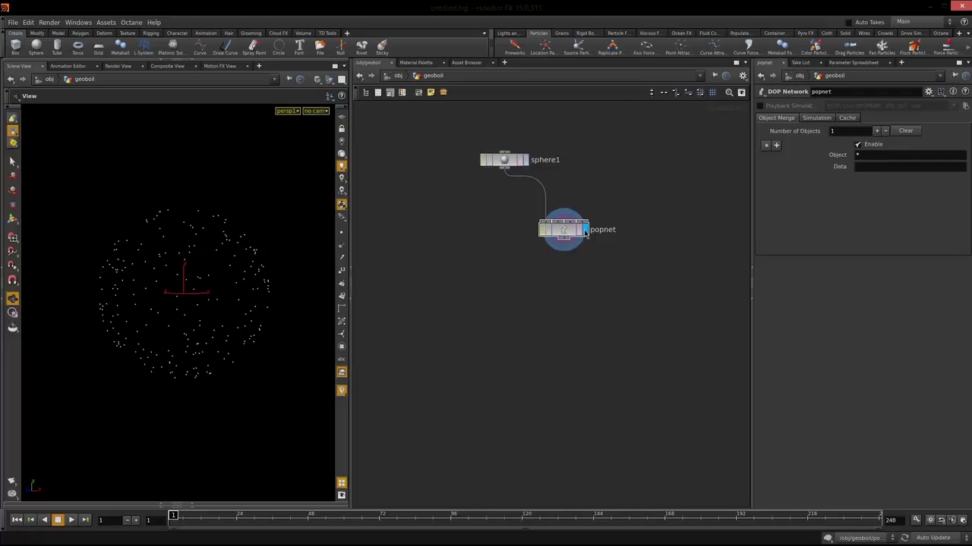
- Play the popnet particle simulation, stop it, and rewind to the first frame
left_click_drag(568, 236, 562, 244)
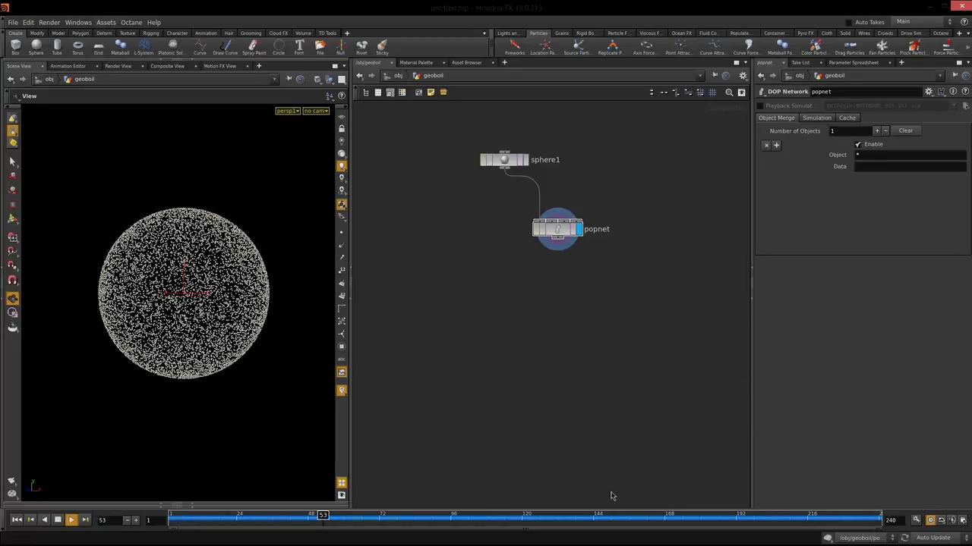
left_click_drag(505, 163, 509, 164)
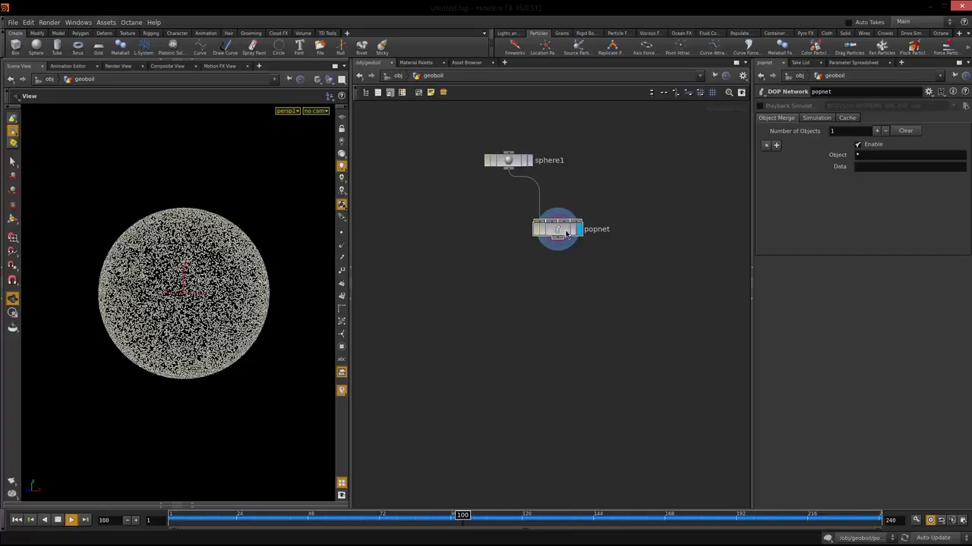
key("Escape")
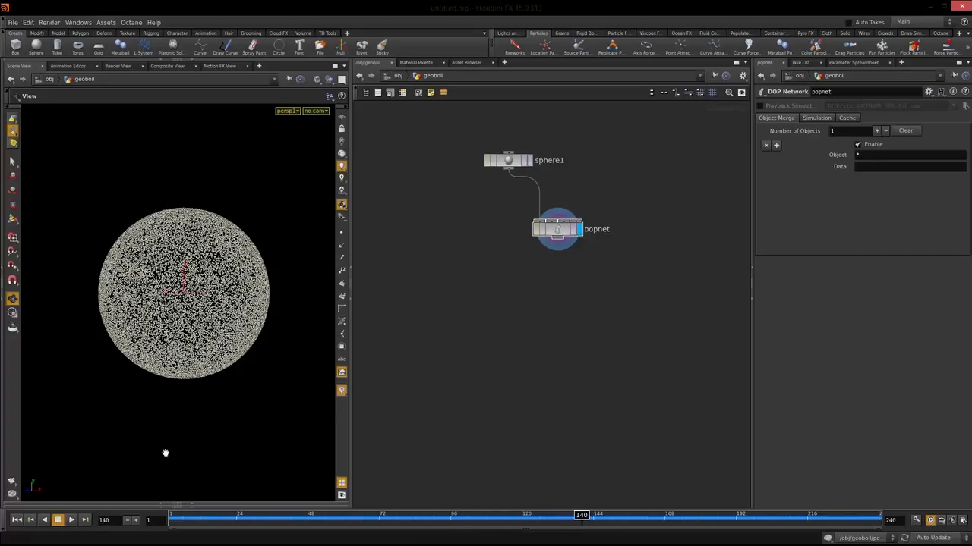
left_click(17, 519)
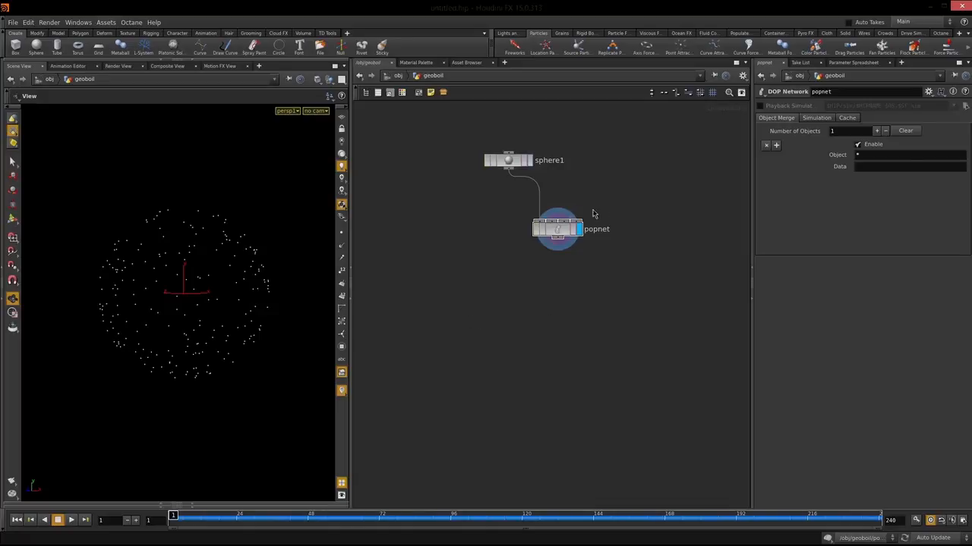
- Space the sphere1 and popnet nodes apart and enter the popnet network
left_click_drag(561, 235, 568, 236)
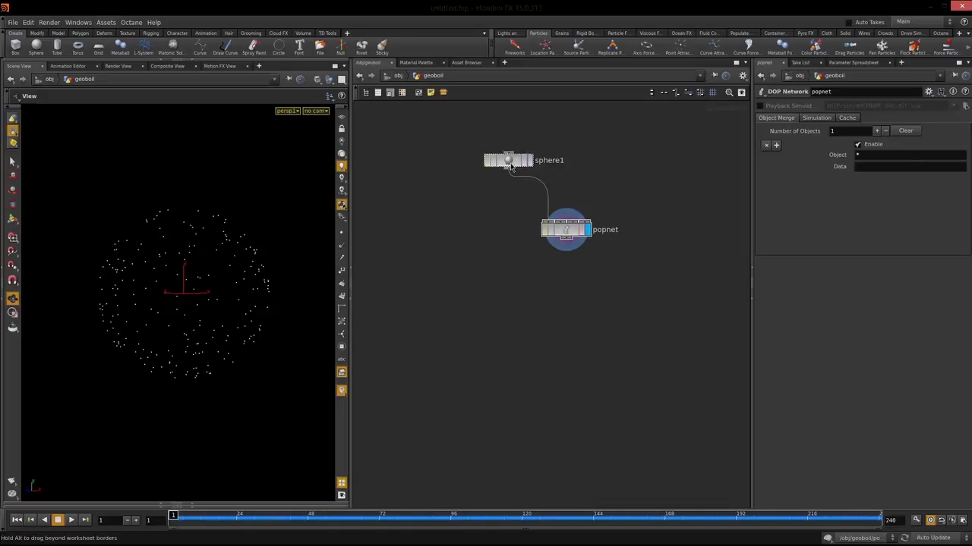
left_click_drag(510, 160, 501, 162)
left_click_drag(566, 229, 559, 225)
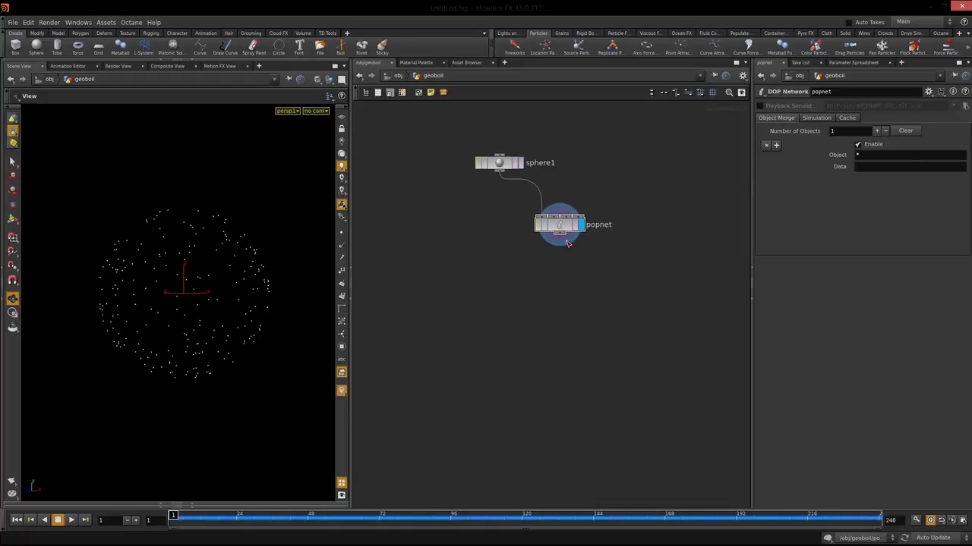
left_click(729, 92)
left_click_drag(507, 163, 490, 160)
left_click(572, 231)
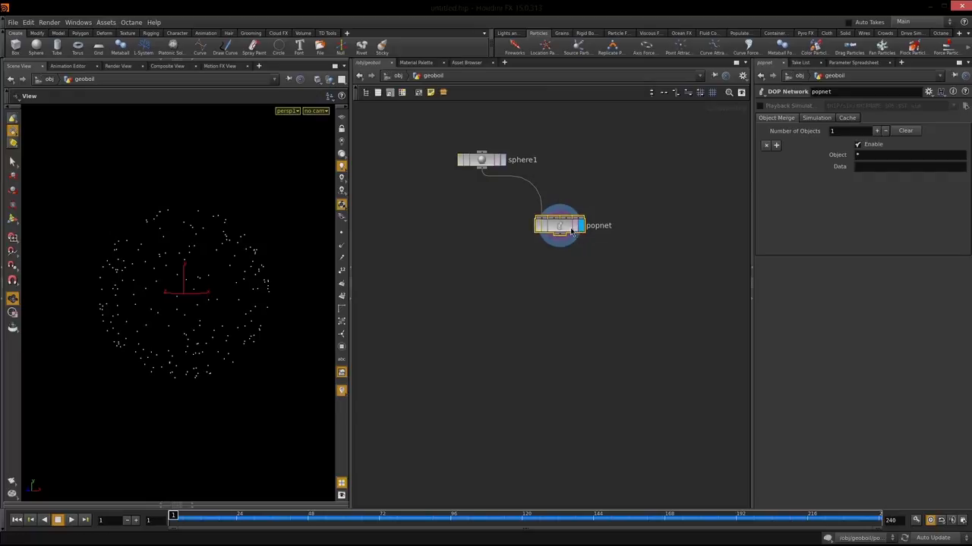
double_click(563, 228)
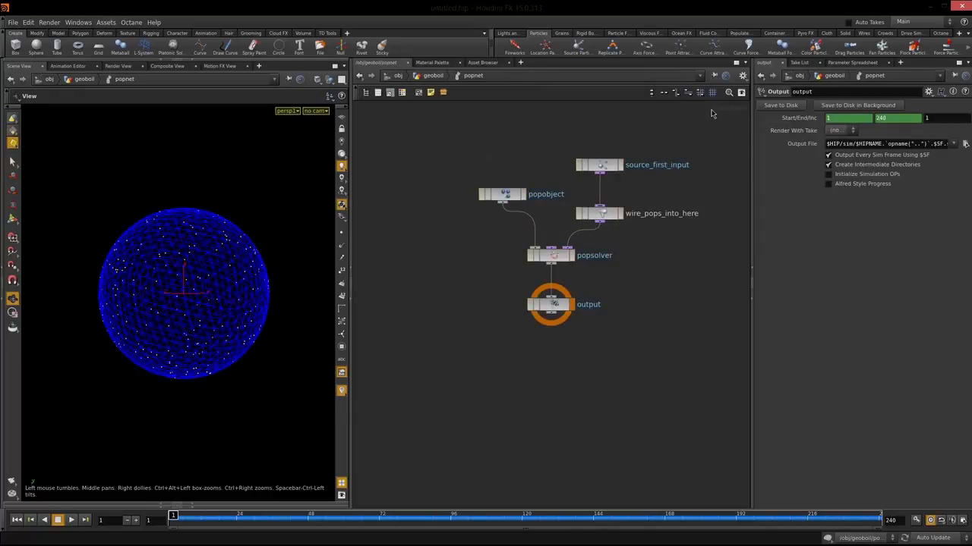
mouse_move(641, 323)
middle_mouse_down()
mouse_move(607, 313)
mouse_move(627, 317)
middle_mouse_up()
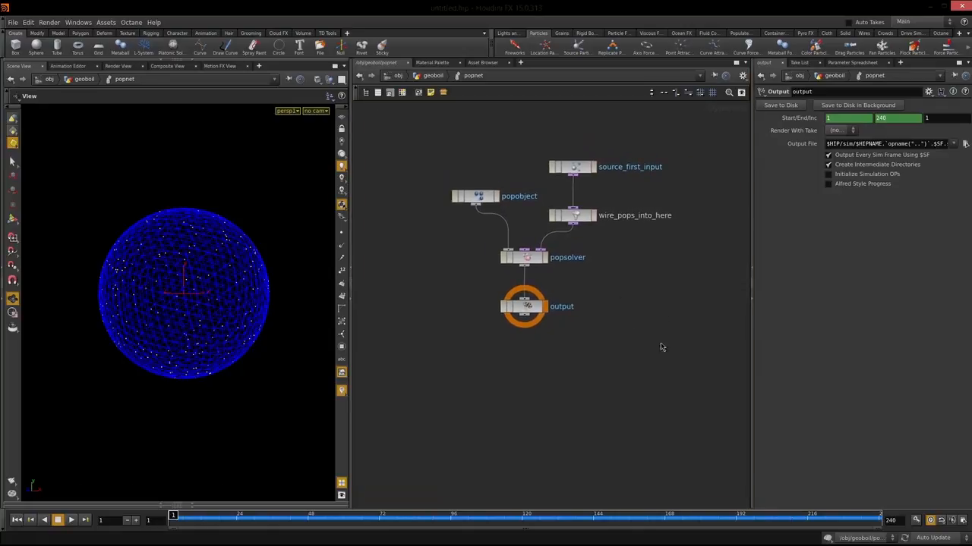
- Show the popobject node's parameters and rearrange the popobject and source_first_input nodes above popsolver
left_click_drag(421, 150, 516, 170)
left_click(488, 200)
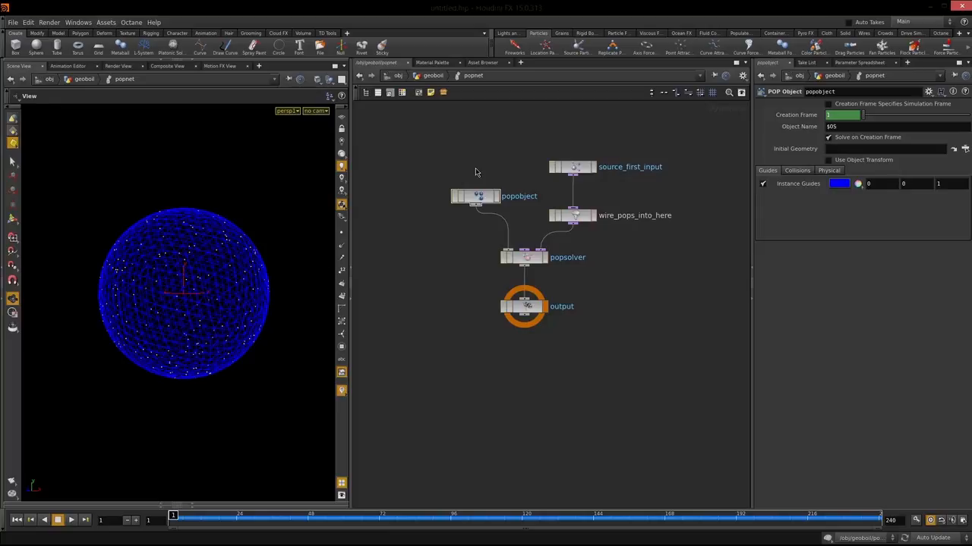
middle_click_drag(636, 369, 623, 402)
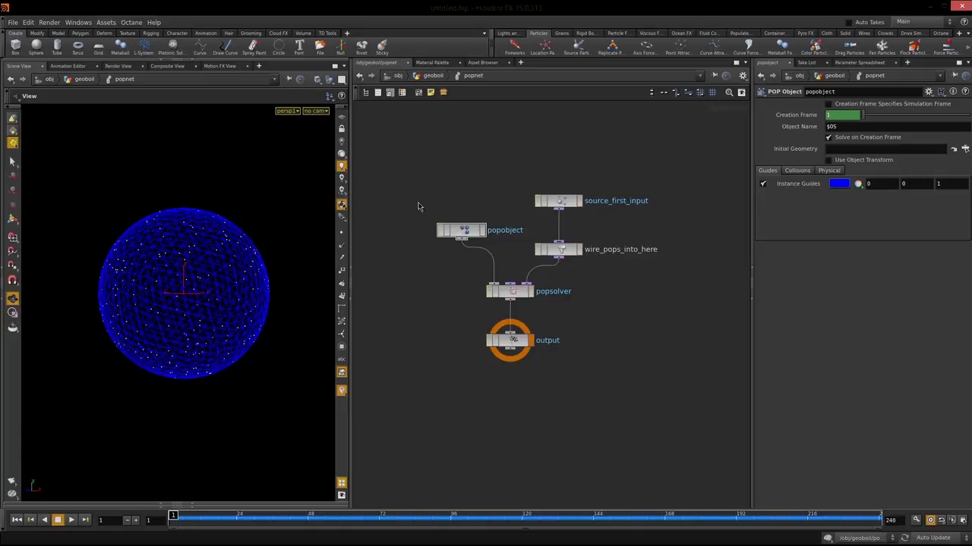
left_click(557, 203)
left_click_drag(557, 203, 568, 206)
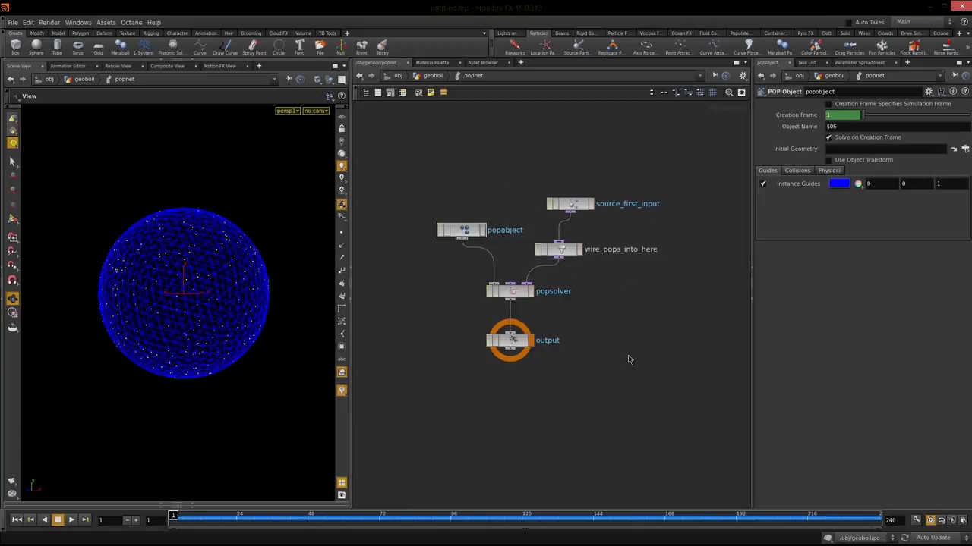
middle_click_drag(616, 323, 600, 332)
left_click_drag(564, 216, 553, 212)
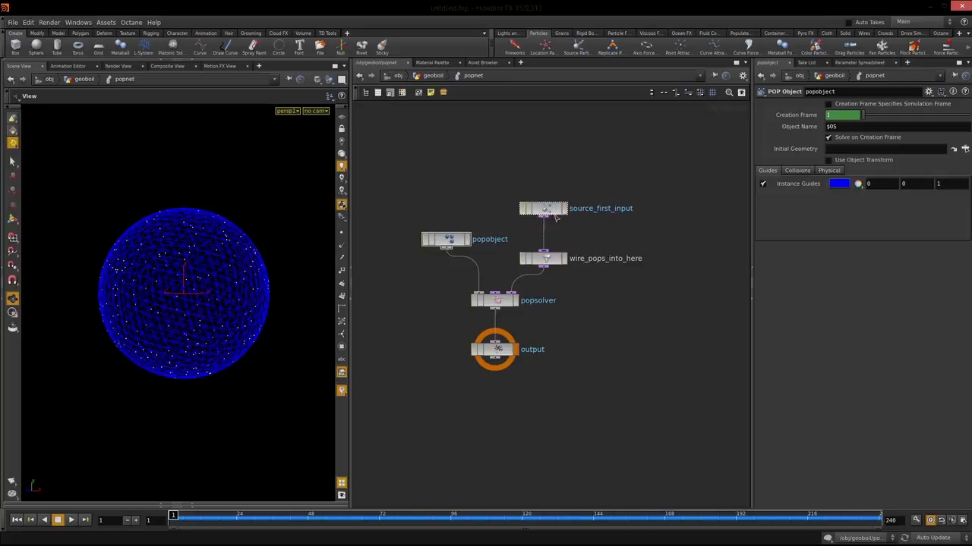
middle_click_drag(587, 365, 600, 375)
left_click_drag(471, 253, 455, 259)
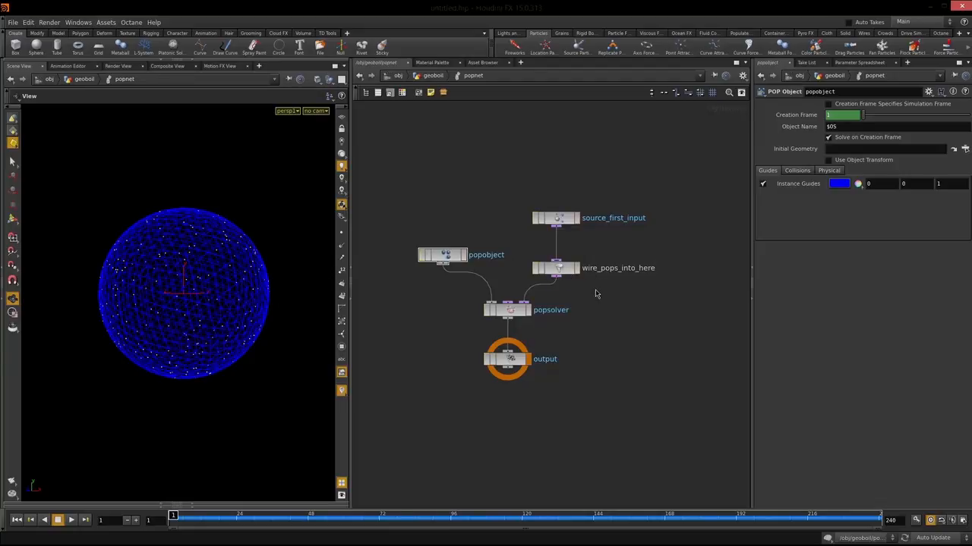
- Examine the wire_pops_into_here merge node and its connections between source_first_input and popsolver
left_click(562, 270)
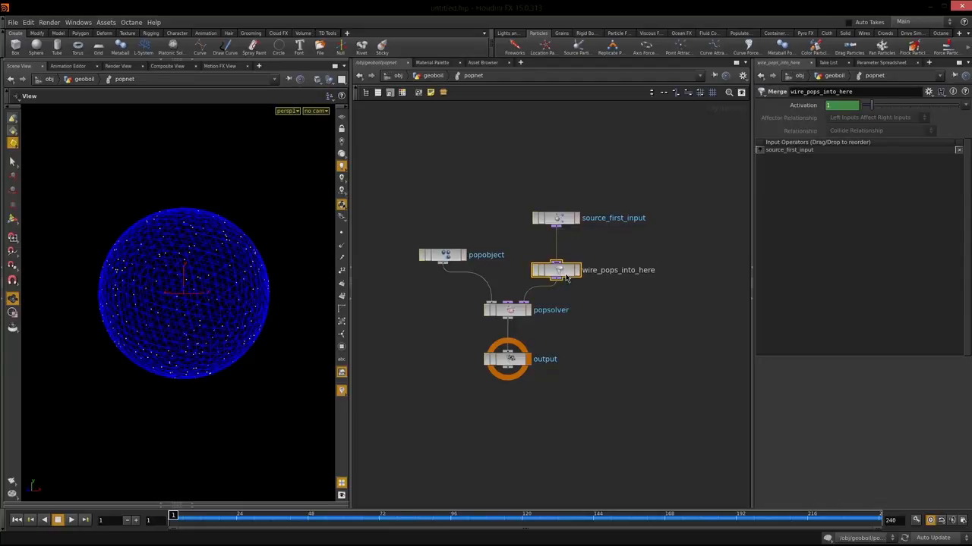
scroll(565, 258, "up", 5)
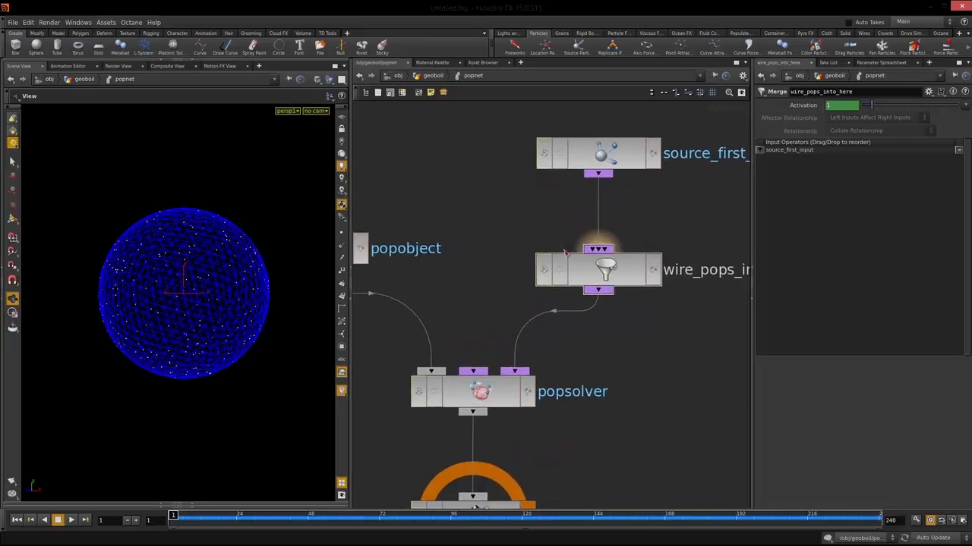
left_click(625, 281)
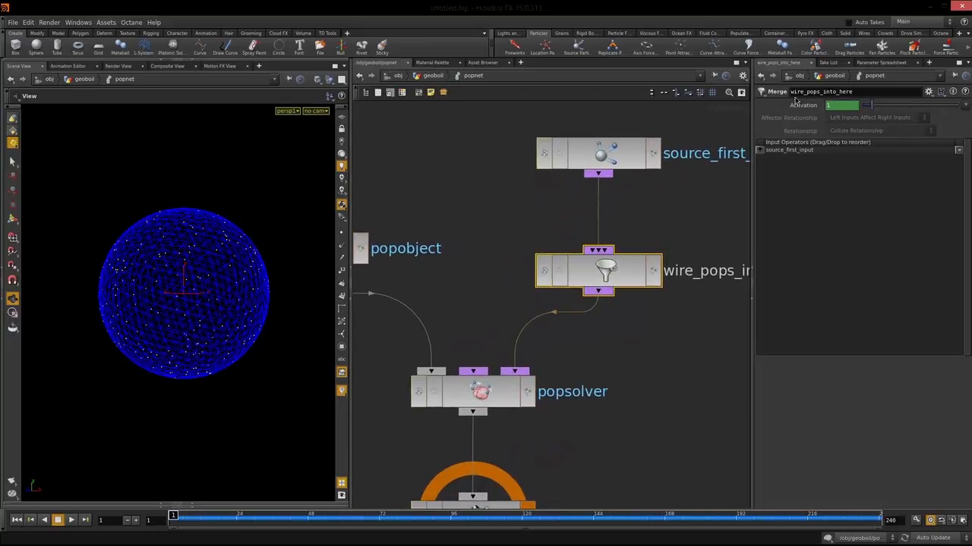
middle_click_drag(700, 355, 591, 339)
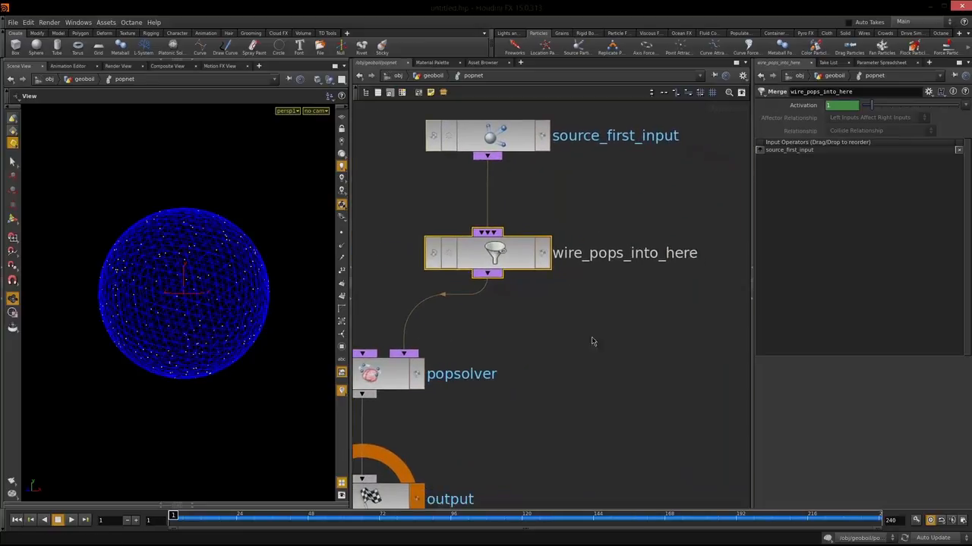
scroll(577, 340, "down", 4)
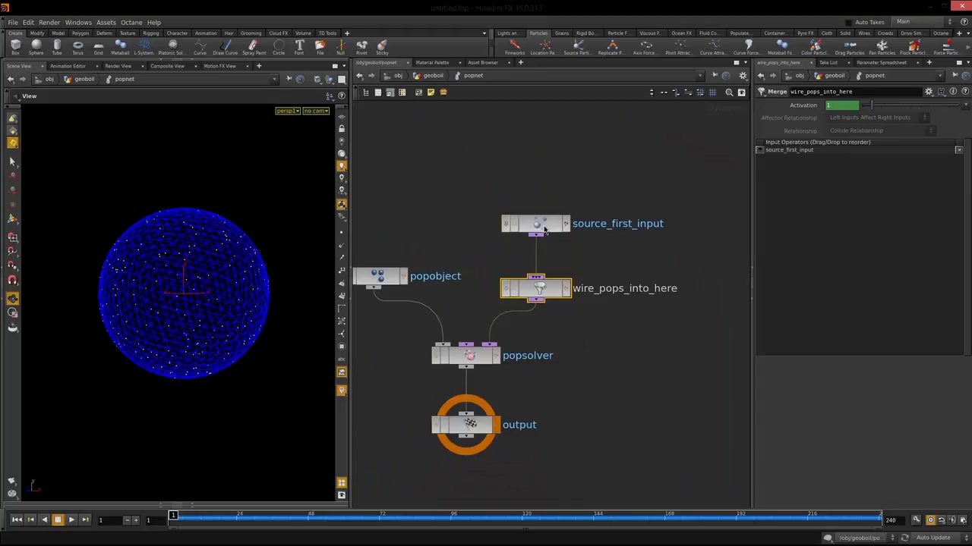
key("h")
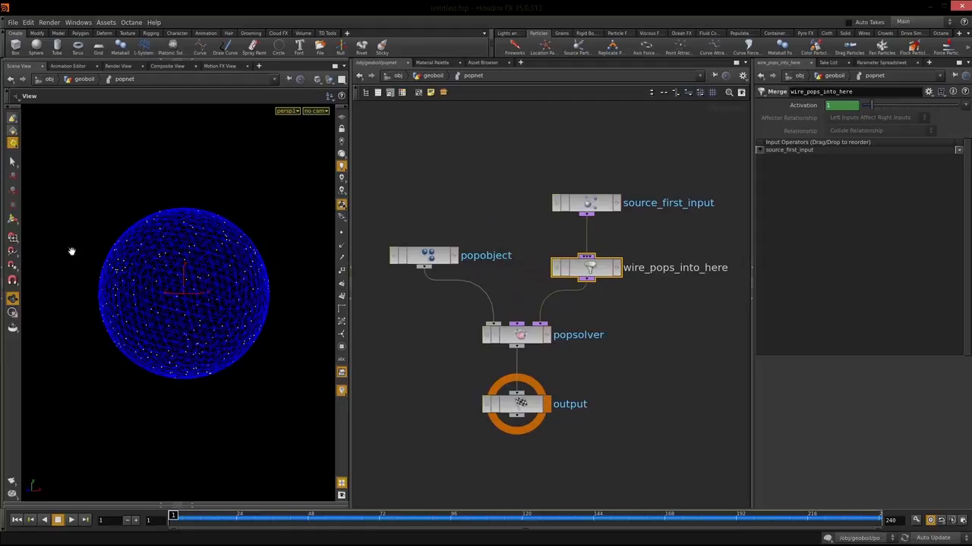
- Delete the wire_pops_into_here merge node and place source_first_input level with popobject
left_click_drag(654, 300, 594, 265)
key("Delete")
left_click_drag(584, 207, 597, 260)
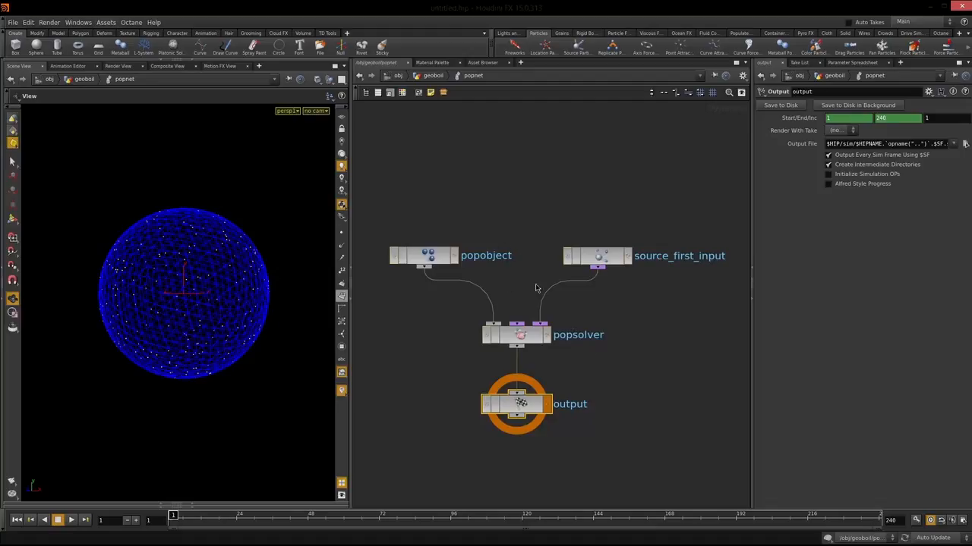
scroll(615, 293, "down", 4)
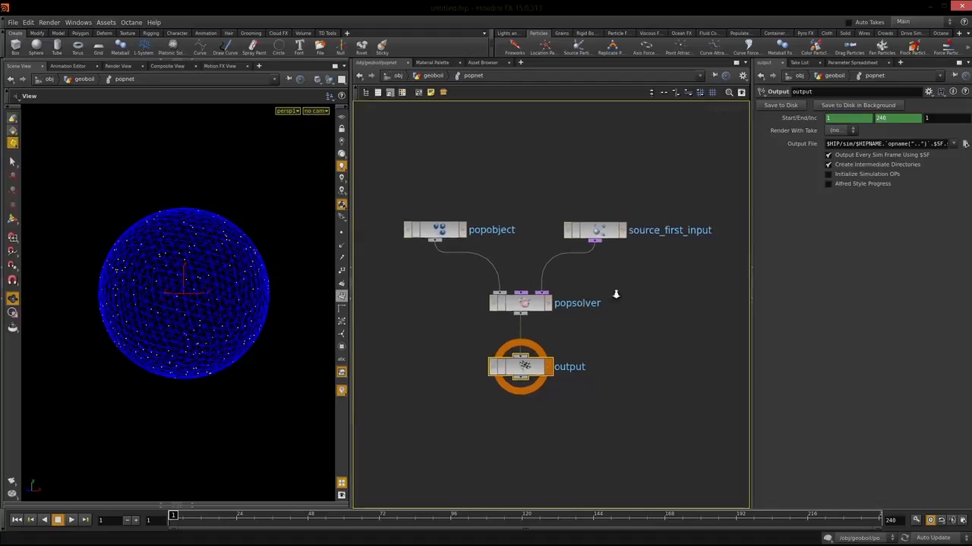
right_click_drag(624, 279, 635, 277)
right_click(631, 277)
left_click(614, 284)
middle_click_drag(631, 326, 625, 322)
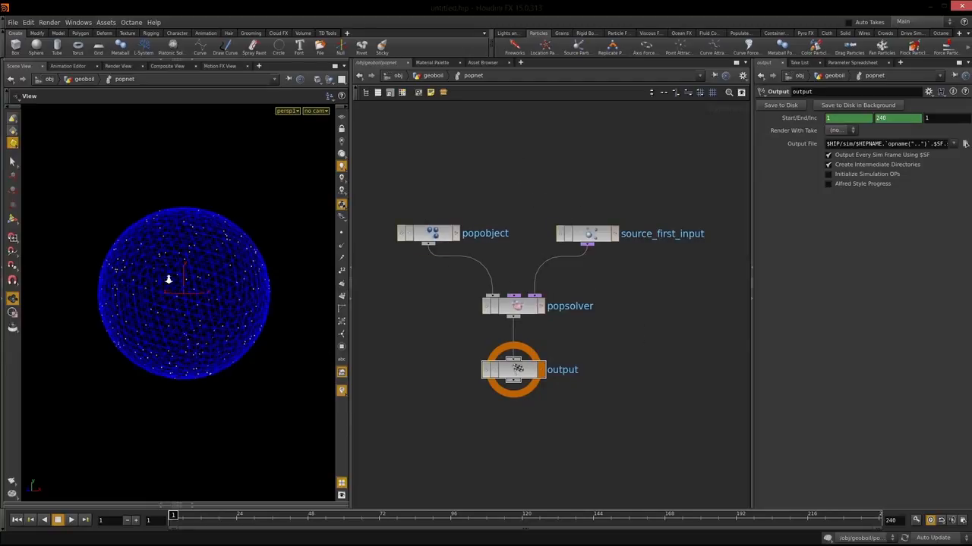
scroll(170, 277, "up", 4)
scroll(210, 265, "down", 1)
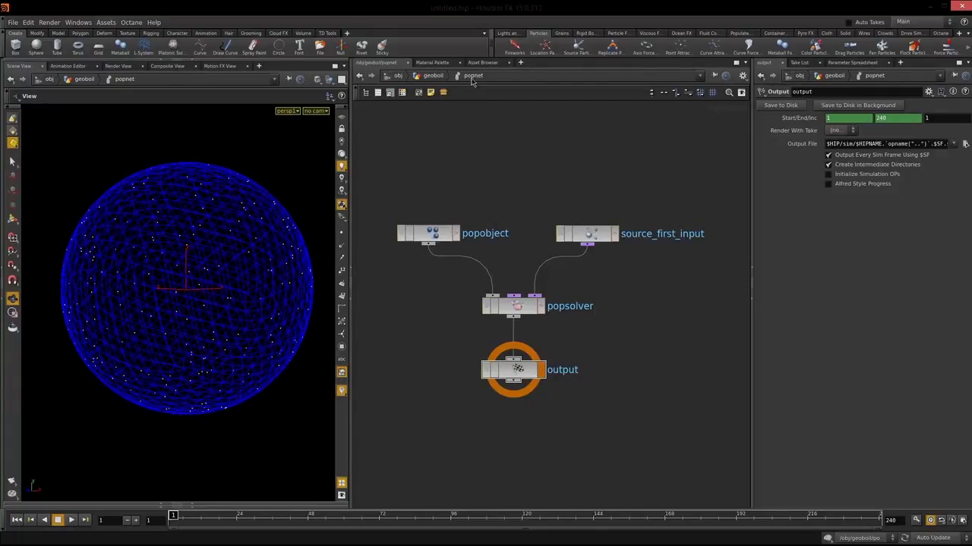
- Go back up to the geoboil network and align the popnet node directly beneath sphere1
left_click(431, 76)
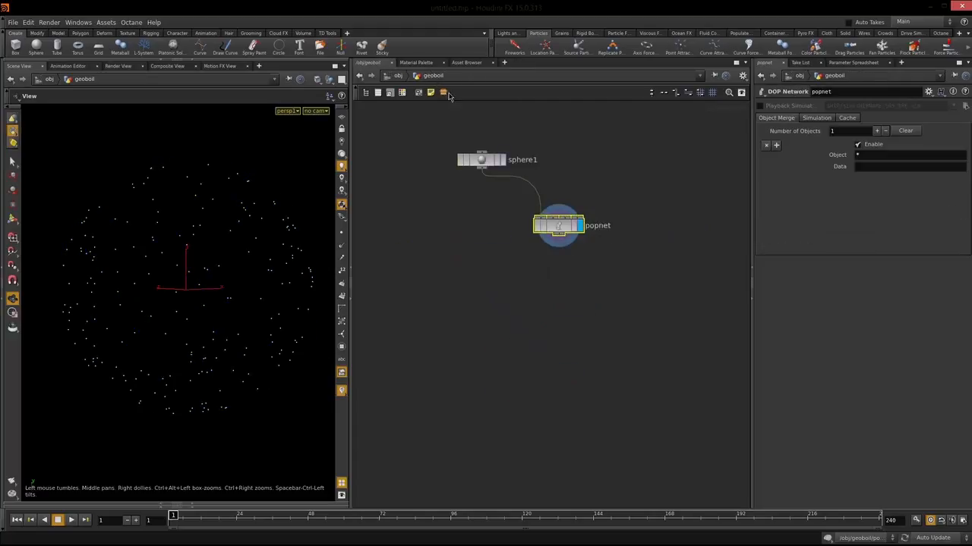
double_click(552, 229)
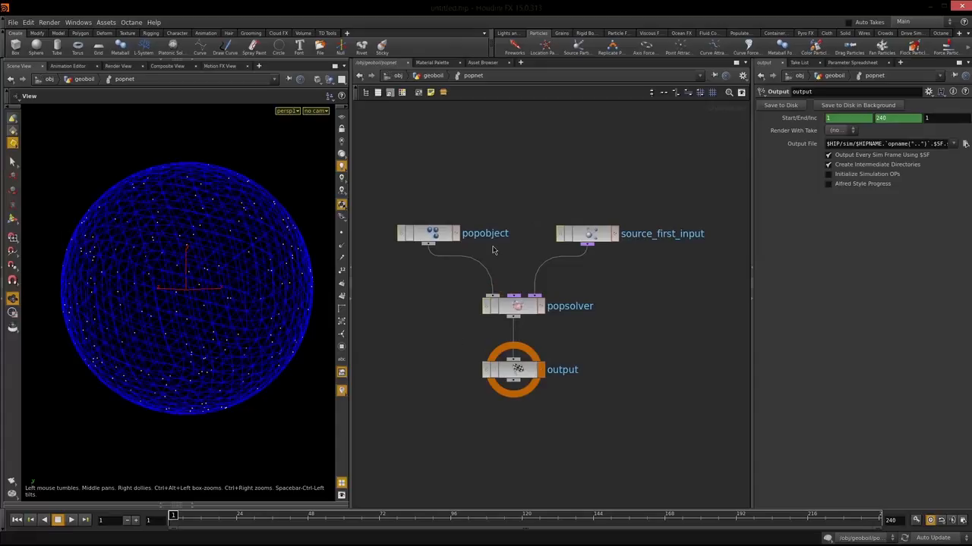
key("u")
left_click(537, 241)
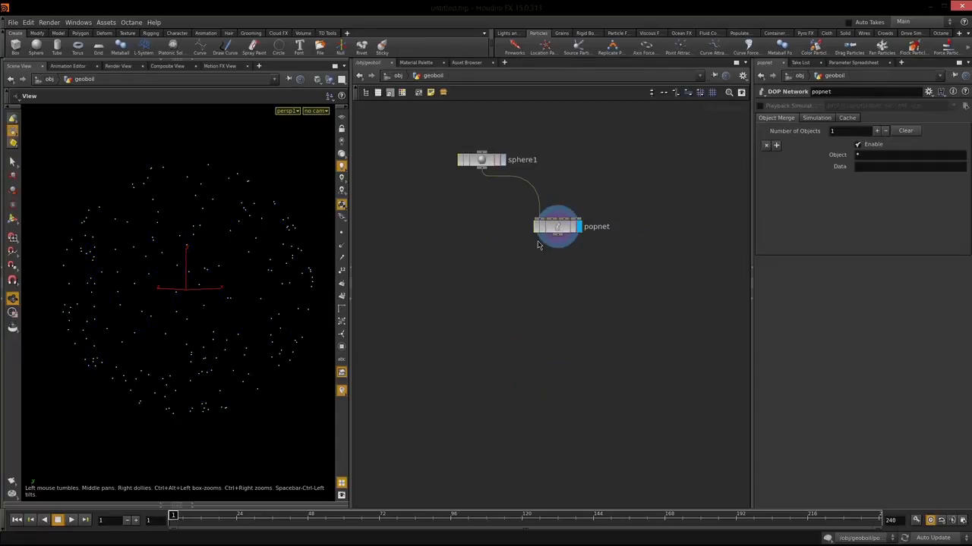
middle_click_drag(529, 304, 557, 335)
left_click_drag(589, 260, 512, 260)
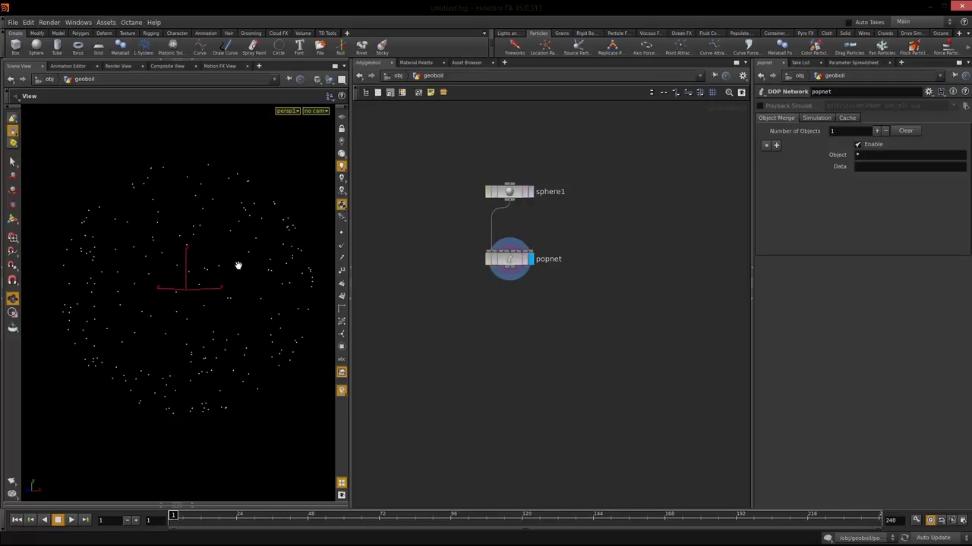
- Set the viewport's particle point size to 10 pixels in the geometry display options
key("d")
left_click(747, 238)
key("d")
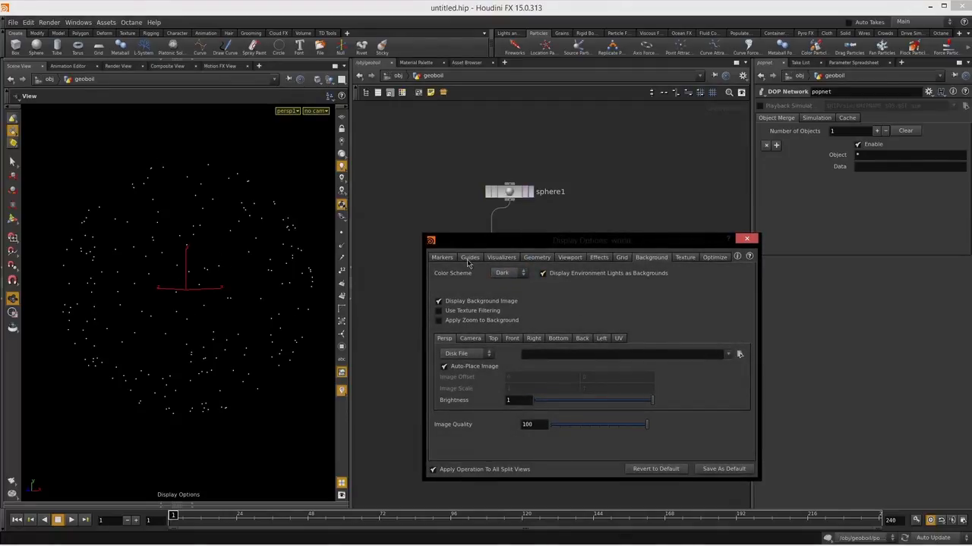
left_click(536, 258)
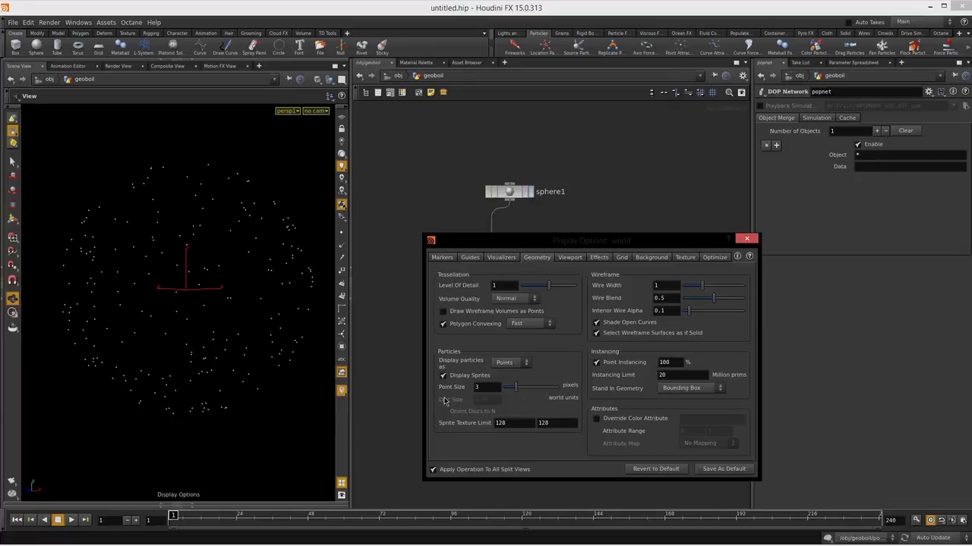
left_click_drag(516, 388, 574, 395)
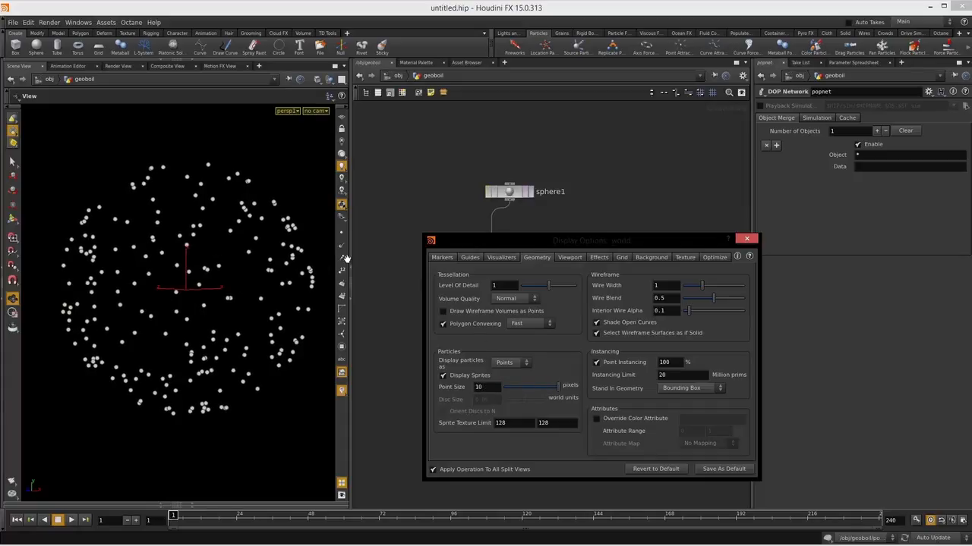
left_click(746, 239)
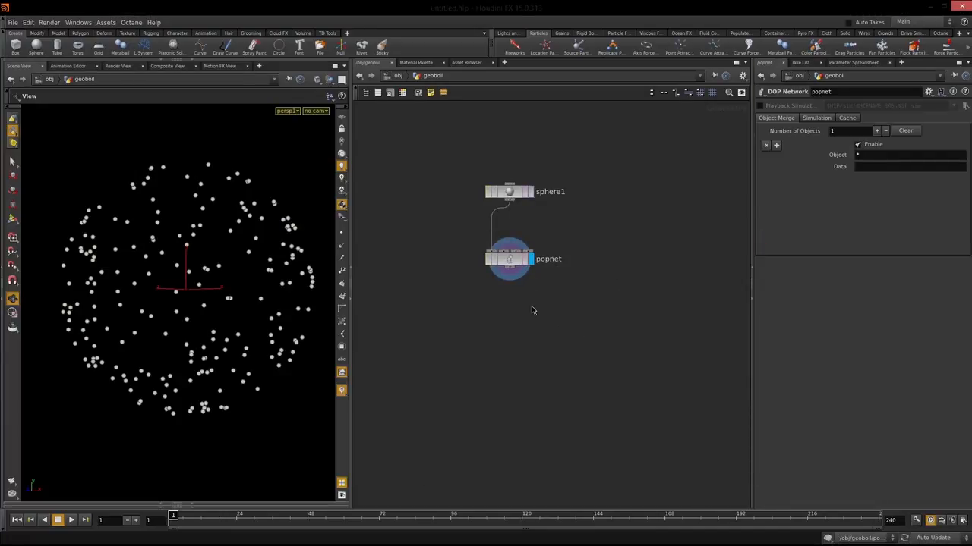
- Enter the popnet network, lay out its nodes and show the popsolver node's parameters
left_click(517, 264)
double_click(510, 263)
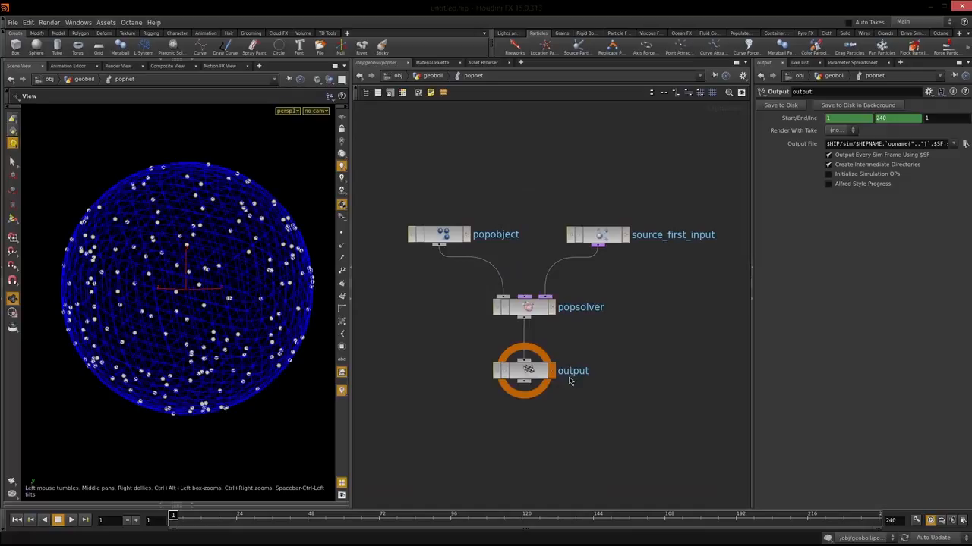
left_click(529, 318)
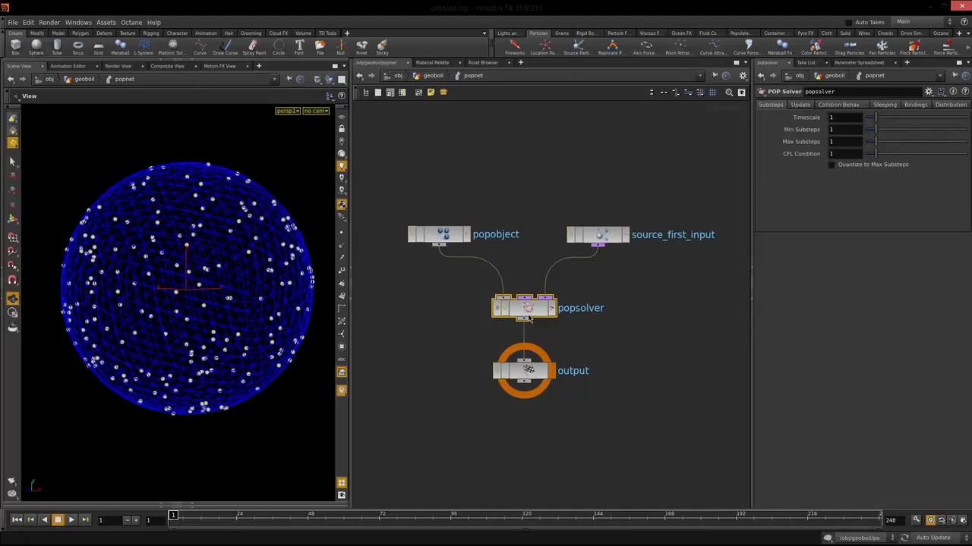
key("l")
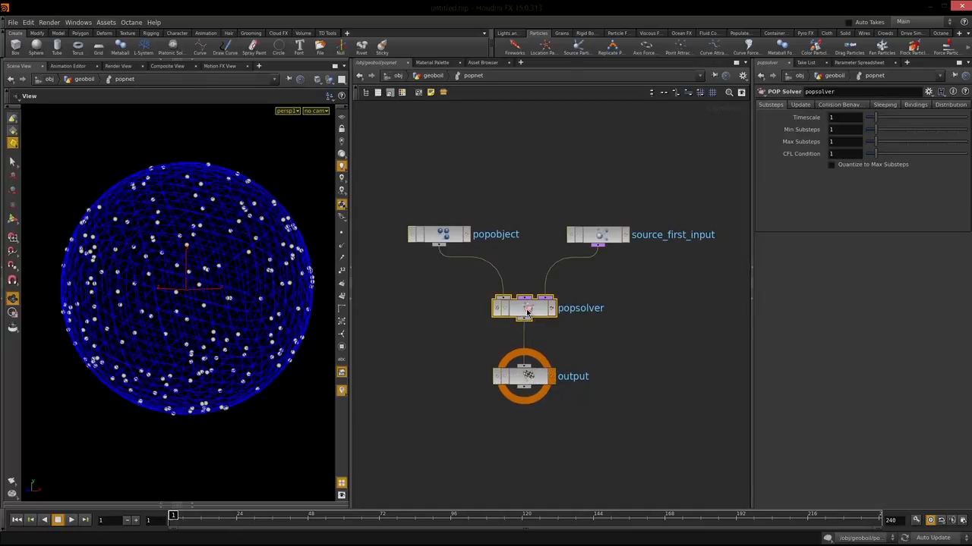
scroll(524, 311, "up", 3)
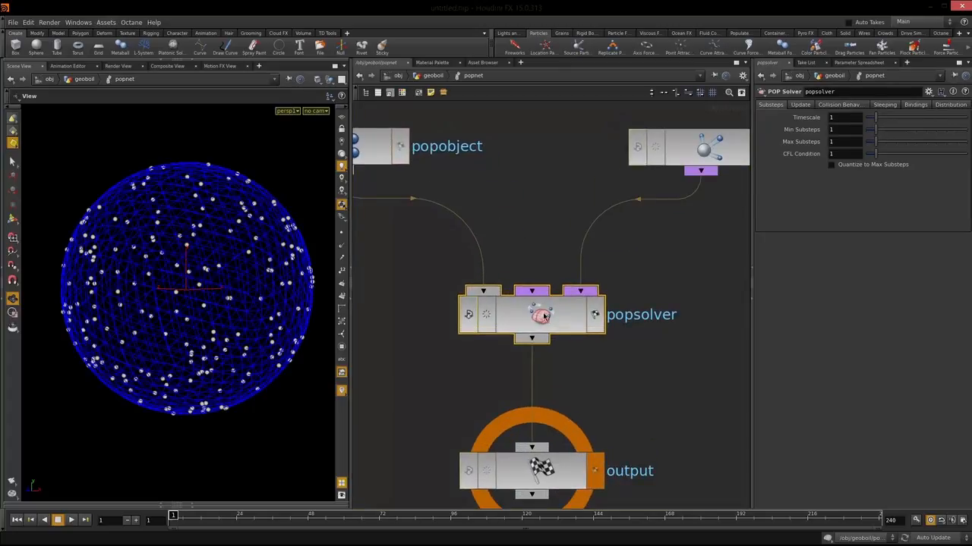
scroll(542, 307, "down", 3)
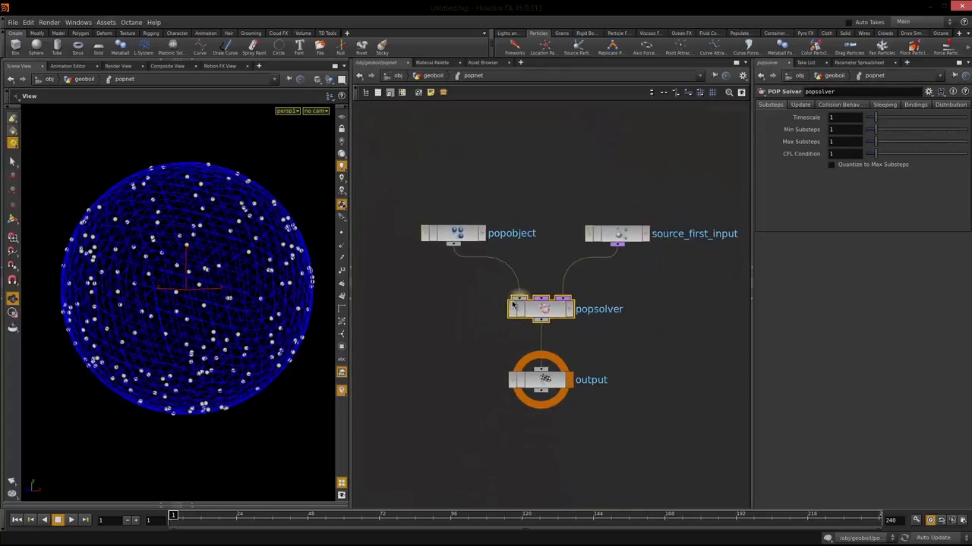
mouse_move(652, 306)
middle_mouse_down()
mouse_move(633, 300)
mouse_move(642, 296)
middle_mouse_up()
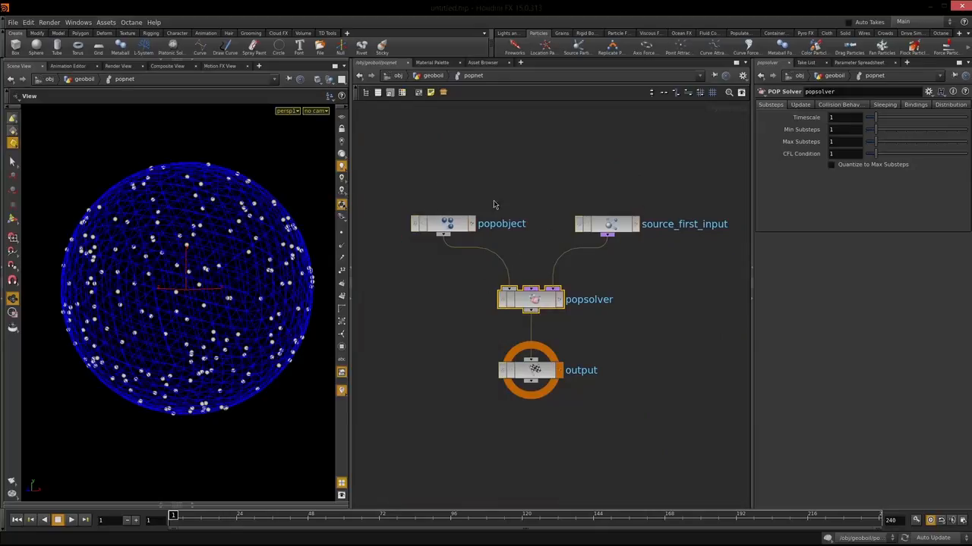
- Examine the popobject, source_first_input and popsolver nodes and how the first two feed into the solver
left_click_drag(609, 226, 615, 231)
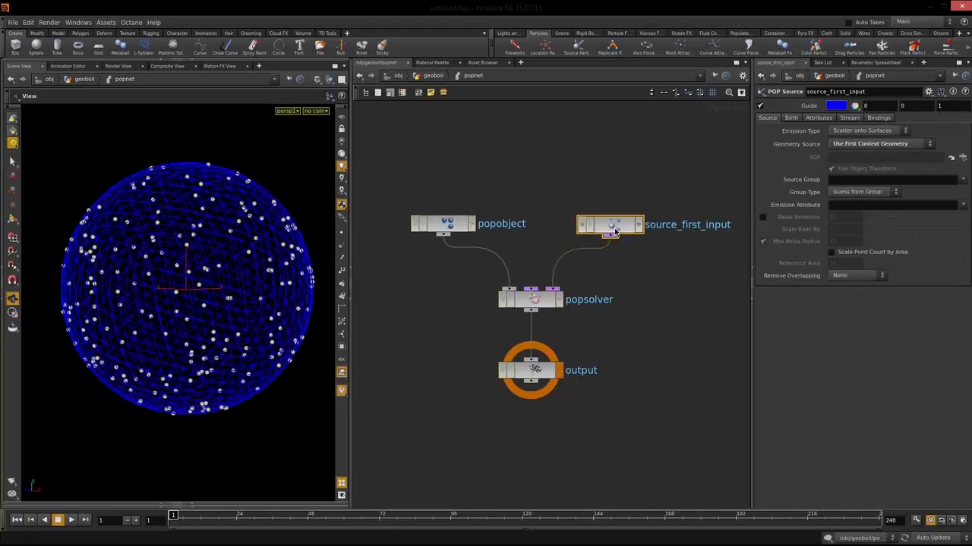
left_click_drag(446, 228, 454, 226)
left_click(618, 227)
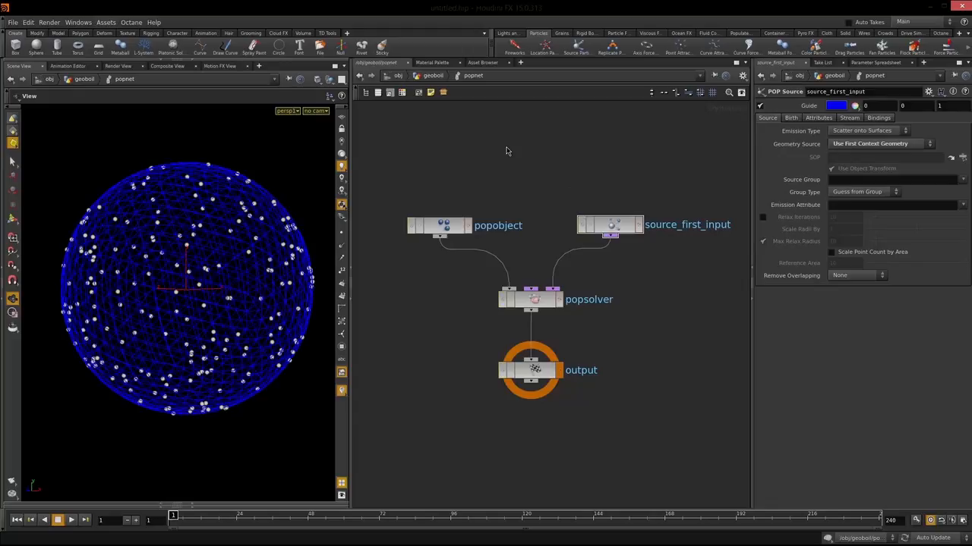
left_click(559, 299)
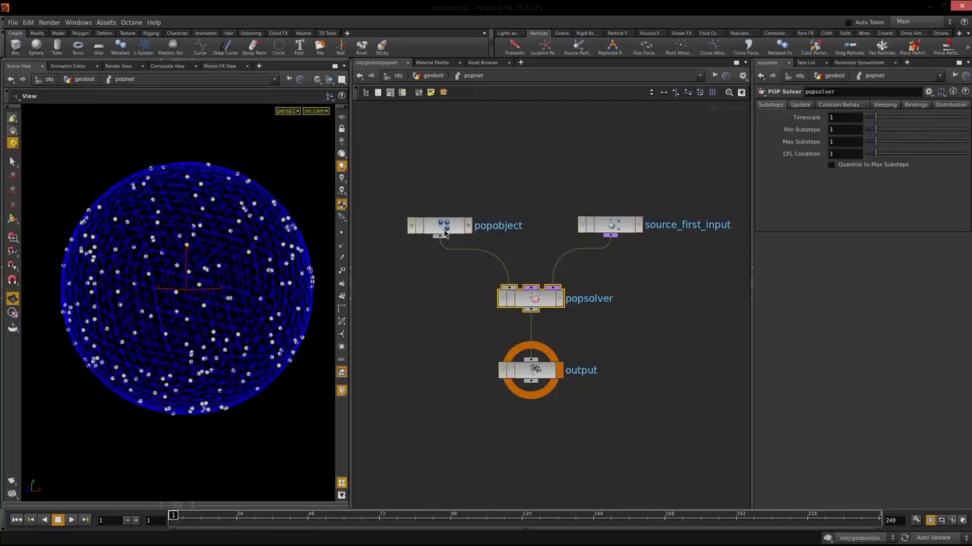
left_click_drag(444, 226, 450, 224)
left_click_drag(619, 225, 615, 226)
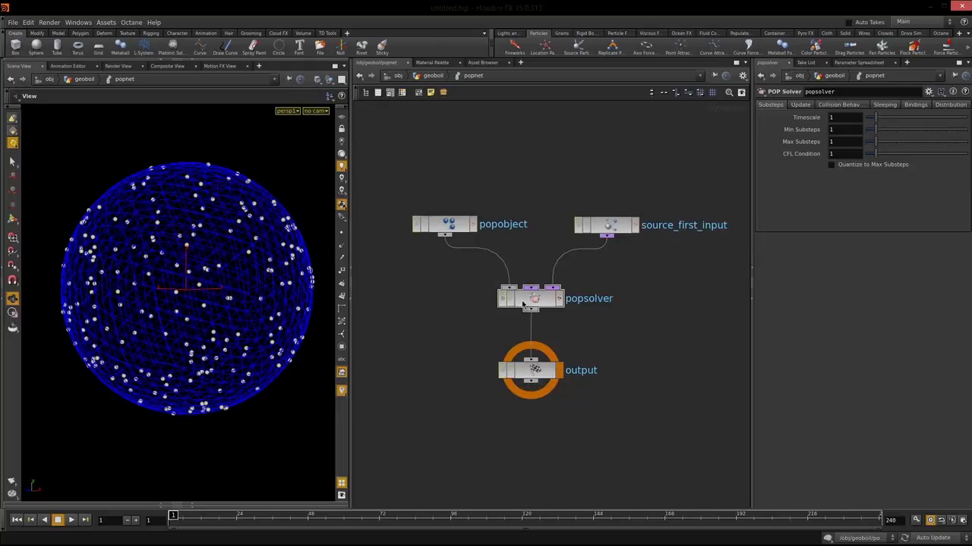
left_click(609, 227)
left_click_drag(609, 230, 613, 231)
left_click_drag(455, 225, 451, 227)
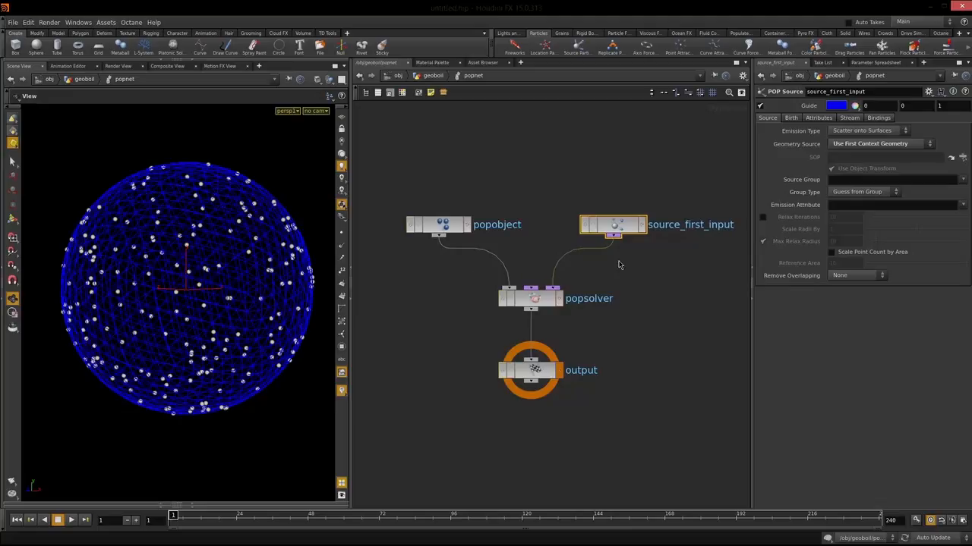
- Move popobject and source_first_input closer together above popsolver
left_click(686, 329)
mouse_move(647, 344)
middle_mouse_down()
mouse_move(638, 338)
mouse_move(638, 349)
middle_mouse_up()
left_click_drag(426, 235, 447, 234)
left_click_drag(608, 236, 594, 237)
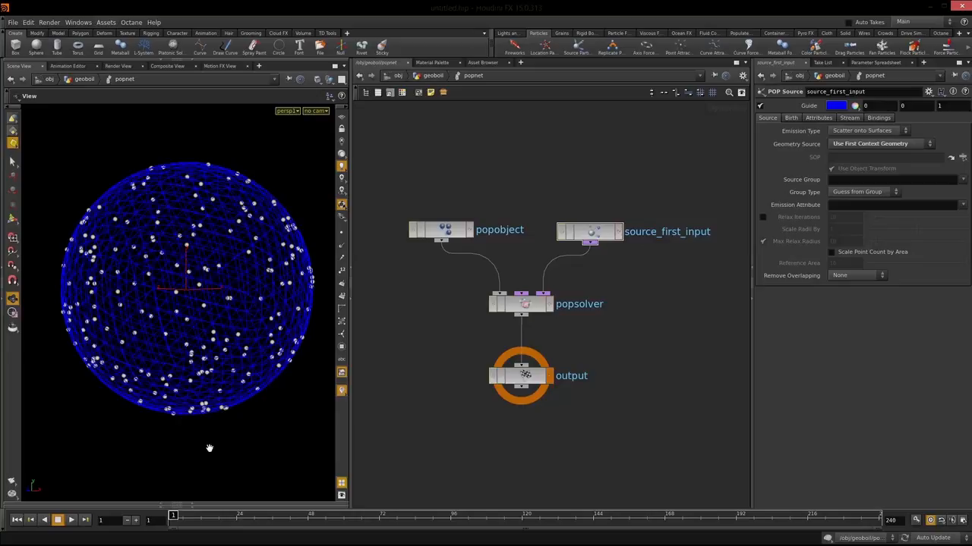
- Play the particle simulation, stop it and rewind to frame 1
key("Up")
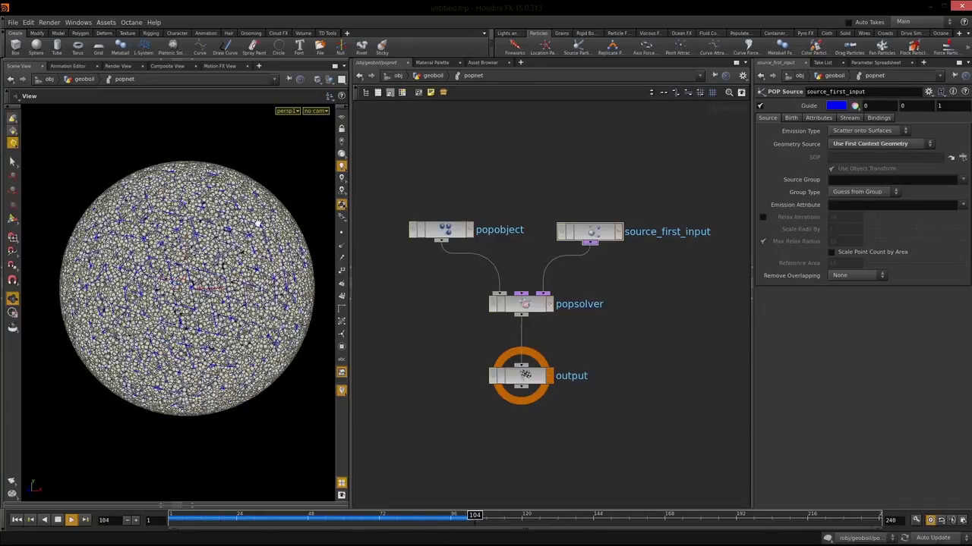
left_click(58, 520)
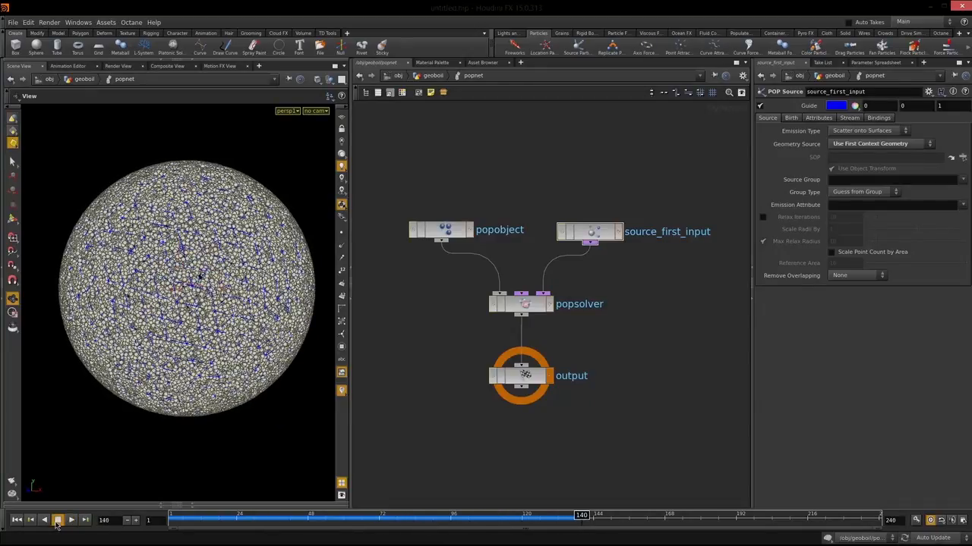
left_click(17, 521)
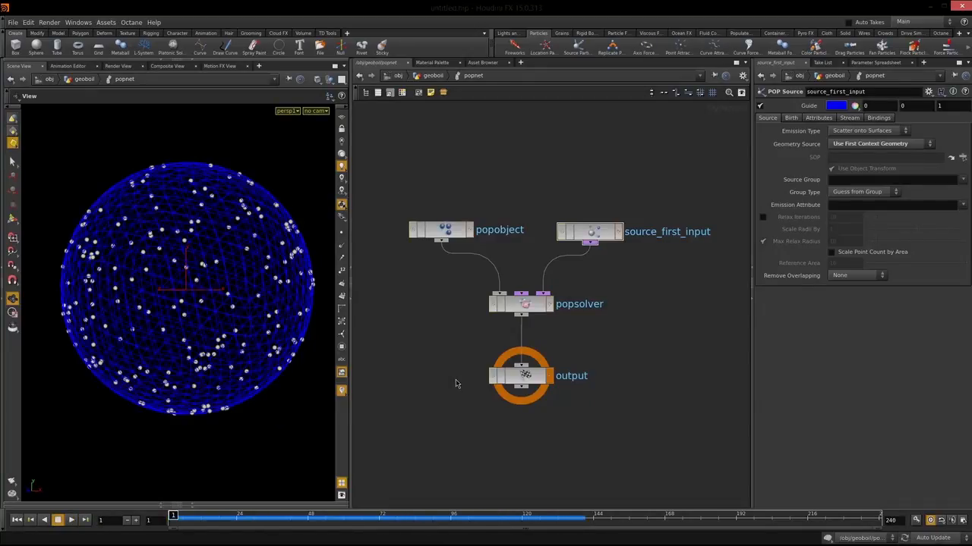
- Set source_first_input's constant birth rate to 50 and play the simulation to check the emission
left_click(597, 237)
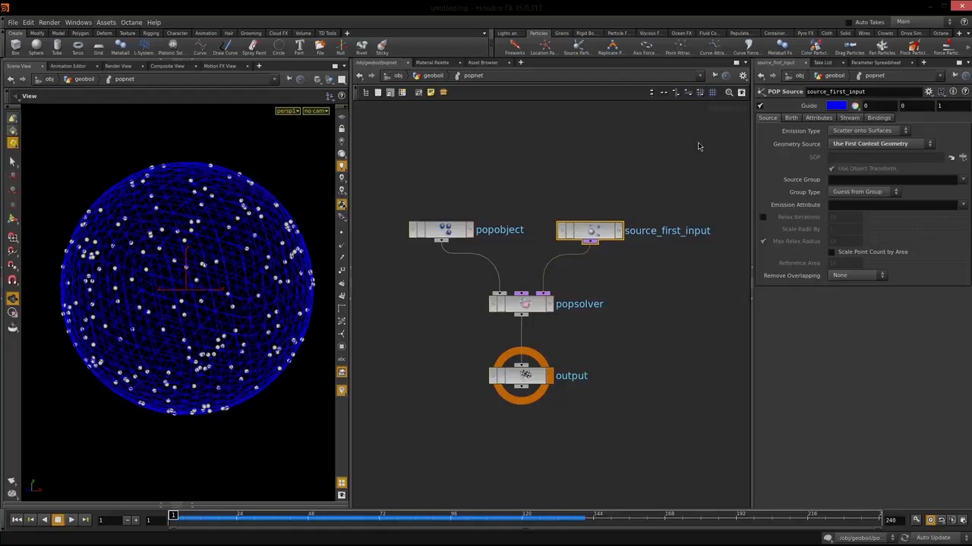
left_click(793, 120)
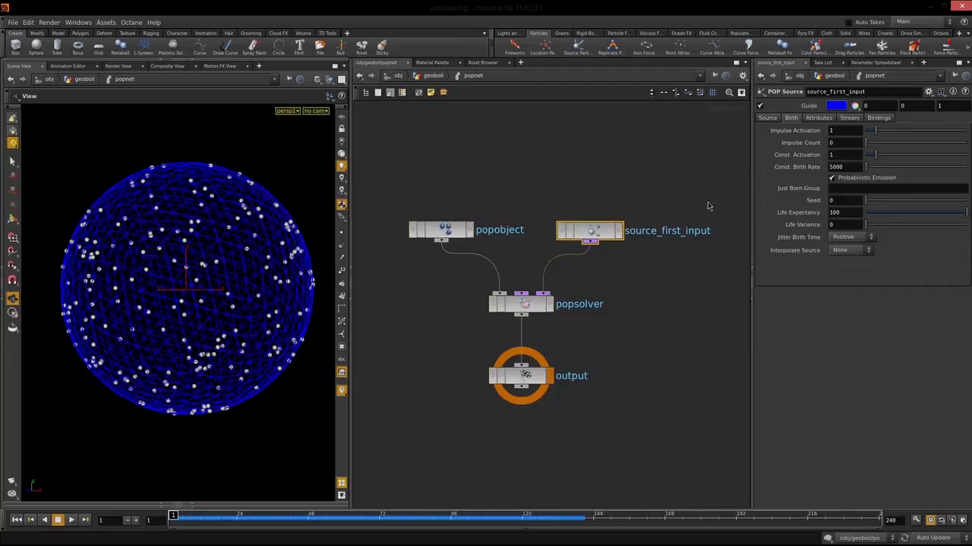
double_click(849, 167)
type("50")
key("Return")
key("Up")
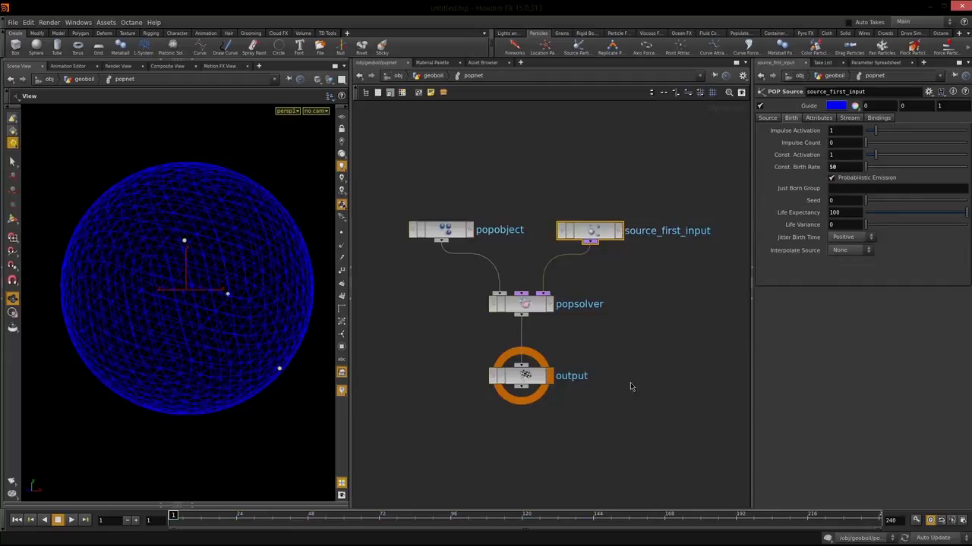
left_click_drag(202, 259, 196, 285)
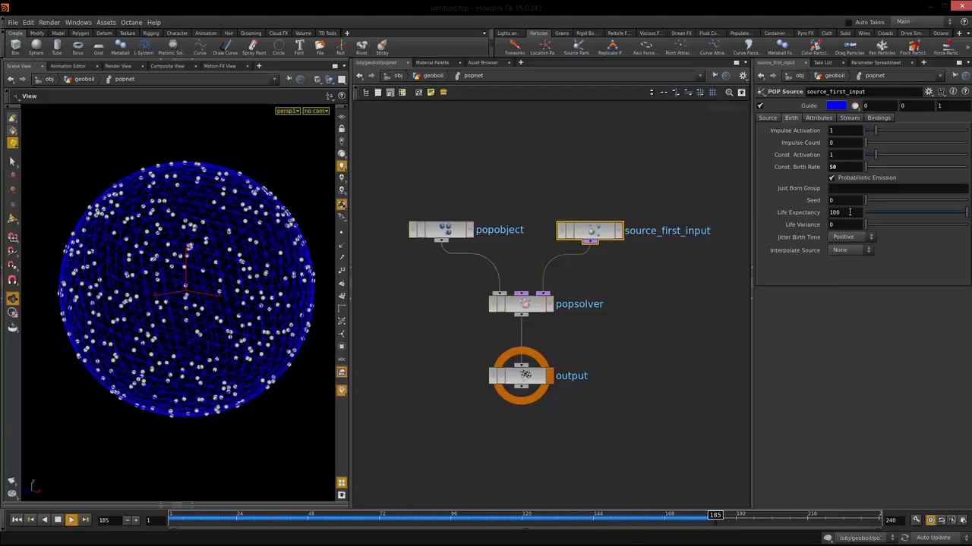
- Set the life expectancy of source_first_input's particles to 1.5
double_click(848, 213)
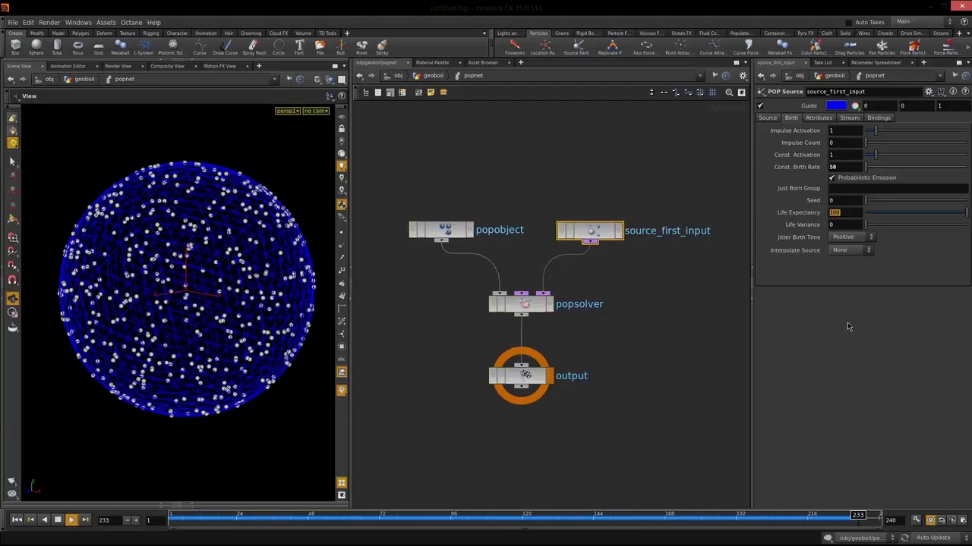
type("1.5")
key("Return")
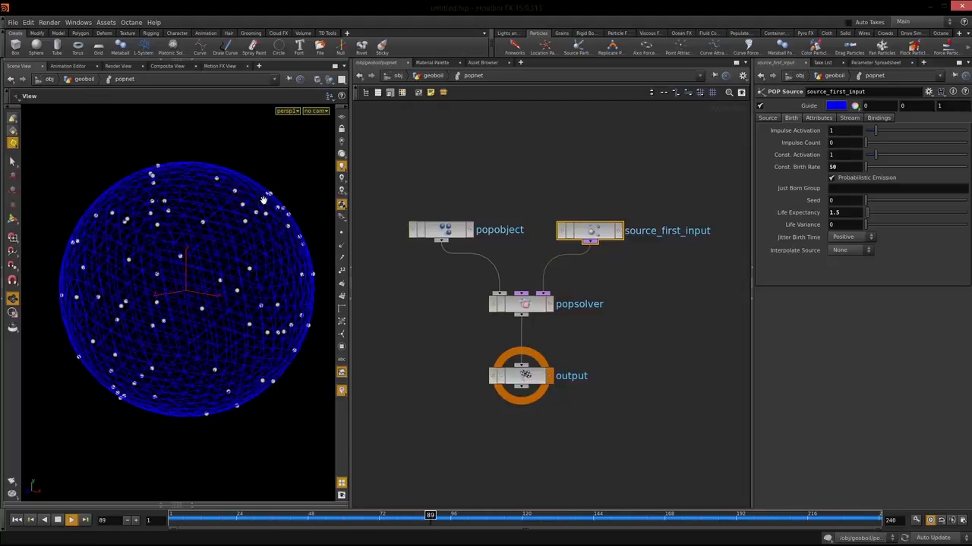
- Stop the playback, set source_first_input's life variance to 0.8 and replay the simulation from the first frame
key("Up")
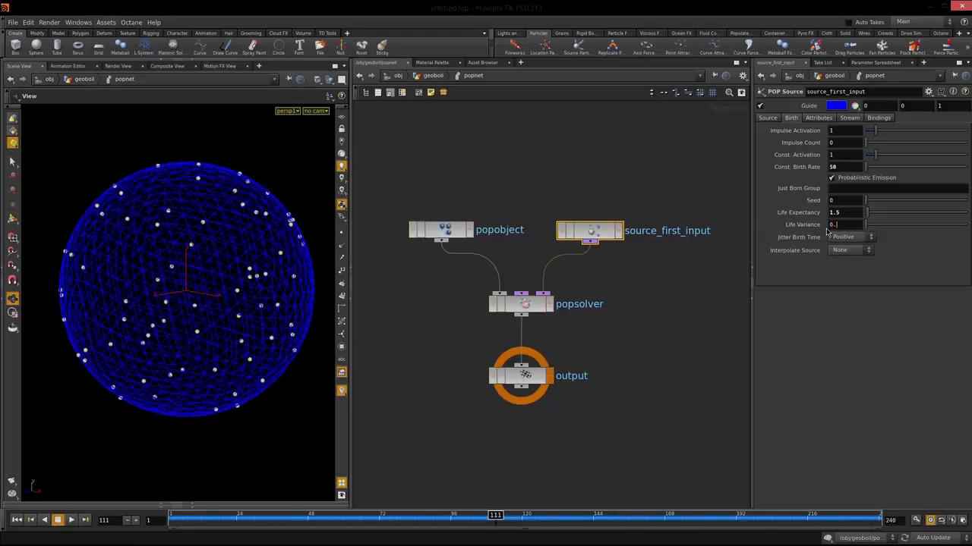
key("Return")
left_click(17, 519)
left_click(72, 520)
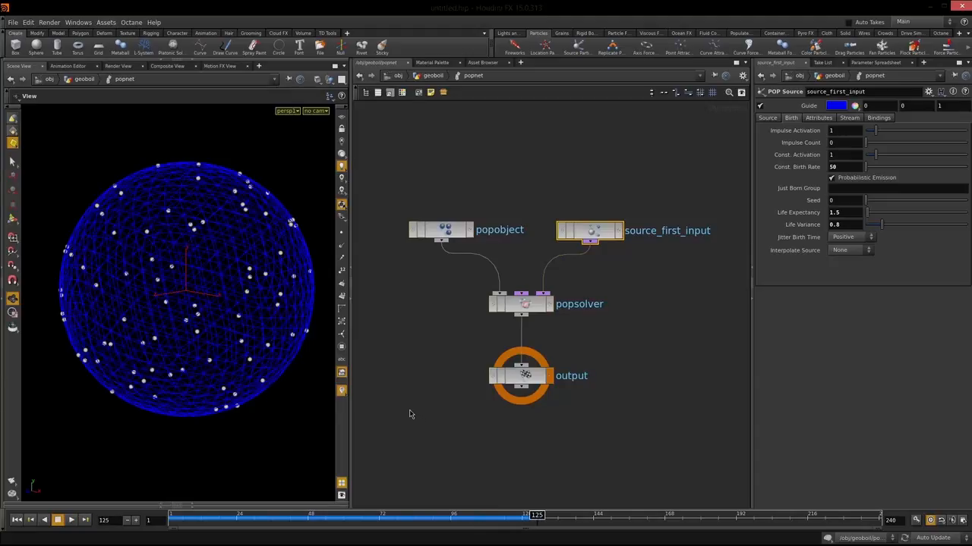
- Rewind the simulation to frame 1 and go back up to the geoboil network
left_click(17, 520)
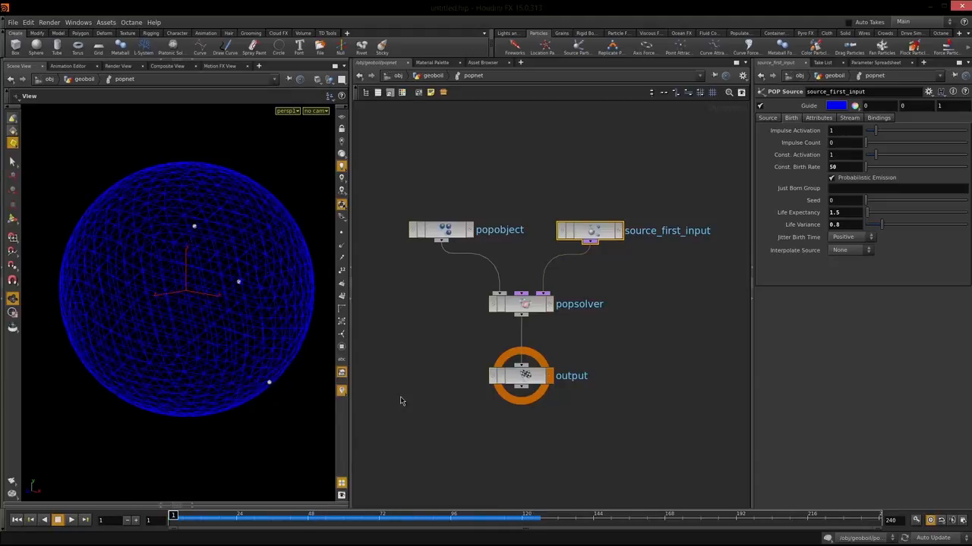
left_click(414, 407)
key("u")
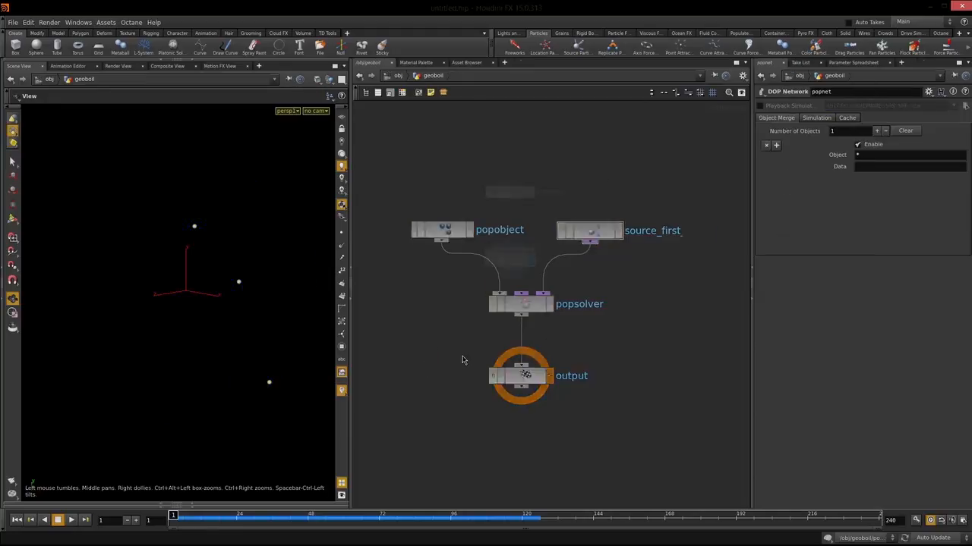
- Play the popnet simulation to check the emission and rewind it to frame 1
left_click(71, 520)
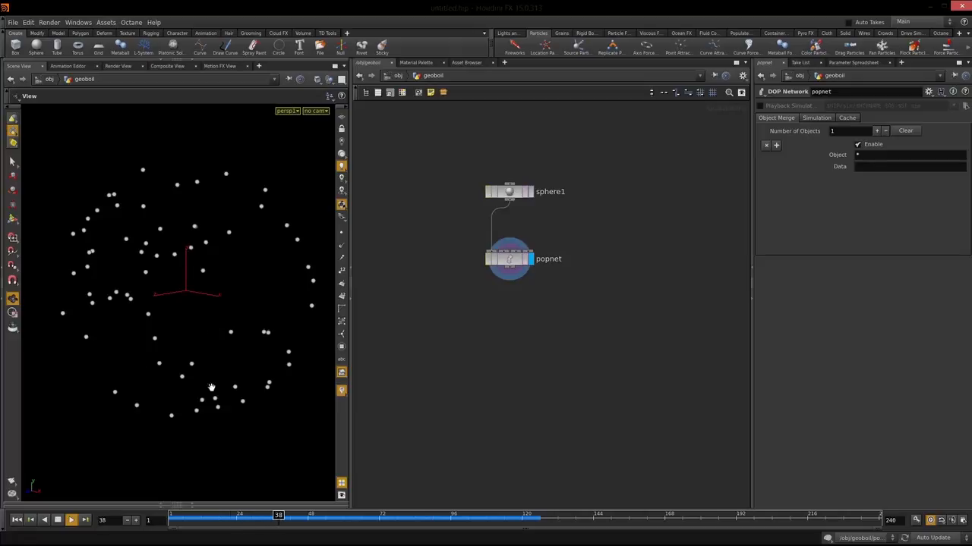
left_click(59, 520)
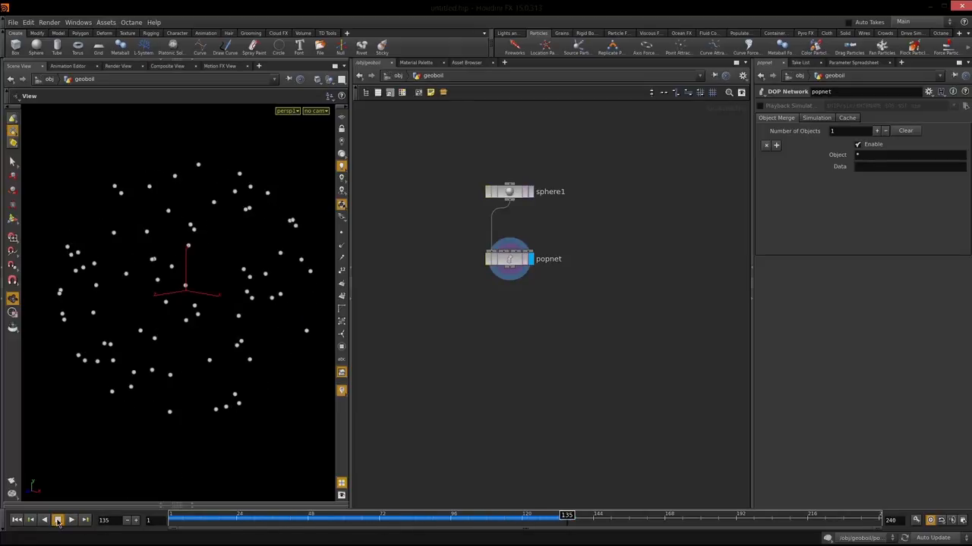
left_click(17, 520)
- Move popnet diagonally down and away from sphere1 in the network, and scrub the timeline to frame 62
left_click_drag(509, 267, 625, 264)
left_click_drag(509, 193, 509, 203)
left_click_drag(619, 270, 620, 279)
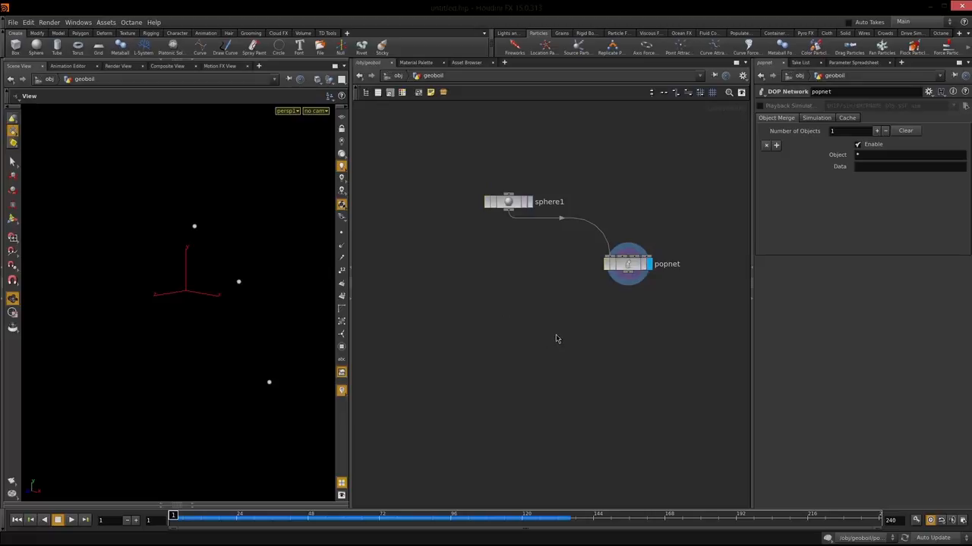
left_click_drag(633, 271, 636, 272)
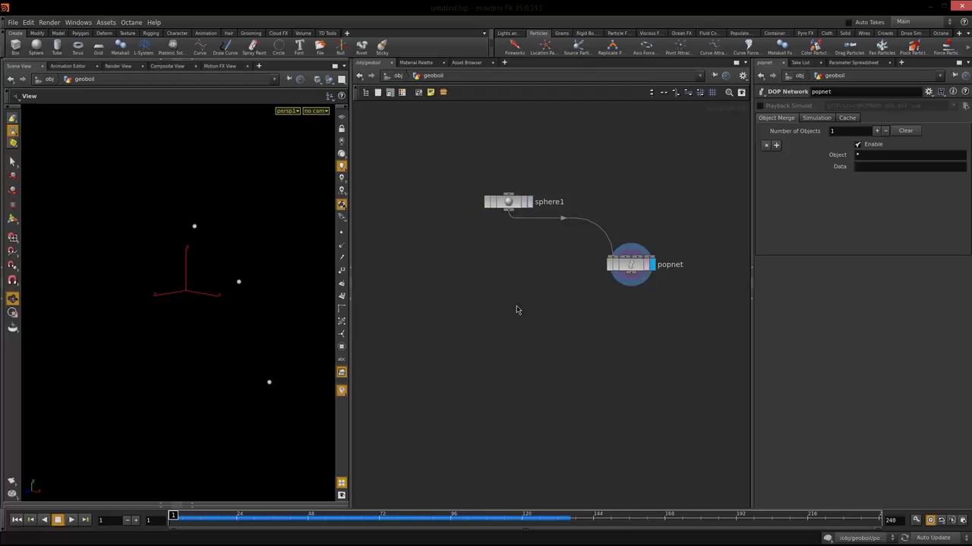
left_click_drag(173, 515, 349, 515)
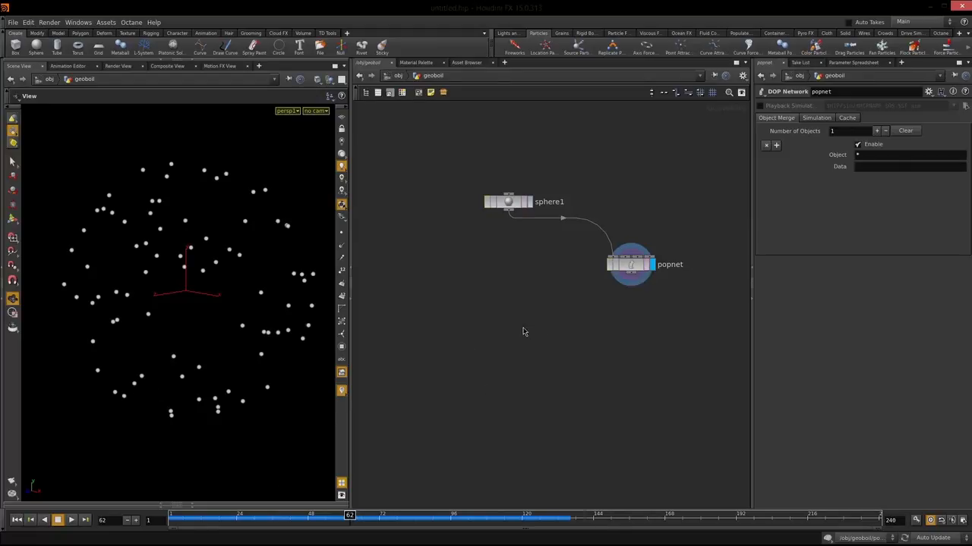
- Add a second Sphere node below sphere1 in the geoboil network and display it
key("Tab")
type("null")
key("Return")
left_click(523, 331)
left_click_drag(526, 333, 527, 308)
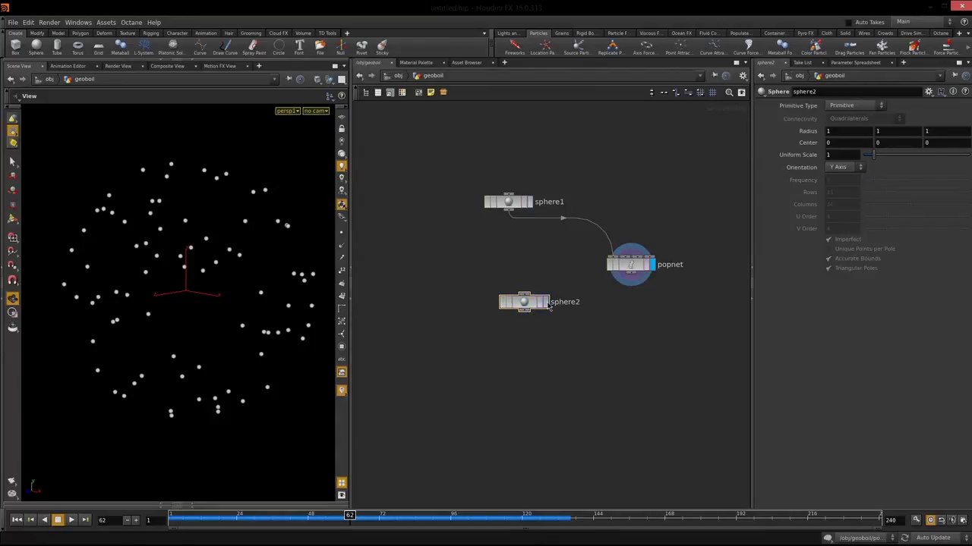
left_click(546, 303)
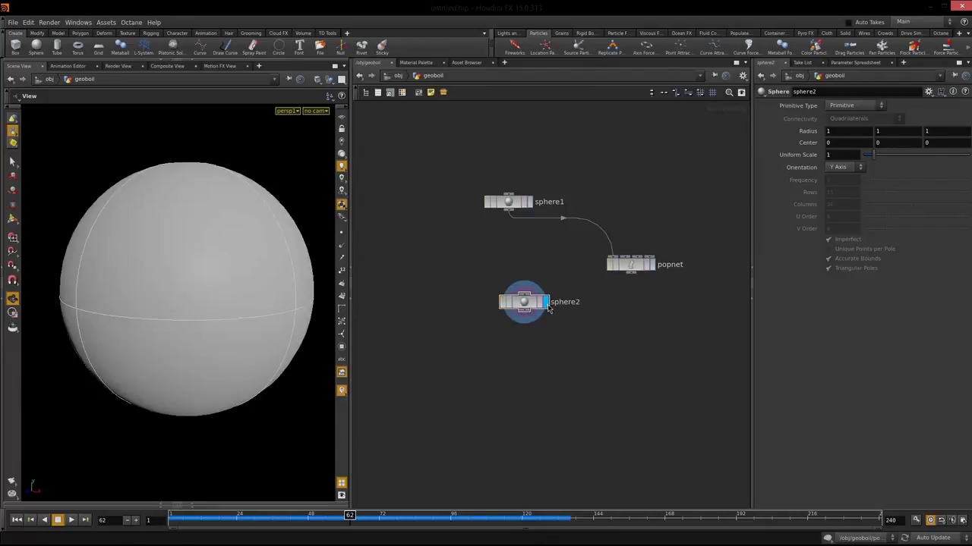
- Set sphere2's primitive type to Polygon, its frequency to 7 and its uniform scale to 0.25
left_click(878, 109)
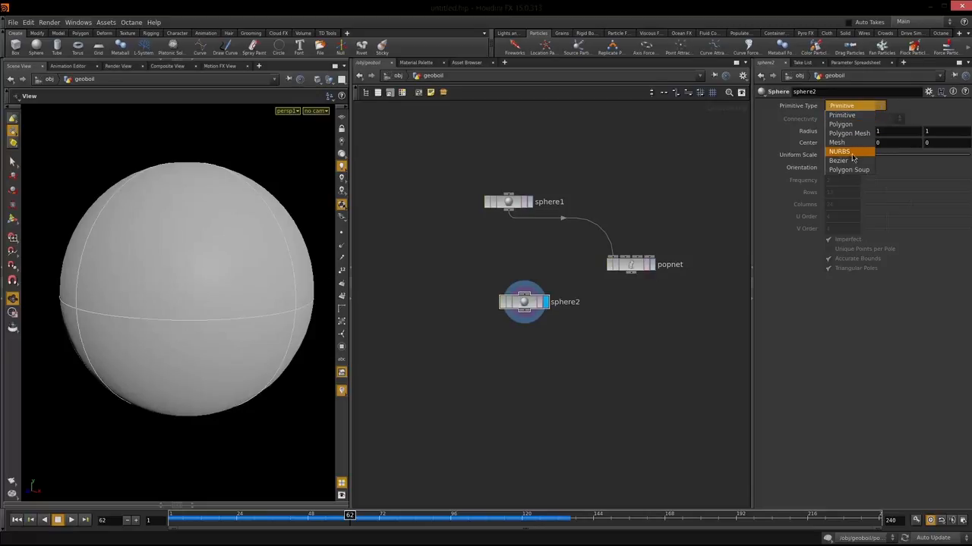
left_click(842, 124)
left_click_drag(874, 182, 934, 182)
left_click_drag(873, 155, 868, 155)
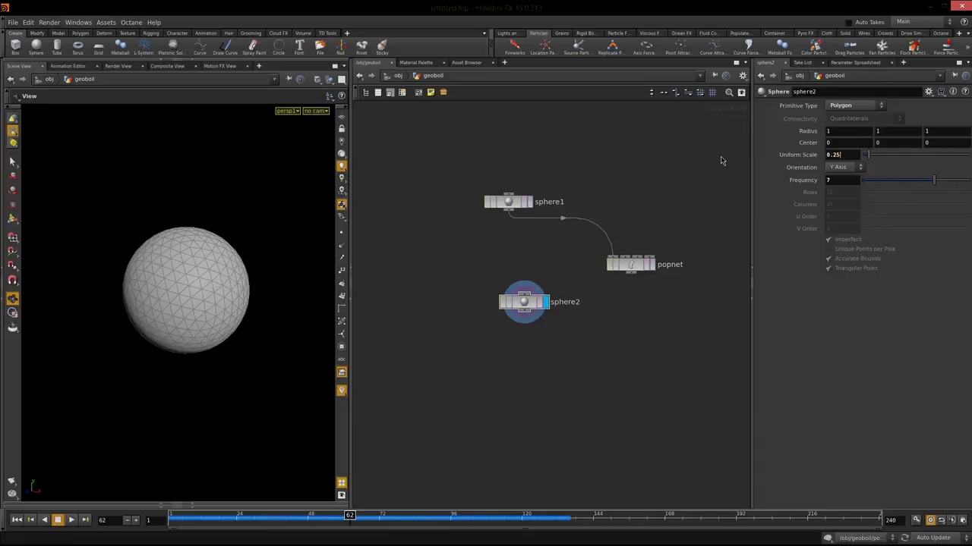
key("Return")
- Compare the displayed results of popnet and sphere2, and arrange the two nodes side by side with sphere2 displayed
left_click_drag(522, 314, 524, 312)
left_click(651, 264)
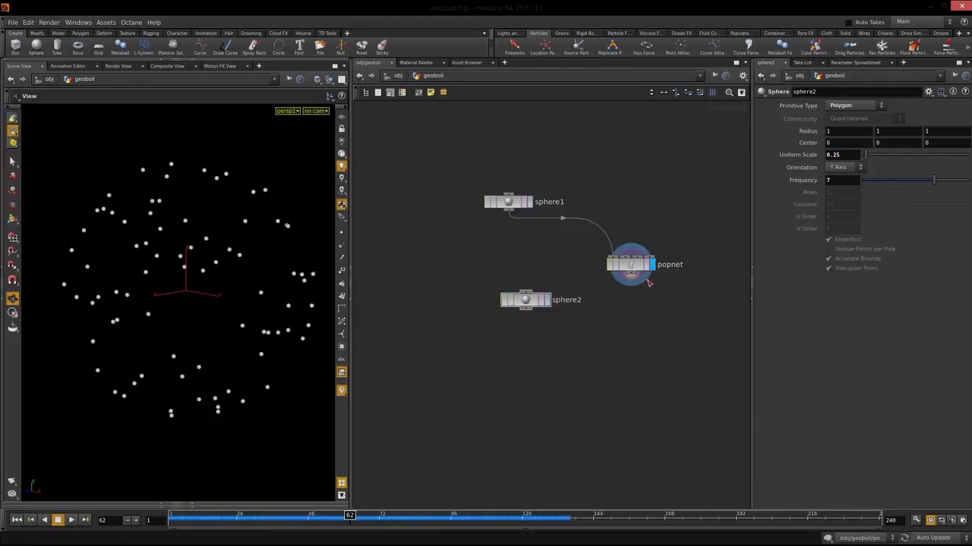
left_click(546, 307)
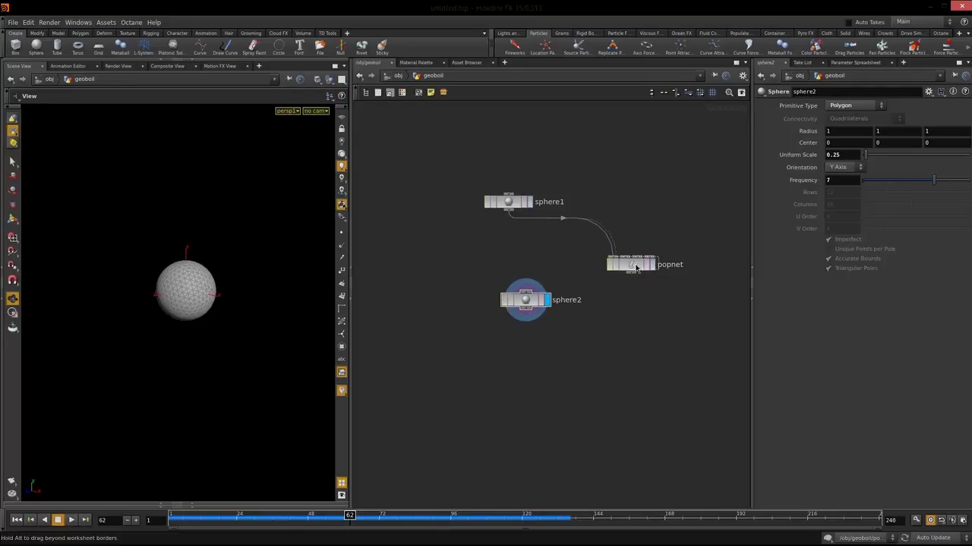
left_click_drag(644, 267, 649, 266)
left_click_drag(542, 322, 542, 286)
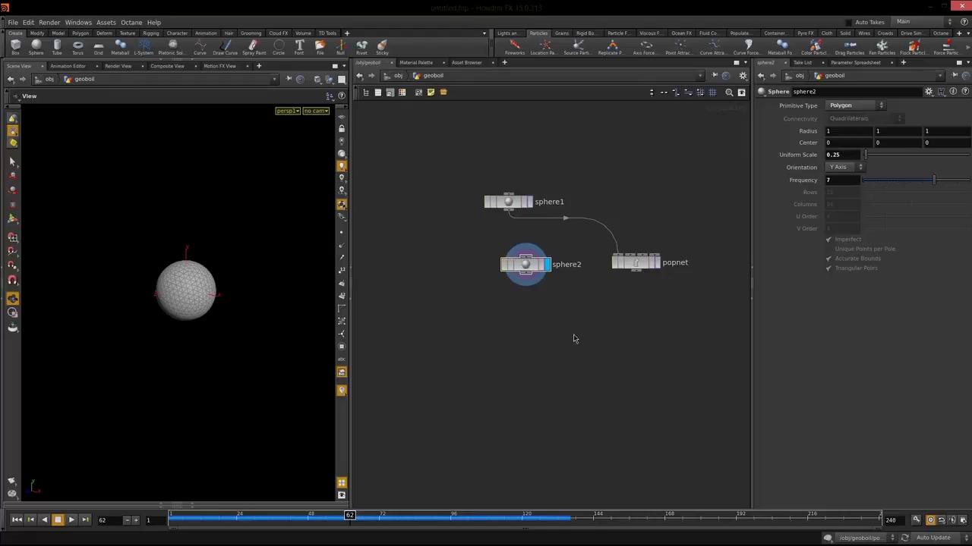
- Add a Copy node below sphere2 and popnet
key("Tab")
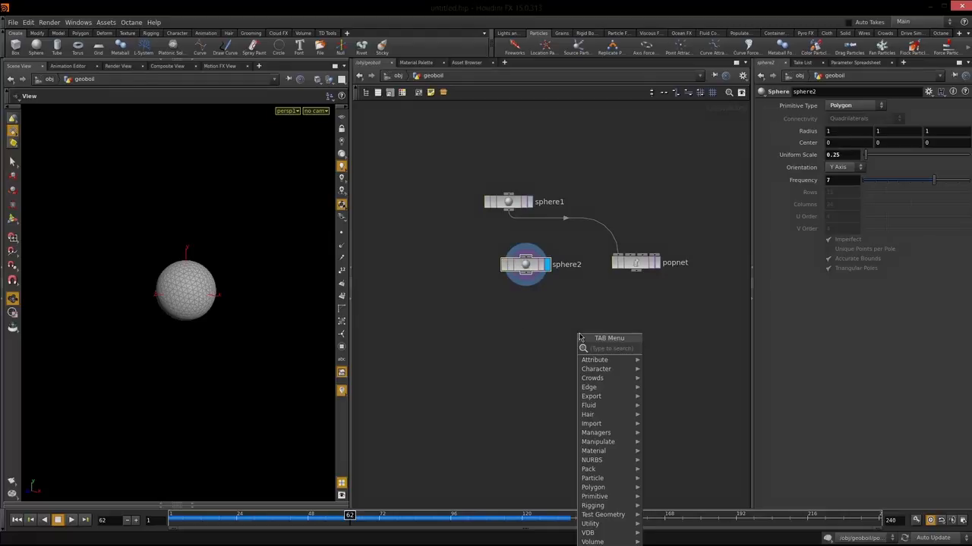
type("copy")
key("Return")
left_click(599, 334)
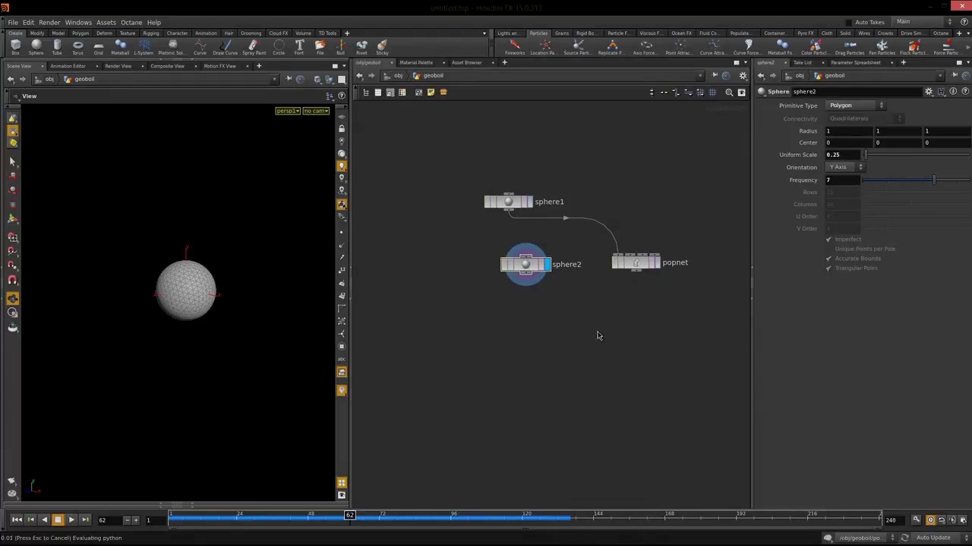
left_click_drag(538, 265, 546, 263)
left_click(557, 299)
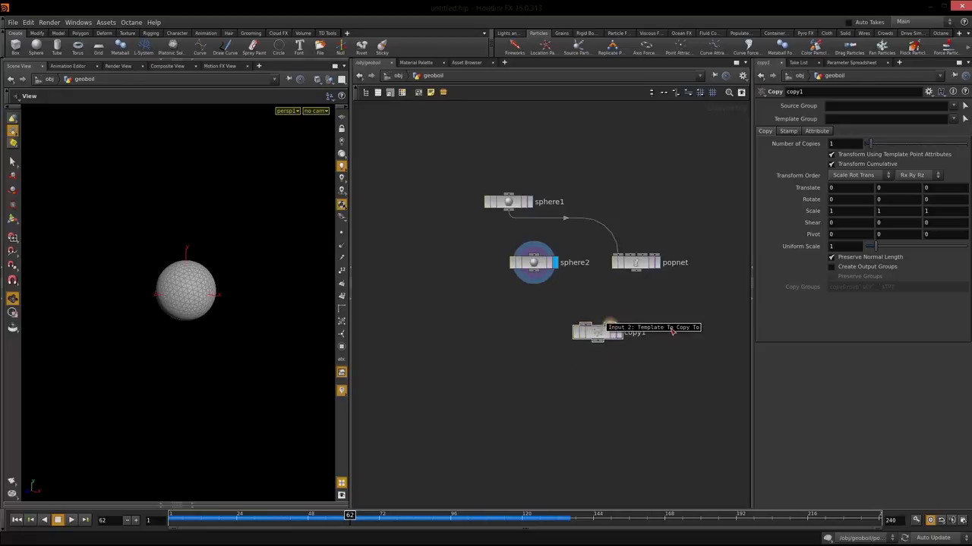
- Connect sphere2 to copy1's first input and popnet to its template input, and display copy1
left_click_drag(533, 278, 585, 323)
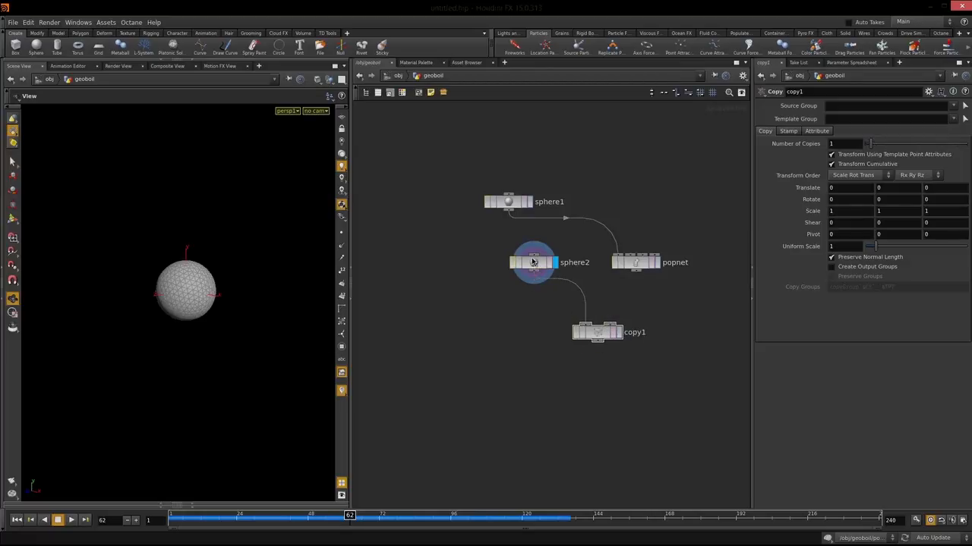
left_click_drag(534, 262, 538, 263)
left_click_drag(633, 271, 613, 328)
left_click(619, 333)
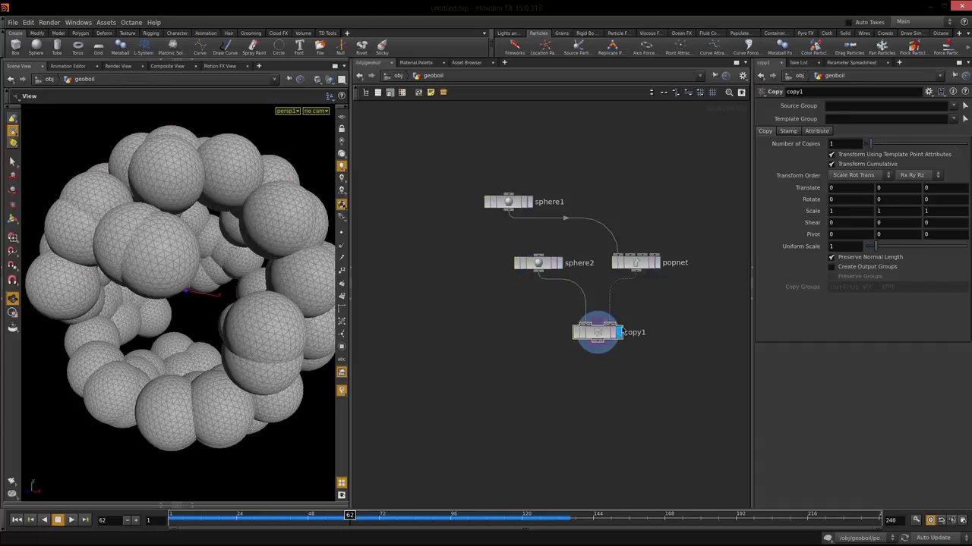
- Play the simulation from the first frame, view the copied spheres from several angles, and stop the playback
left_click_drag(197, 336, 210, 383)
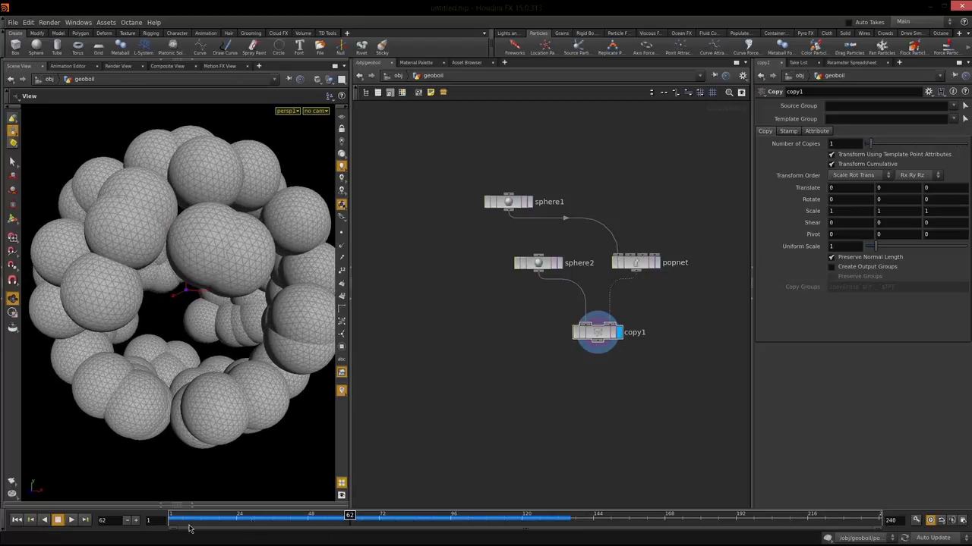
key("ctrl+Left")
key("ctrl+Up")
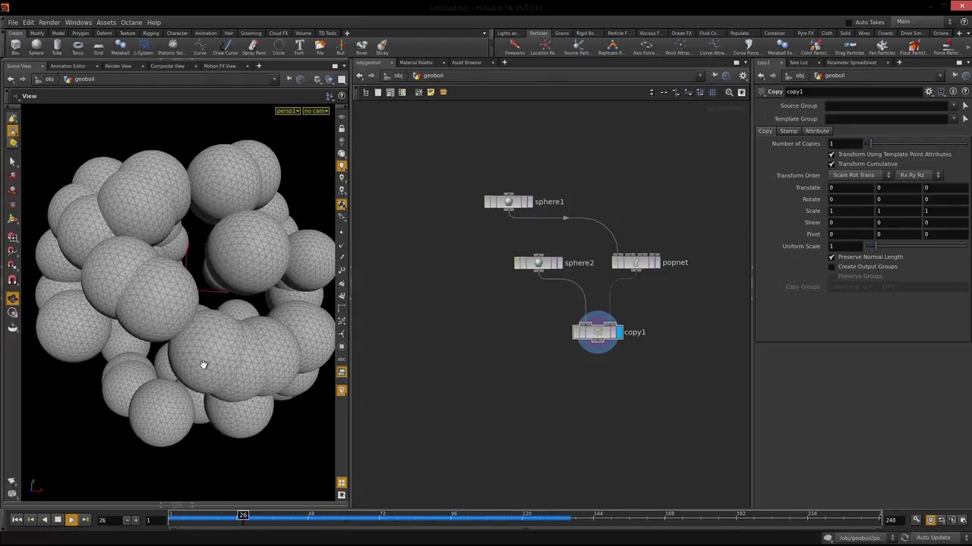
scroll(186, 311, "down", 5)
left_click_drag(238, 353, 165, 310)
scroll(218, 301, "up", 5)
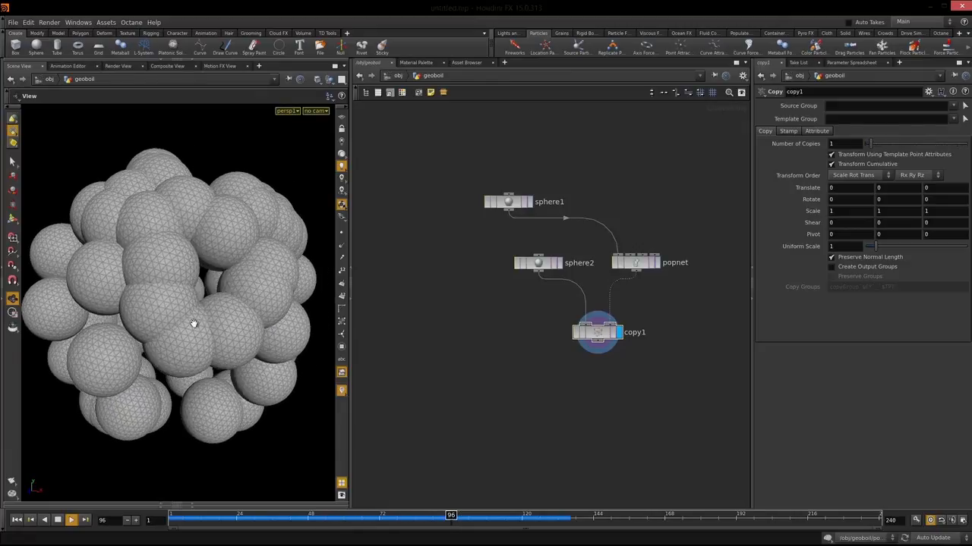
key("Up")
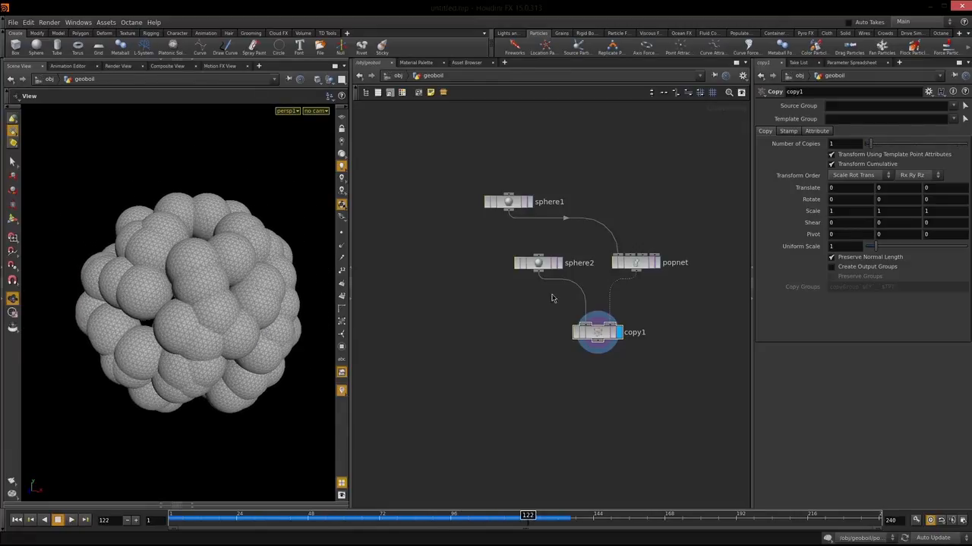
- Set sphere2's uniform scale to 0.1 and inspect the smaller copies in the viewport
left_click(538, 263)
key("BackSpace")
key("BackSpace")
type("1")
key("Return")
left_click_drag(227, 297, 228, 322)
scroll(187, 293, "up", 3)
left_click_drag(191, 283, 258, 326)
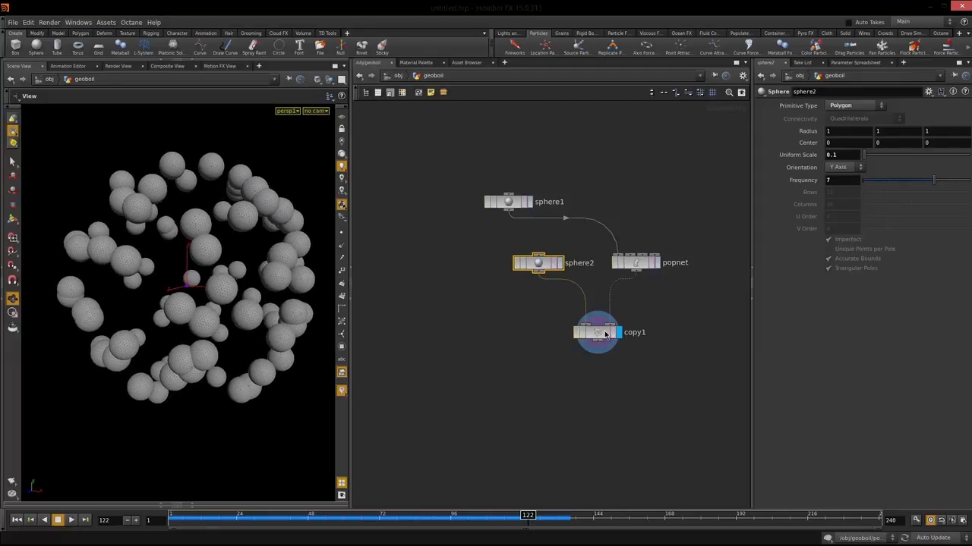
- Display sphere1 and tidy the network by moving sphere1 away from the other nodes and copy1 closer to its inputs
left_click(529, 202)
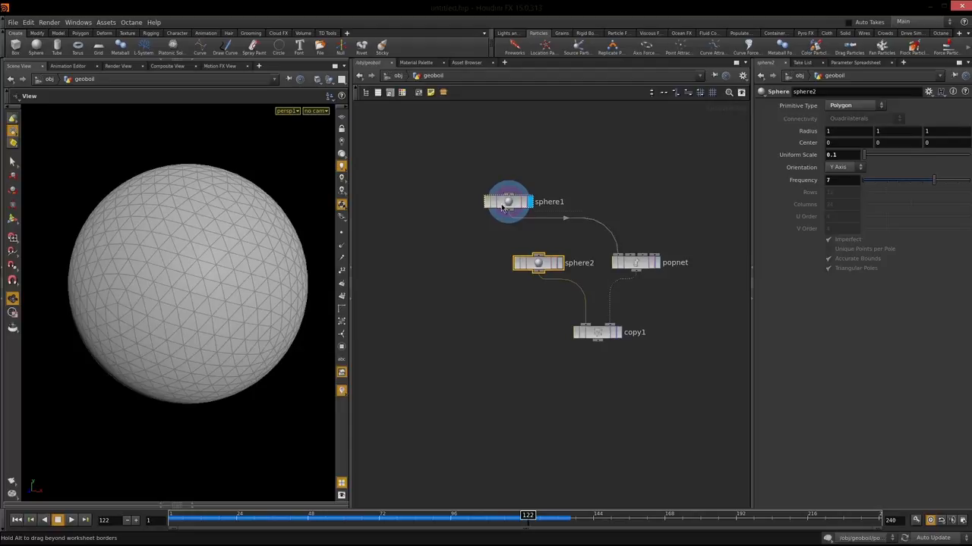
left_click_drag(502, 208, 493, 192)
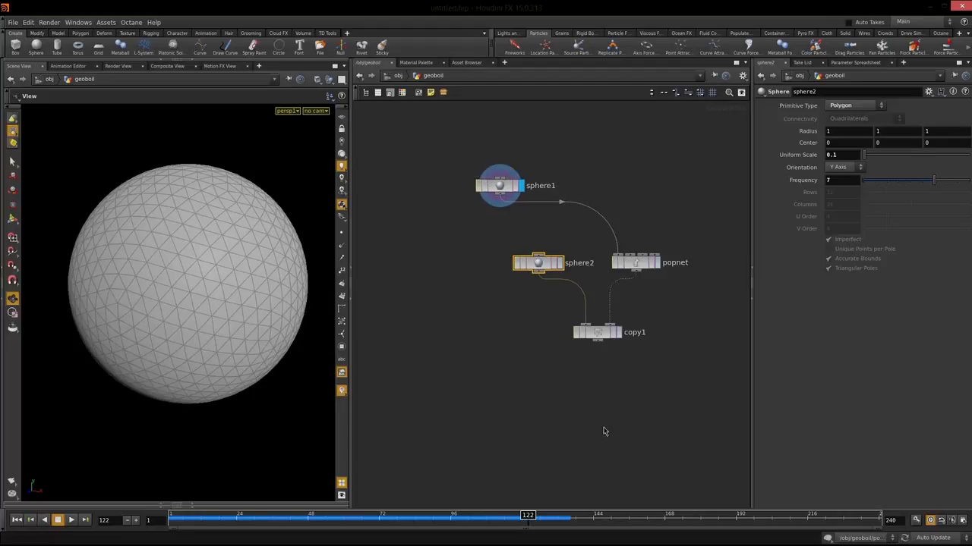
left_click(487, 362)
middle_click_drag(487, 362, 515, 374)
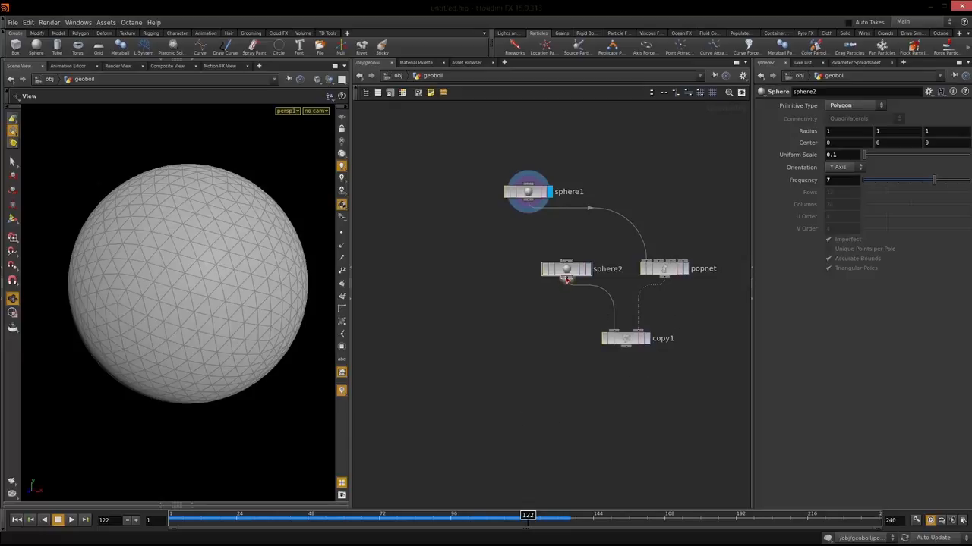
left_click_drag(565, 270, 565, 268)
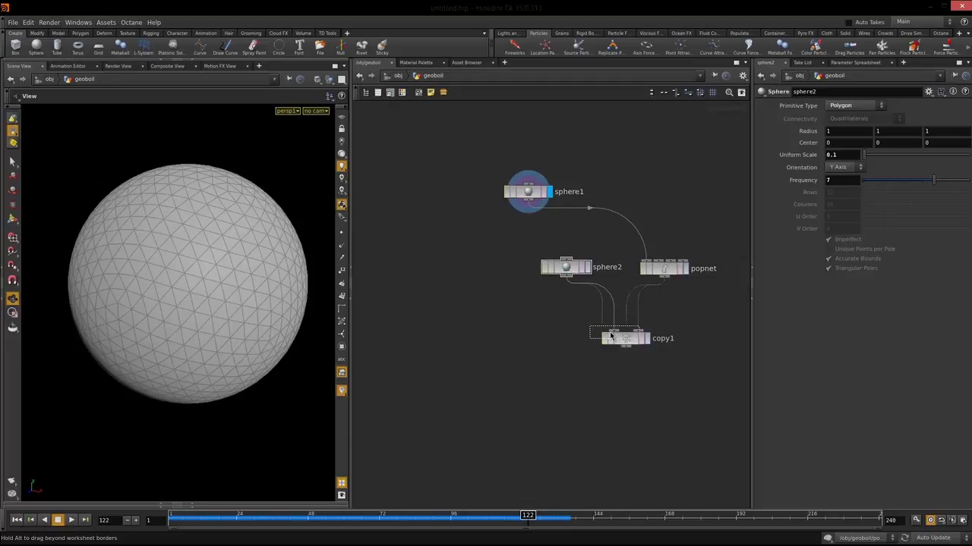
left_click_drag(623, 341, 615, 334)
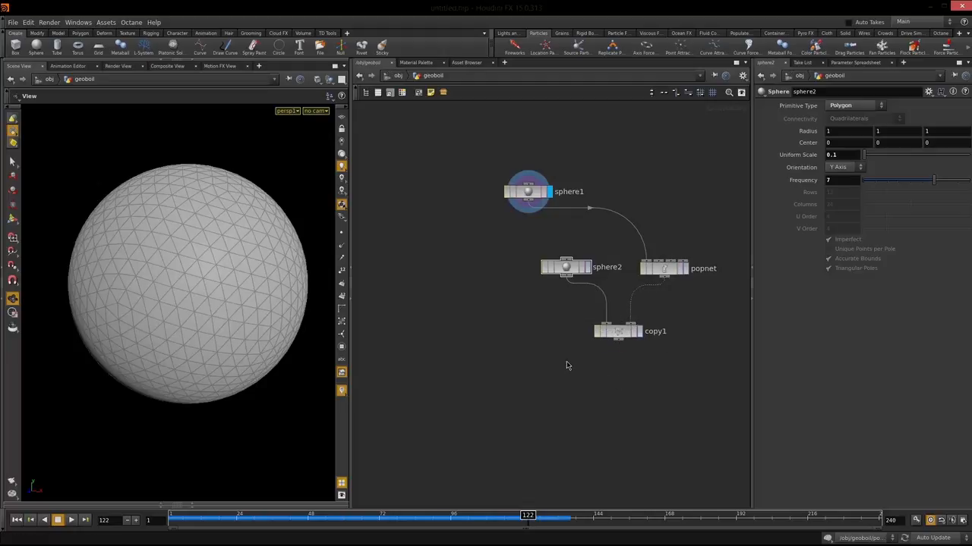
middle_click_drag(529, 390, 536, 380)
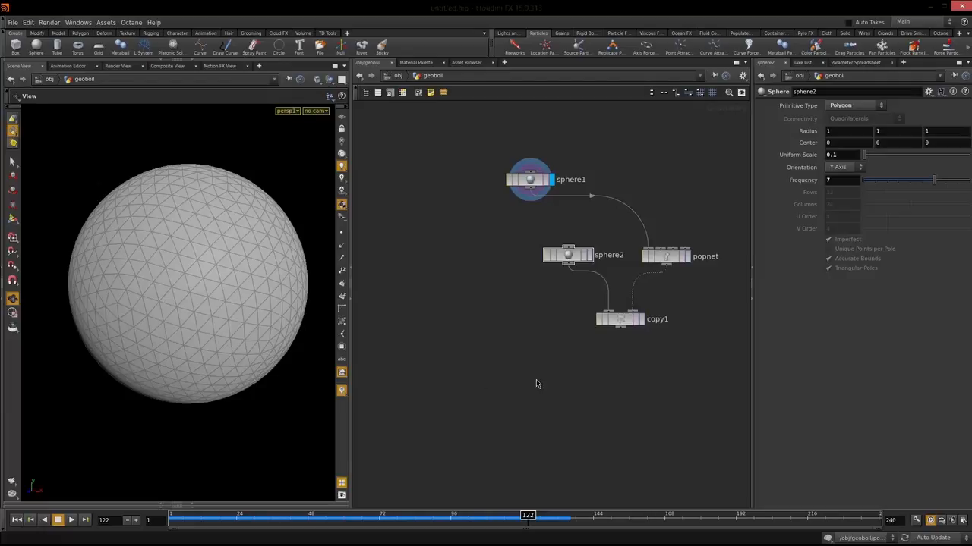
middle_click_drag(507, 369, 477, 364)
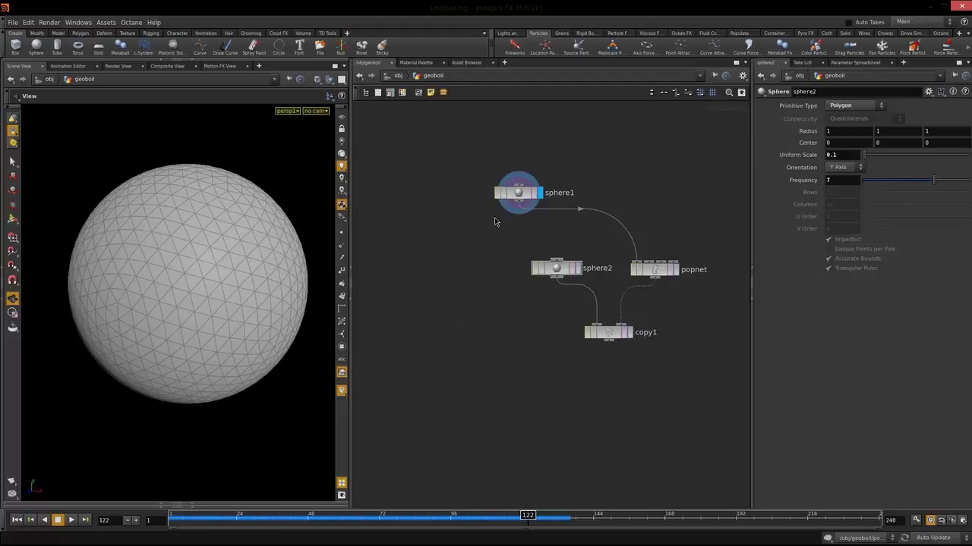
- Add a VDB from Polygons node below sphere1, connect sphere1 to its first input and display it
left_click(527, 199)
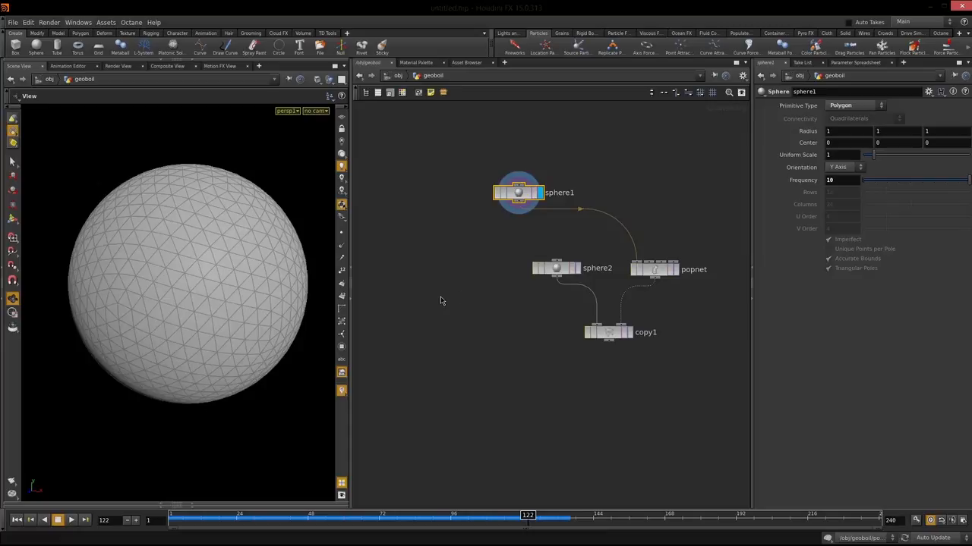
key("Tab")
type("vdb fro")
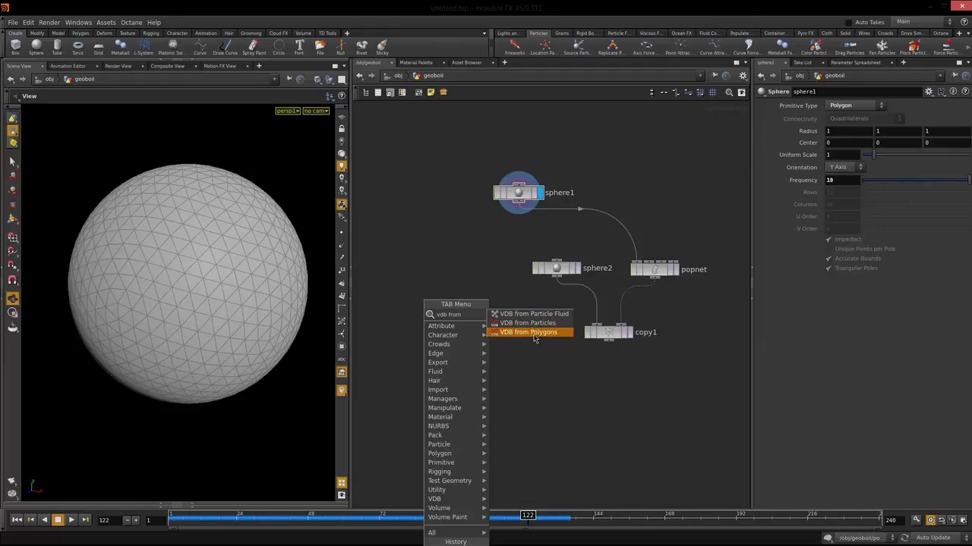
left_click(534, 334)
left_click(444, 291)
left_click_drag(518, 202, 432, 282)
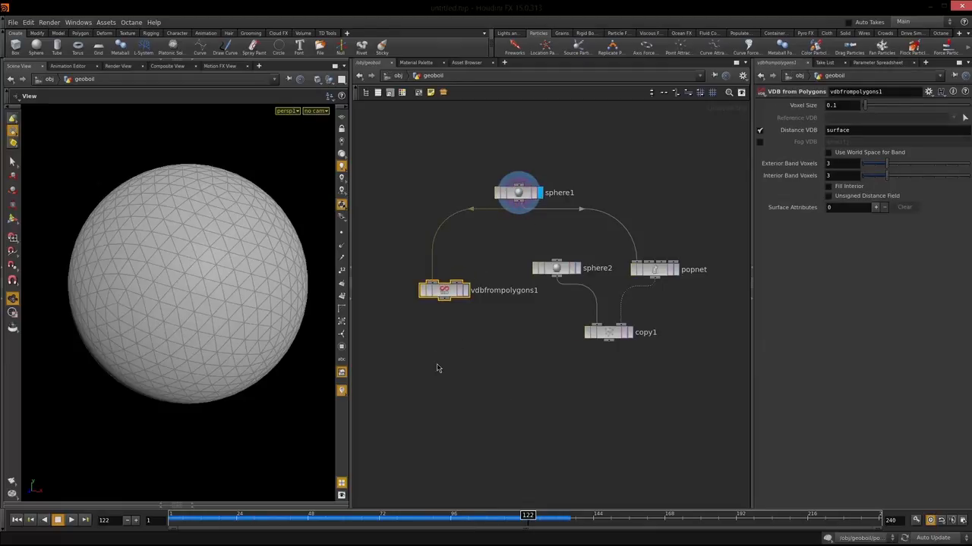
left_click(466, 291)
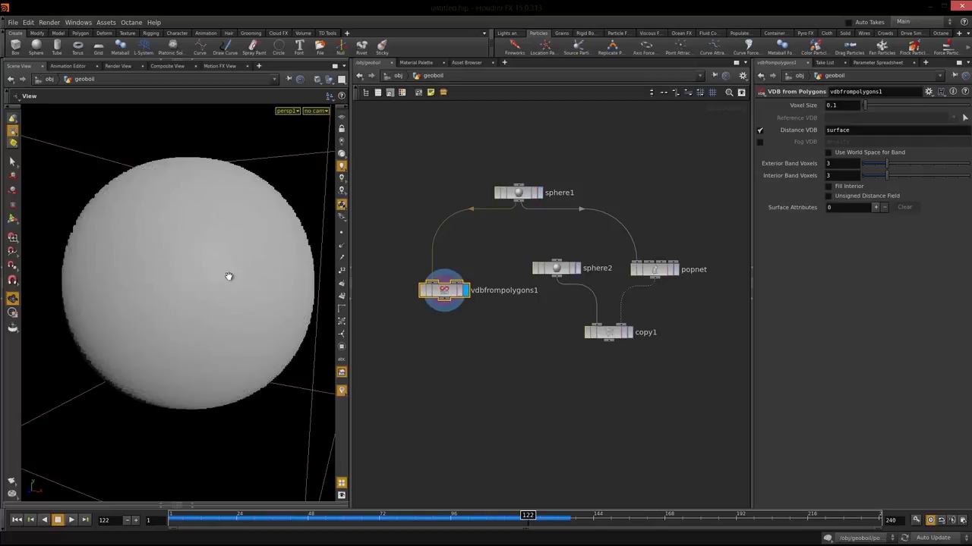
- Examine the voxelized surface and bounding box of the VDB sphere from several angles and distances
left_click_drag(183, 323, 215, 282)
middle_click_drag(215, 282, 202, 306)
right_click_drag(202, 306, 185, 292)
mouse_move(194, 294)
left_mouse_down()
mouse_move(210, 301)
mouse_move(217, 282)
mouse_move(204, 274)
mouse_move(194, 281)
left_mouse_up()
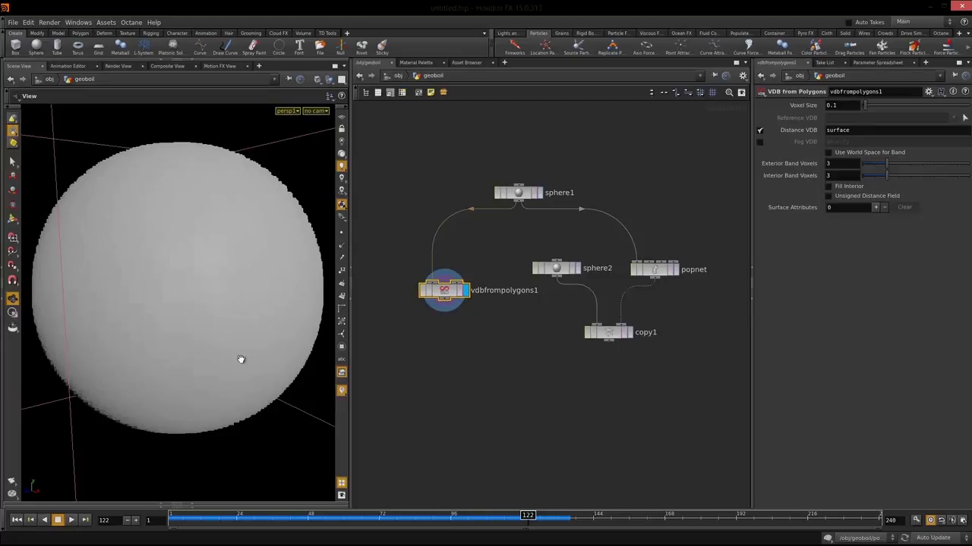
mouse_move(189, 296)
left_mouse_down()
mouse_move(204, 305)
mouse_move(193, 304)
left_mouse_up()
right_click_drag(193, 304, 166, 302)
middle_click_drag(166, 302, 161, 312)
left_click_drag(162, 312, 230, 301)
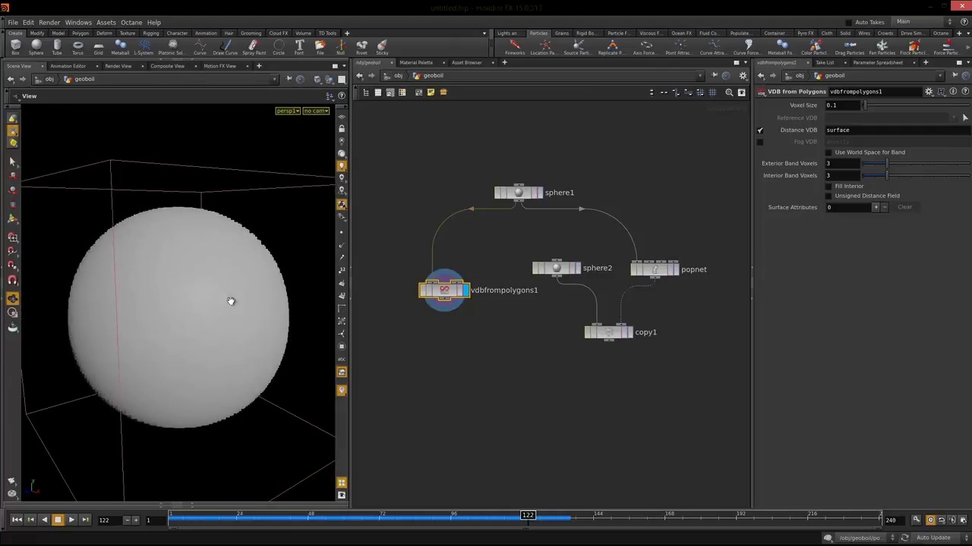
- Move vdbfrompolygons1 further down below sphere1 to make room in the network
left_click(461, 353)
middle_click_drag(553, 394, 566, 365)
left_click_drag(456, 261, 449, 315)
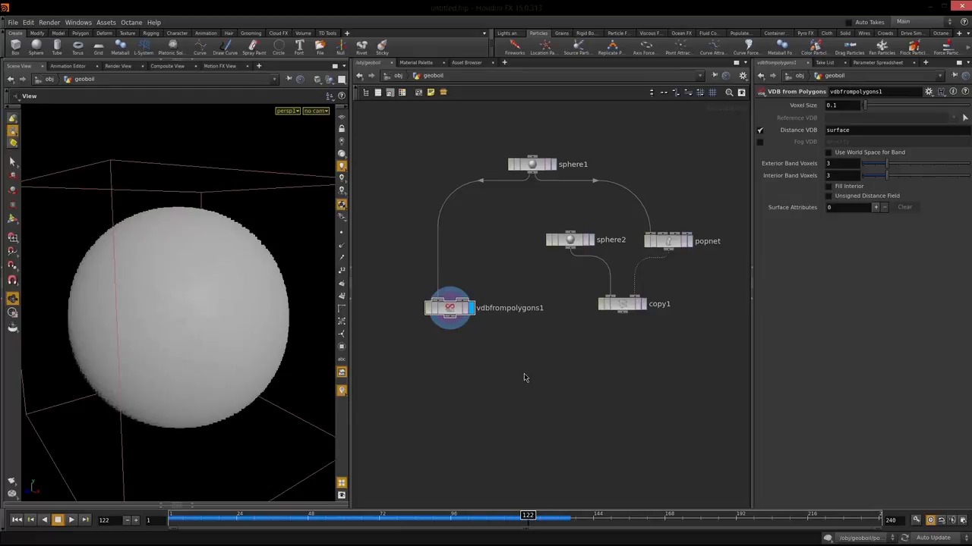
left_click_drag(430, 319, 427, 314)
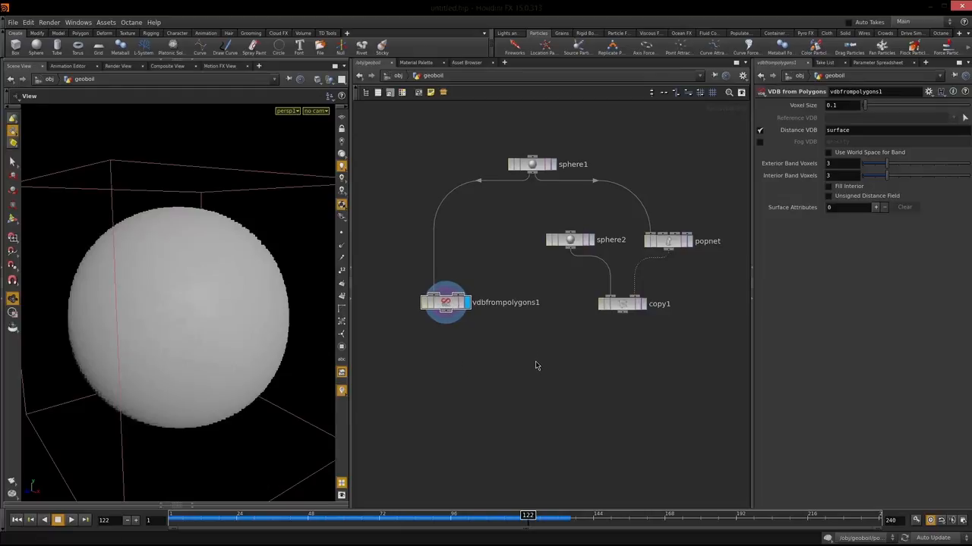
left_click_drag(452, 312, 447, 310)
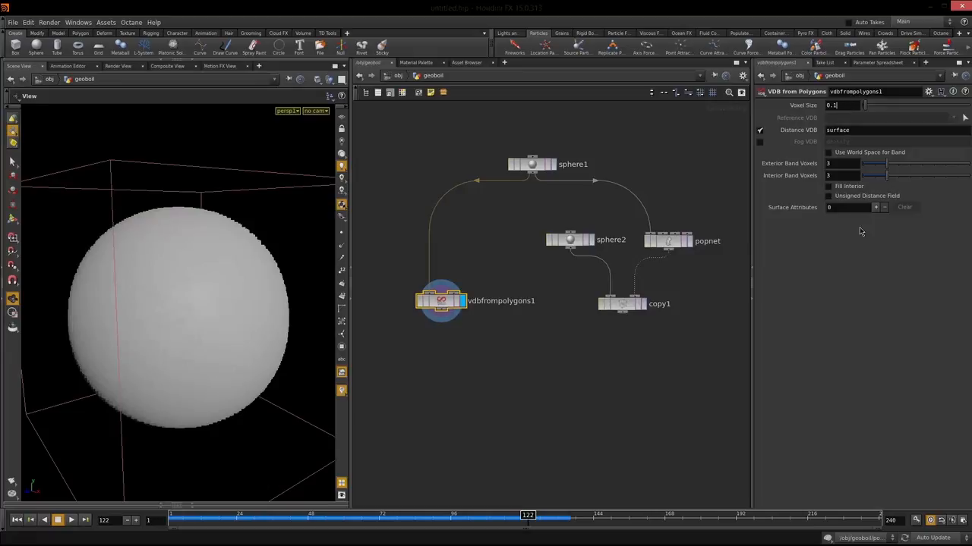
- Try a voxel size of 1 on vdbfrompolygons1, inspect the coarse surface, and restore the size to 0.1
key("BackSpace")
key("BackSpace")
type("1")
key("Return")
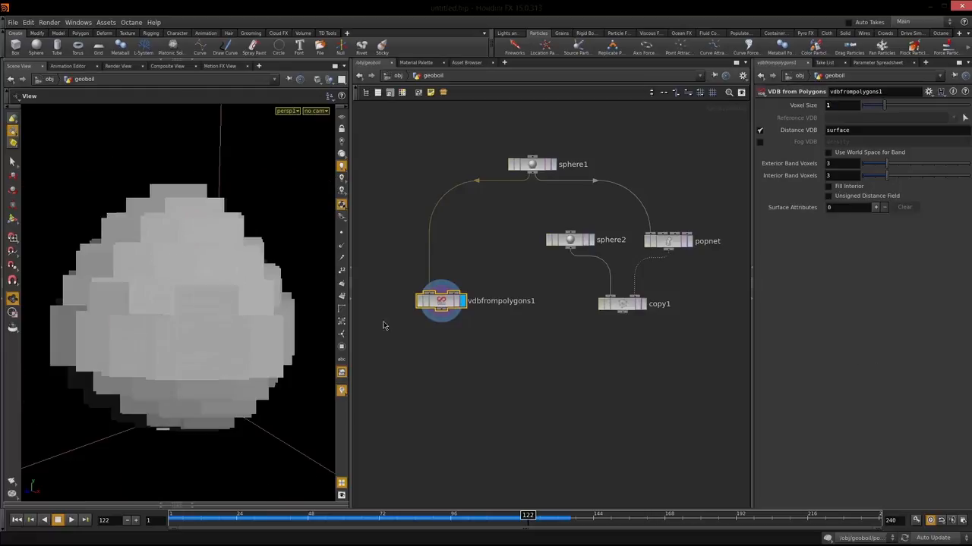
left_click_drag(219, 321, 243, 326, "alt")
type("0.1")
key("Return")
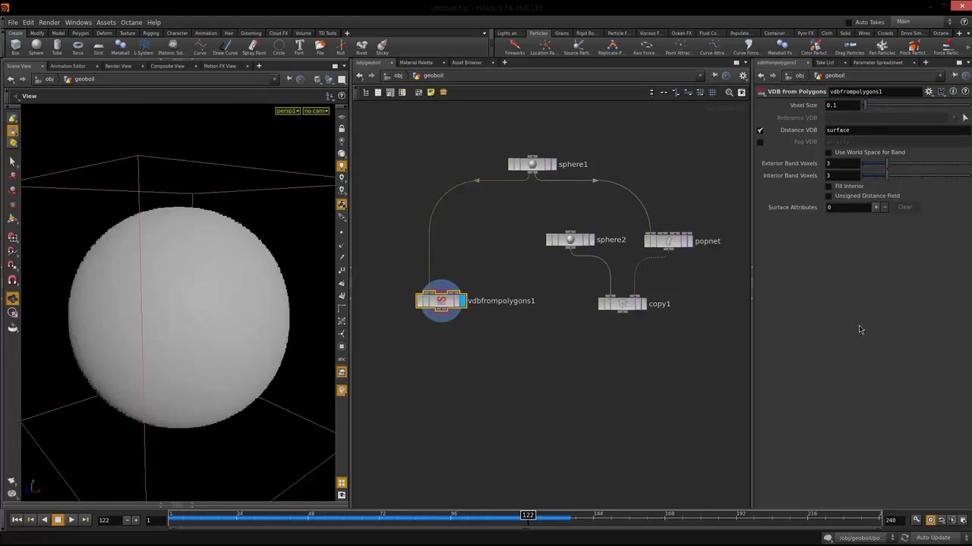
mouse_move(172, 281)
left_mouse_down("alt")
mouse_move(171, 330)
mouse_move(167, 273)
left_mouse_up("alt")
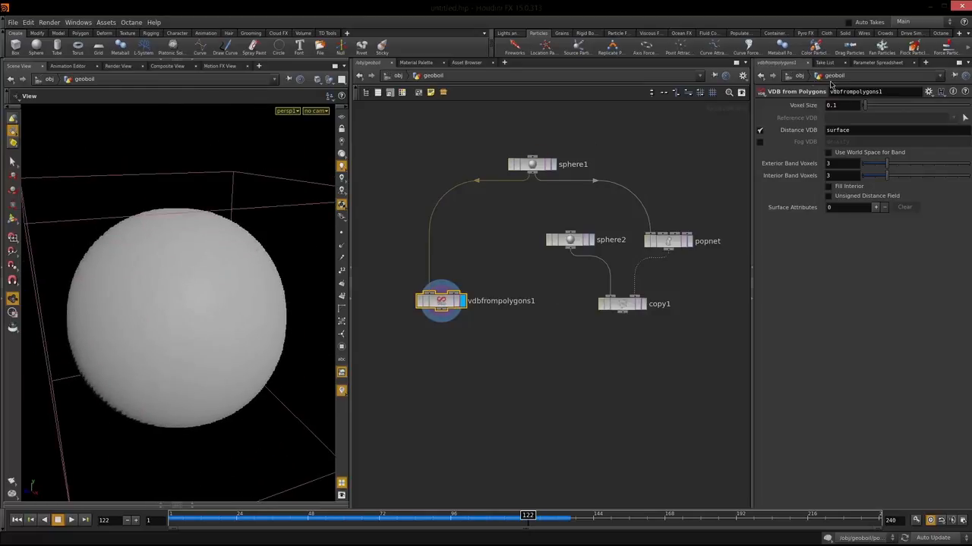
- Add a second VDB from Polygons node below copy1, connect copy1 to its first input and display it
middle_click_drag(496, 405, 489, 366)
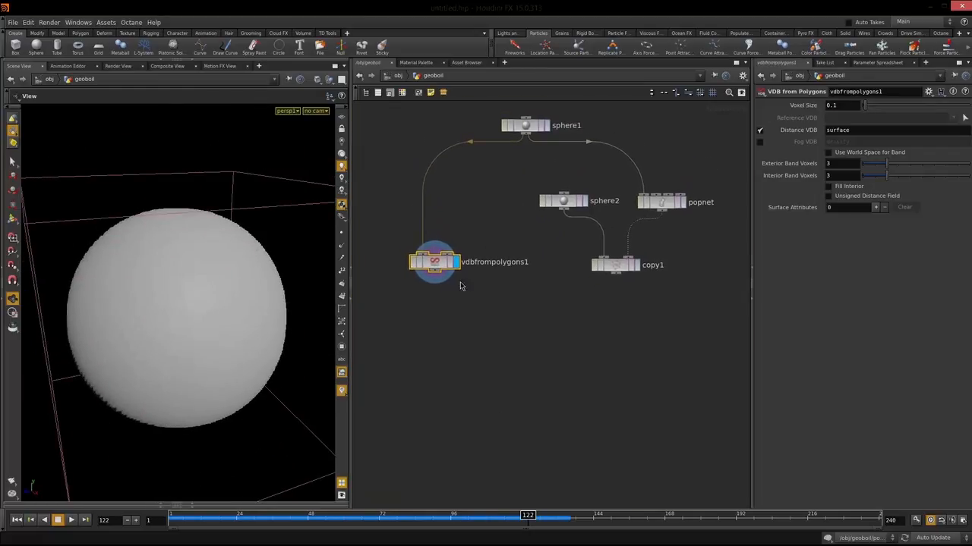
left_click(638, 266)
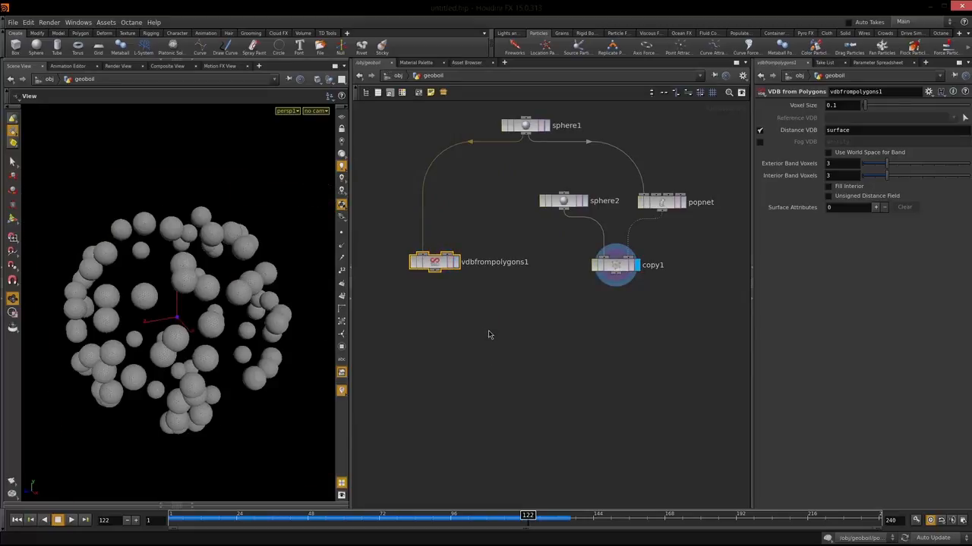
left_click(510, 367)
key("Tab")
type("vdb fro")
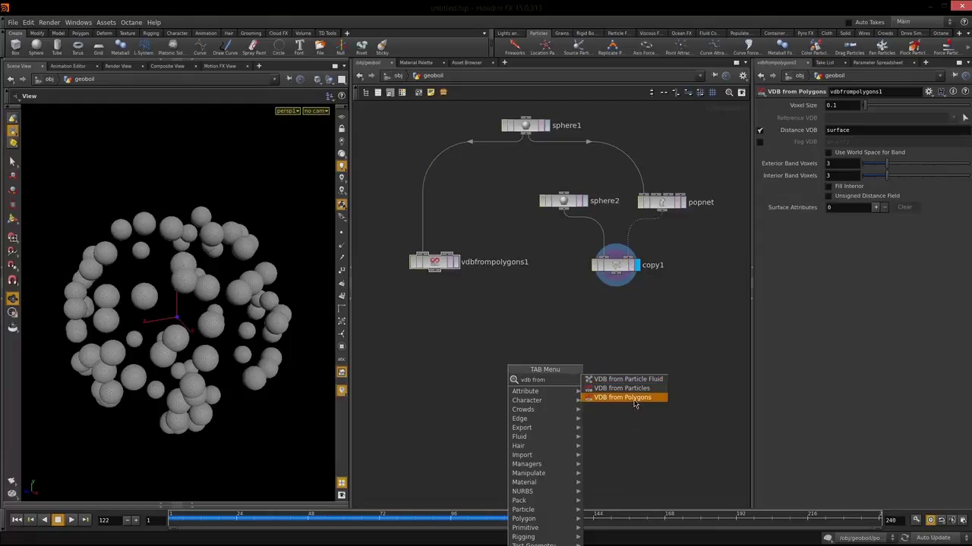
left_click(634, 397)
left_click(611, 317)
left_click_drag(617, 282, 608, 313)
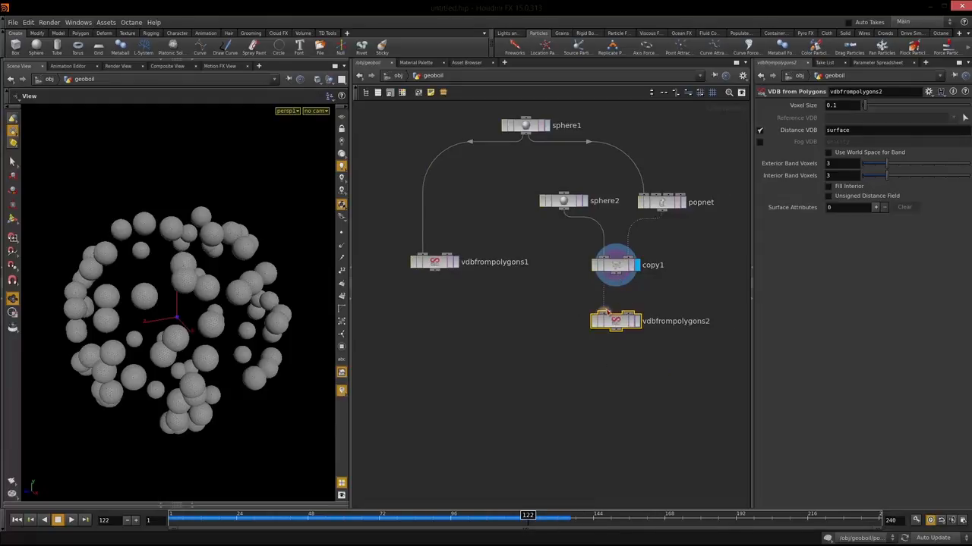
left_click(637, 322)
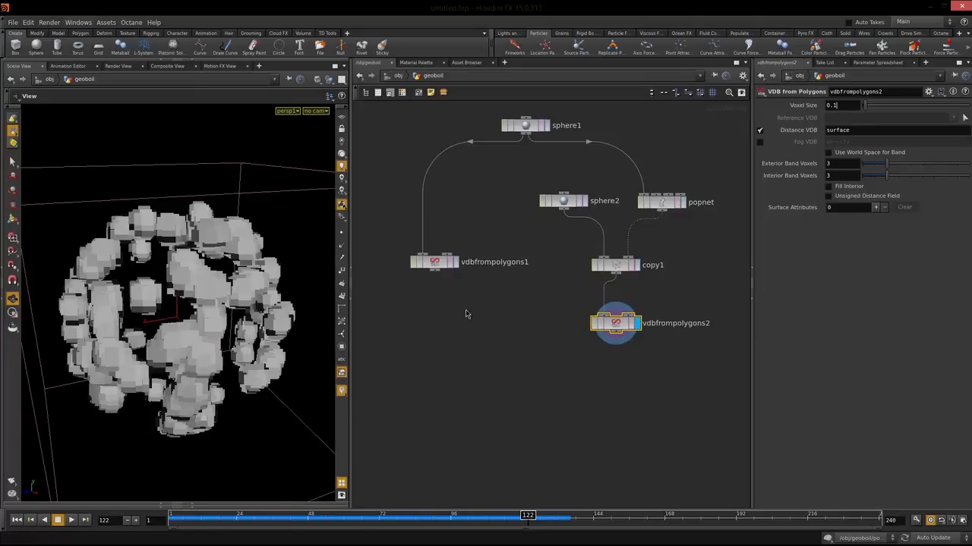
- Compare the VDB results by displaying vdbfrompolygons1 and switching back to vdbfrompolygons2
left_click(456, 263)
left_click_drag(642, 340, 584, 330)
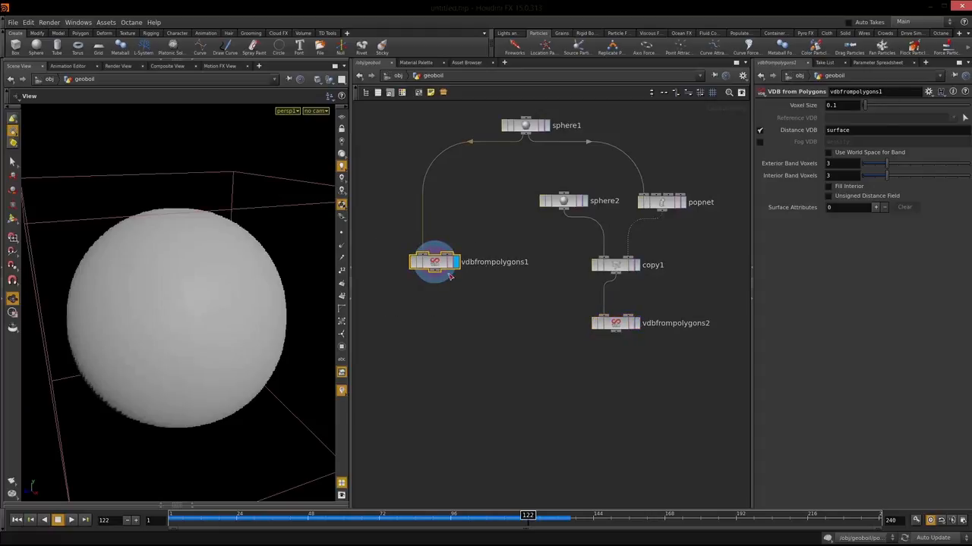
left_click(637, 323)
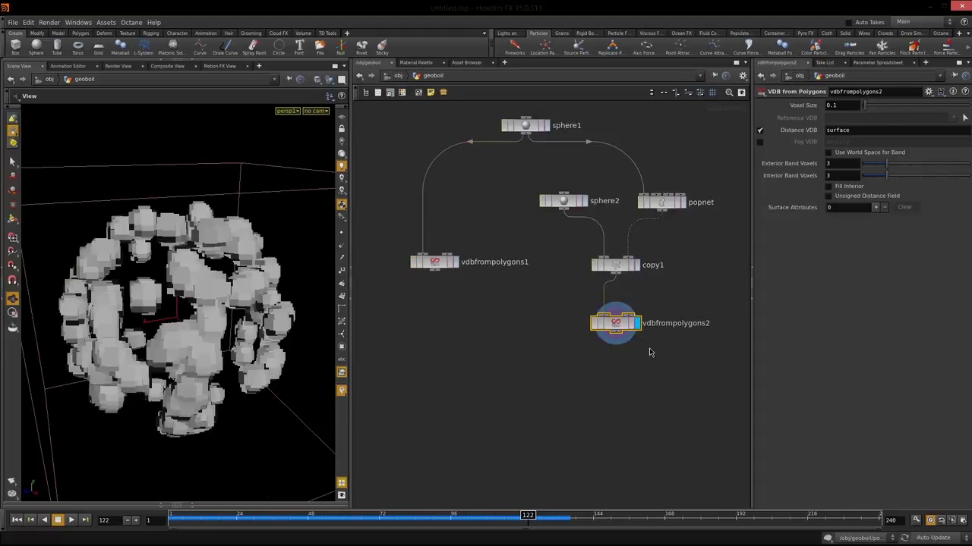
- Move vdbfrompolygons1 down so it lines up beside vdbfrompolygons2
left_click_drag(406, 292, 402, 242)
left_click(462, 310)
middle_click_drag(570, 362, 577, 315)
left_click_drag(440, 217, 450, 282)
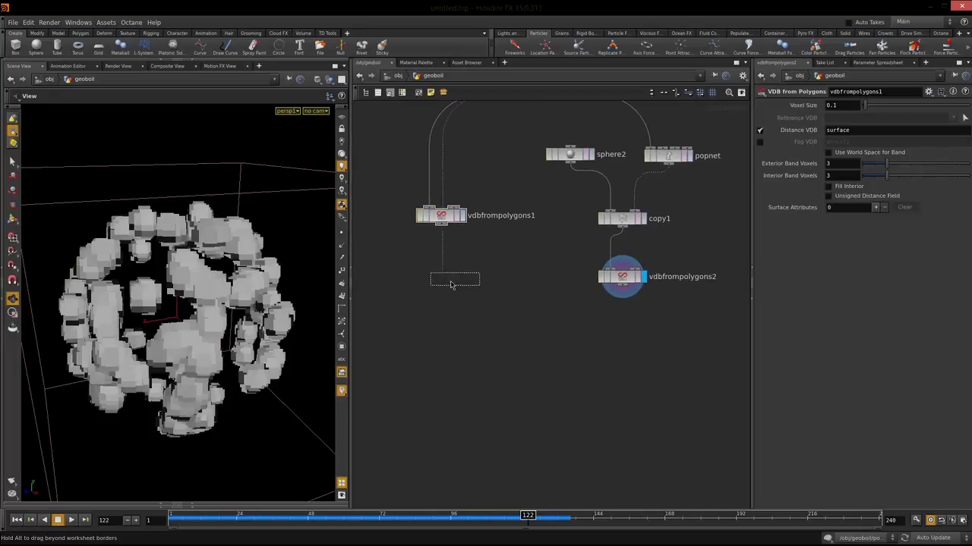
- Add a VDB Combine node, connect vdbfrompolygons1 as its first input and vdbfrompolygons2 as its second, and display it
key("Tab")
type("vd")
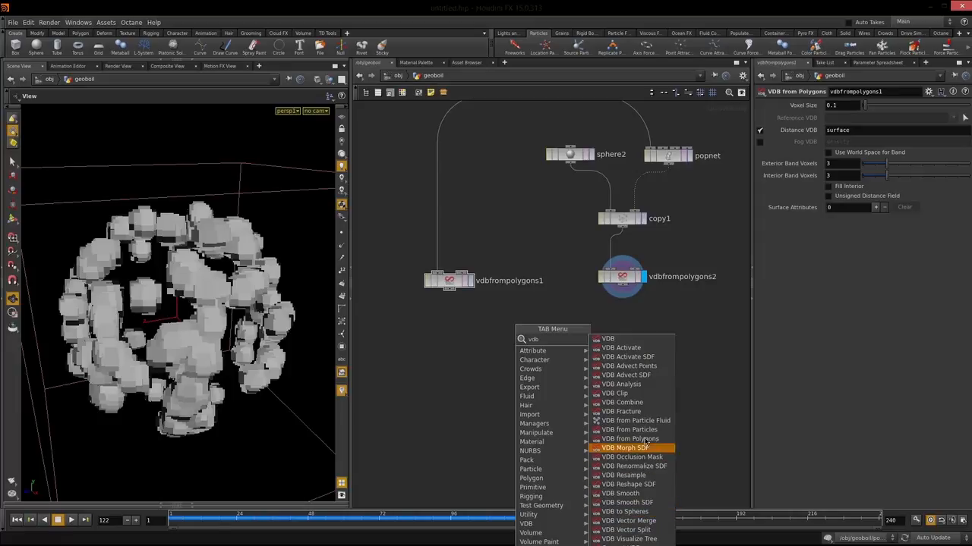
left_click(635, 403)
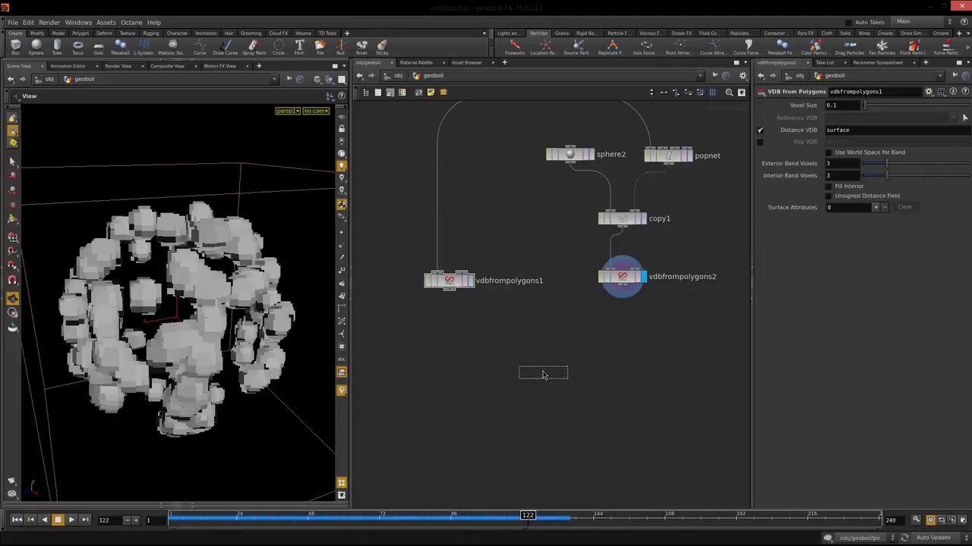
left_click(538, 366)
left_click_drag(452, 290, 618, 308)
left_click(560, 365)
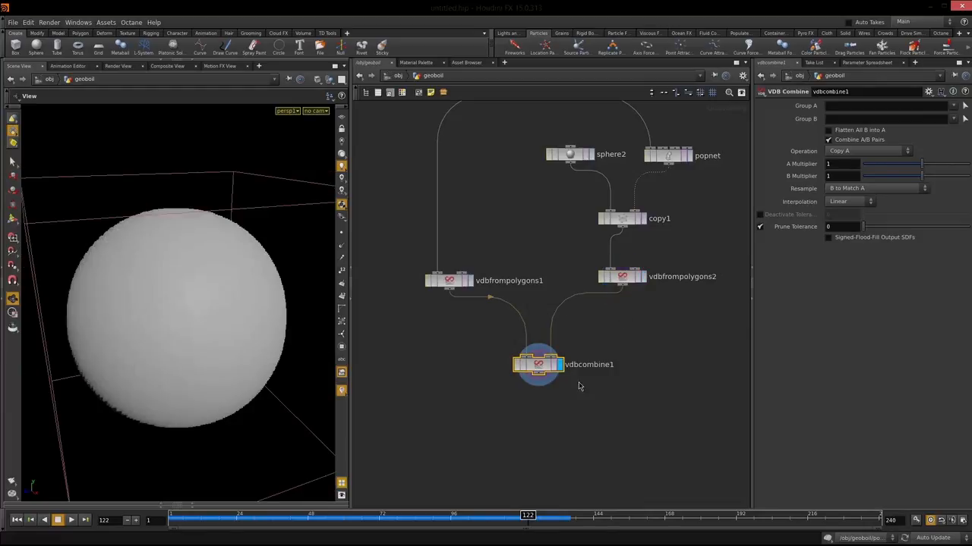
- Set vdbcombine1's operation to SDF Union and inspect the merged surface
left_click(843, 151)
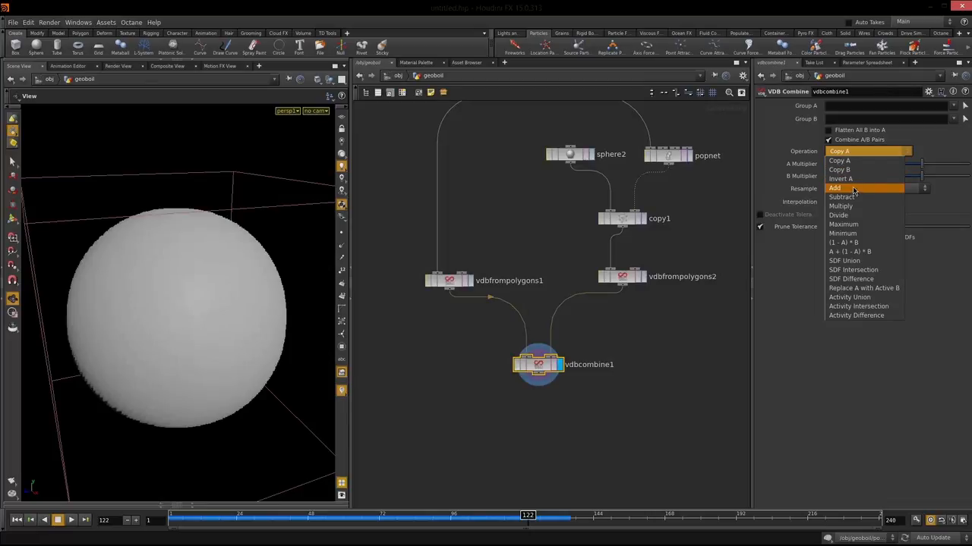
left_click(871, 262)
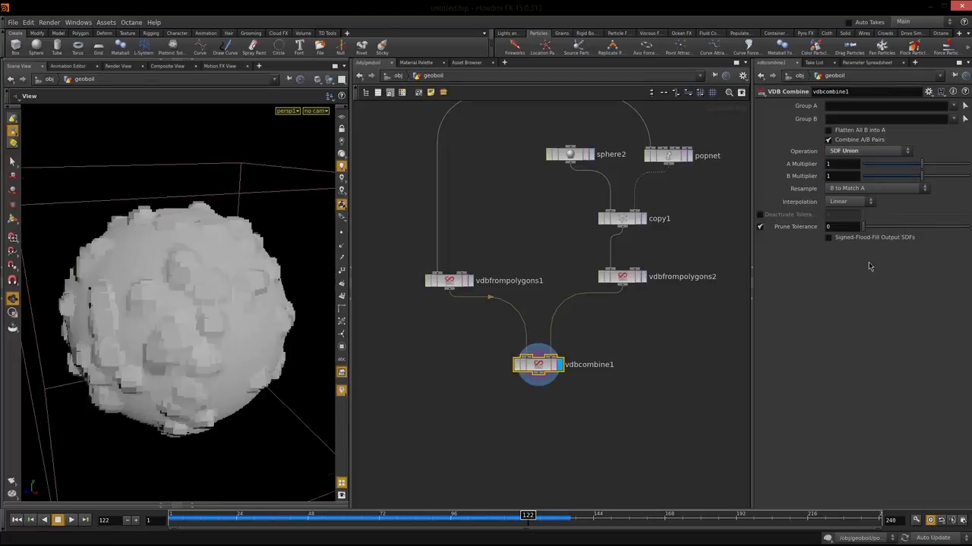
mouse_move(182, 318)
left_mouse_down()
mouse_move(119, 314)
mouse_move(173, 319)
mouse_move(176, 301)
mouse_move(217, 362)
mouse_move(171, 313)
mouse_move(180, 269)
mouse_move(187, 324)
mouse_move(164, 317)
mouse_move(175, 323)
mouse_move(173, 308)
left_mouse_up()
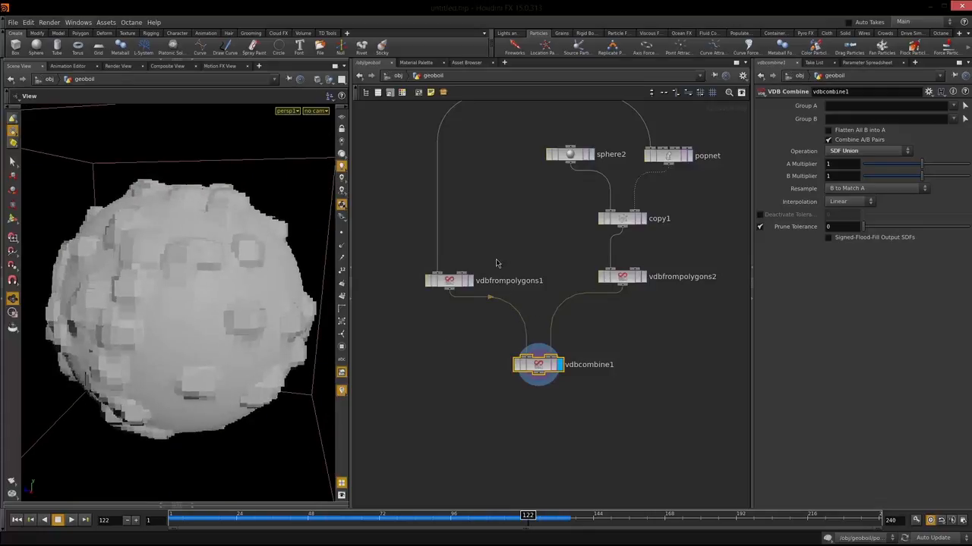
- Set vdbfrompolygons1's voxel size to 0.02 and inspect the combined surface up close
left_click(448, 281)
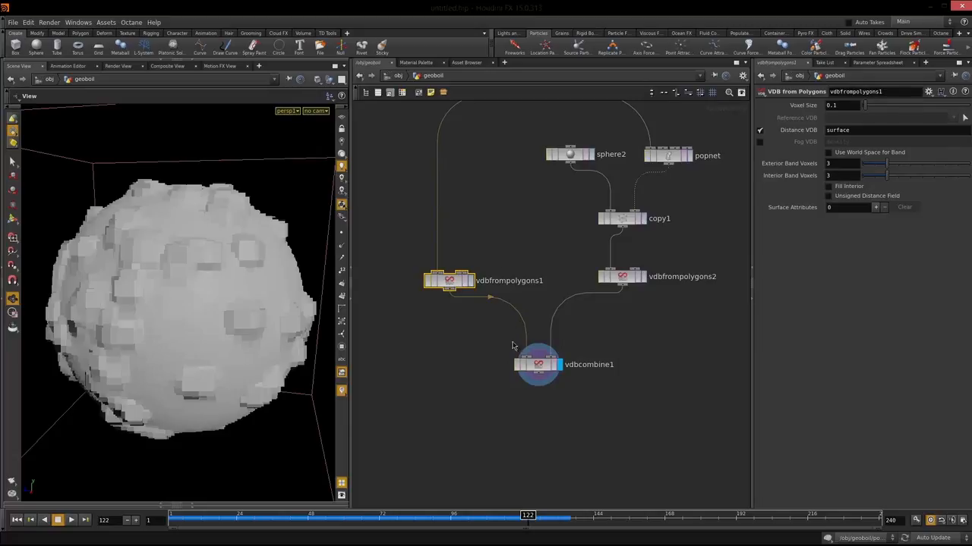
left_click(537, 368)
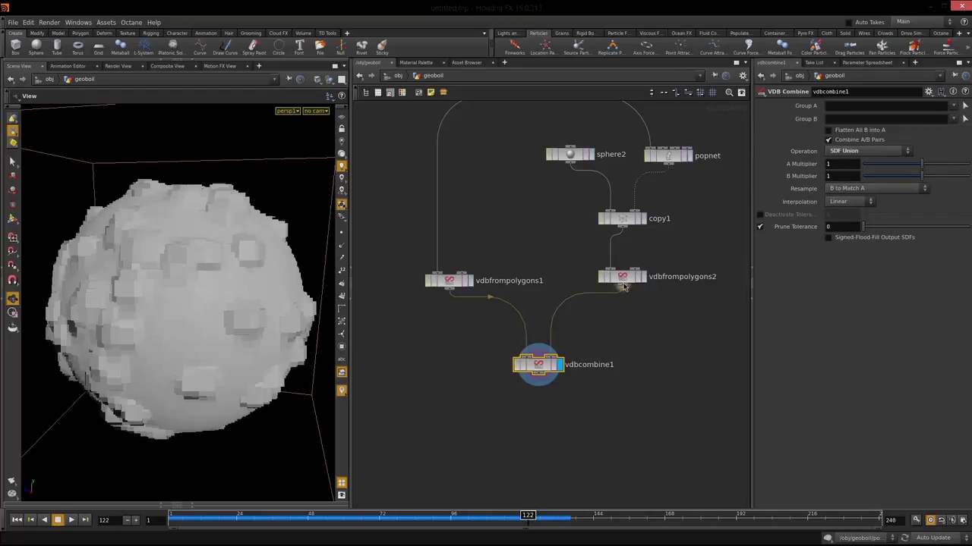
left_click(626, 282)
left_click(450, 284)
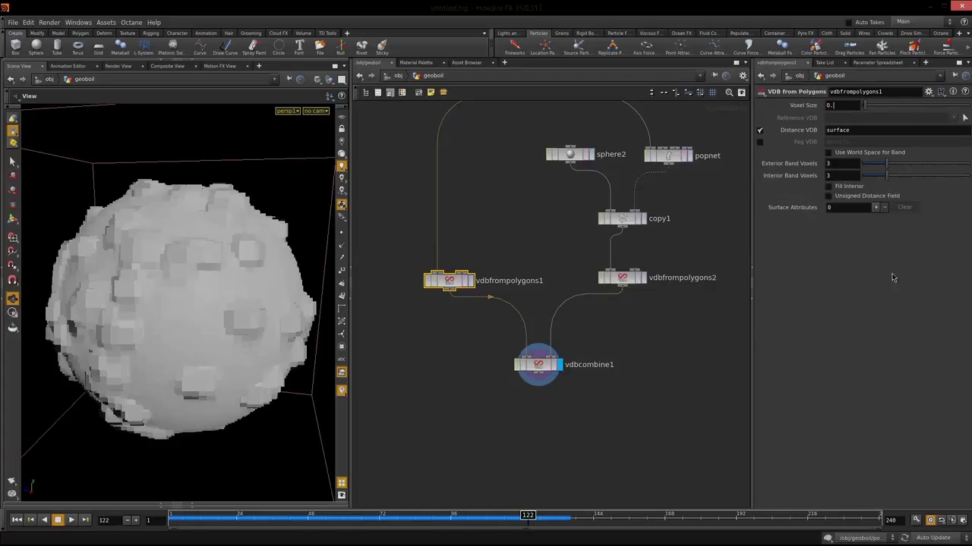
key("Return")
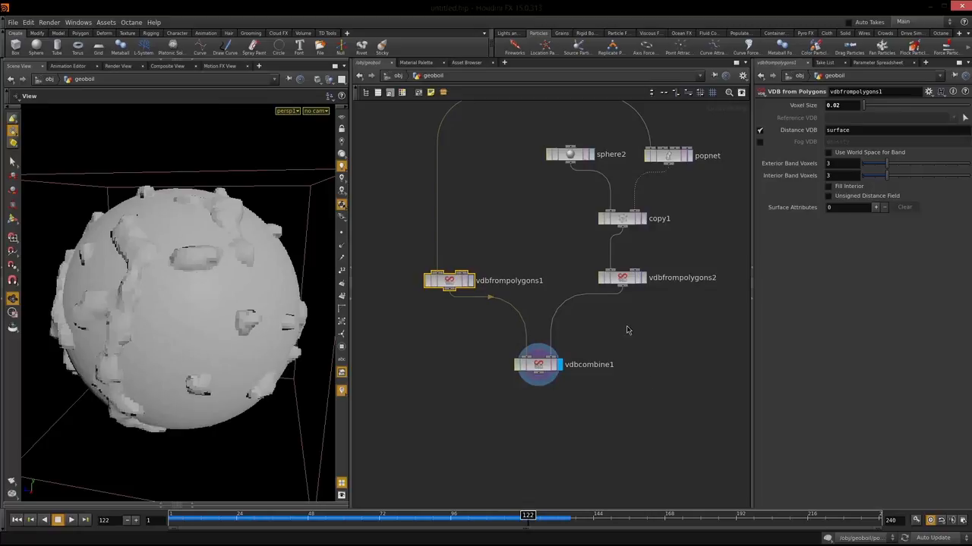
left_click_drag(152, 339, 369, 245)
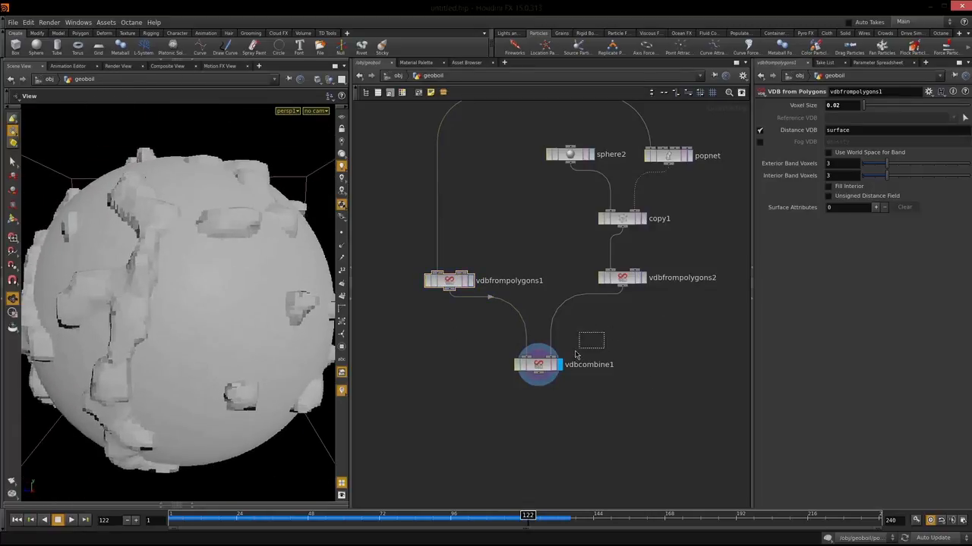
- Set vdbfrompolygons2's voxel size to 0.02 to match the base sphere's VDB
left_click(449, 282)
left_click(623, 277)
double_click(845, 106)
type("0.02")
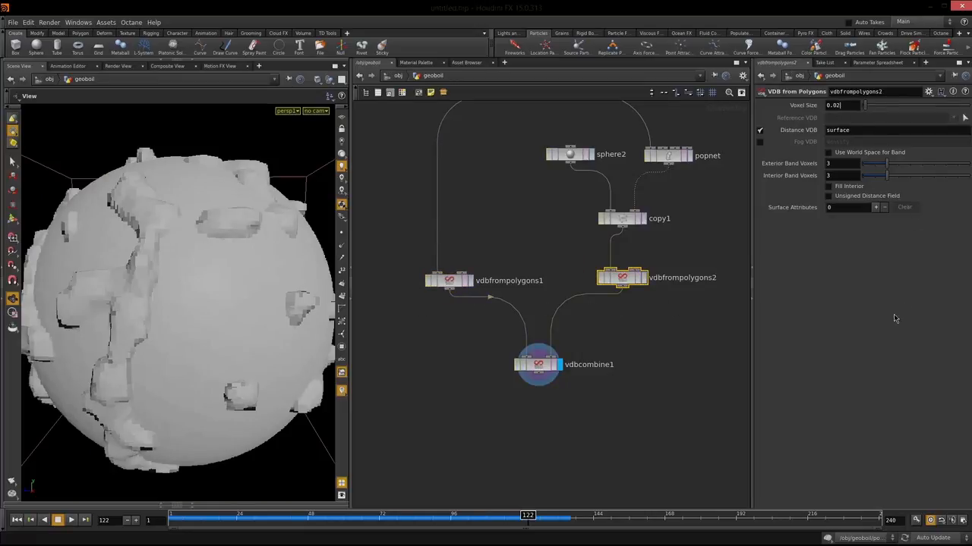
key("Return")
left_click(697, 371)
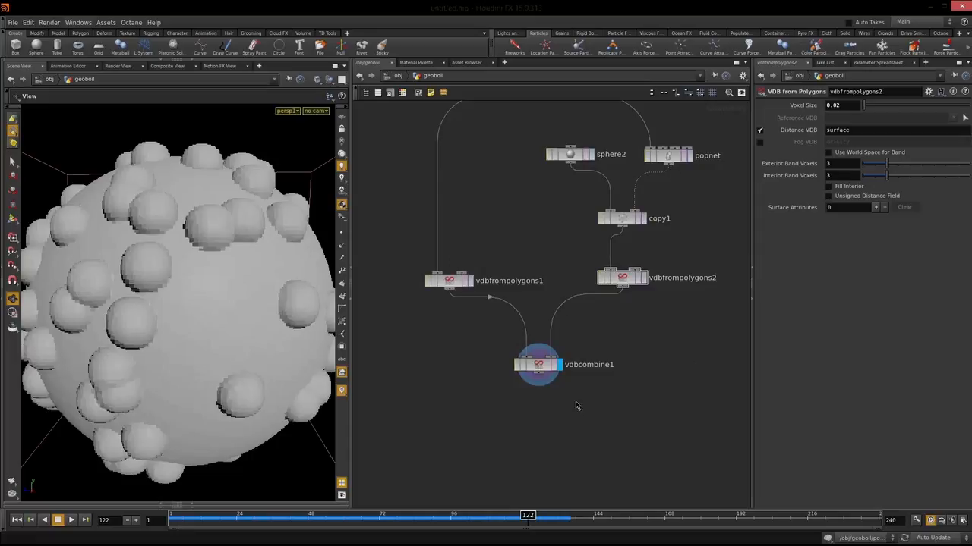
- Shift vdbcombine1 slightly between its two inputs and inspect the combined bubbly sphere in the viewport
left_click(519, 368)
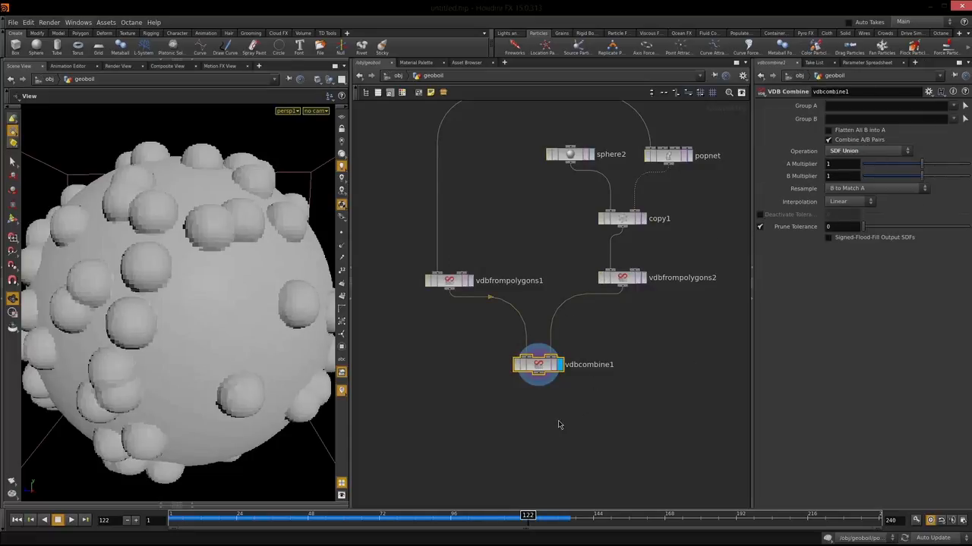
left_click_drag(553, 380, 547, 384)
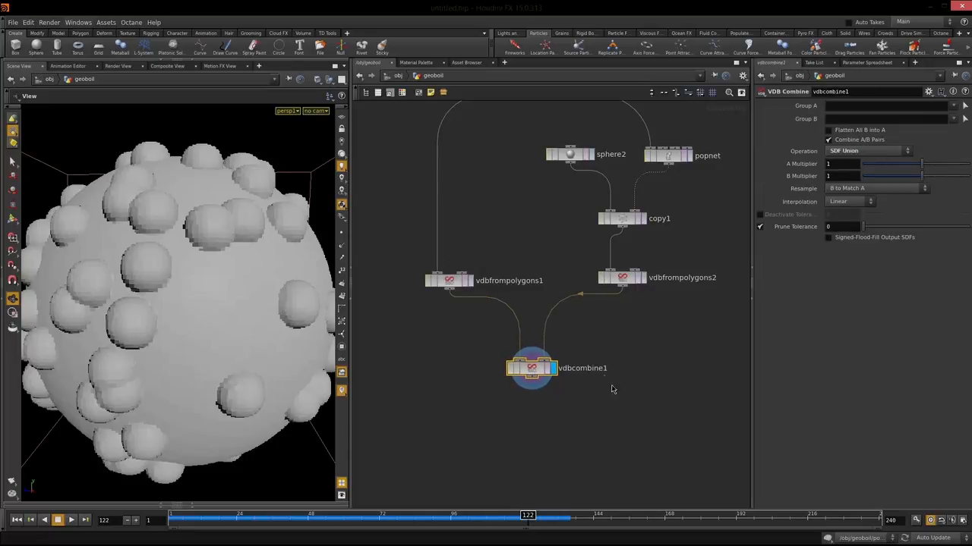
middle_click_drag(596, 413, 600, 326)
scroll(217, 315, "down", 5)
left_click_drag(242, 305, 190, 315)
scroll(195, 331, "up", 3)
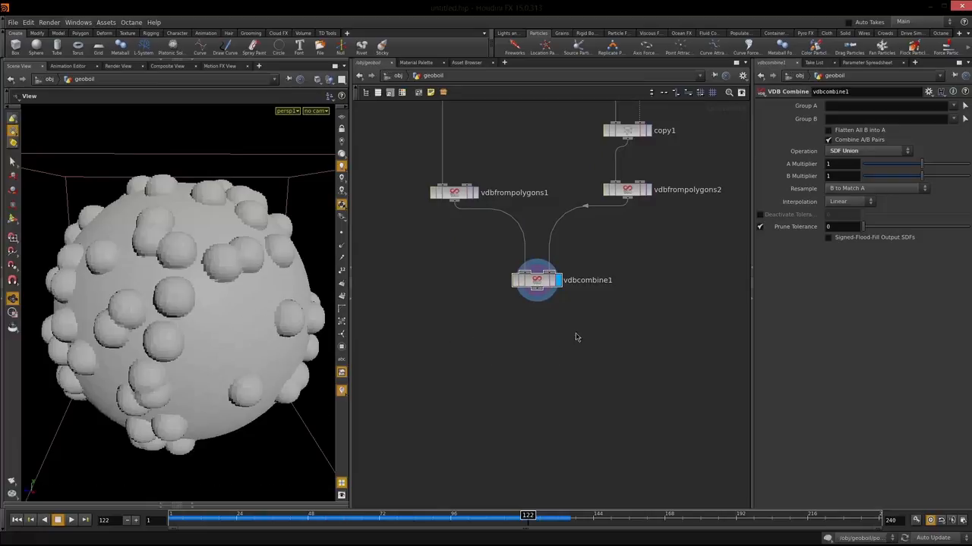
- Add a Convert VDB node below vdbcombine1, connect vdbcombine1 to its first input and display it
key("Tab")
type("convert")
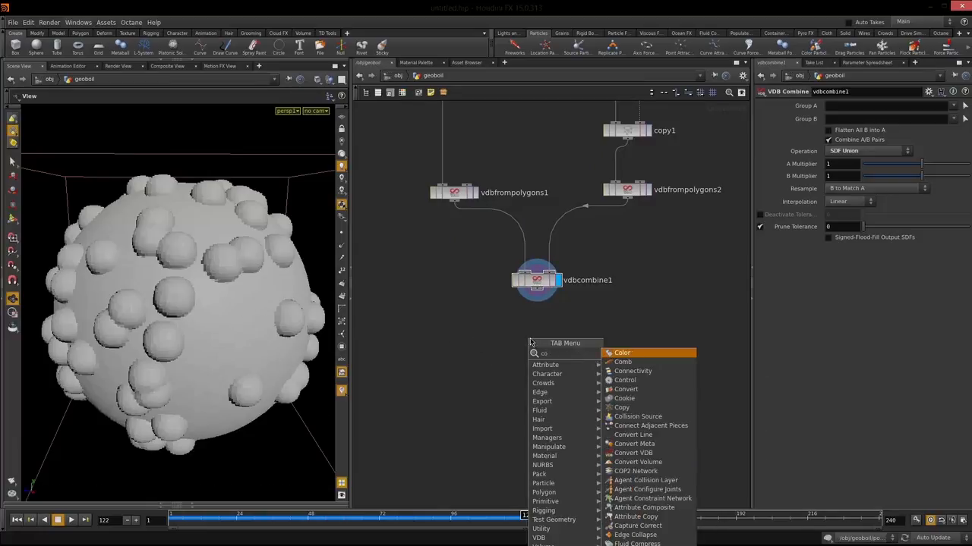
key("Down")
key("Down")
key("Down")
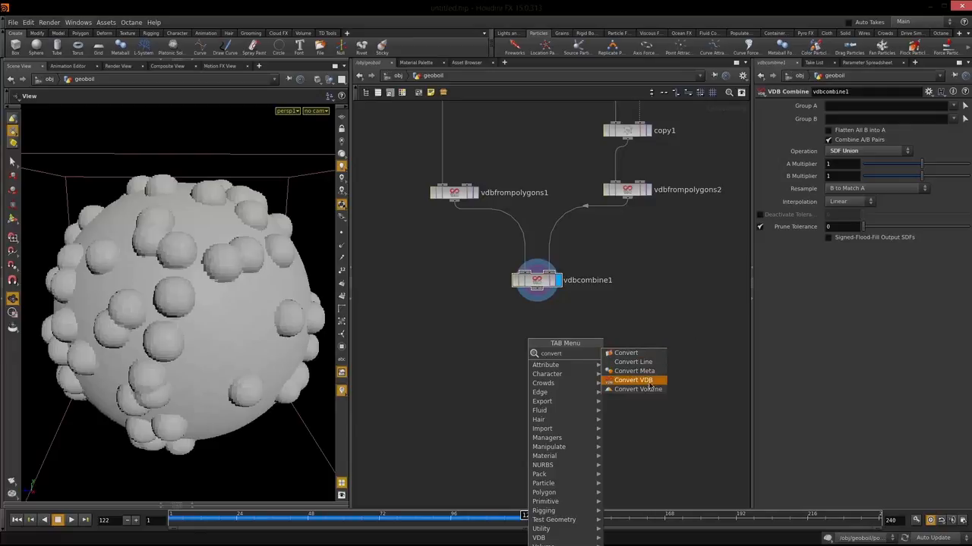
key("Return")
left_click(539, 340)
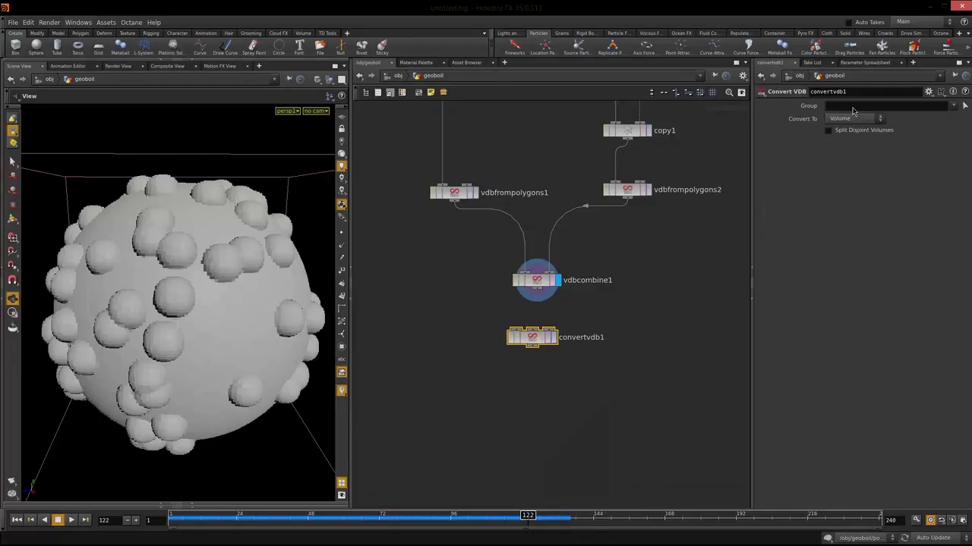
left_click_drag(537, 288, 517, 329)
left_click(556, 337)
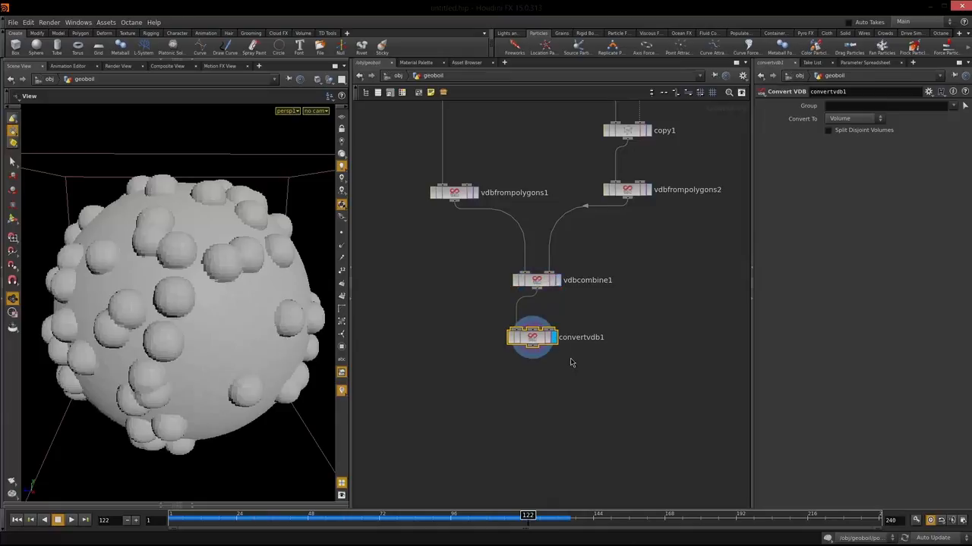
- Align convertvdb1 beneath vdbcombine1 and set its Convert To type to Polygons
left_click(856, 119)
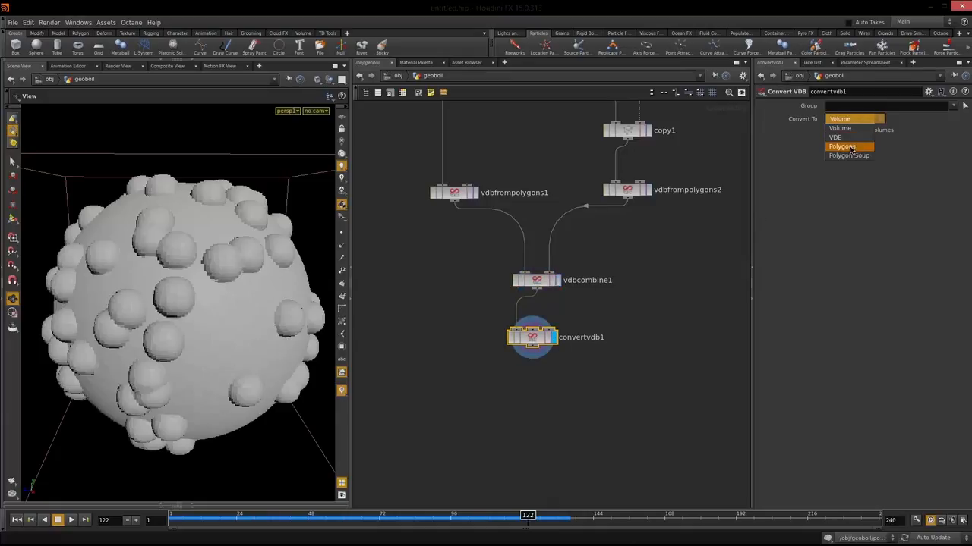
left_click_drag(576, 360, 495, 327)
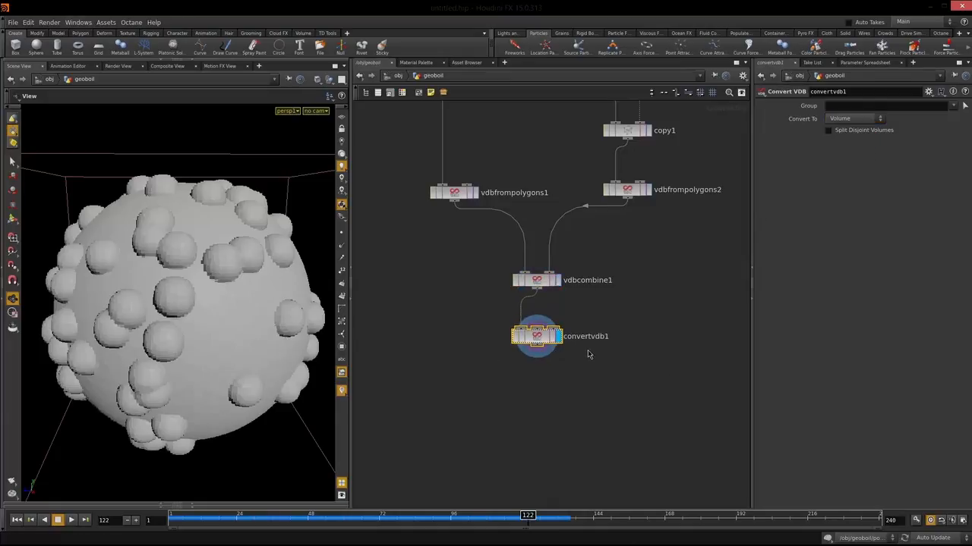
left_click(876, 122)
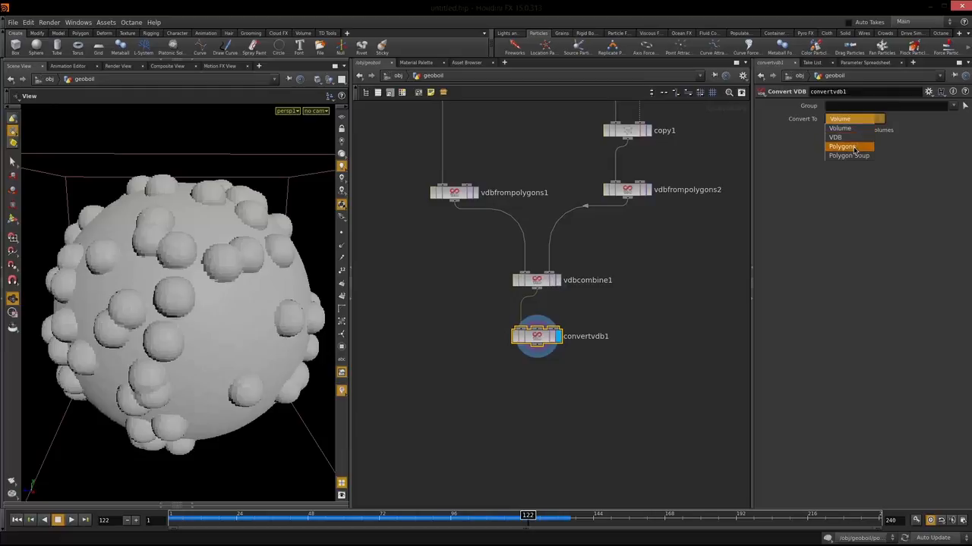
left_click(850, 147)
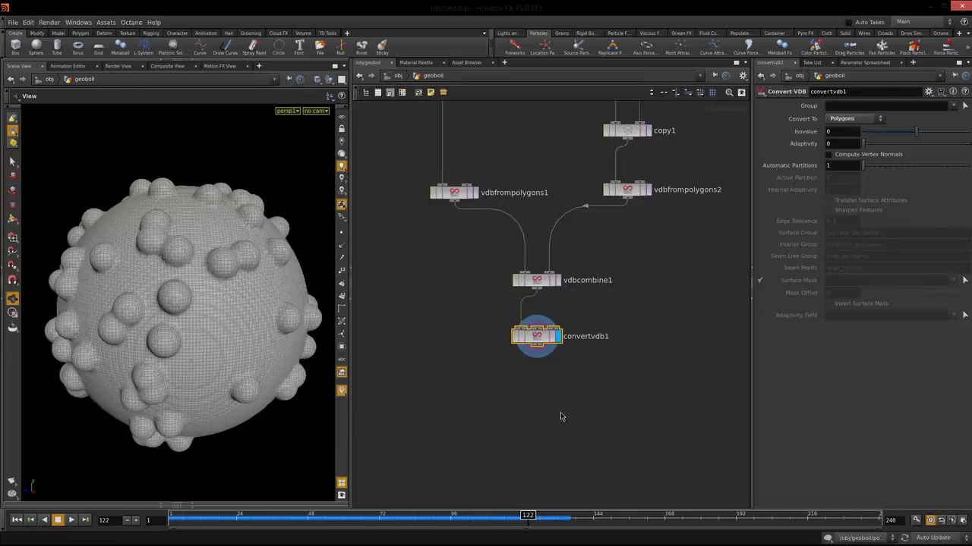
- Inspect the converted polygon mesh up close where the bubbles meet the base sphere, and from other angles
left_click_drag(190, 265, 159, 269)
right_click_drag(159, 269, 249, 240)
middle_click_drag(249, 241, 359, 356)
left_click_drag(358, 357, 159, 262)
left_click_drag(247, 334, 102, 236)
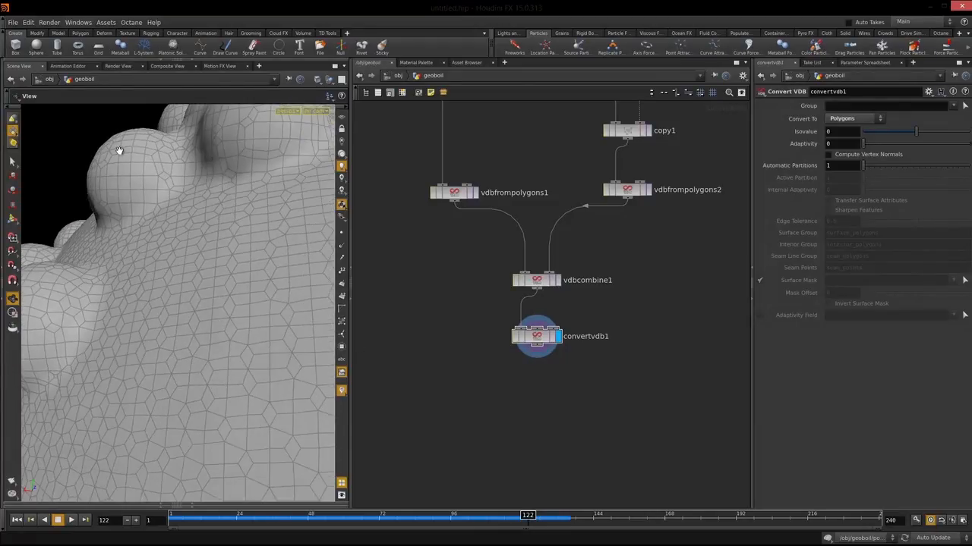
right_click_drag(226, 285, 145, 371)
left_click_drag(145, 371, 283, 365)
right_click_drag(282, 365, 238, 310)
middle_click_drag(238, 310, 154, 280)
left_click_drag(154, 279, 170, 300)
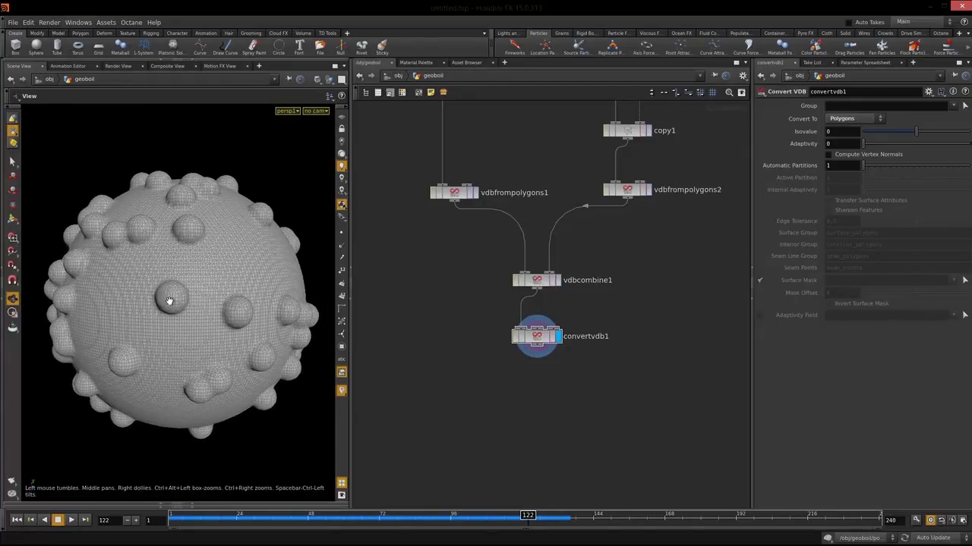
- Play the polygon bubble animation from frame 1, stop it to view the surface, and return to frame 1
left_click(15, 521)
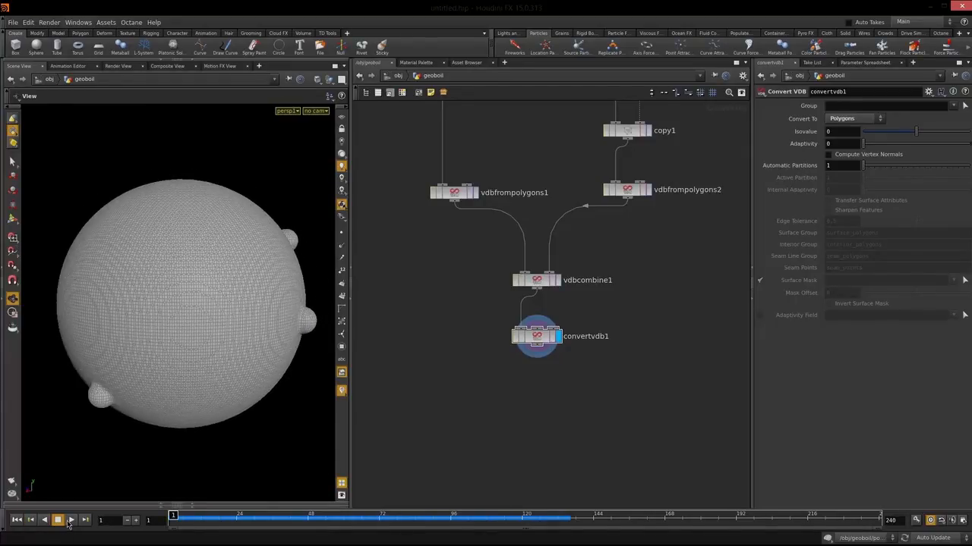
left_click(69, 521)
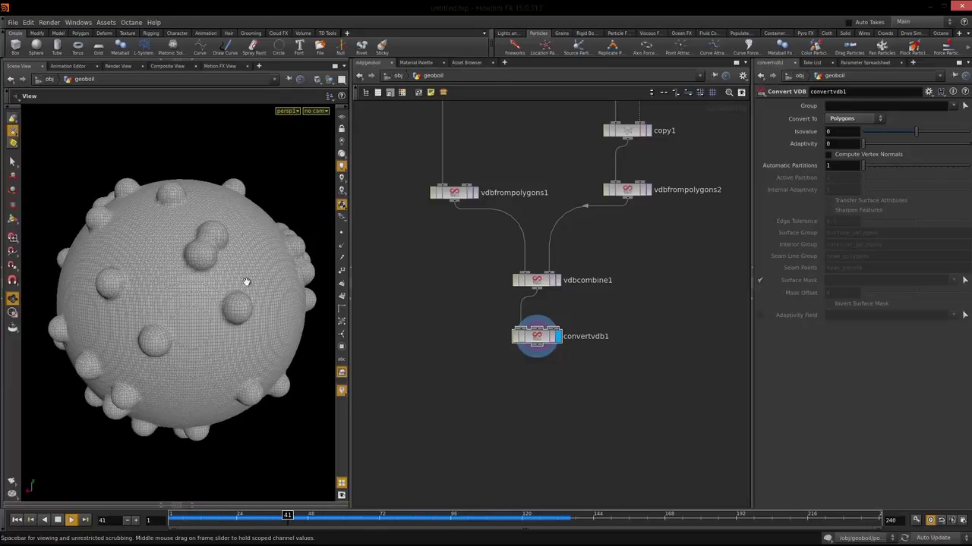
left_click(60, 523)
left_click_drag(252, 310, 202, 321)
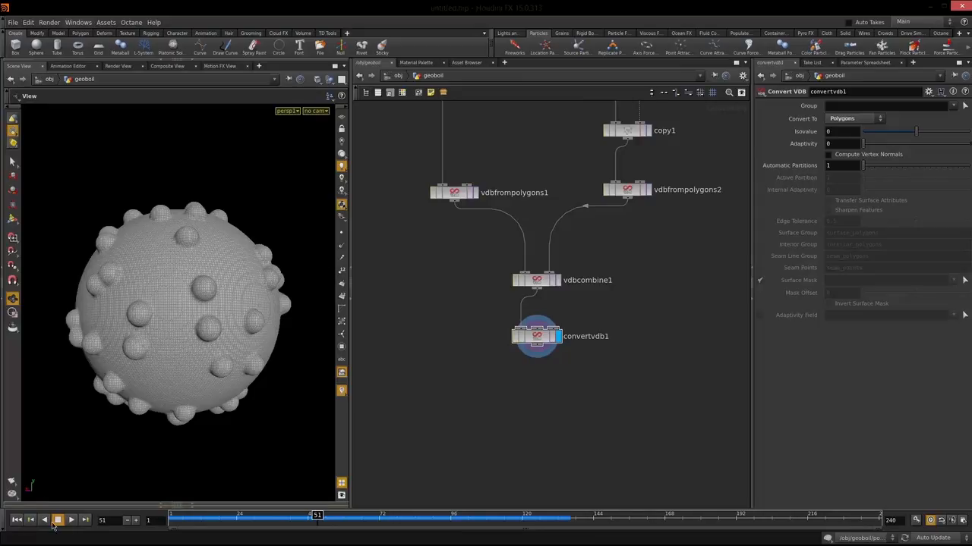
left_click(16, 520)
- Tidy the network by moving sphere2 closer to copy1 and vdbfrompolygons1 level with vdbfrompolygons2
middle_click_drag(599, 381, 555, 458)
middle_click_drag(693, 400, 675, 412)
left_click_drag(519, 168, 529, 239)
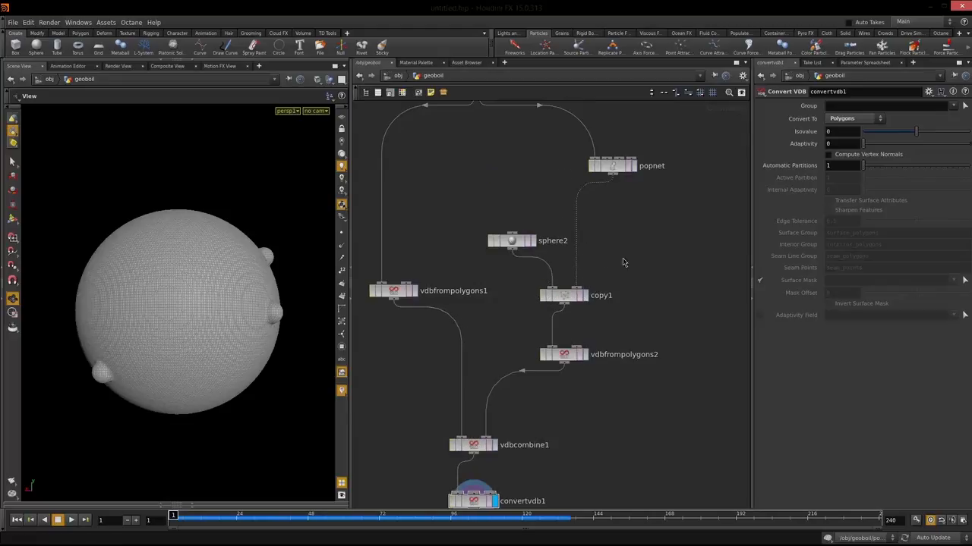
left_click_drag(394, 295, 396, 361)
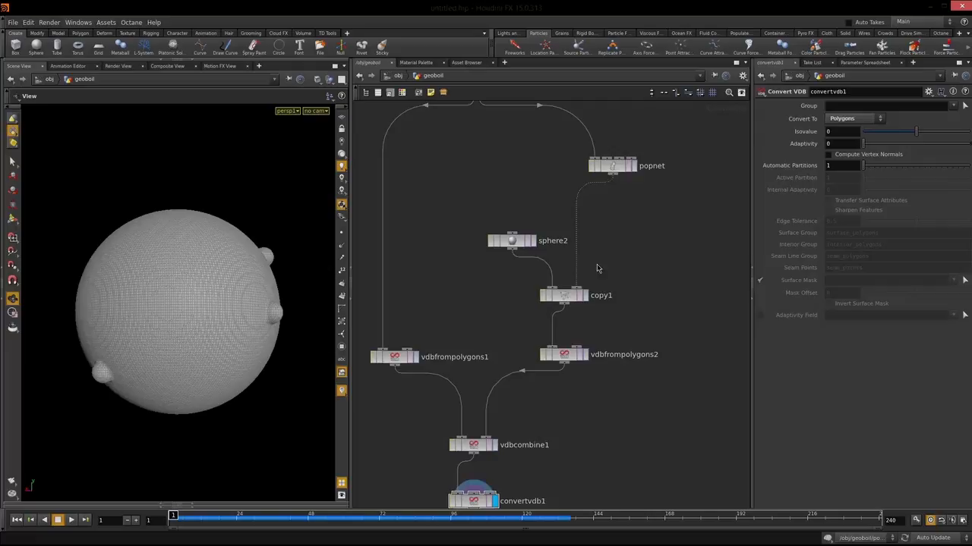
middle_click_drag(627, 247, 581, 217)
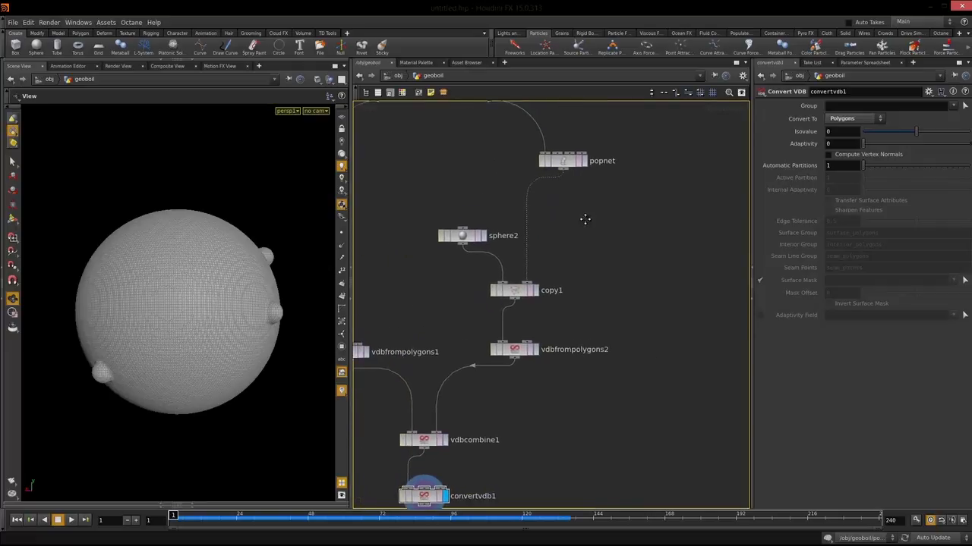
- Display popnet's particles and shift sphere2 away from the popnet-to-copy1 connection to make room
left_click(519, 298)
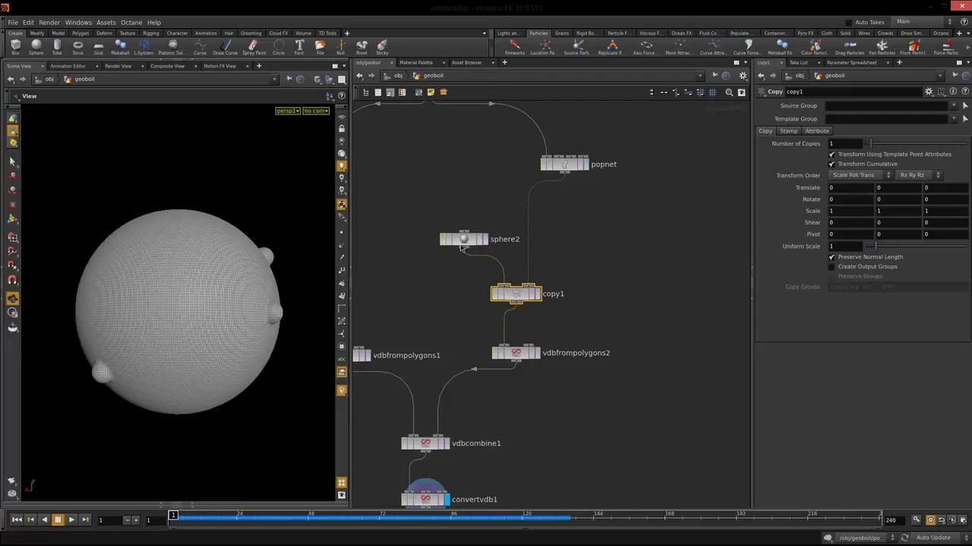
left_click(584, 166)
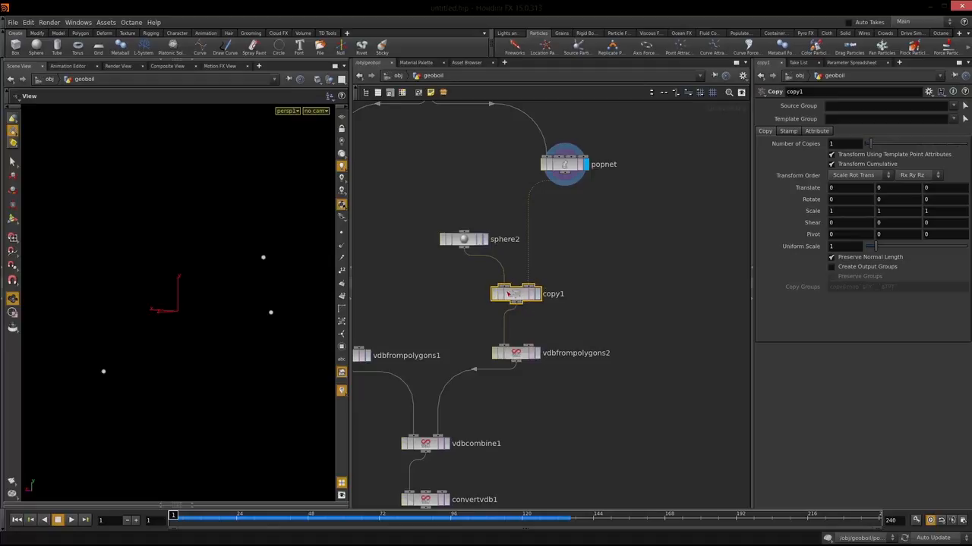
left_click(465, 242)
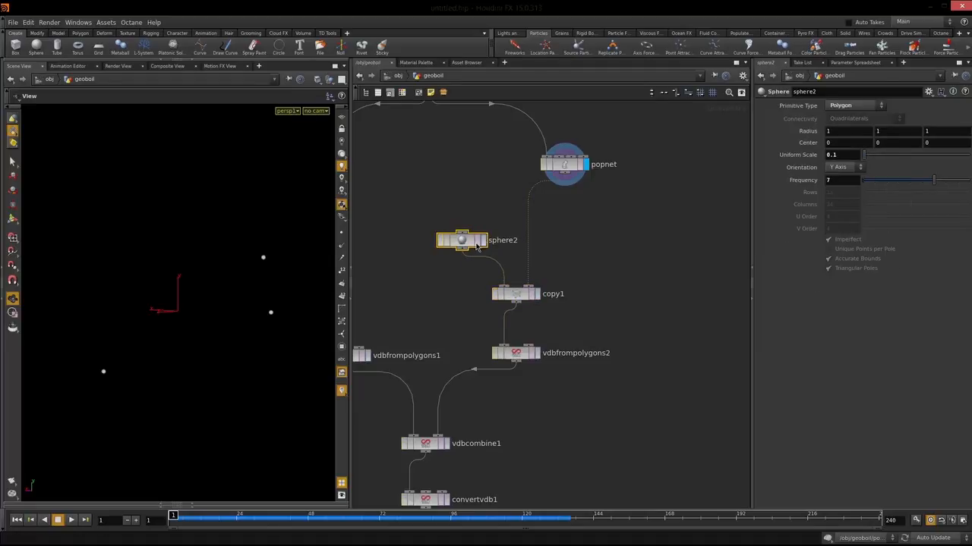
left_click_drag(466, 243, 451, 236)
left_click(539, 245)
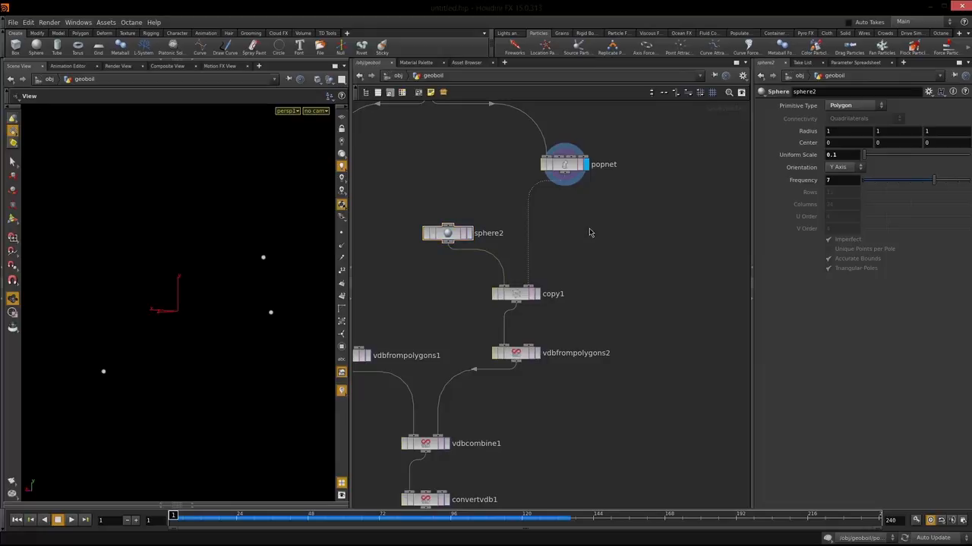
- Add an Attribute VOP node between popnet and copy1, and connect popnet to its first input
key("Tab")
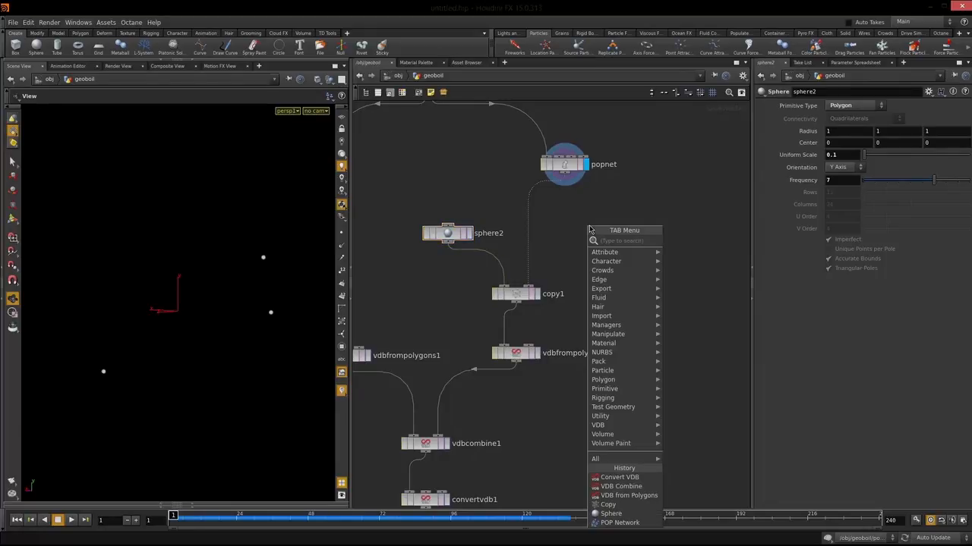
type("attribute vo")
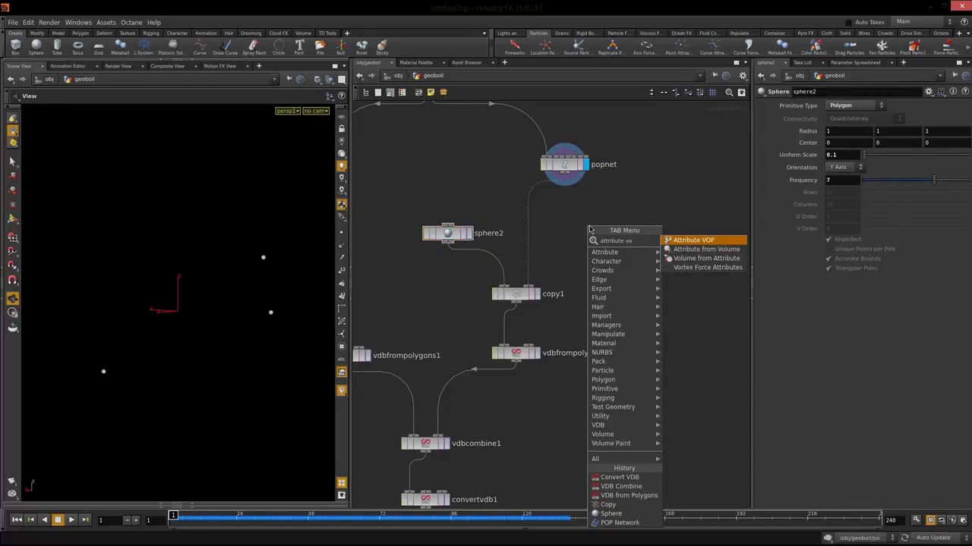
left_click(716, 242)
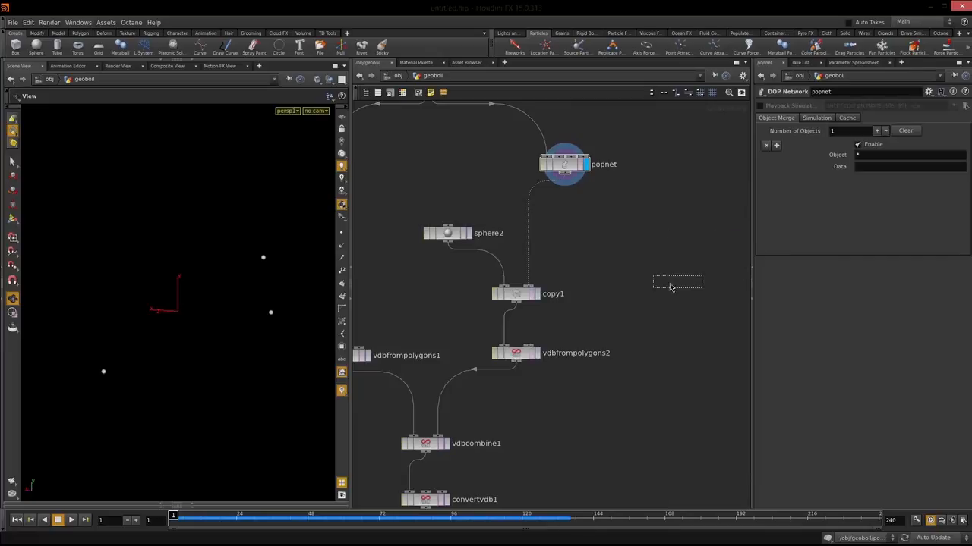
left_click(565, 235)
left_click_drag(564, 235, 563, 230)
left_click(596, 254)
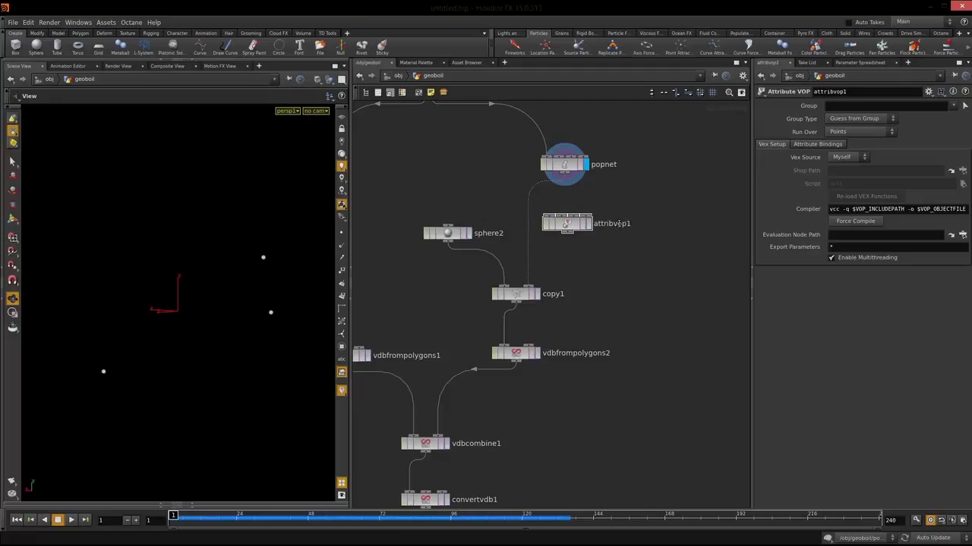
left_click_drag(564, 226, 568, 241)
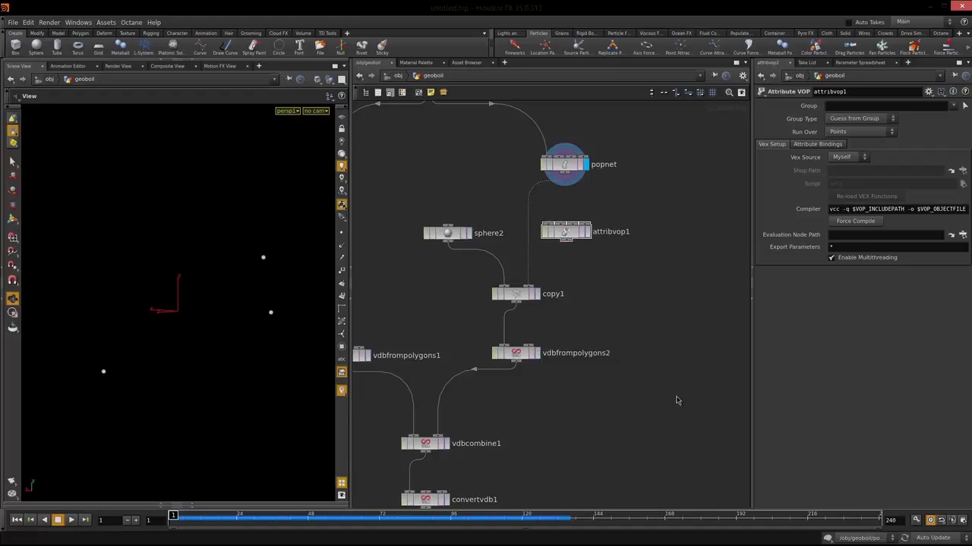
left_click_drag(569, 240, 574, 238)
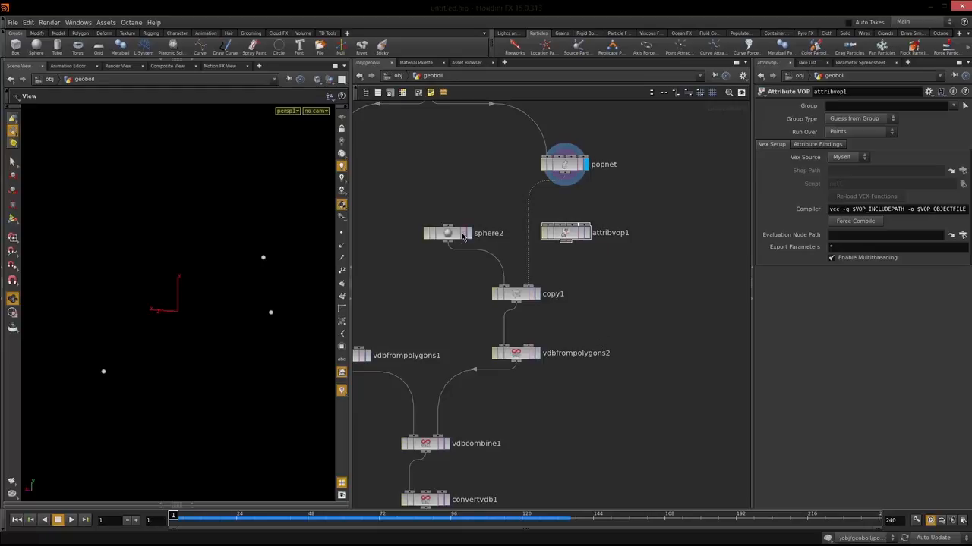
left_click_drag(463, 237, 460, 233)
left_click_drag(564, 177, 548, 225)
- Rename the Attribute VOP to create_pscale, connect its output to copy1's second input and display copy1
double_click(604, 232)
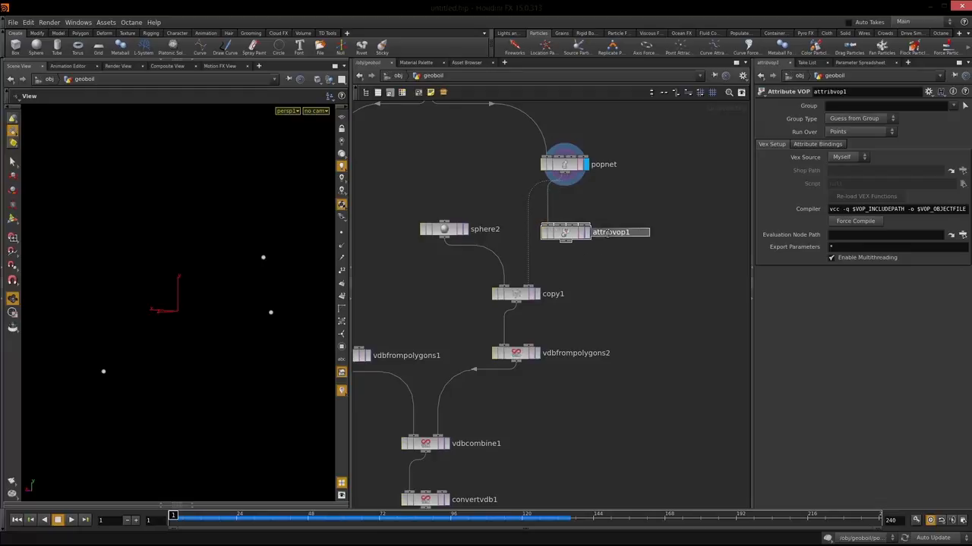
type("create_pscale")
key("Return")
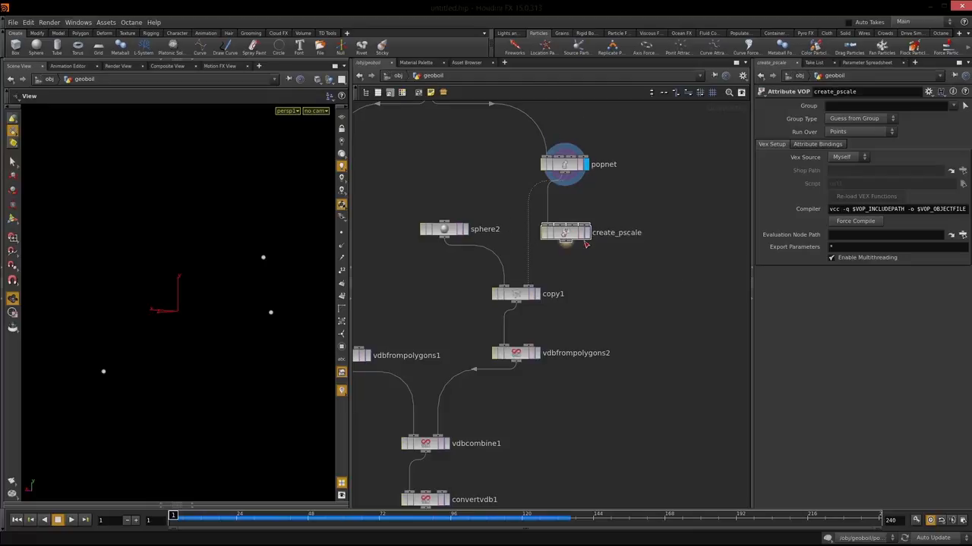
left_click_drag(529, 286, 566, 246)
left_click(538, 294)
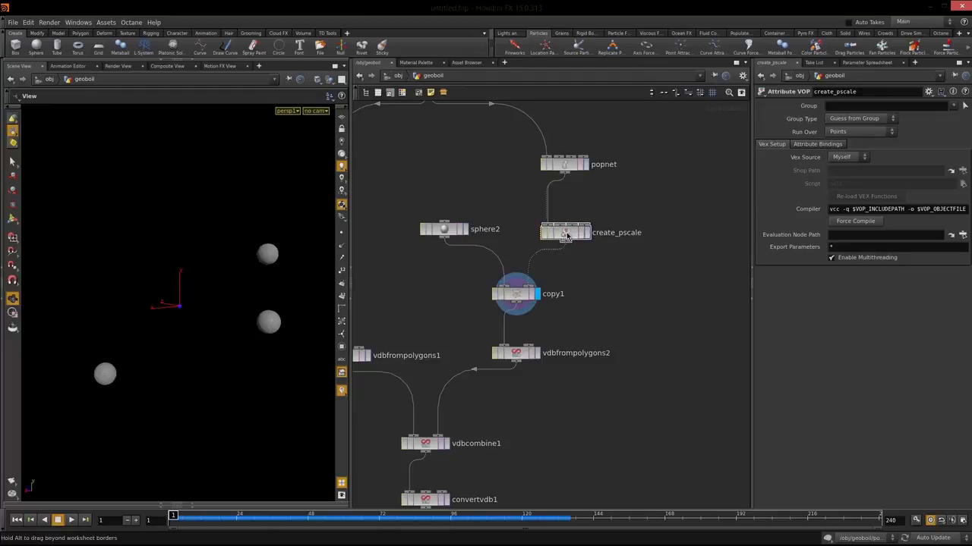
- Enter the create_pscale network, enlarge the network view and spread its global and output nodes apart
double_click(573, 240)
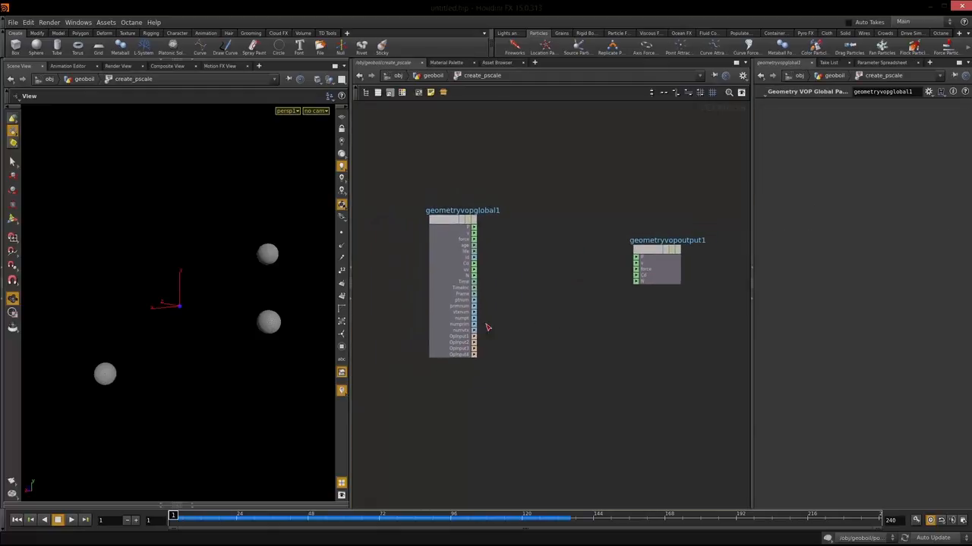
left_click_drag(352, 356, 257, 356)
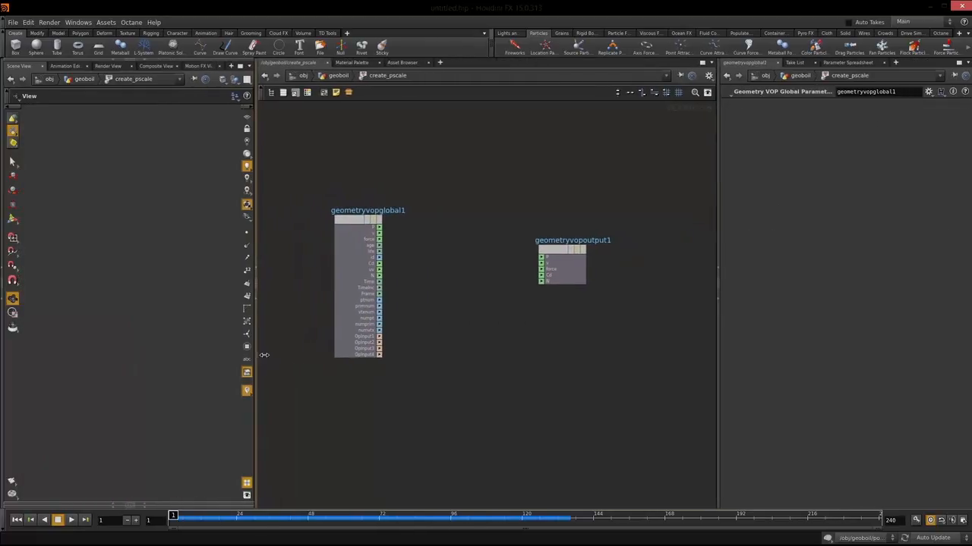
left_click_drag(719, 371, 765, 365)
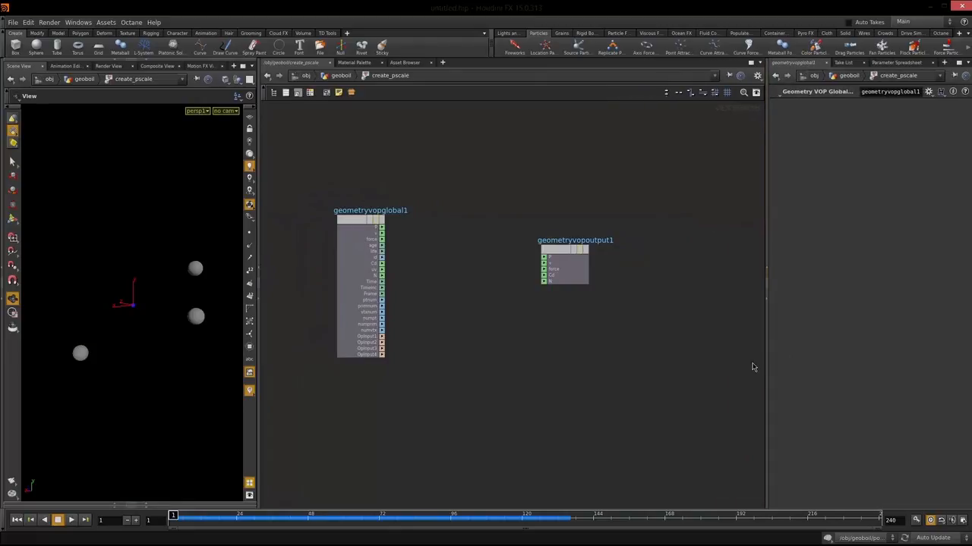
left_click_drag(365, 225, 318, 230)
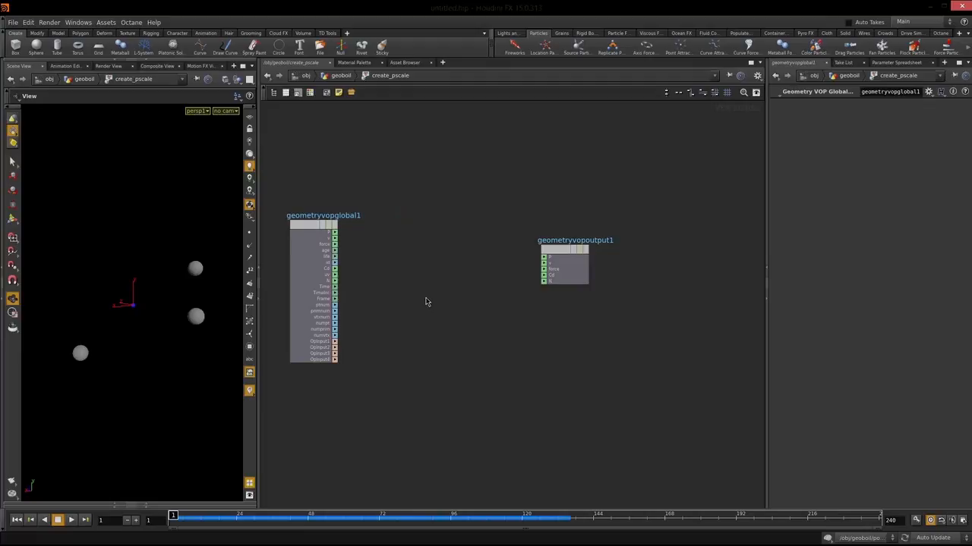
left_click_drag(565, 255, 690, 257)
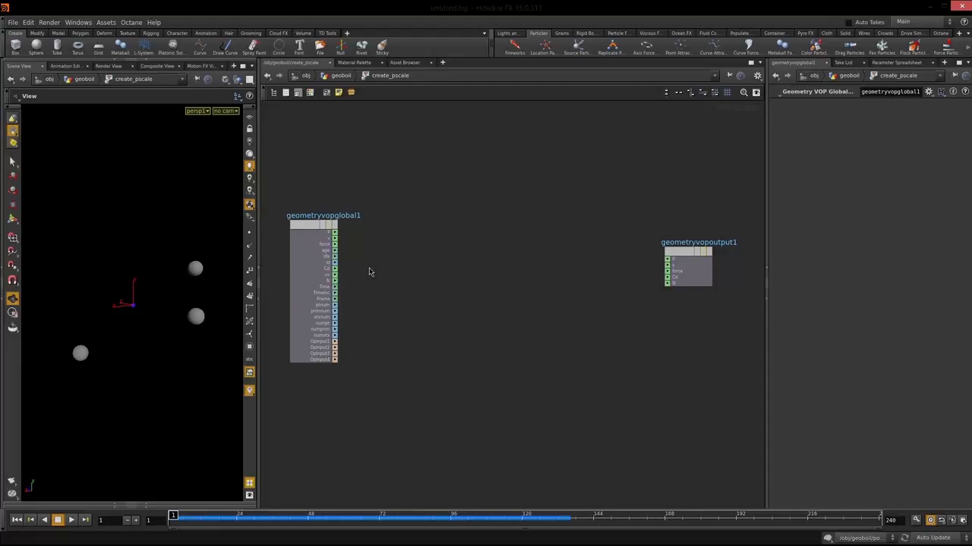
- Show the Geometry Spreadsheet for create_pscale and examine the particles' point attributes such as age and life
left_click(146, 504)
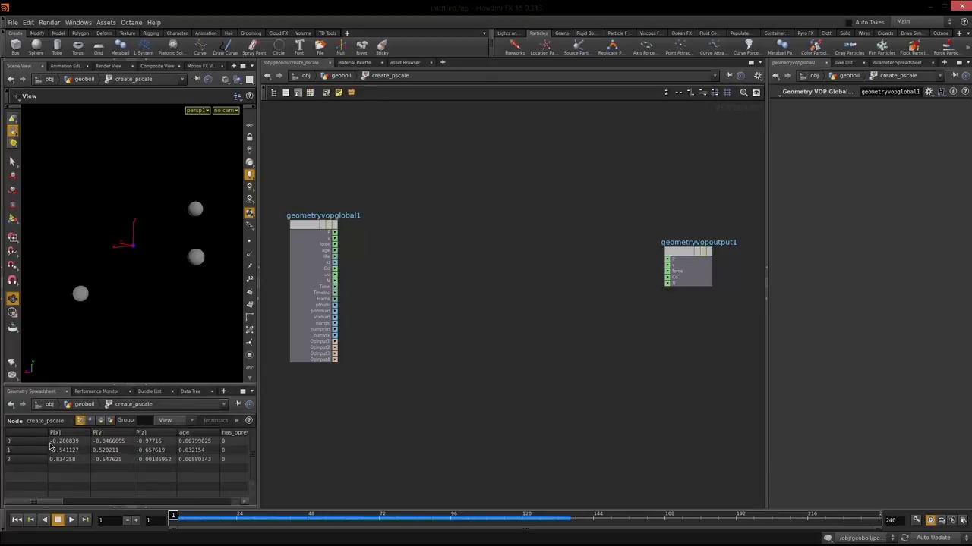
left_click_drag(257, 465, 437, 455)
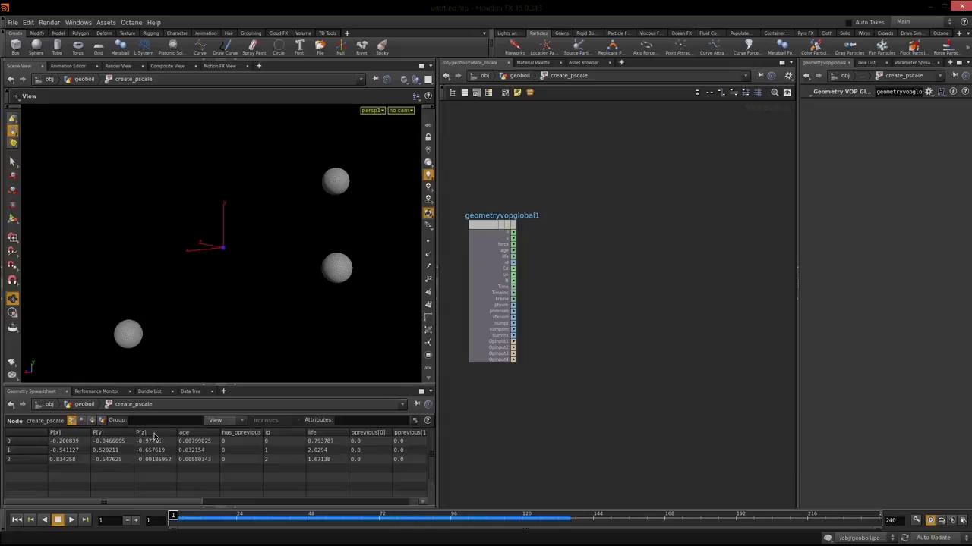
left_click_drag(108, 503, 193, 507)
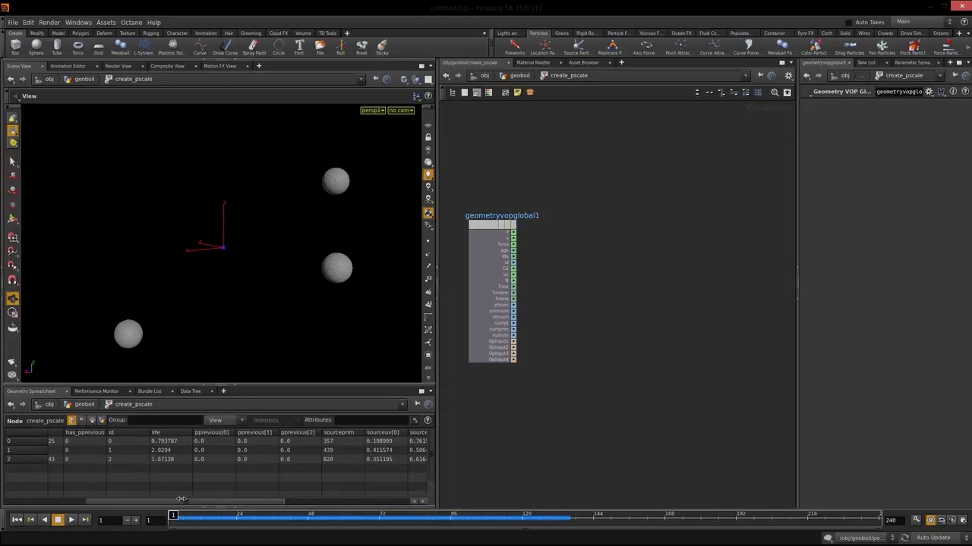
left_click_drag(189, 504, 126, 503)
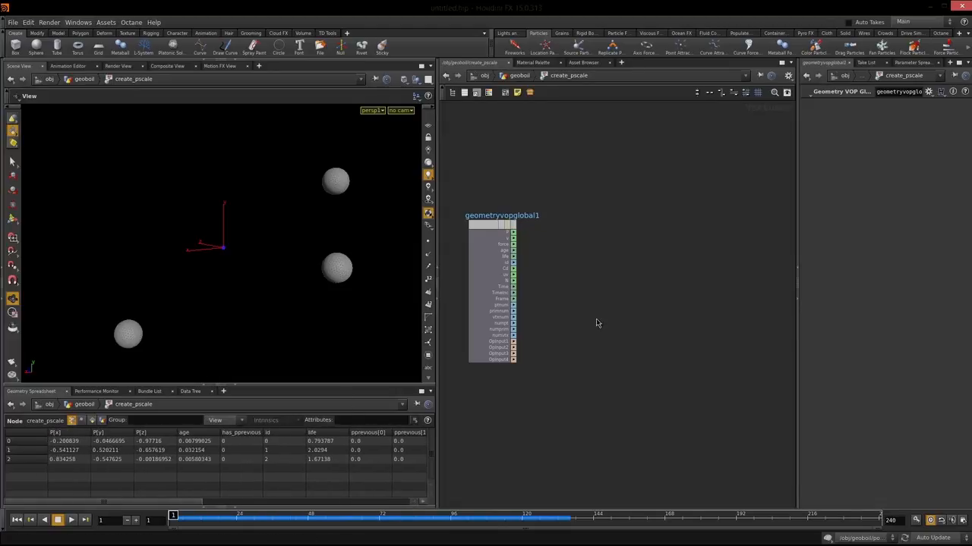
middle_click_drag(600, 274, 606, 259)
left_click_drag(436, 366, 232, 367)
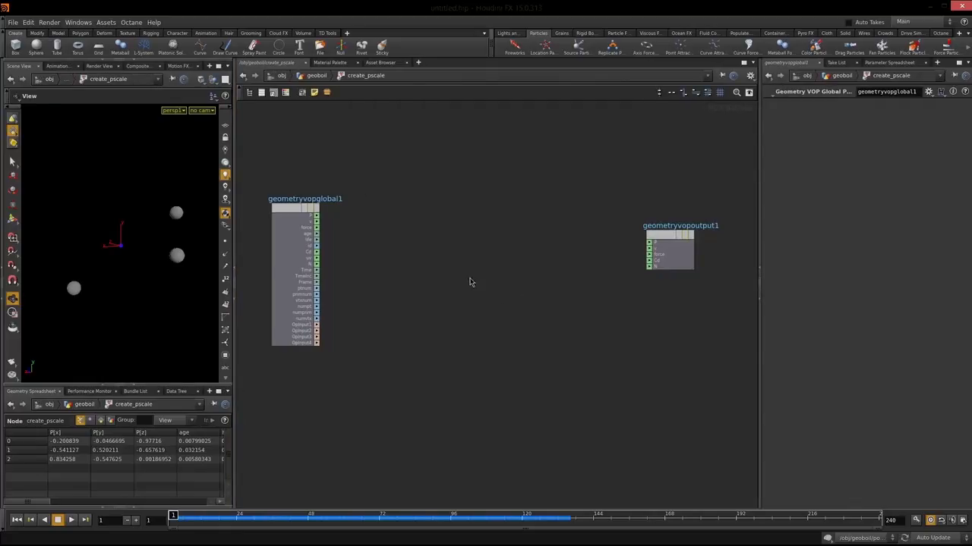
- Add a Fit Range node and position it between geometryvopglobal1 and geometryvopoutput1
key("h")
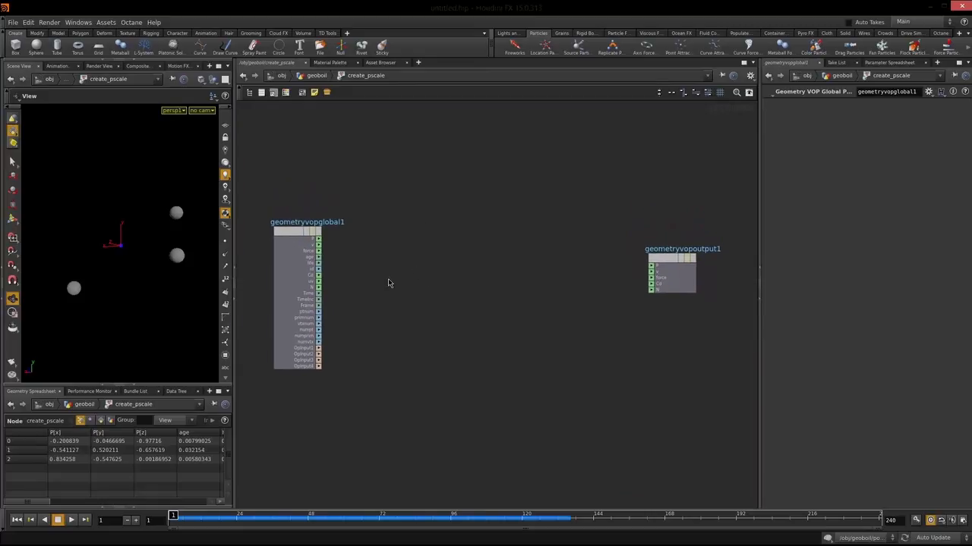
key("Tab")
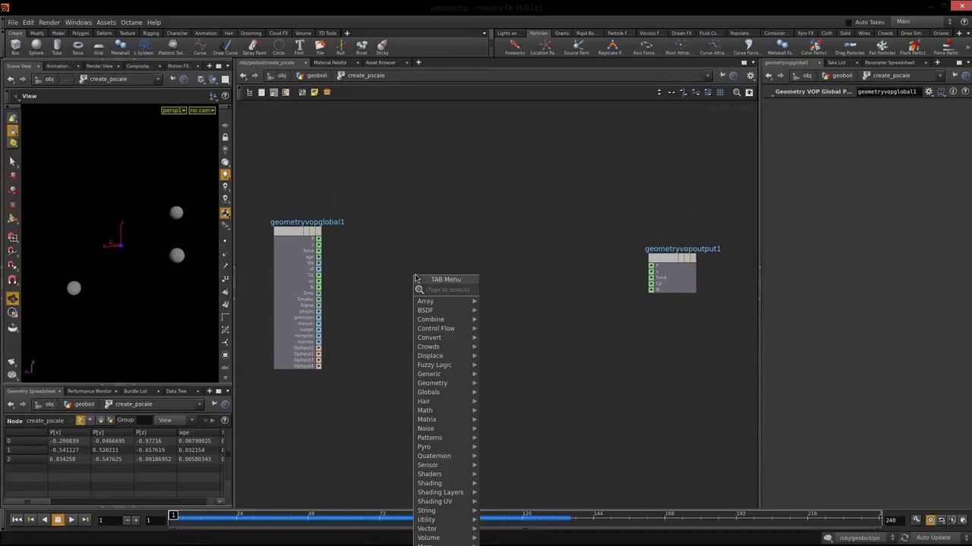
type("fit")
key("Down")
key("Down")
key("Down")
key("Down")
key("Up")
key("Up")
key("Up")
key("Up")
key("Return")
left_click(447, 287)
left_click_drag(438, 282, 429, 284)
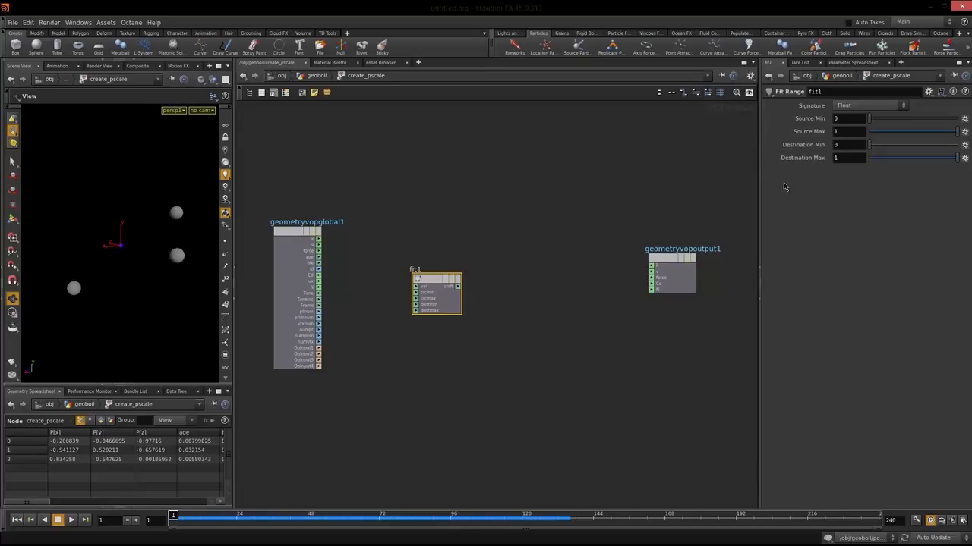
left_click(484, 269)
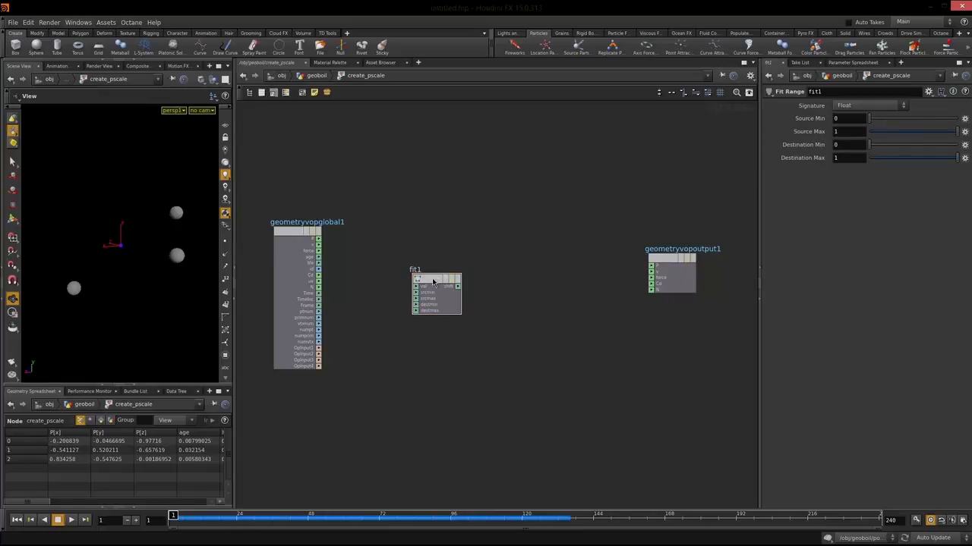
left_click_drag(433, 281, 440, 278)
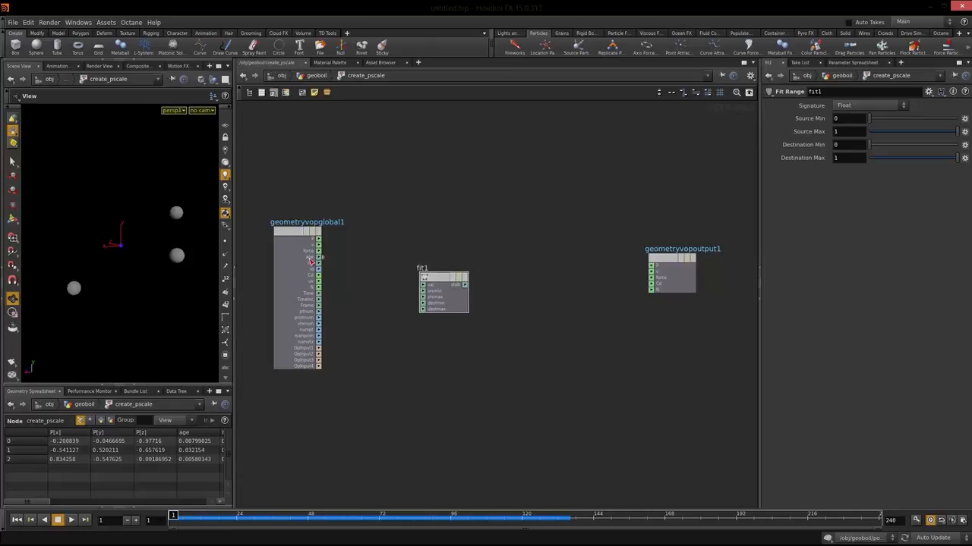
- Connect the particle age output of the globals node to the fit node's value input
left_click_drag(319, 259, 427, 281)
left_click_drag(670, 254, 639, 262)
left_click_drag(429, 287, 433, 287)
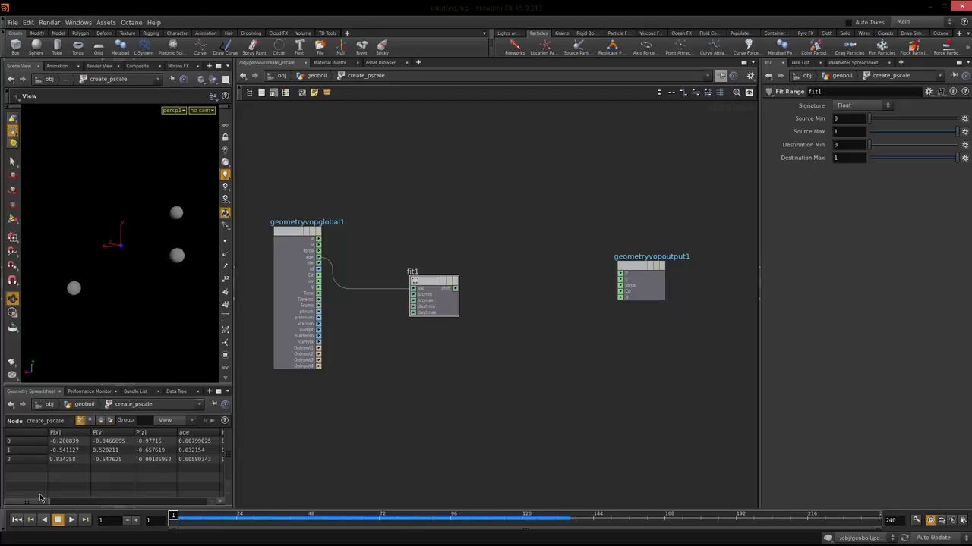
- Examine the particles' life values and the life expectancy and variance settings of the popnet's source node
left_click_drag(30, 501, 82, 502)
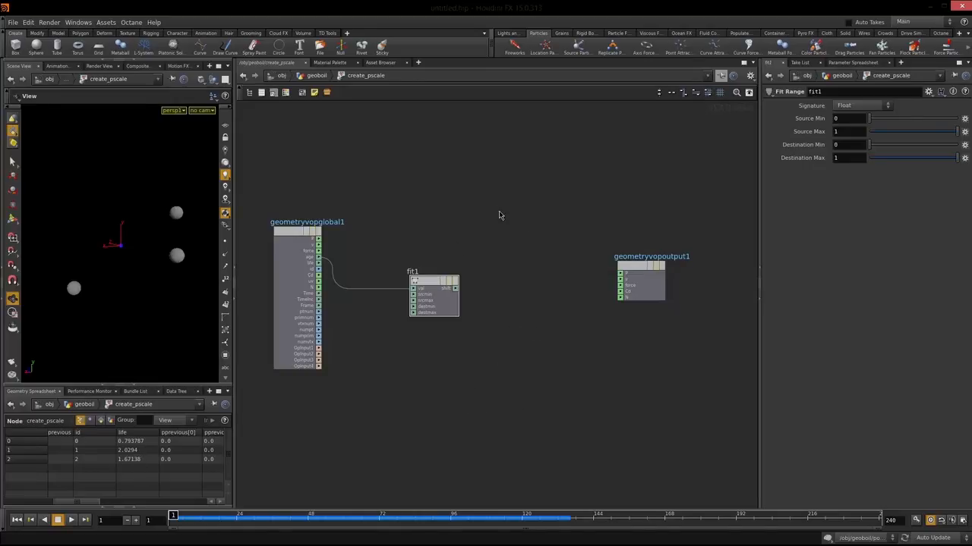
key("u")
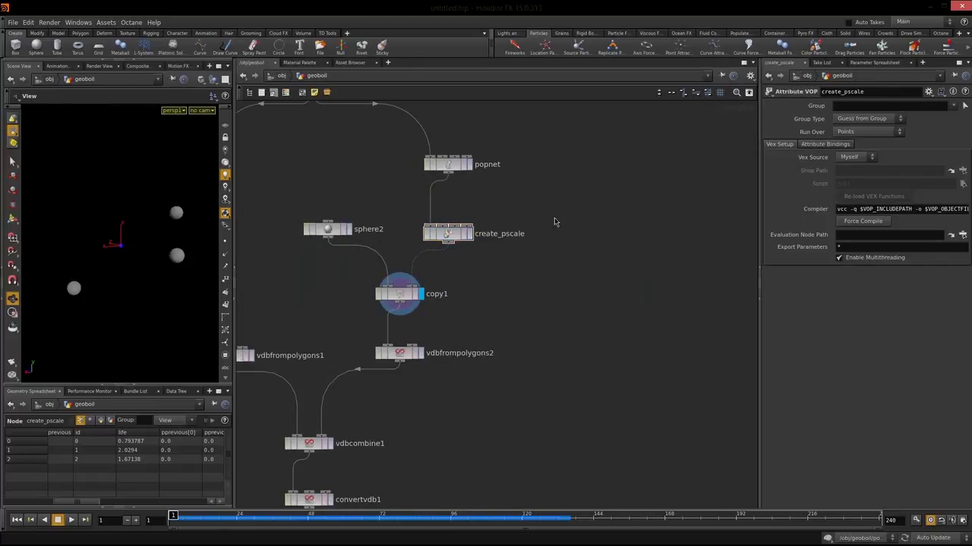
double_click(437, 169)
left_click(478, 232)
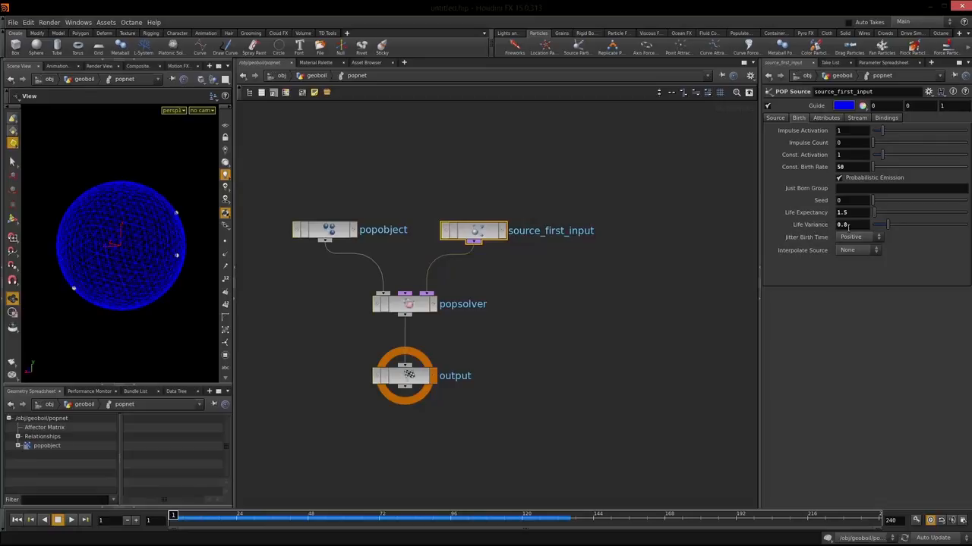
left_click(611, 343)
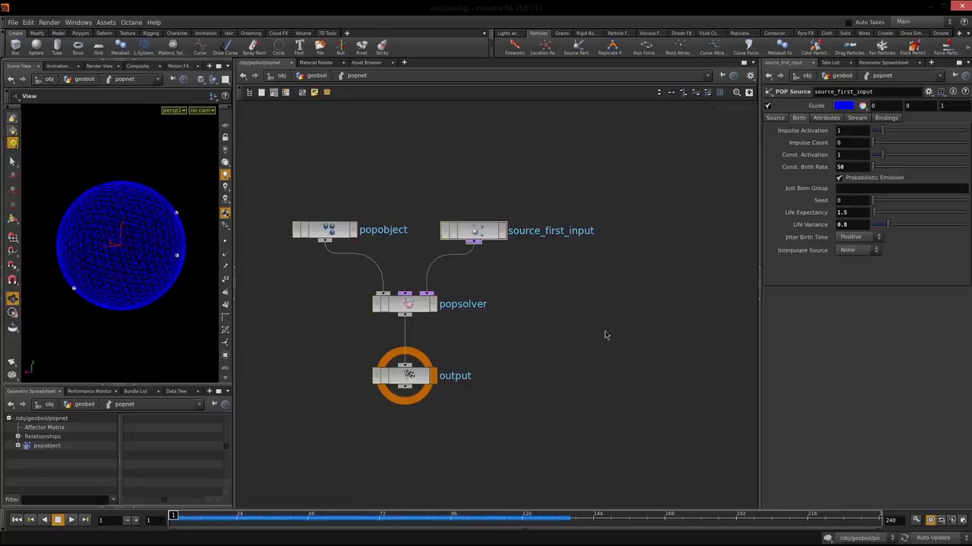
key("u")
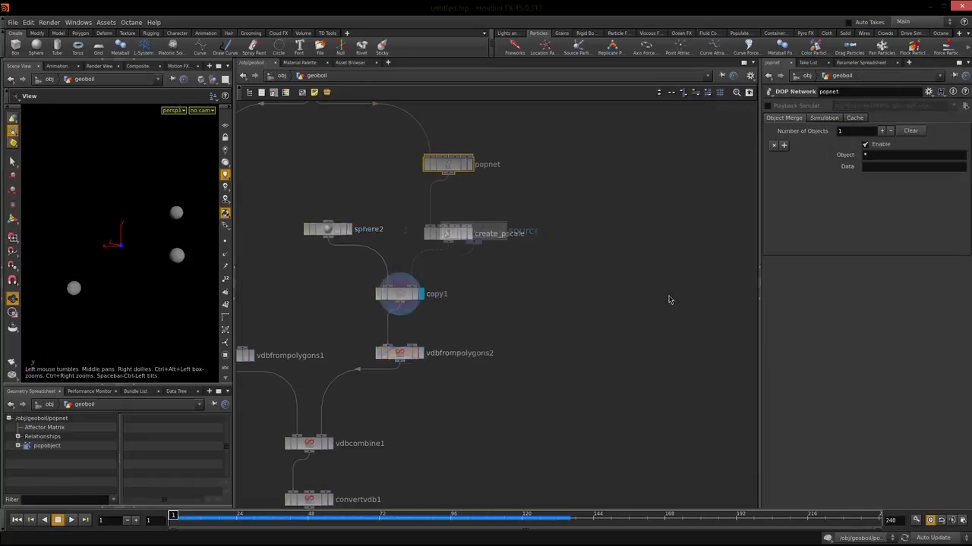
- Inside create_pscale, connect the life output of the globals node to the fit node's source maximum input
double_click(448, 236)
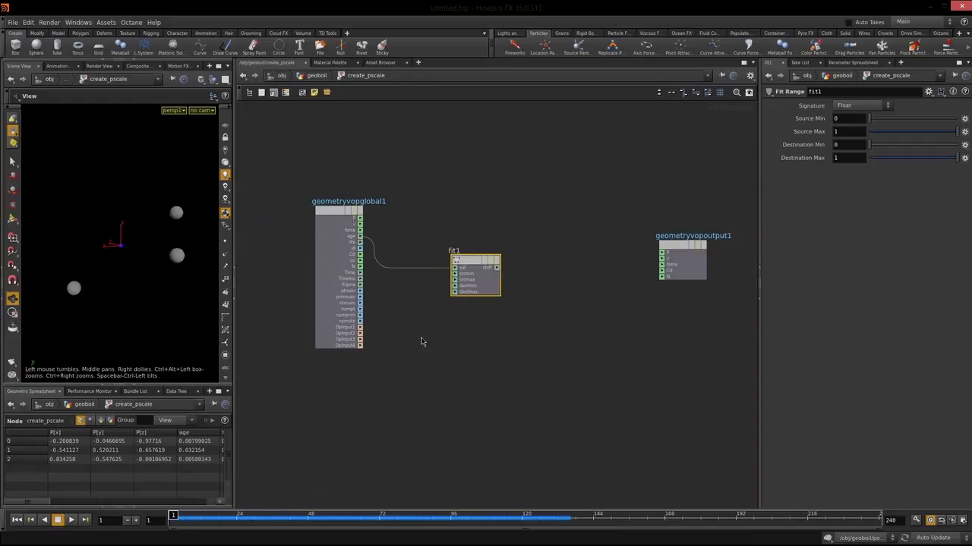
left_click(854, 132)
key("Return")
double_click(839, 134)
type("0")
type("1")
left_click_drag(361, 242, 484, 254)
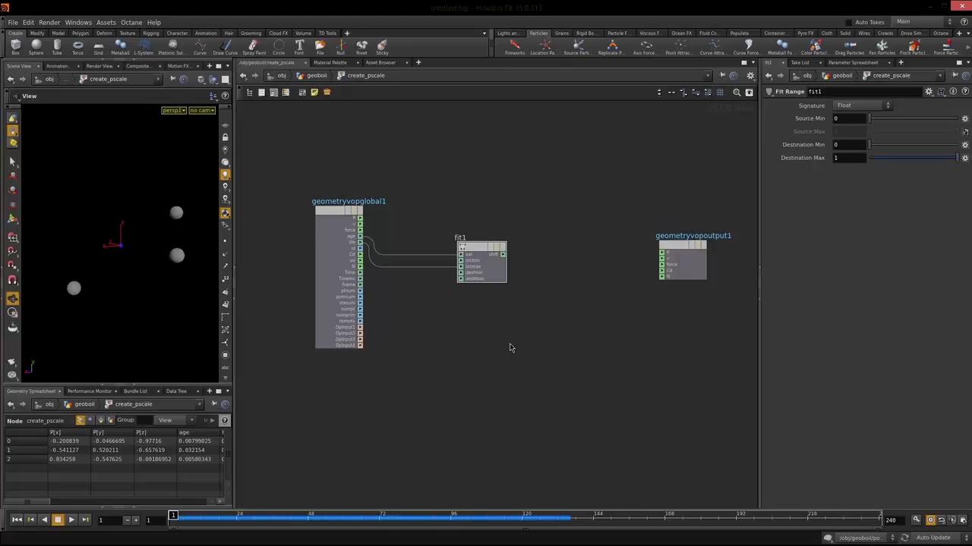
- Move the geometry output node up and add a Bind Export node below it
left_click_drag(678, 245, 639, 240)
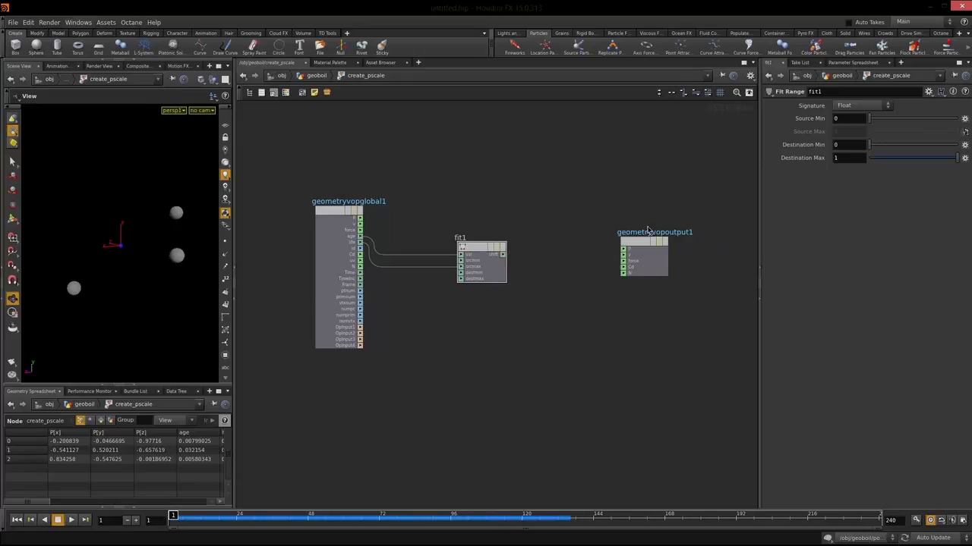
left_click_drag(633, 245, 637, 243)
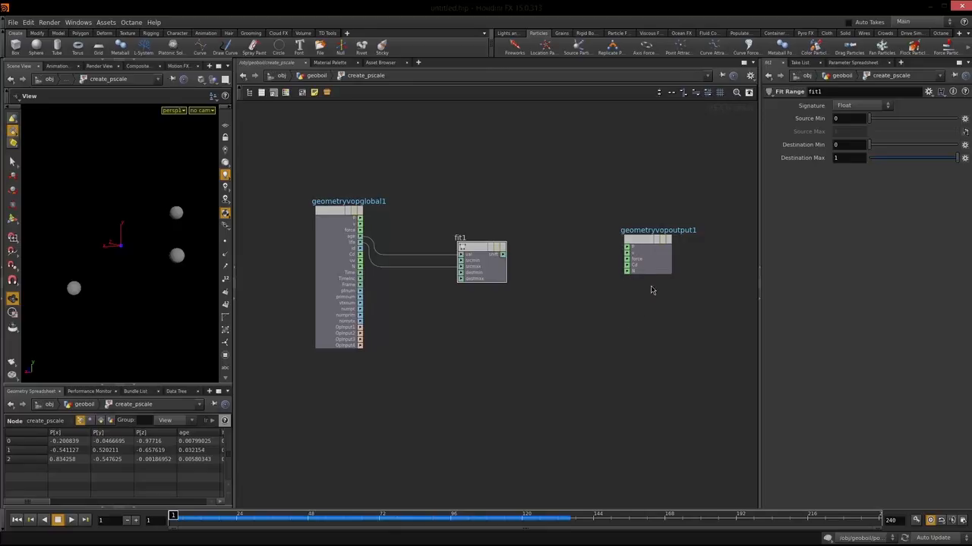
left_click_drag(639, 252, 632, 207)
key("Tab")
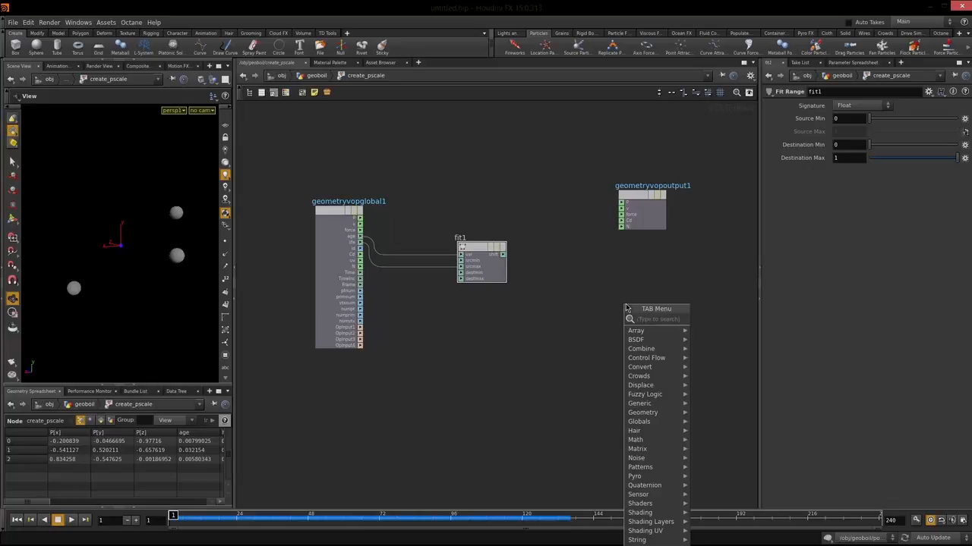
type("bind expo")
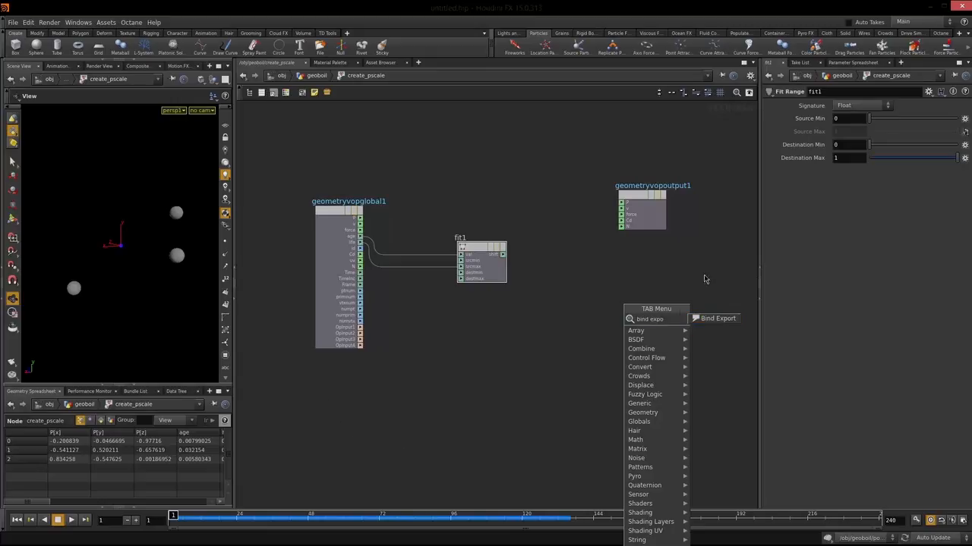
left_click(721, 320)
left_click(641, 281)
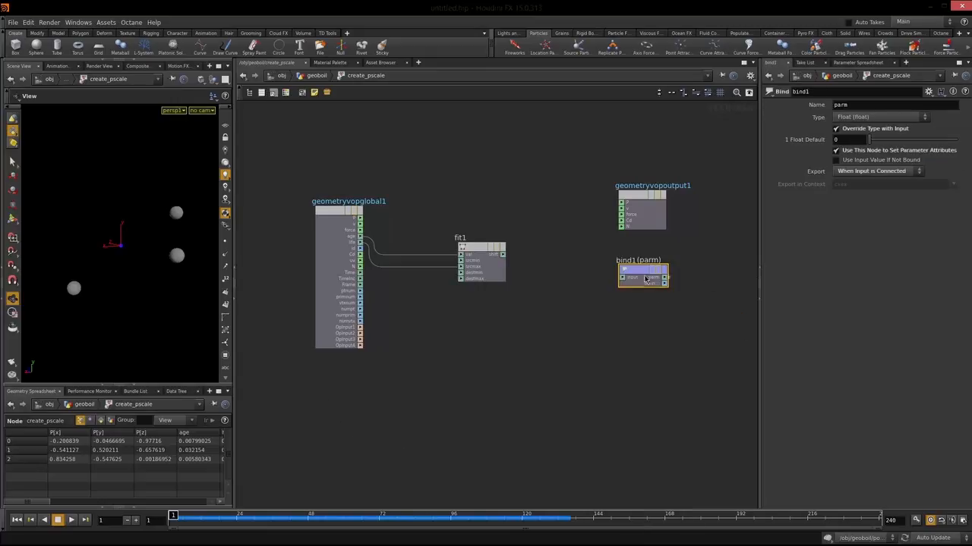
- Connect the fit node's output to the bind node and name the exported float attribute pscale
left_click_drag(502, 254, 622, 283)
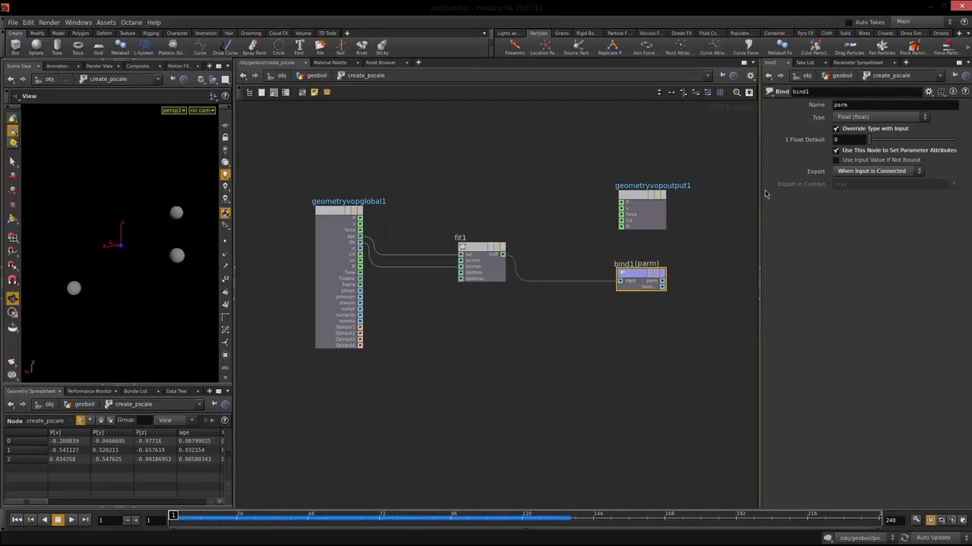
double_click(848, 106)
type("pscale")
key("Return")
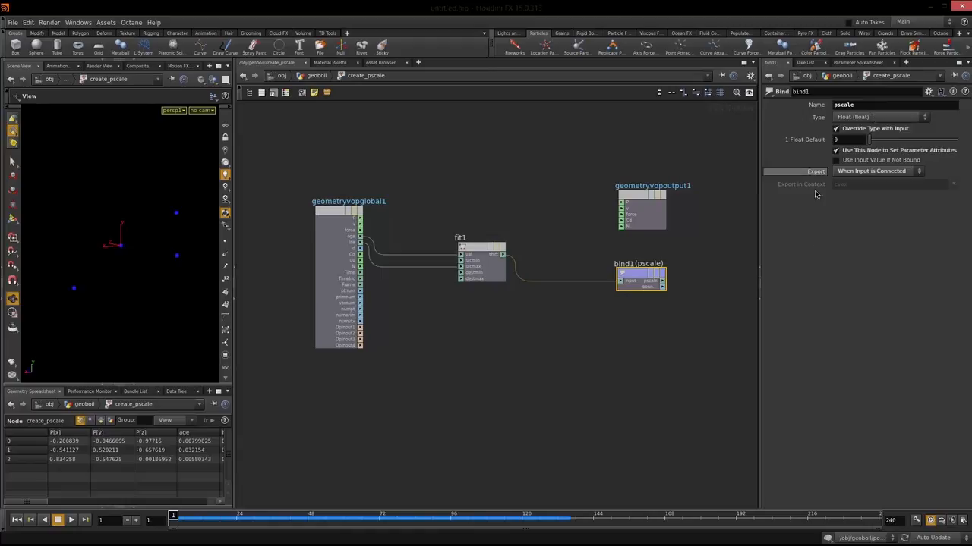
left_click(924, 118)
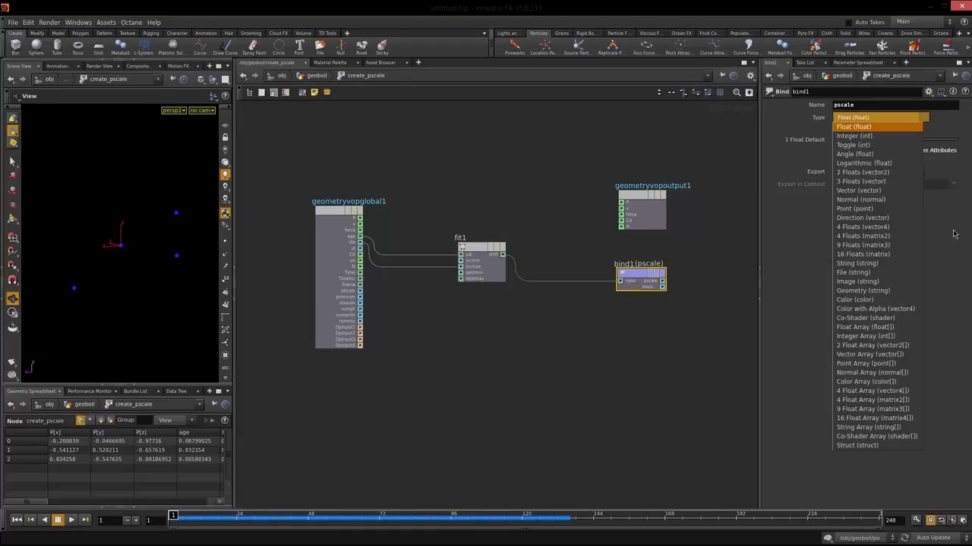
left_click(952, 284)
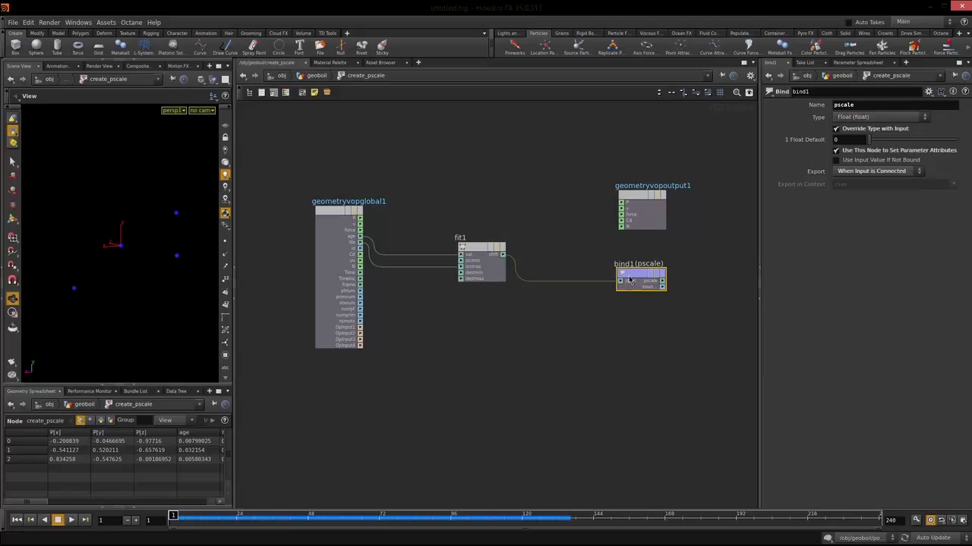
- Tidy the create_pscale node layout, return to the geoboil network and reposition the create_pscale and copy1 nodes
left_click_drag(629, 280, 633, 275)
left_click_drag(629, 196, 625, 186)
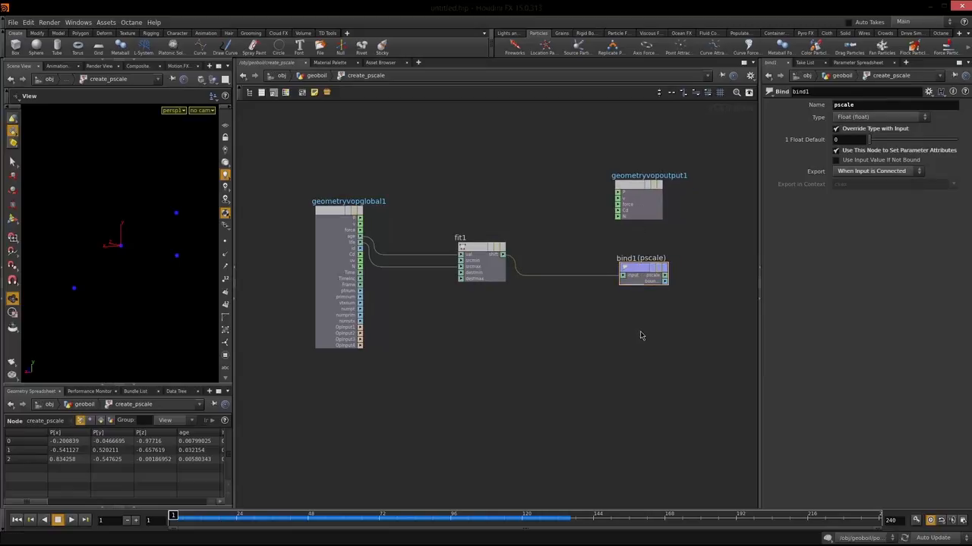
key("u")
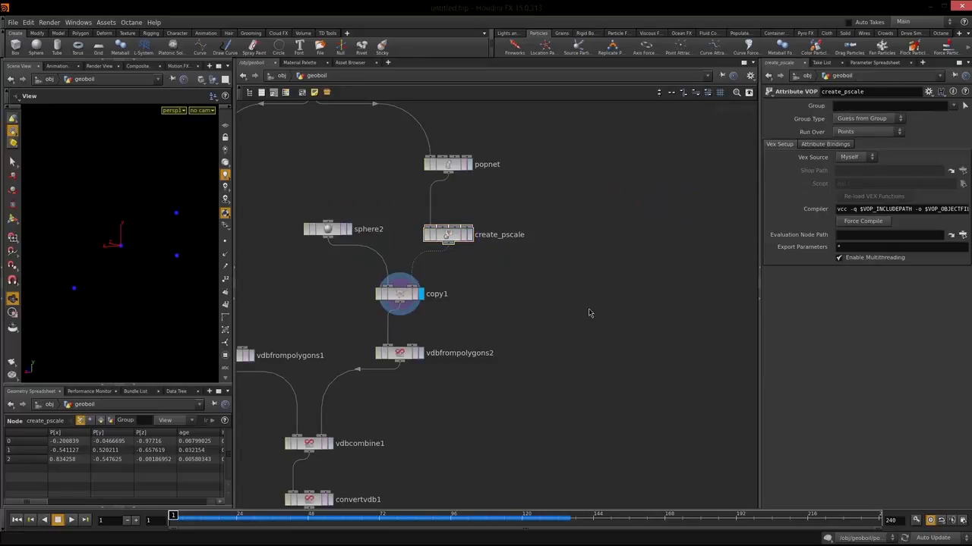
left_click(492, 281)
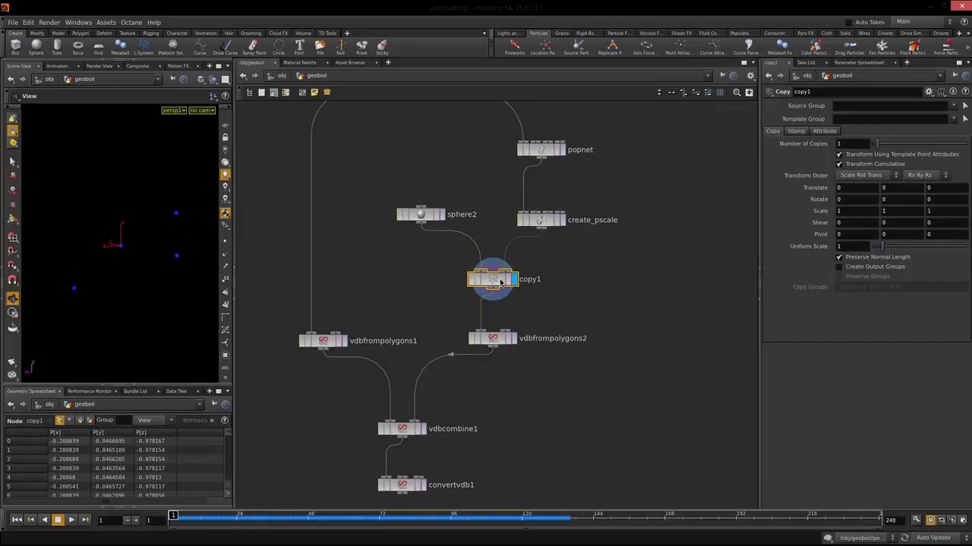
left_click_drag(559, 221, 550, 214)
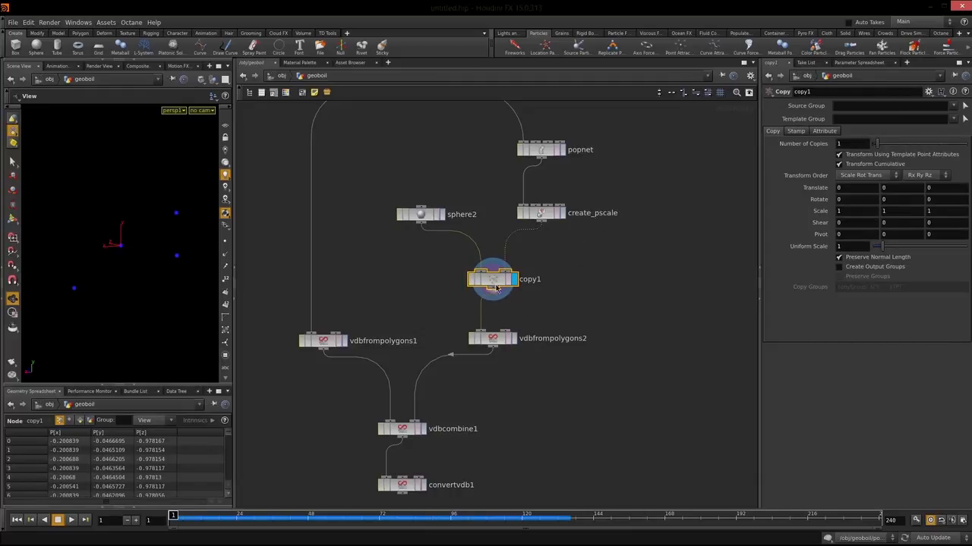
left_click_drag(496, 288, 495, 294)
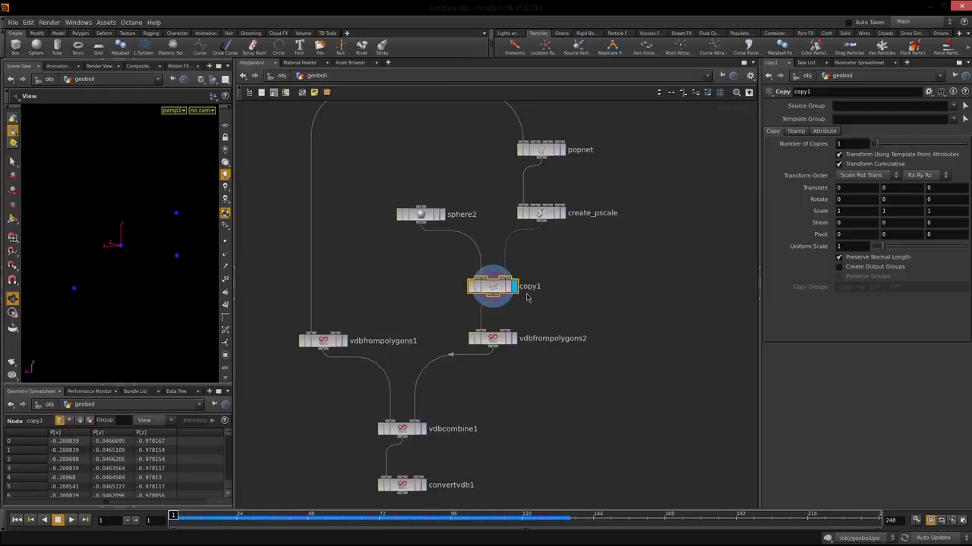
- Play the animation in a widened viewport and examine the pscale values of create_pscale in the geometry spreadsheet
left_click(73, 520)
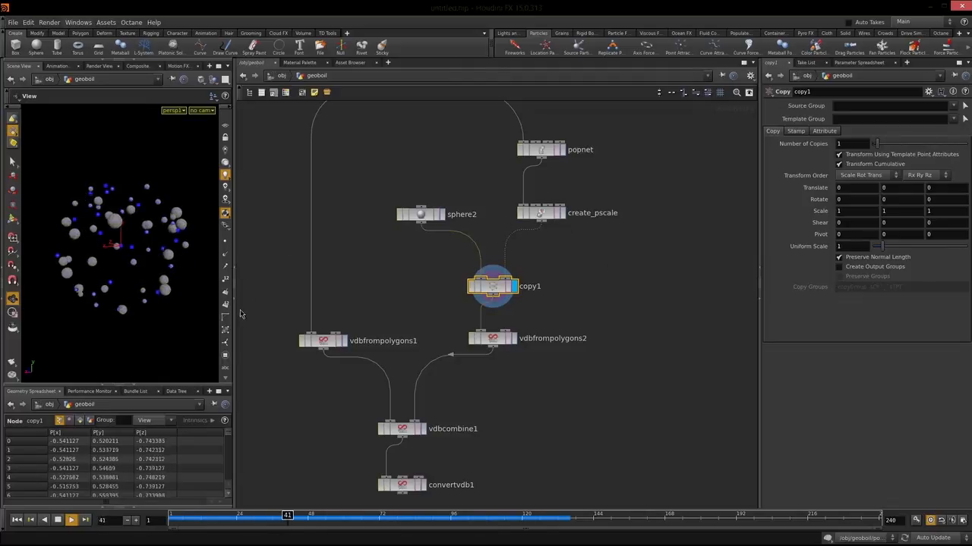
left_click_drag(233, 313, 395, 314)
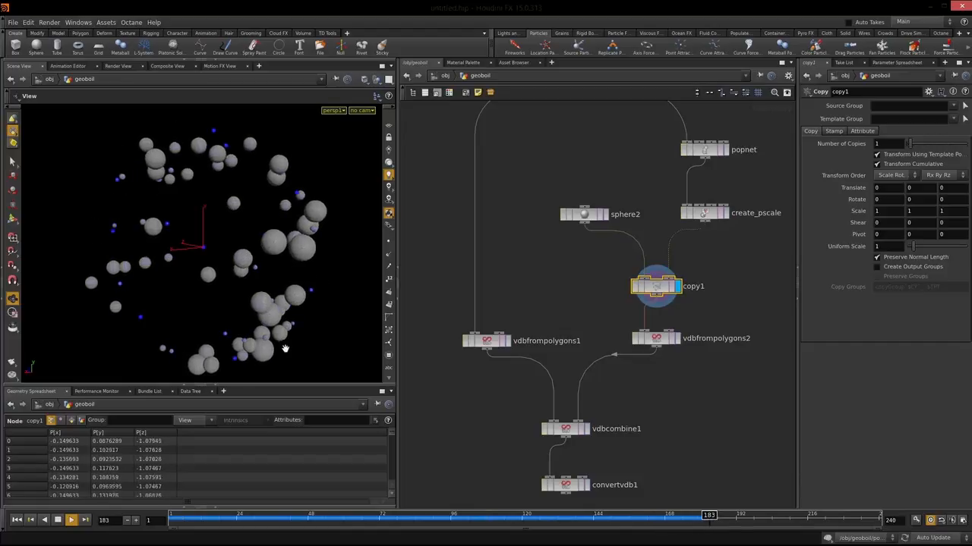
key("Up")
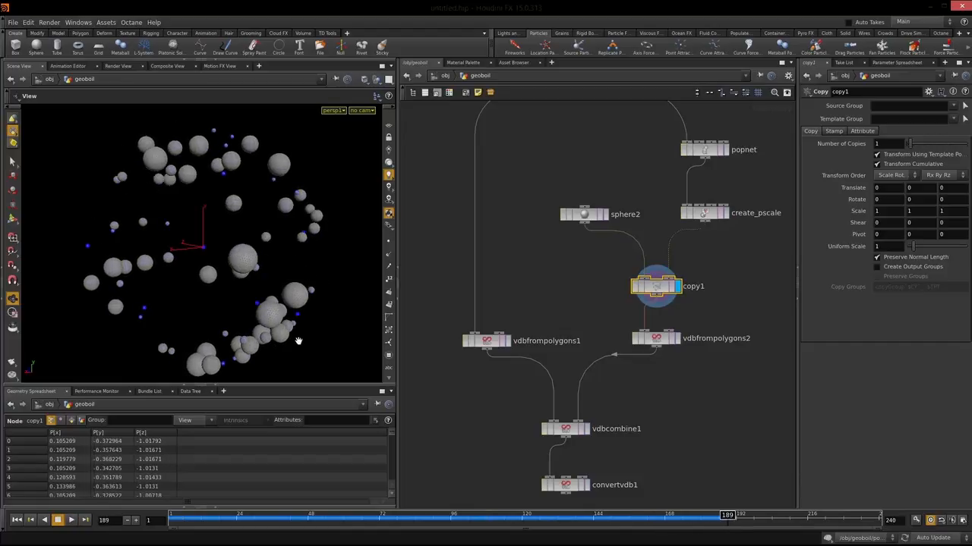
left_click(704, 213)
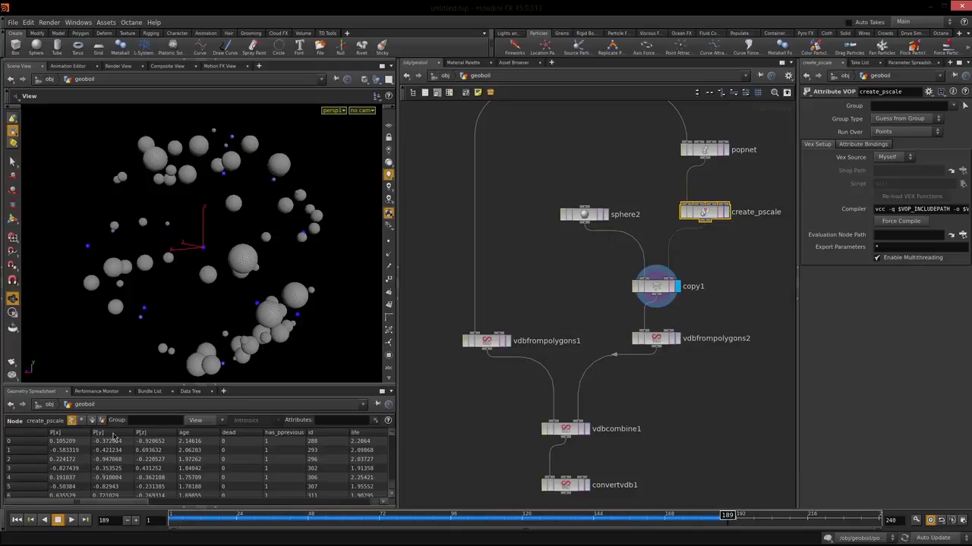
left_click_drag(76, 502, 210, 507)
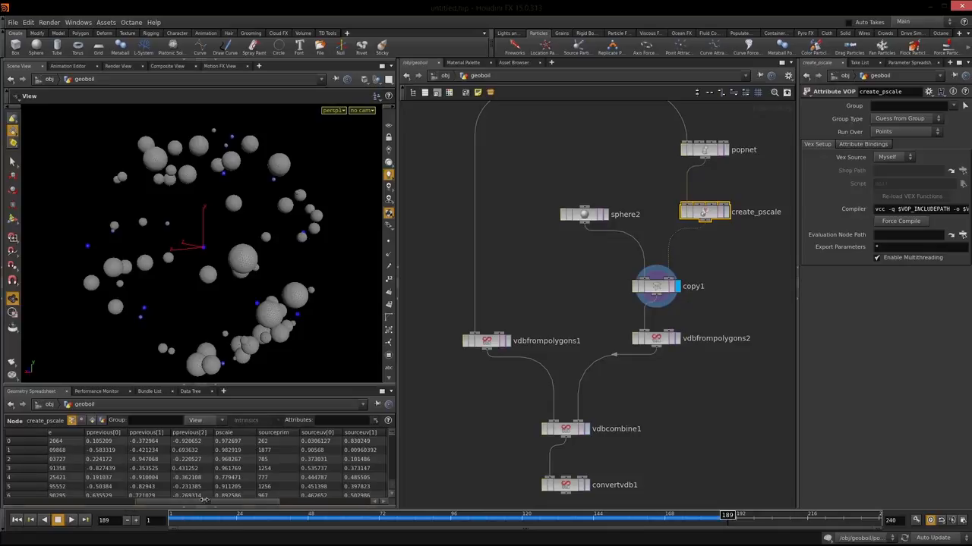
left_click(689, 386)
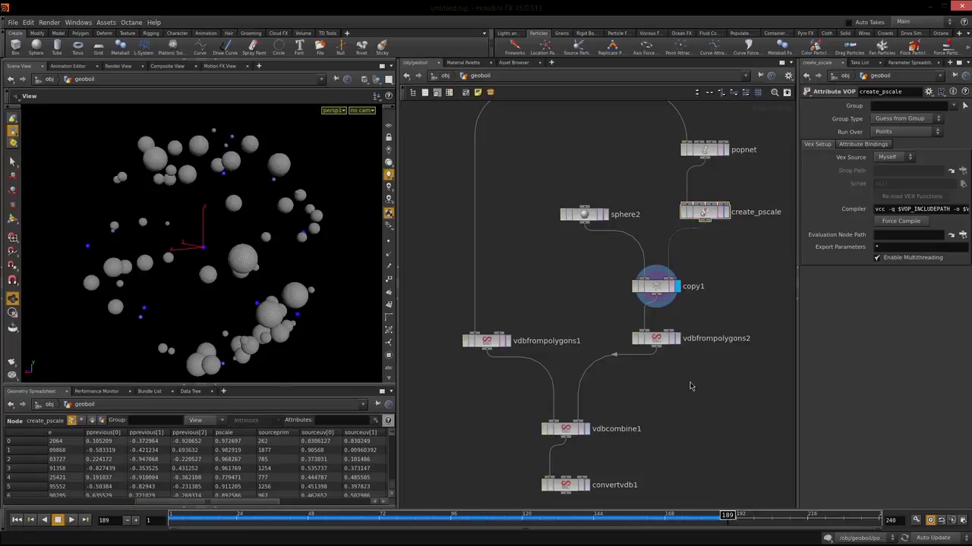
- Reposition the copy1 and sphere2 nodes and play more of the animation
left_click(661, 288)
left_click_drag(660, 287, 660, 279)
left_click_drag(592, 216, 599, 213)
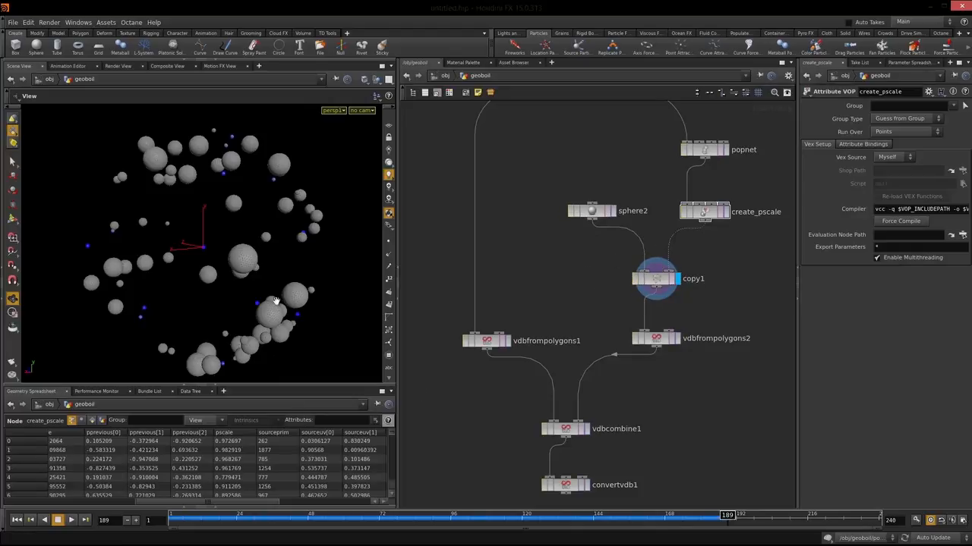
key("Up")
key("Down")
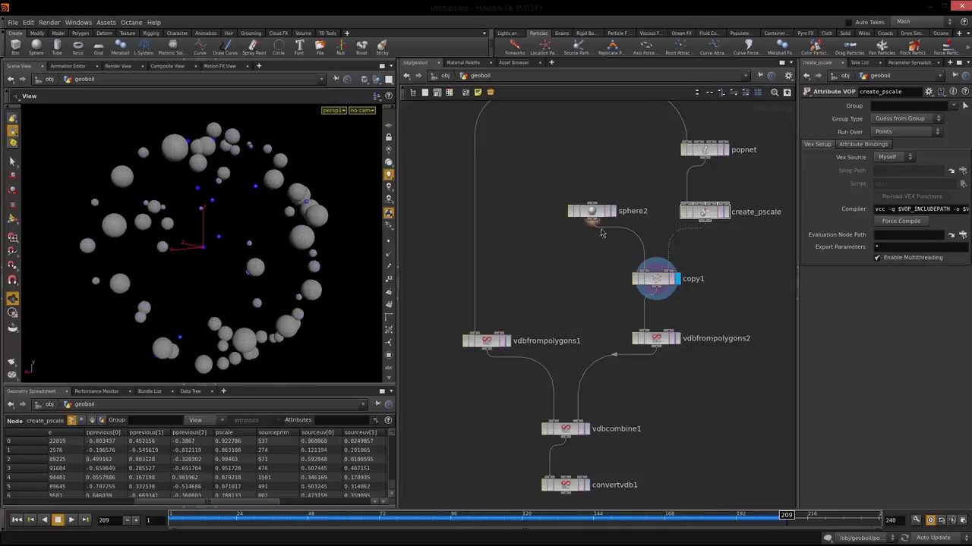
- Set sphere2's uniform scale to 0.2
left_click(593, 214)
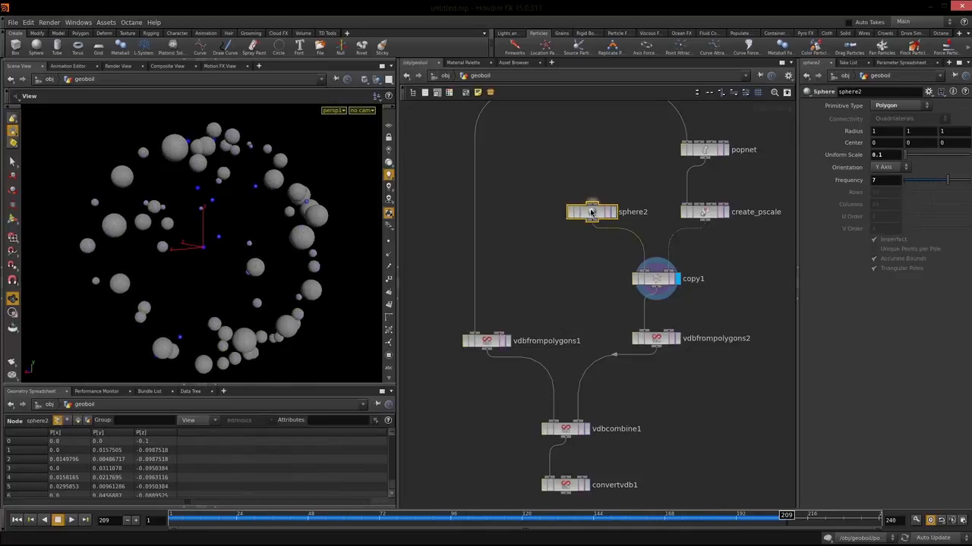
key("BackSpace")
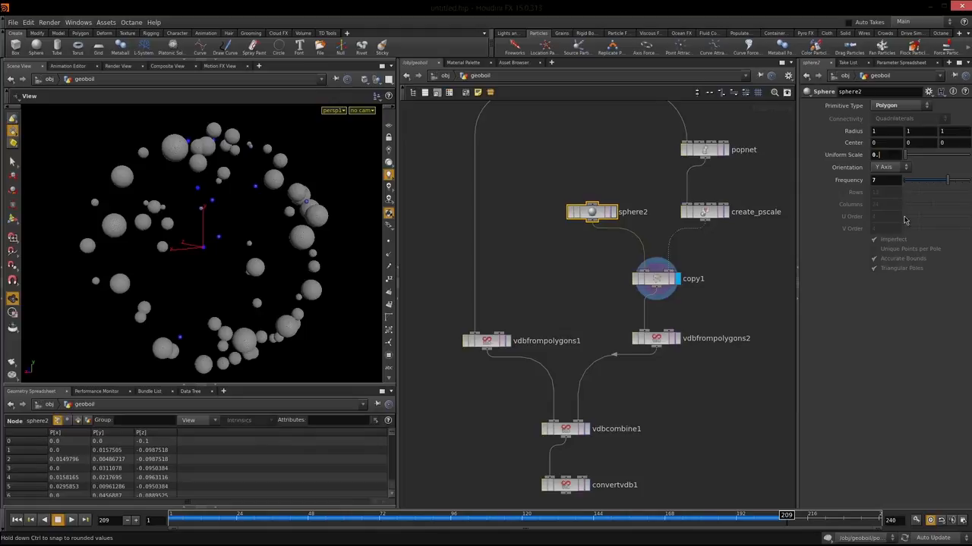
type("2")
key("Return")
- Replay the animation from the first frame to review the size of the copied spheres
left_click(17, 521)
left_click(72, 520)
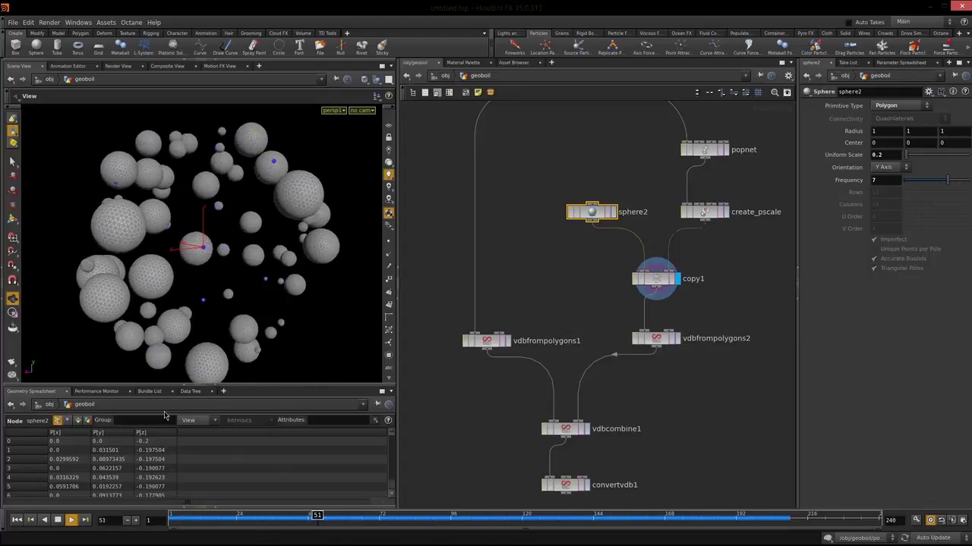
left_click(59, 521)
left_click_drag(591, 214, 588, 216)
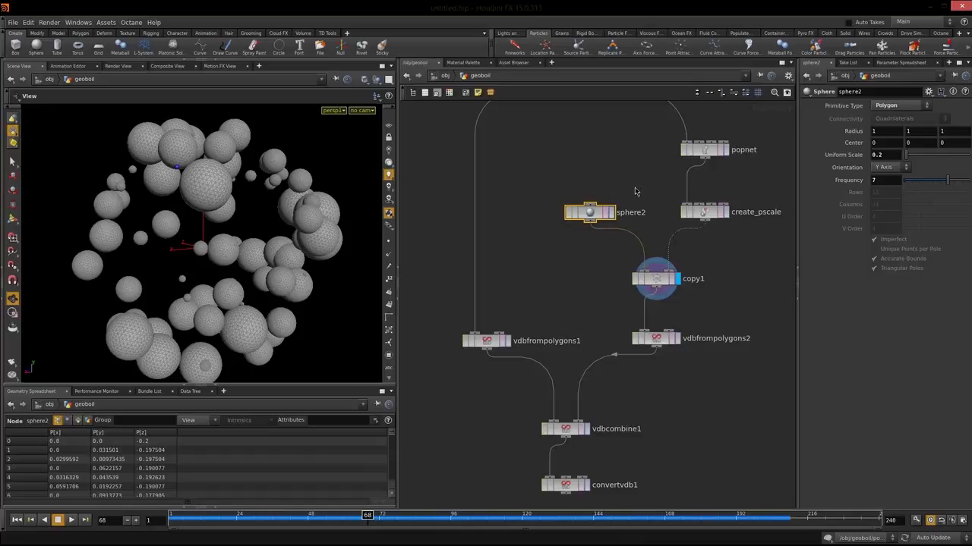
- Set sphere2's uniform scale to 0.15
left_click(885, 149)
key("BackSpace")
type("15")
key("Return")
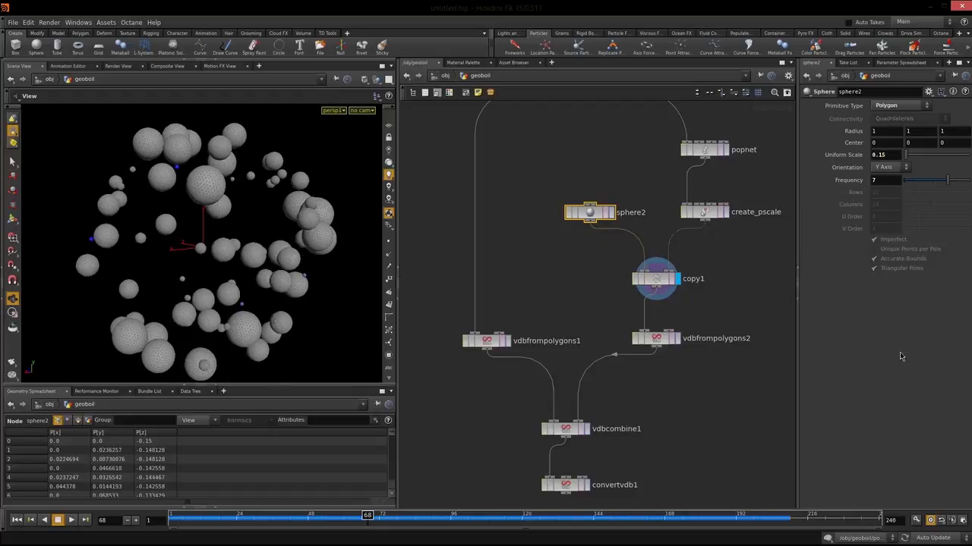
- Display vdbfrompolygons2, vdbcombine1 and convertvdb1 in turn to inspect each stage of the VDB conversion
left_click(729, 387)
middle_click_drag(608, 354, 578, 245)
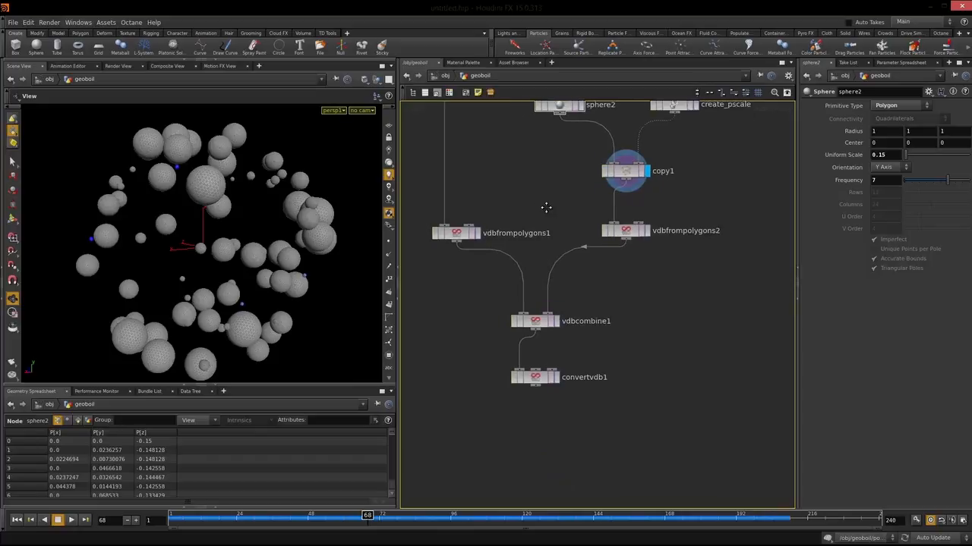
left_click(647, 229)
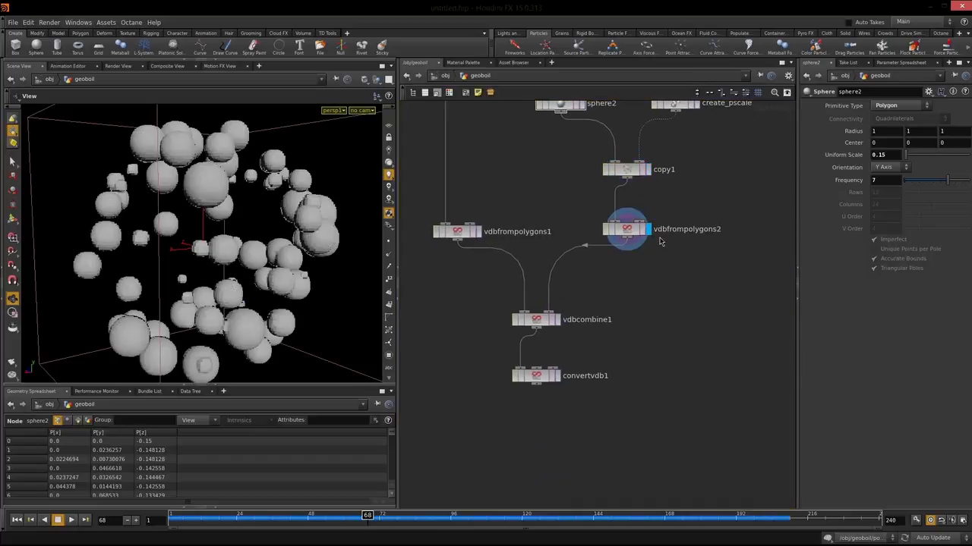
middle_click_drag(675, 285, 714, 190)
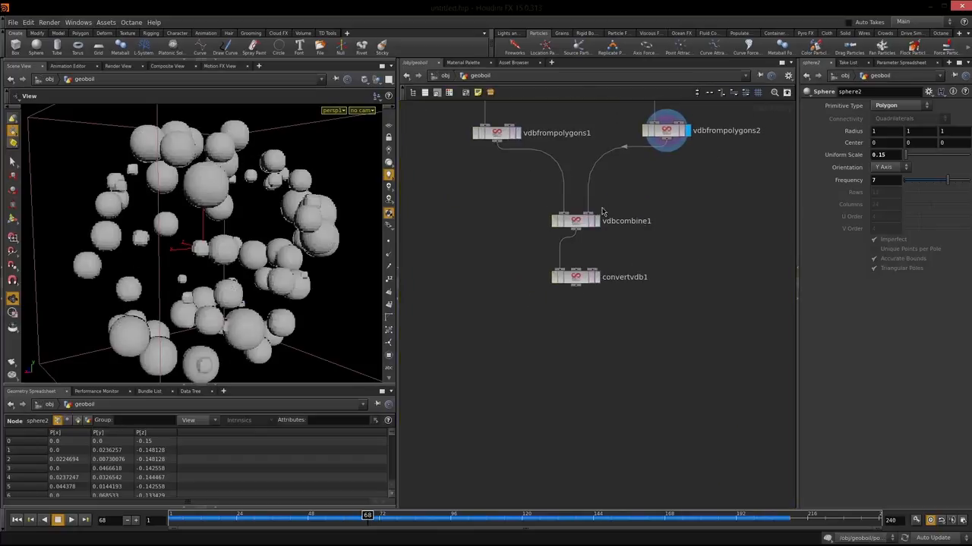
left_click(596, 221)
left_click(598, 278)
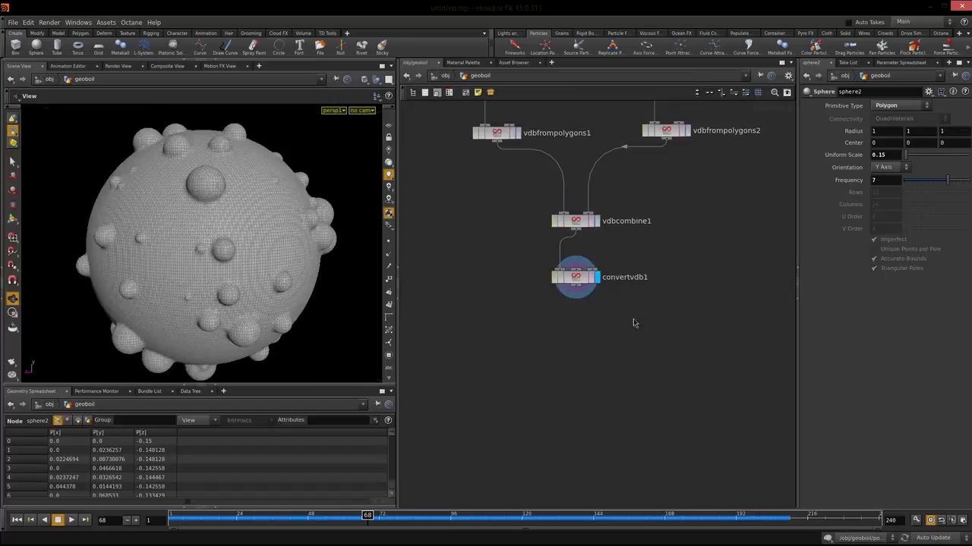
- Play the animation from the first frame to review the bubbles on the converted mesh
left_click(174, 519)
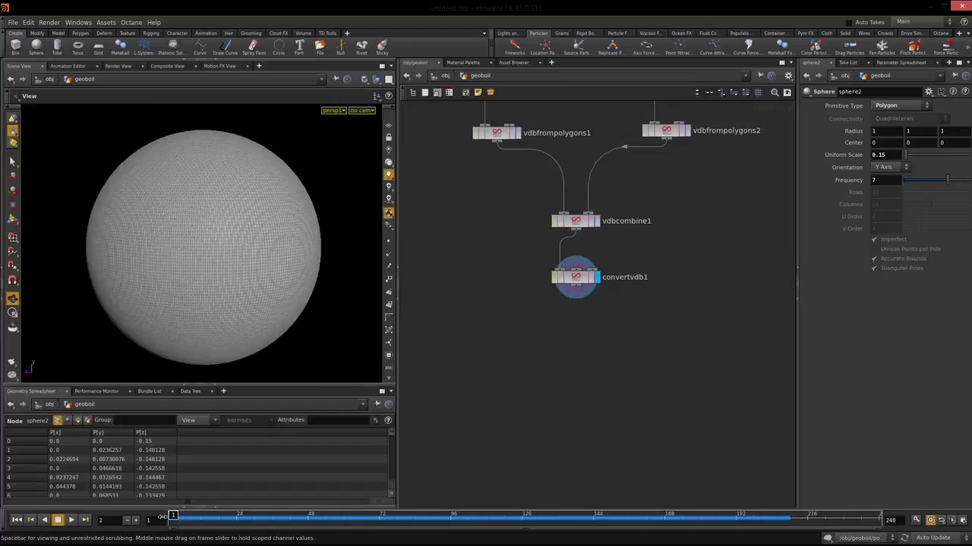
left_click(70, 520)
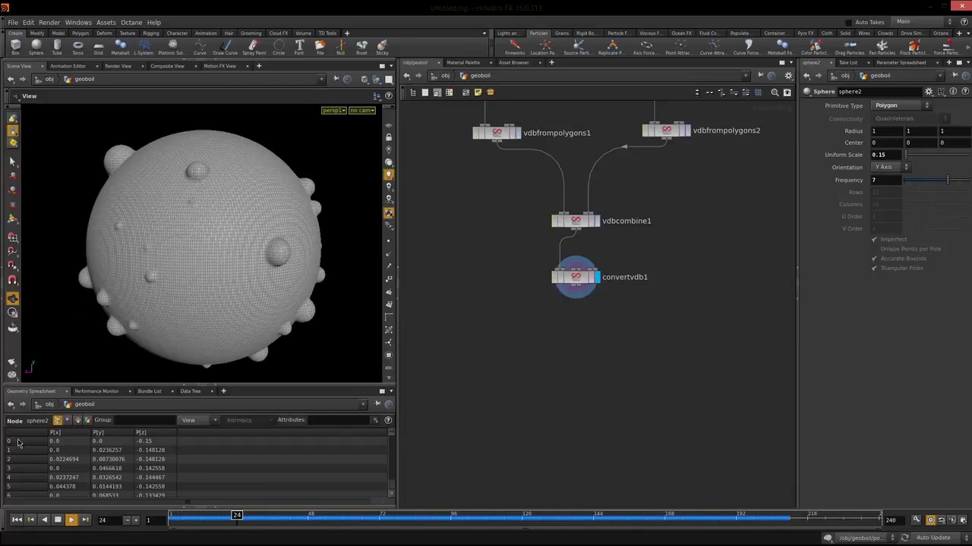
left_click(57, 521)
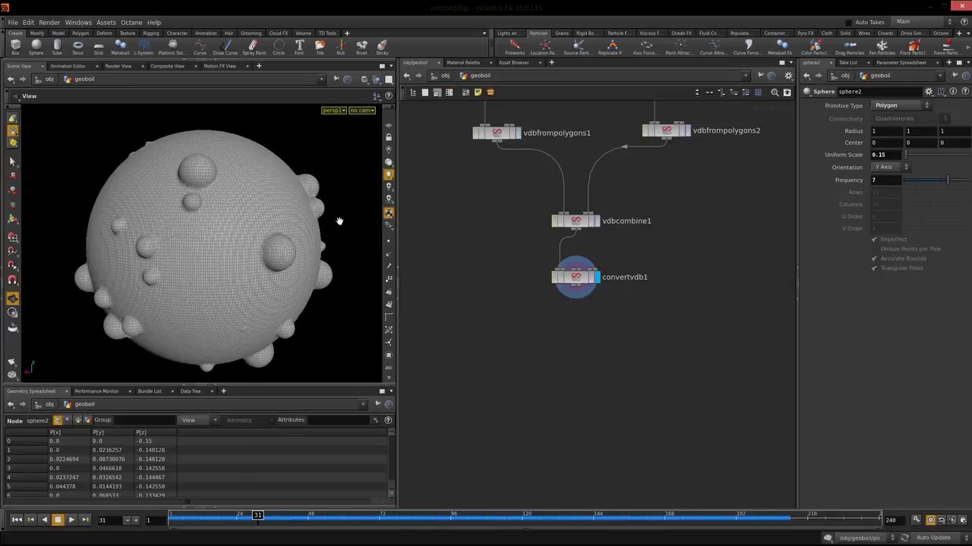
mouse_move(299, 261)
left_mouse_down()
mouse_move(278, 258)
mouse_move(292, 262)
left_mouse_up()
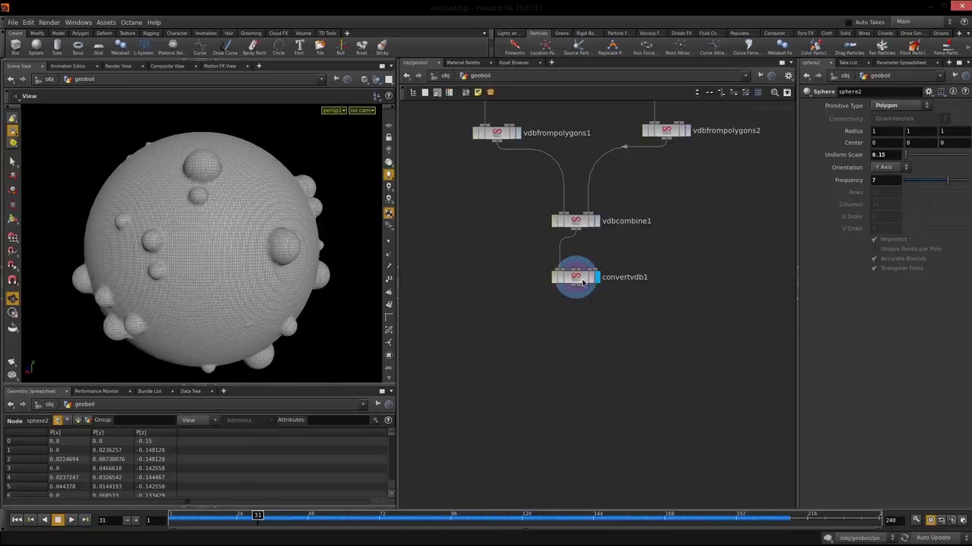
- Delete the convertvdb1 node and shift vdbfrompolygons1 and vdbcombine1 aside to make room in the network
left_click_drag(634, 402, 447, 322)
key("Delete")
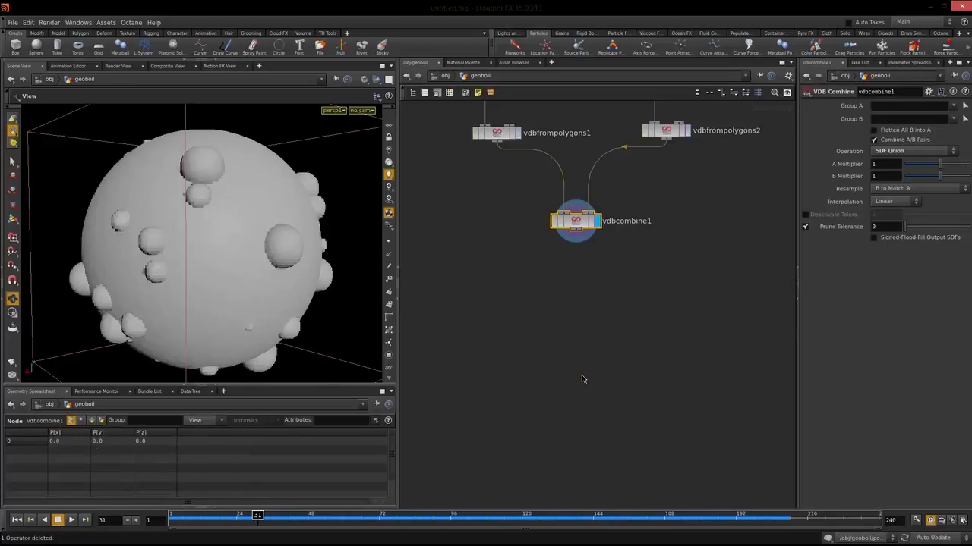
middle_click_drag(595, 287, 527, 451)
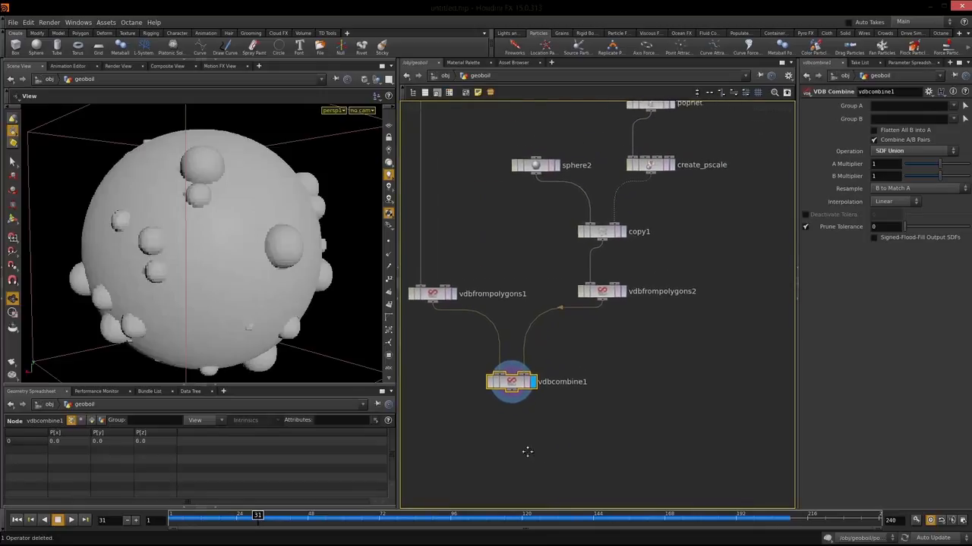
middle_click_drag(651, 387, 666, 434)
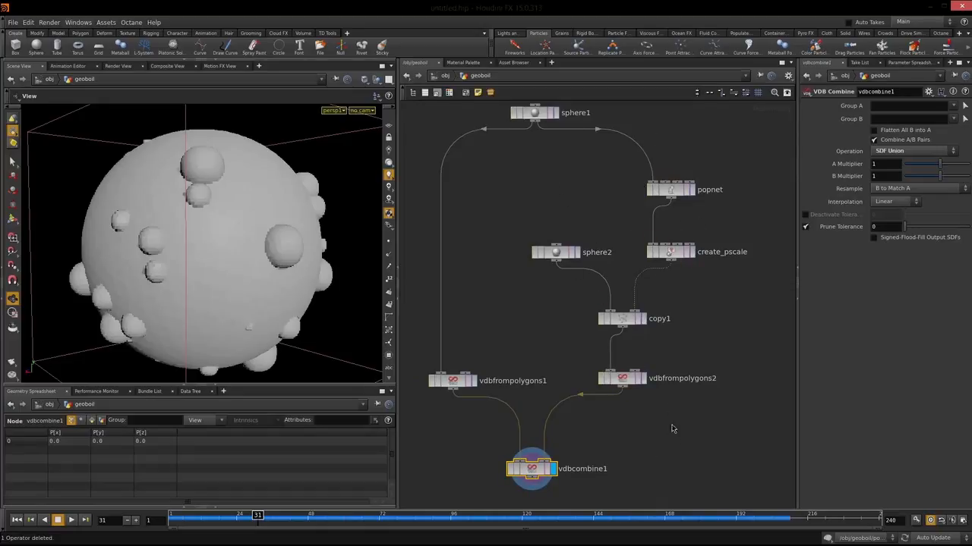
left_click_drag(456, 386, 440, 383)
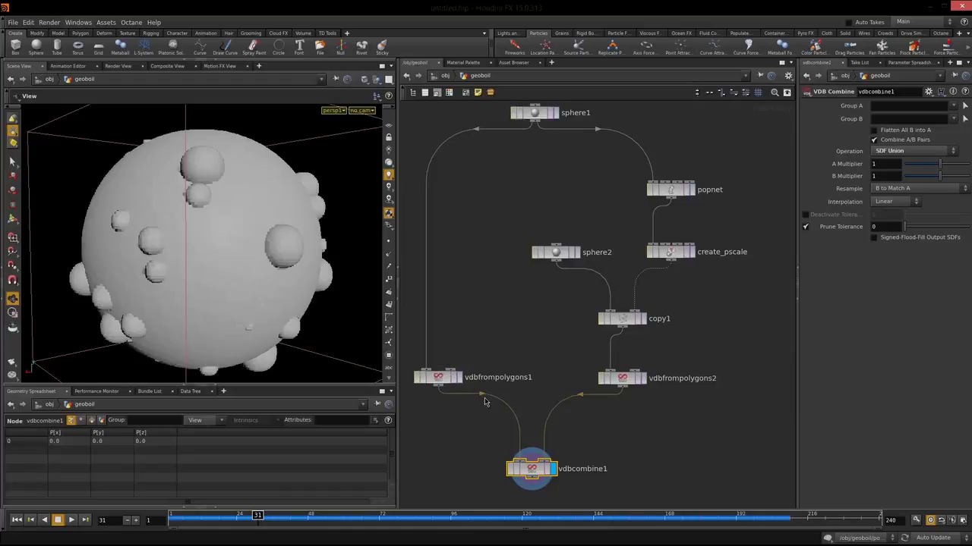
scroll(689, 321, "down", 4)
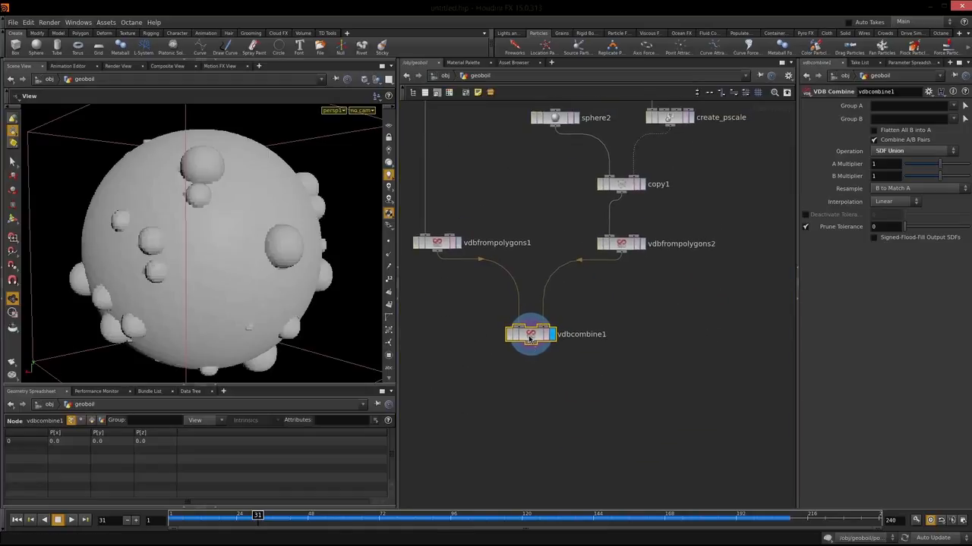
left_click_drag(534, 343, 485, 342)
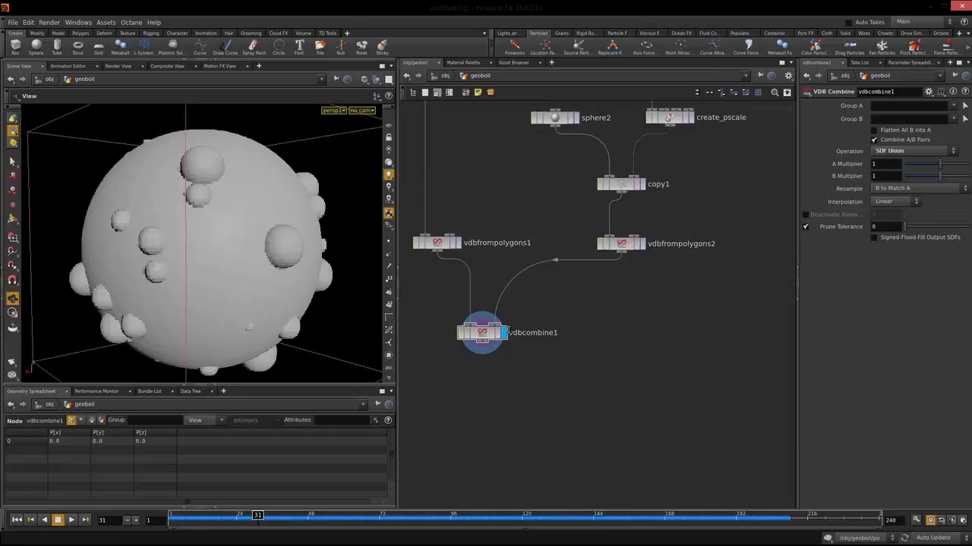
mouse_move(214, 239)
left_mouse_down()
mouse_move(245, 271)
mouse_move(308, 247)
mouse_move(213, 246)
mouse_move(227, 243)
left_mouse_up()
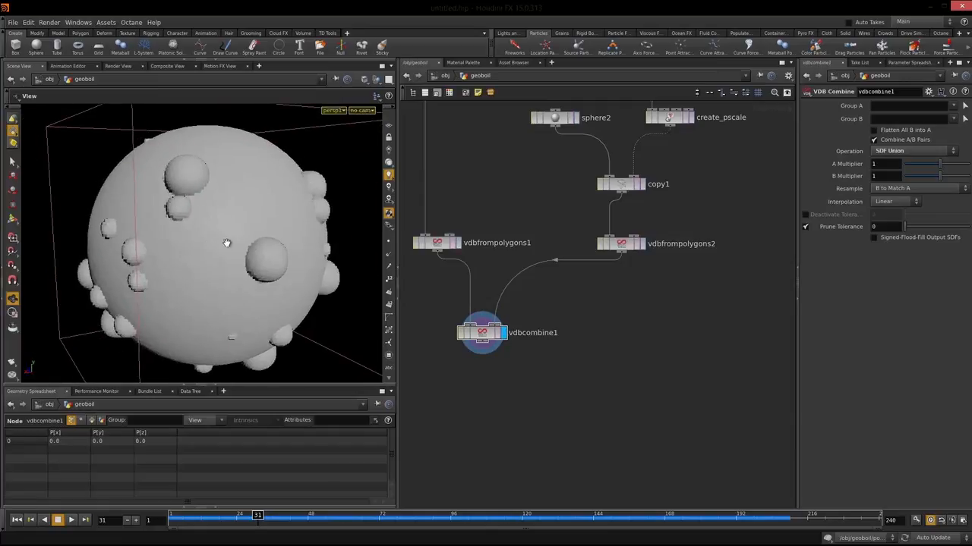
- Add a VDB Reshape SDF node, connect vdbfrompolygons2 to its first input and display it
left_click(644, 244)
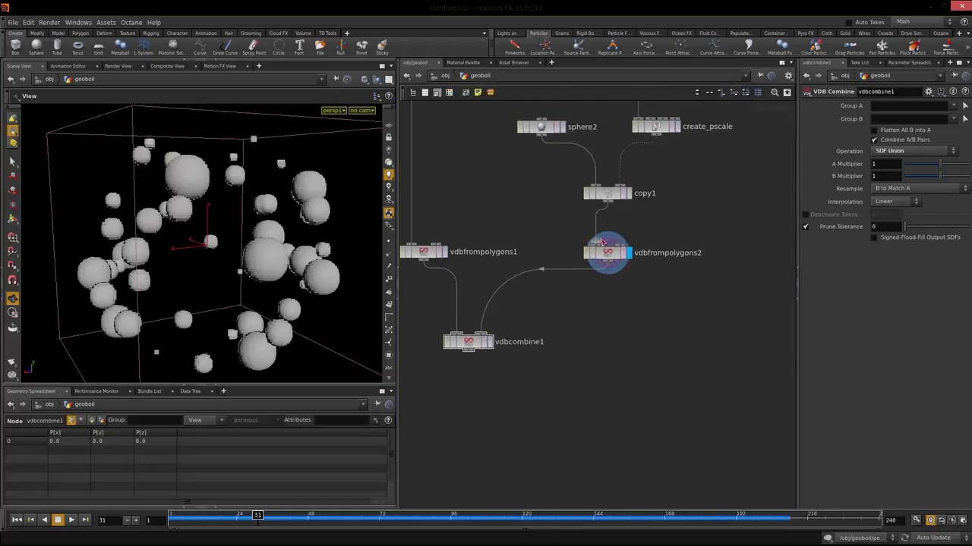
left_click(607, 255)
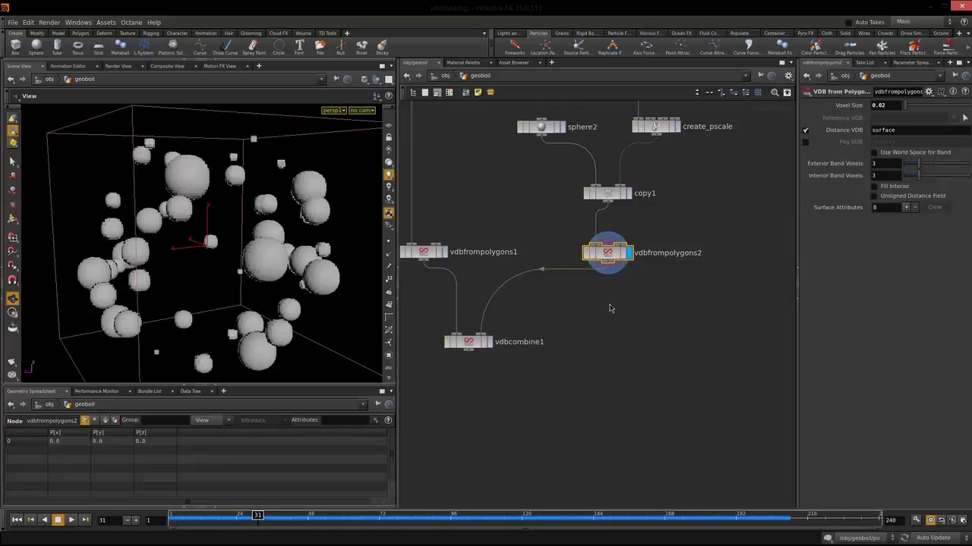
key("Tab")
type("vdb")
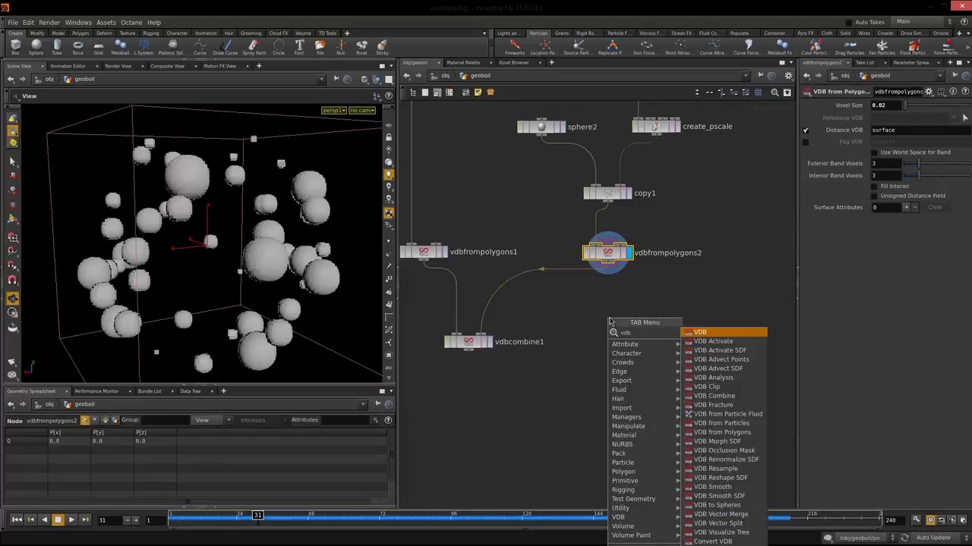
type(" res")
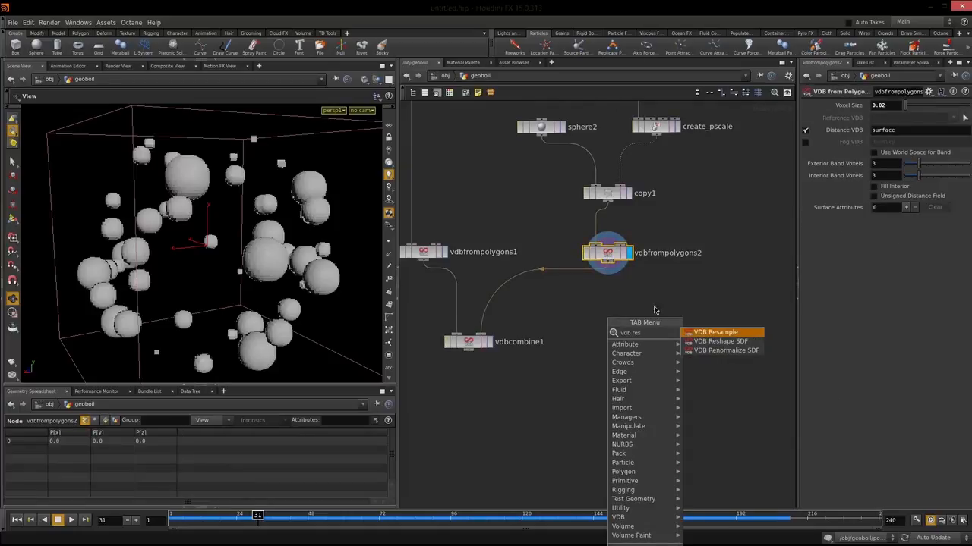
left_click(734, 342)
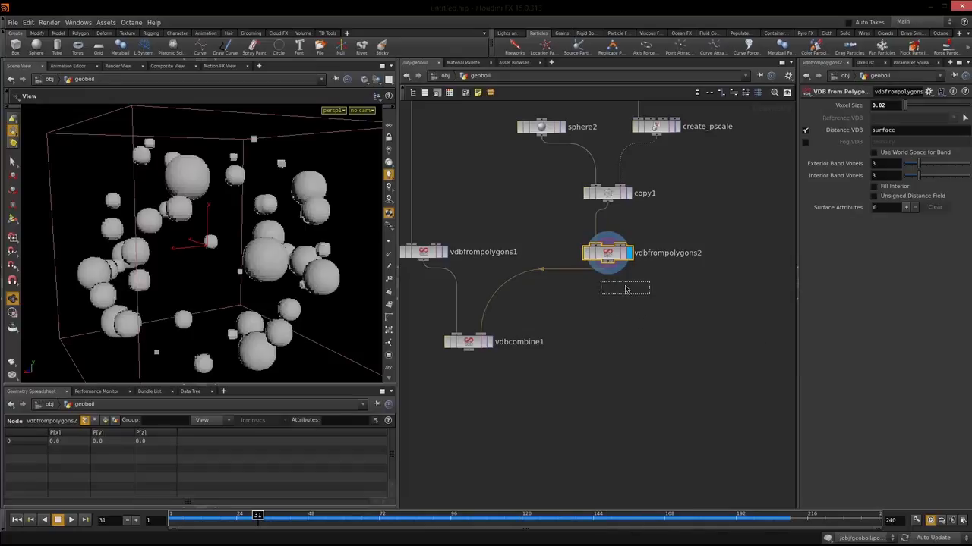
left_click(614, 322)
left_click_drag(608, 272, 601, 320)
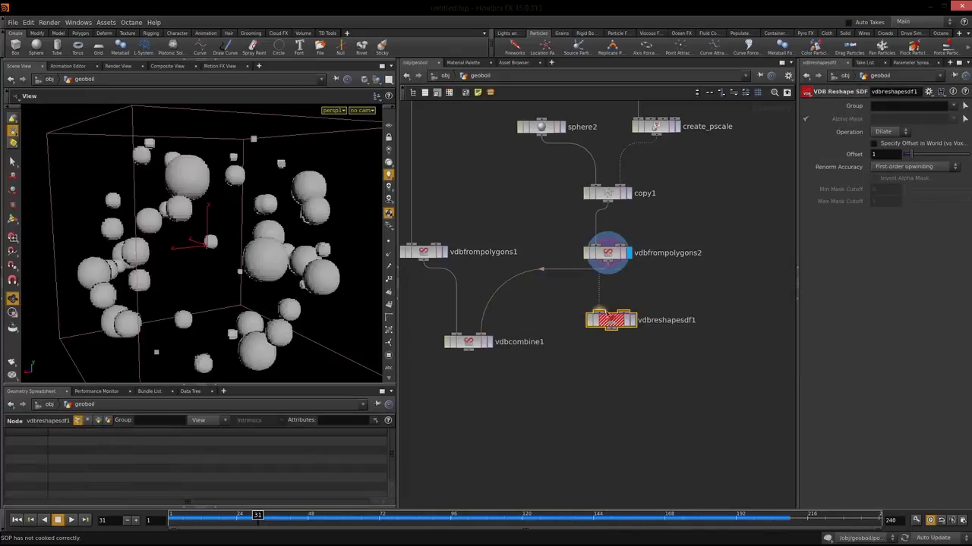
left_click(632, 319)
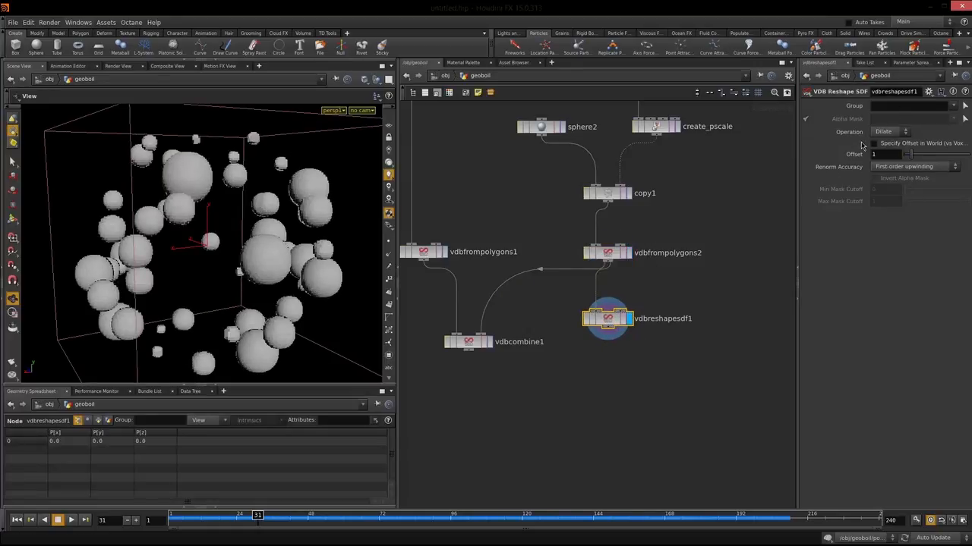
- Set vdbreshapesdf1's operation to Erode with an offset of 2
left_click_drag(912, 157, 924, 154)
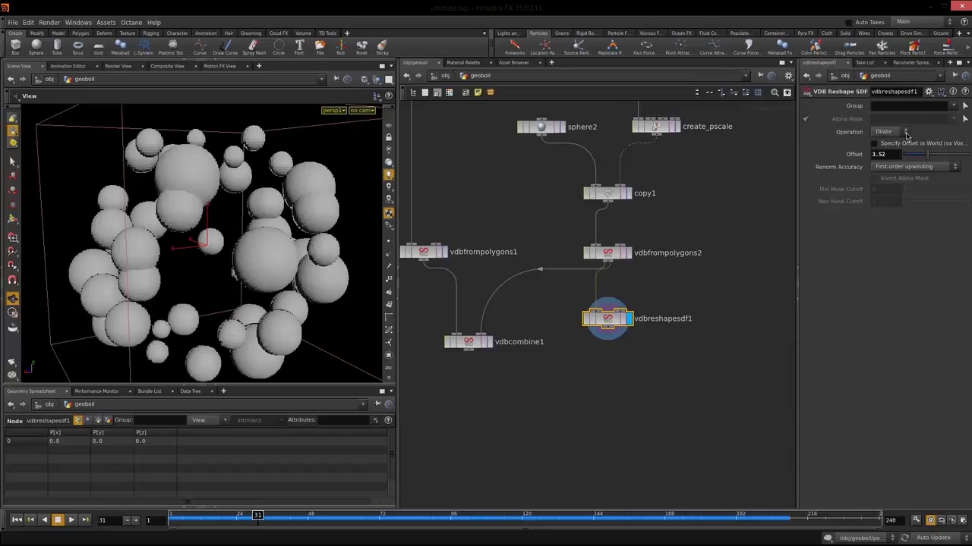
left_click(906, 134)
left_click(888, 149)
left_click_drag(927, 156, 851, 161)
type("2")
key("Return")
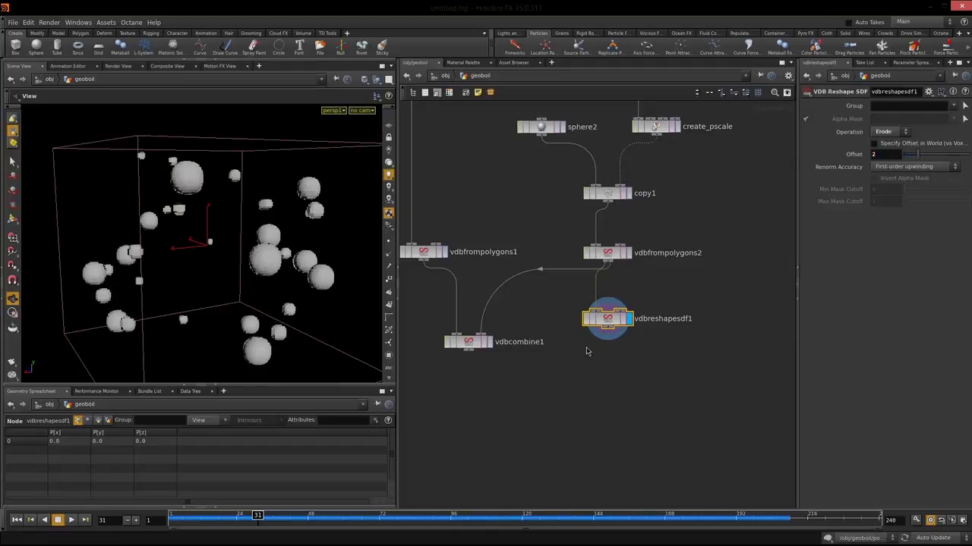
- Toggle the bypass of vdbreshapesdf1 repeatedly to compare the original and eroded spheres, leaving the node active
scroll(586, 350, "up", 4)
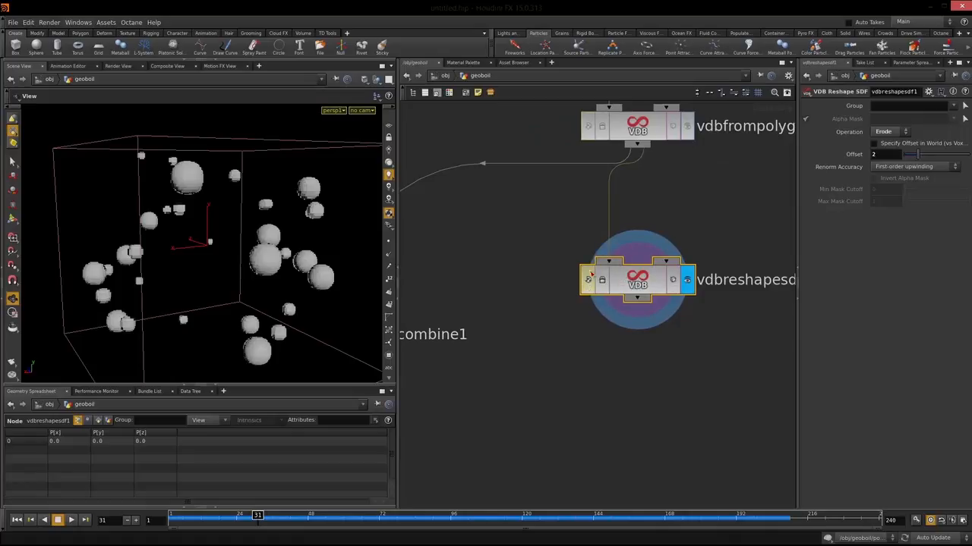
left_click(588, 283)
left_click(588, 284)
left_click(588, 283)
left_click(588, 282)
left_click(588, 283)
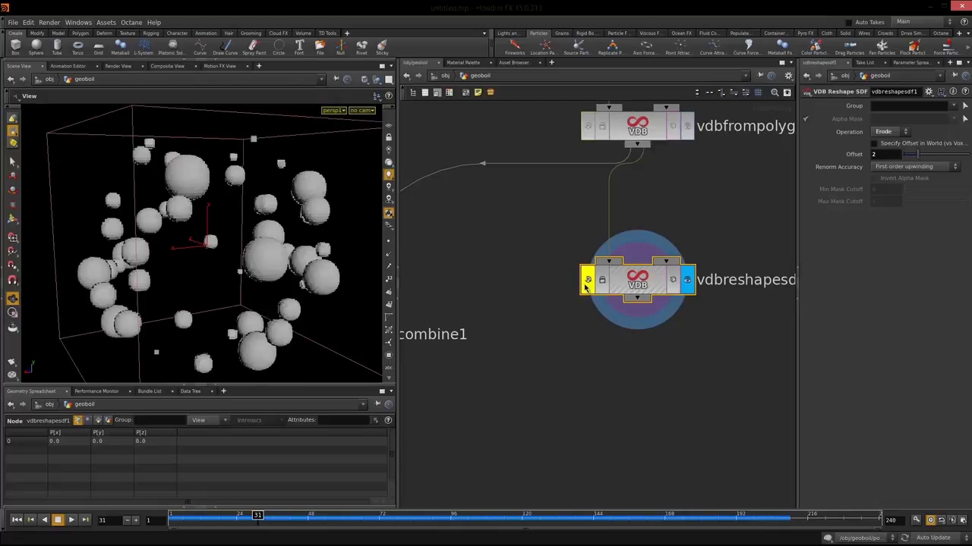
left_click(588, 282)
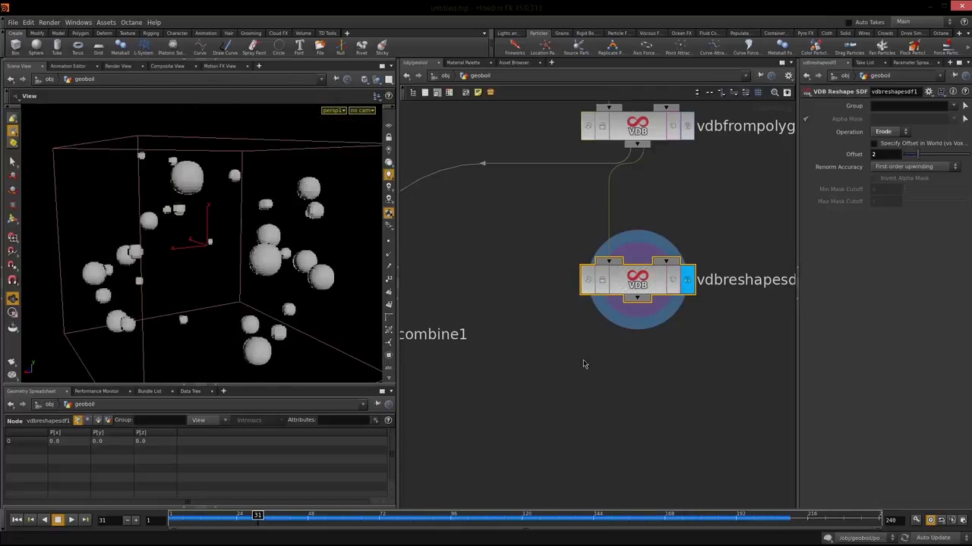
- Place vdbcombine1 level with vdbreshapesdf1 and add another VDB Combine node below them
scroll(583, 364, "down", 5)
left_click_drag(521, 315, 536, 299)
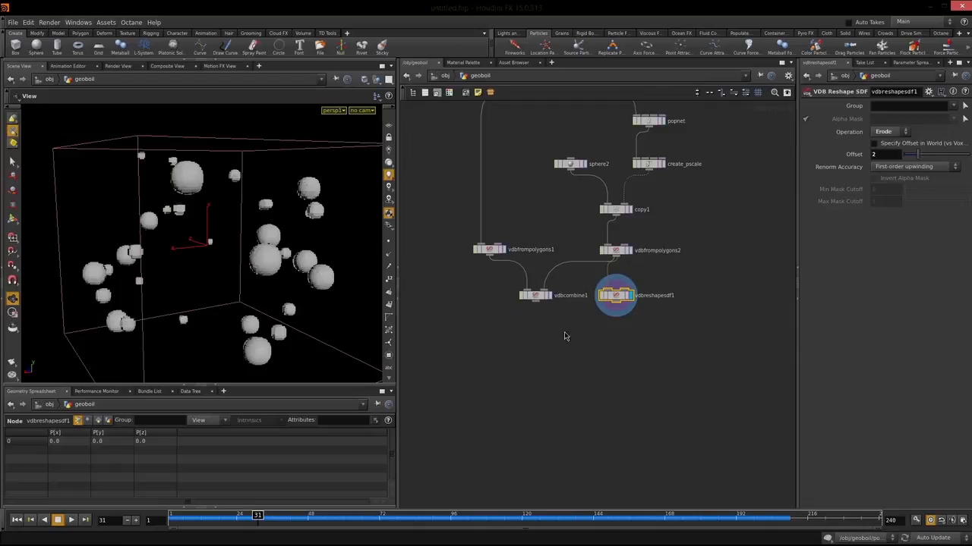
scroll(574, 345, "up", 5)
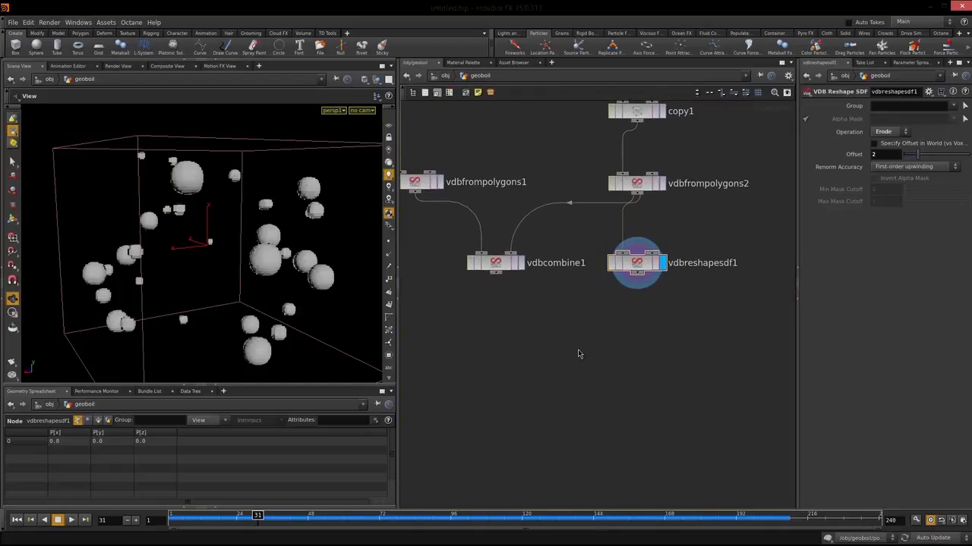
key("Tab")
type("vdb comb")
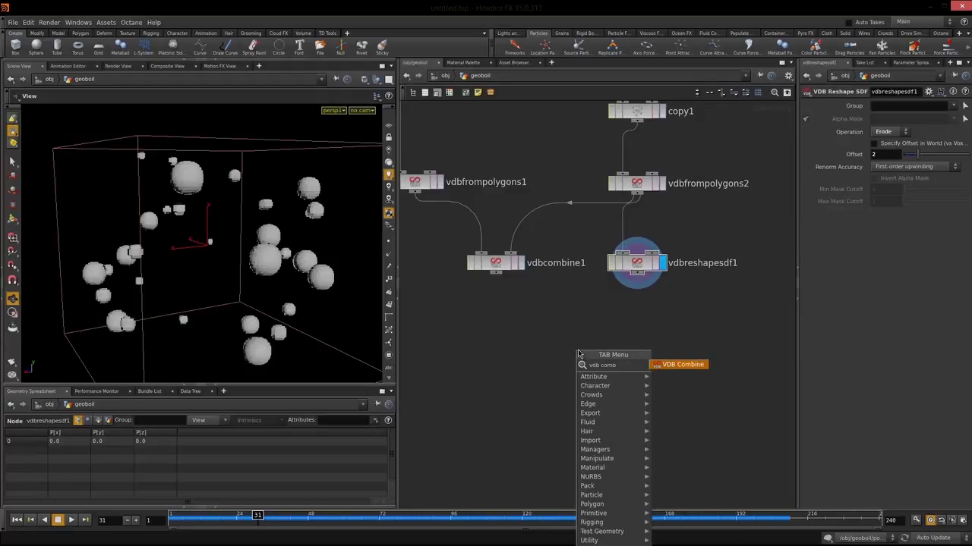
key("Return")
left_click(577, 340)
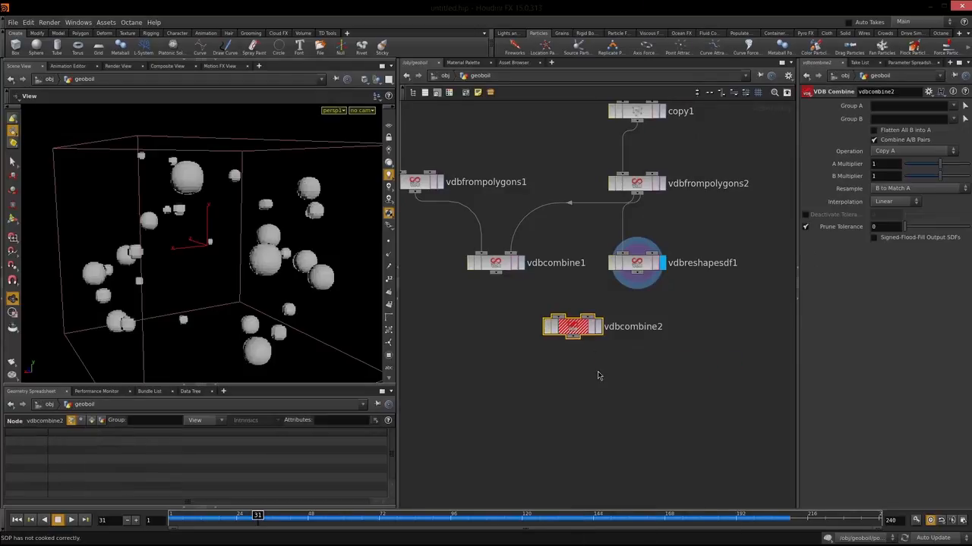
- Connect vdbcombine1 to the new VDB Combine node's first input and vdbreshapesdf1 to its second, and display it
left_click_drag(495, 272, 542, 303)
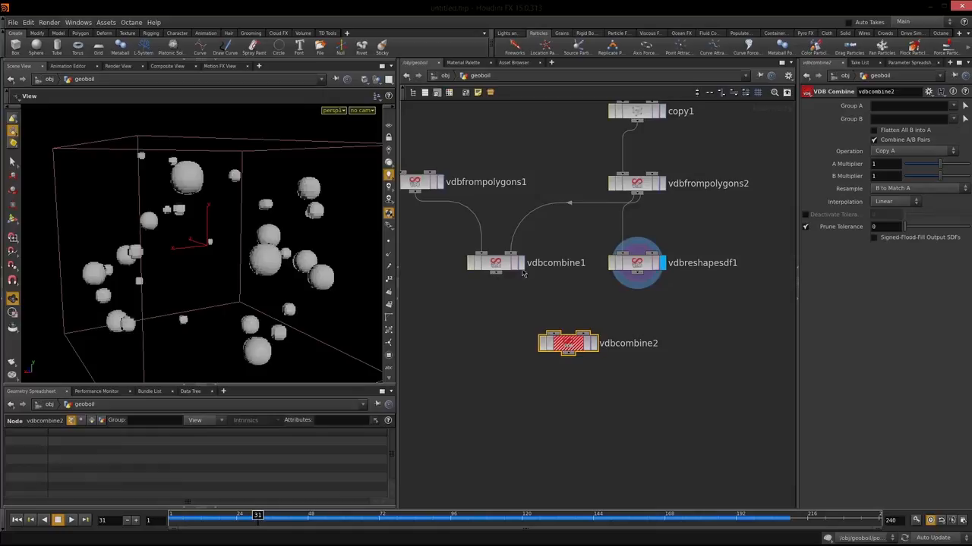
left_click_drag(495, 273, 554, 334)
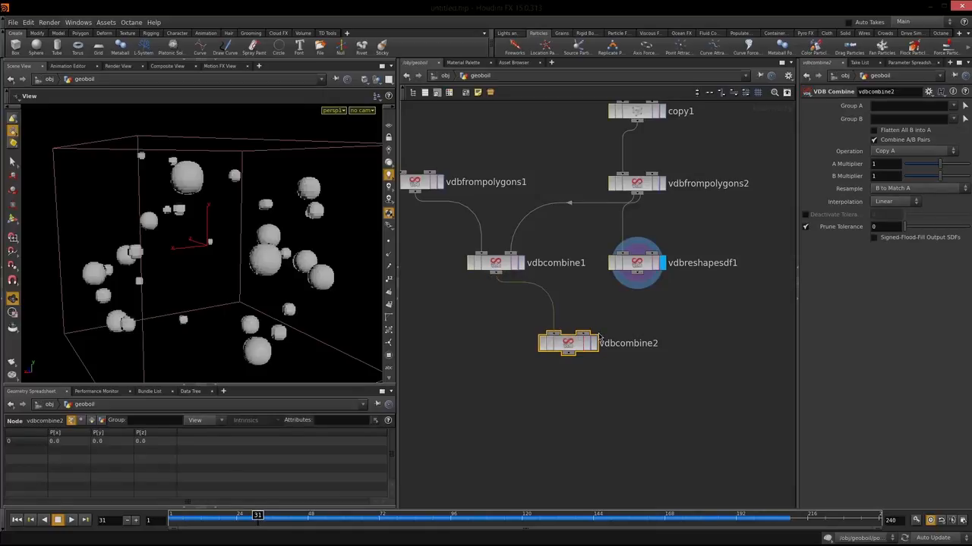
left_click_drag(589, 325, 571, 355)
left_click(595, 346)
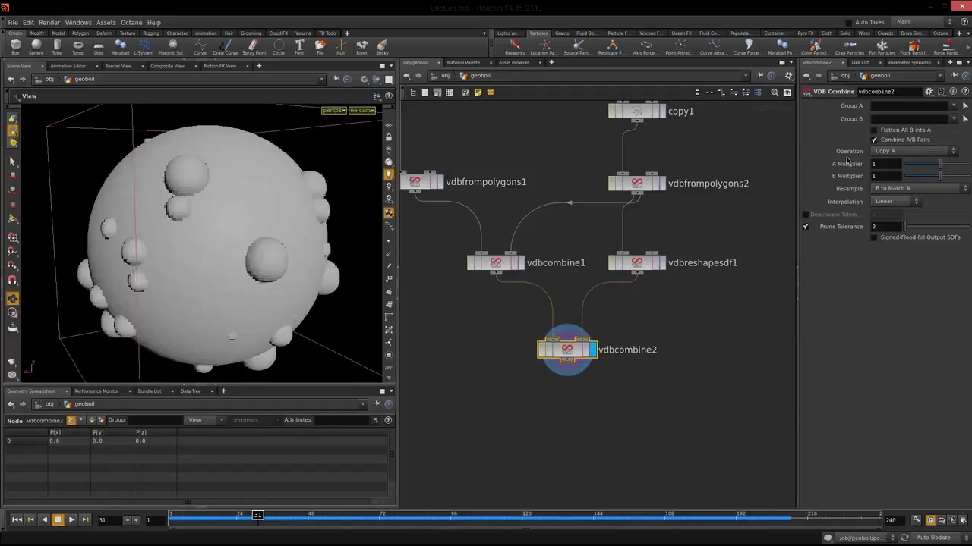
- Set vdbcombine2's operation to SDF Difference
left_click(904, 151)
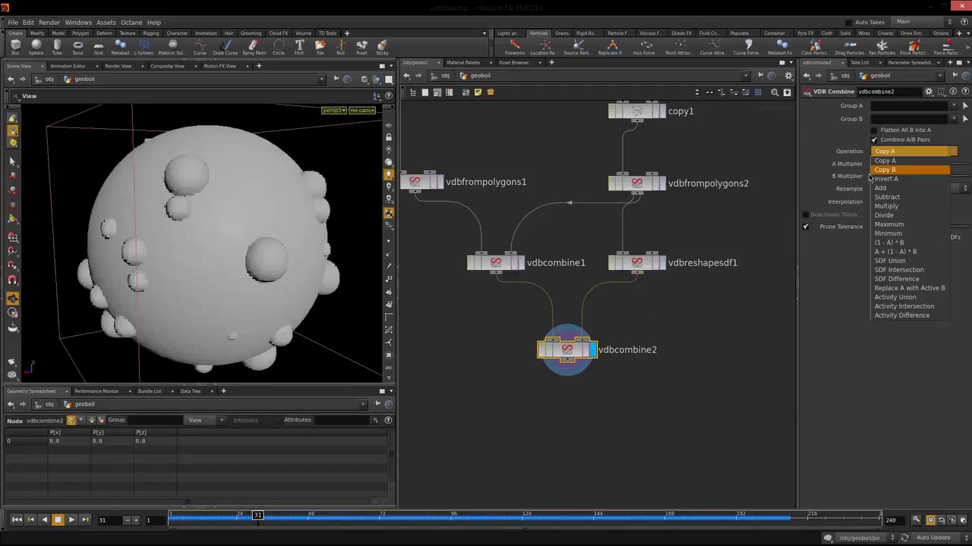
left_click(915, 279)
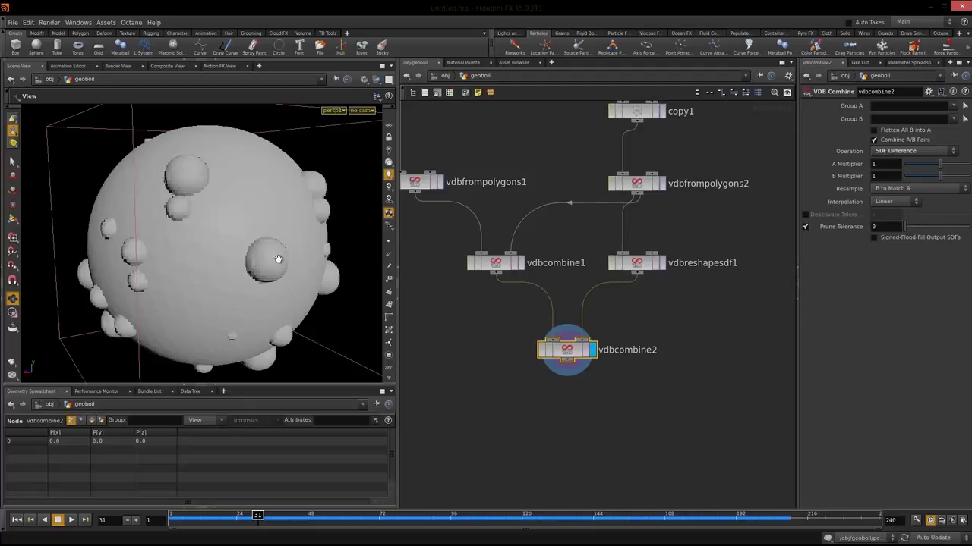
- Examine the SDF difference result from several angles, up close around the bubbles and as a whole sphere
left_click_drag(273, 241, 314, 225)
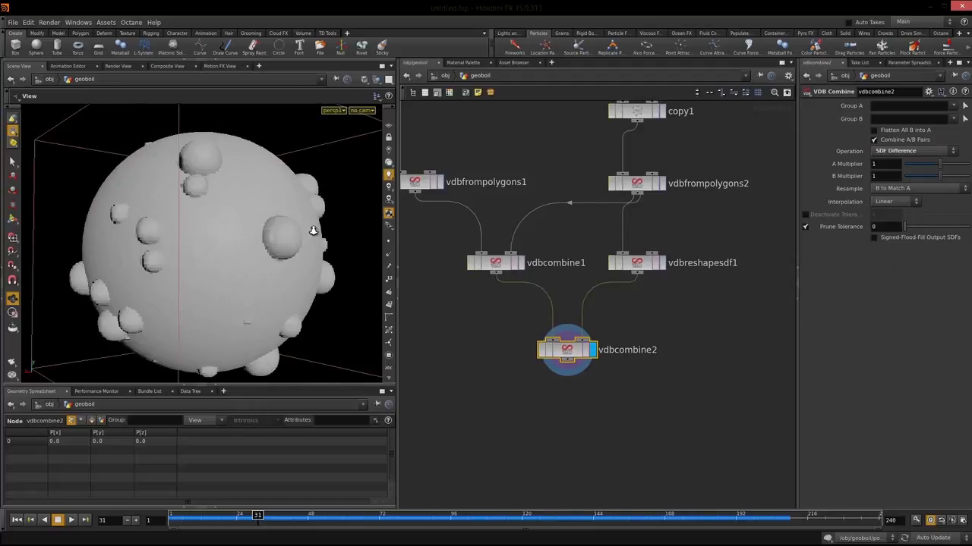
scroll(190, 290, "up", 6)
left_click_drag(244, 296, 206, 273)
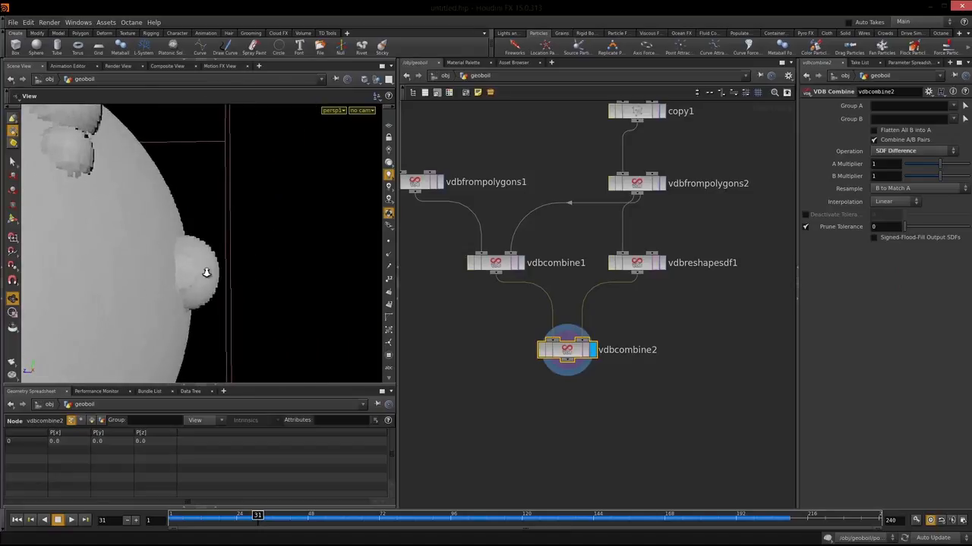
right_click_drag(206, 274, 230, 306)
middle_click_drag(230, 306, 185, 183)
right_click_drag(186, 184, 233, 217)
left_click_drag(232, 217, 211, 247)
right_click_drag(212, 247, 126, 239)
left_click_drag(126, 239, 136, 237)
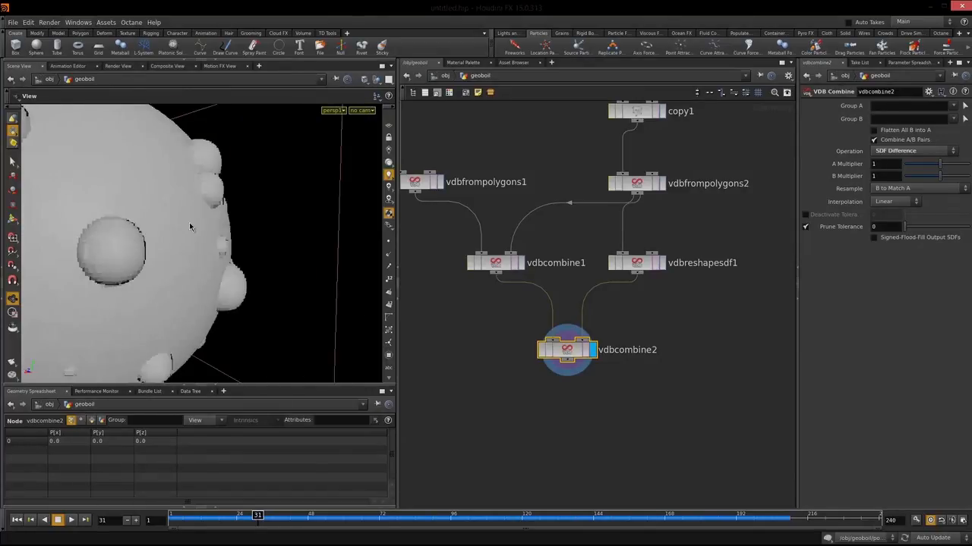
middle_click_drag(189, 223, 273, 227)
right_click_drag(273, 228, 251, 234)
left_click_drag(251, 234, 342, 266)
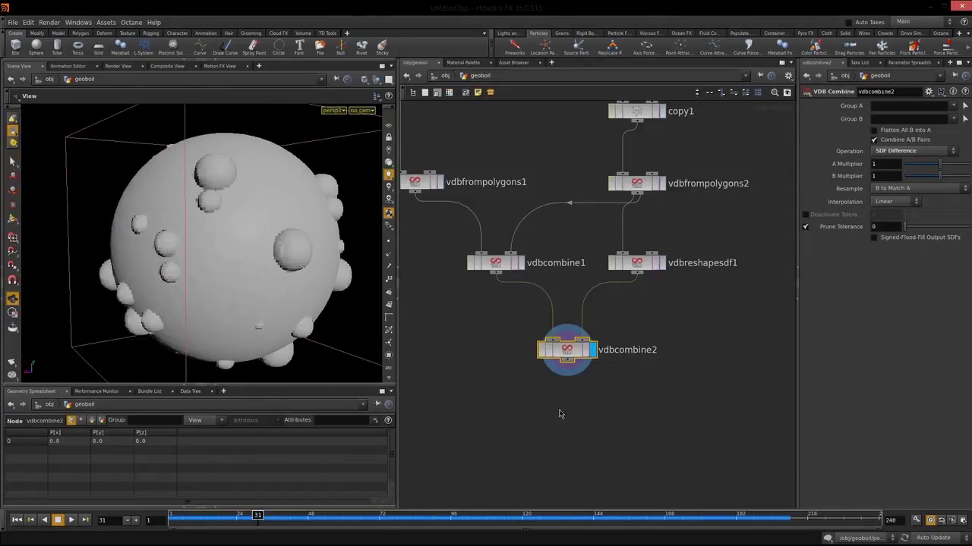
- Append a Convert VDB node to vdbcombine2, display it and set it to convert to Polygons
key("Tab")
type("co")
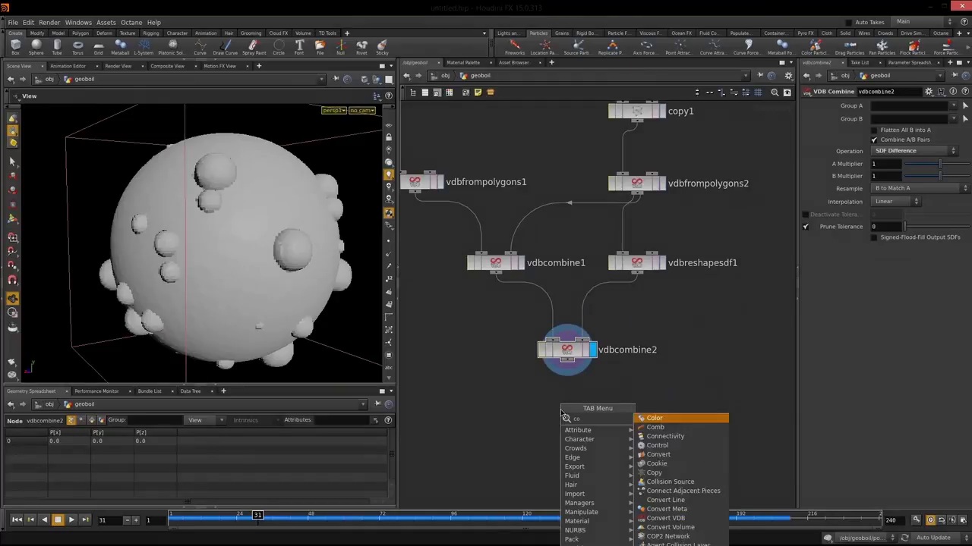
type("nvert vdb")
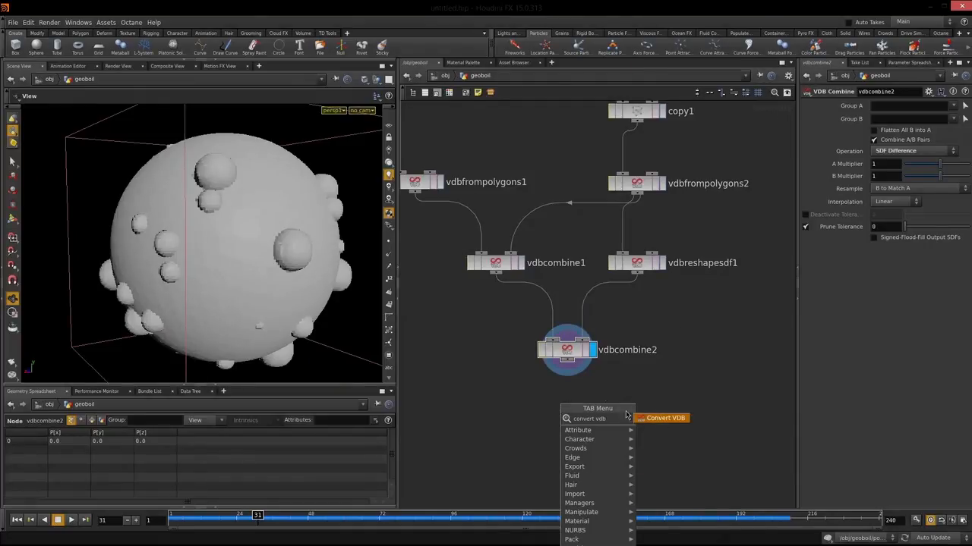
left_click(664, 419)
left_click(564, 416)
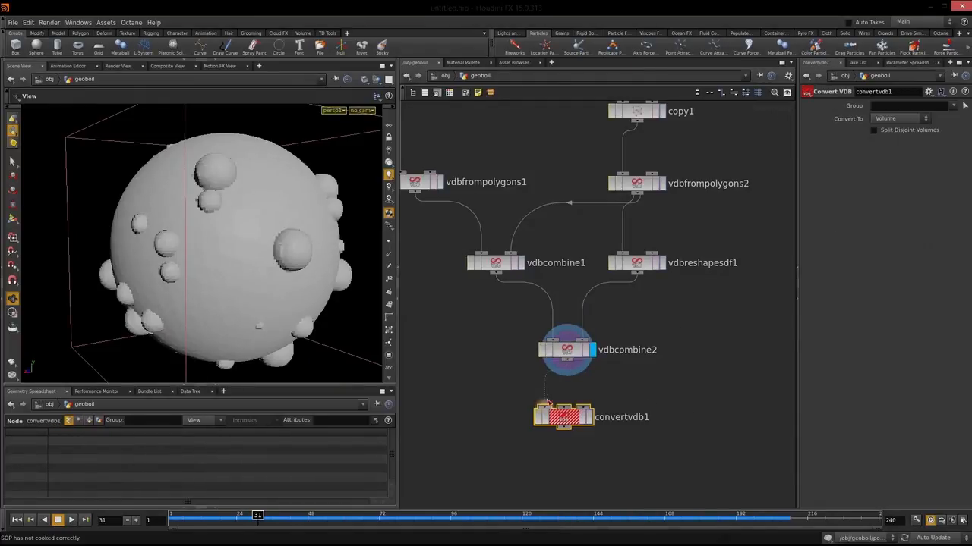
left_click(591, 417)
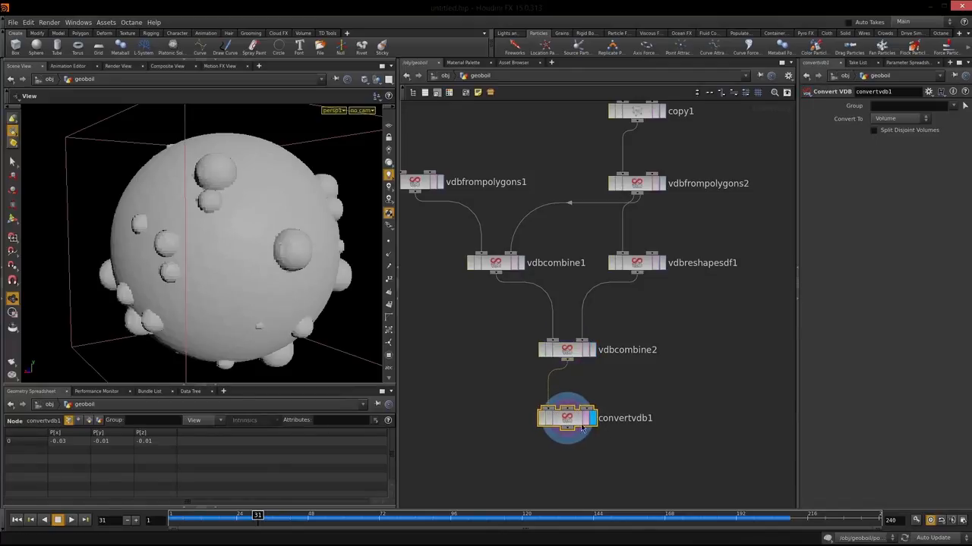
left_click(900, 119)
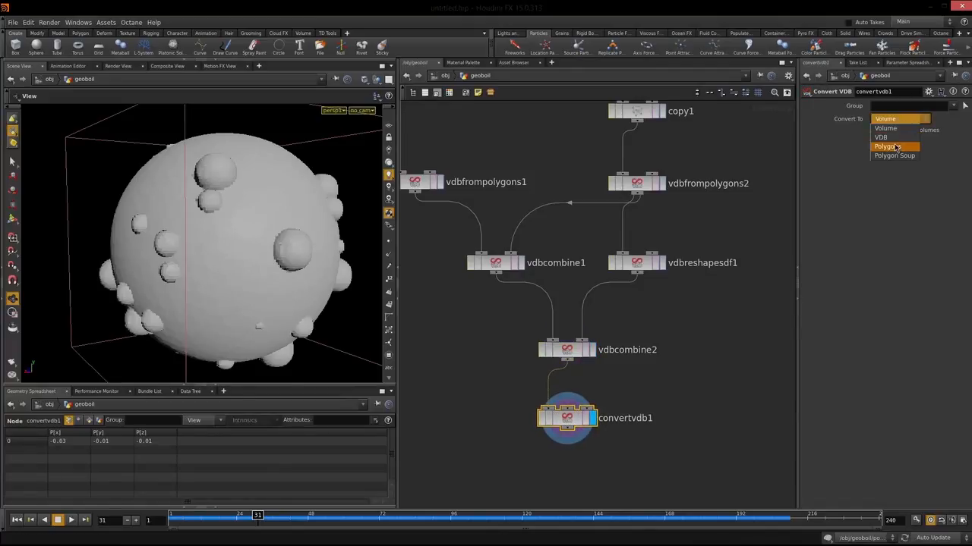
left_click(898, 148)
- Inspect the converted polygon mesh up close around the bubbles and their cut-out edges
left_click_drag(264, 250, 169, 247)
right_click_drag(170, 248, 217, 227)
left_click_drag(217, 227, 227, 262)
middle_click_drag(228, 262, 172, 208)
right_click_drag(172, 208, 412, 199)
left_click_drag(220, 225, 205, 246)
left_click_drag(124, 253, 224, 242)
left_click_drag(127, 297, 279, 193)
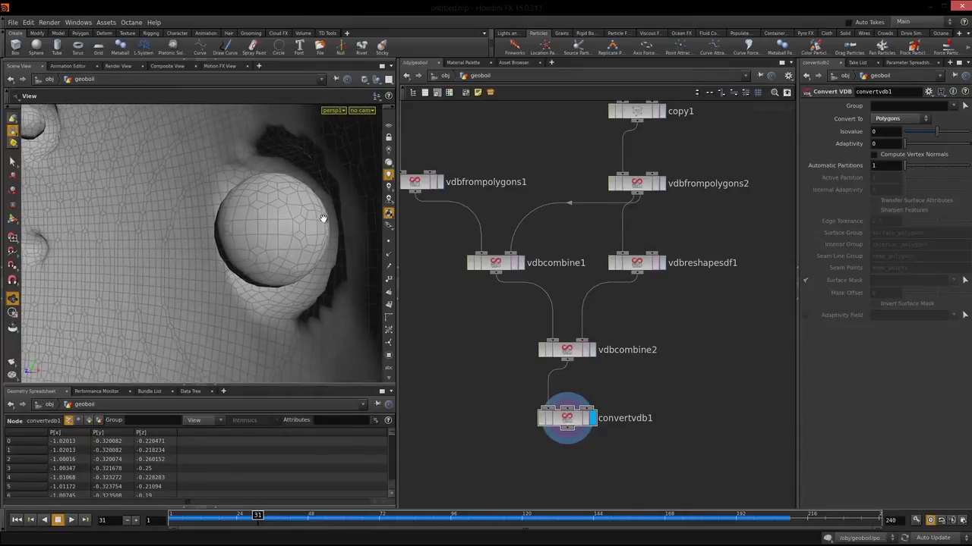
left_click_drag(315, 250, 303, 205)
right_click_drag(303, 205, 187, 264)
left_click_drag(186, 264, 247, 173)
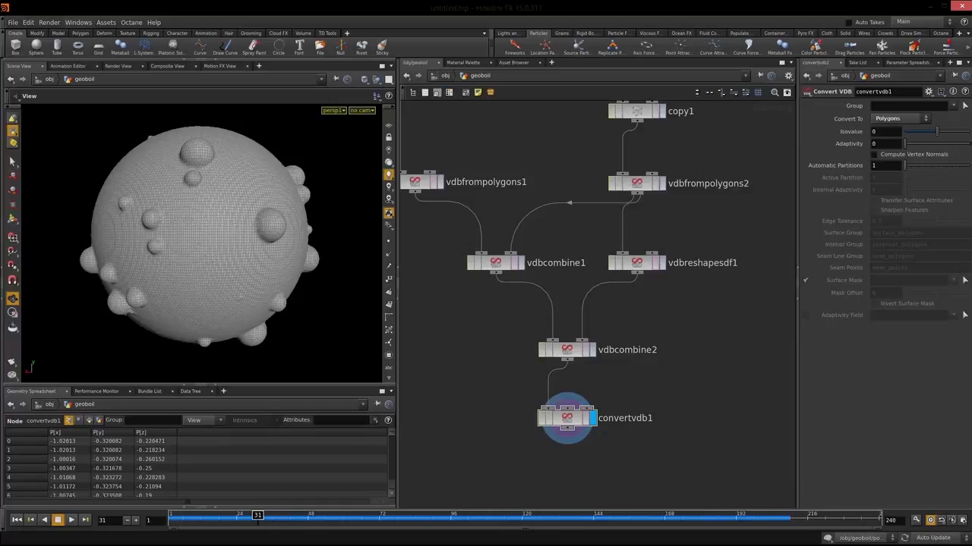
- Switch to the browser's Vimeo page to view the boiling geometry reference image
left_click(55, 545)
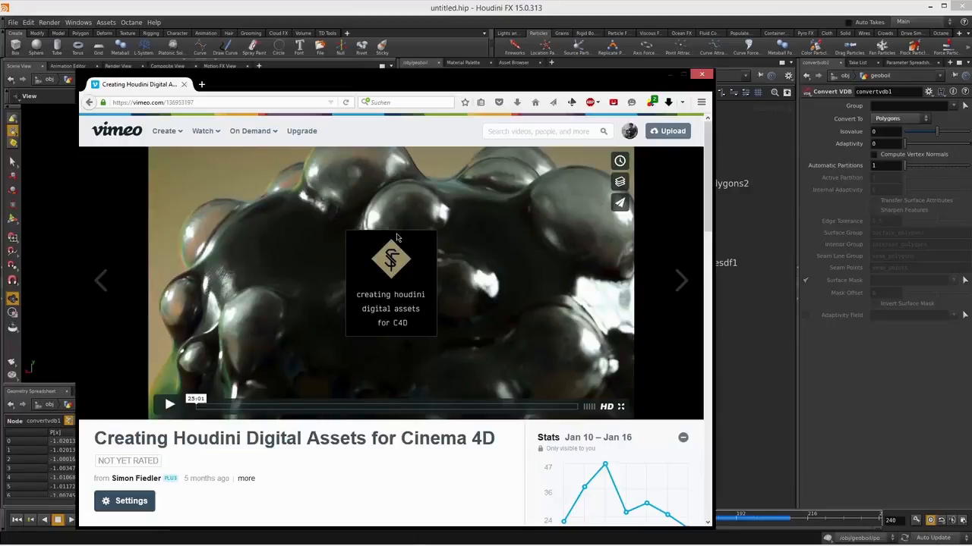
left_click_drag(480, 77, 531, 51)
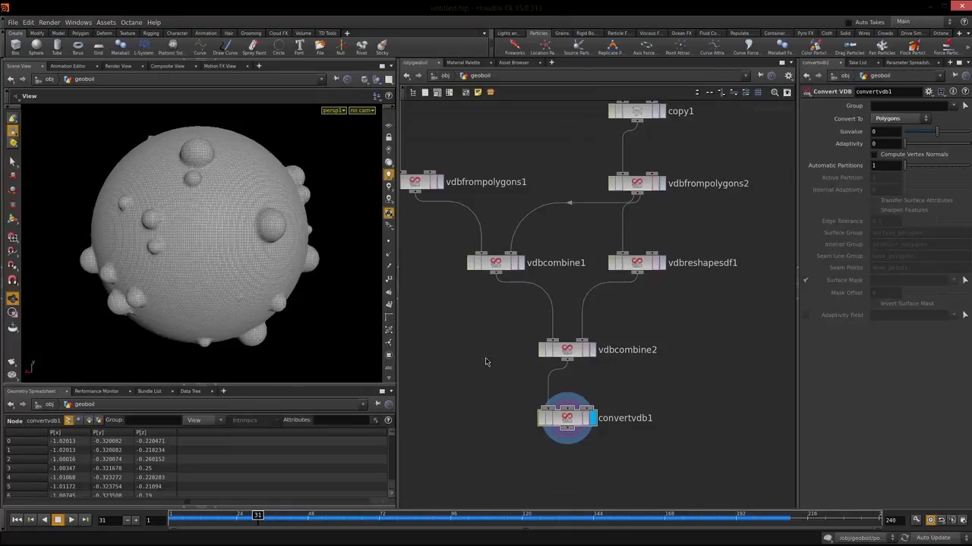
- Back in Houdini, review the whole node network and examine where the bubbles meet the base sphere
scroll(486, 362, "down", 8)
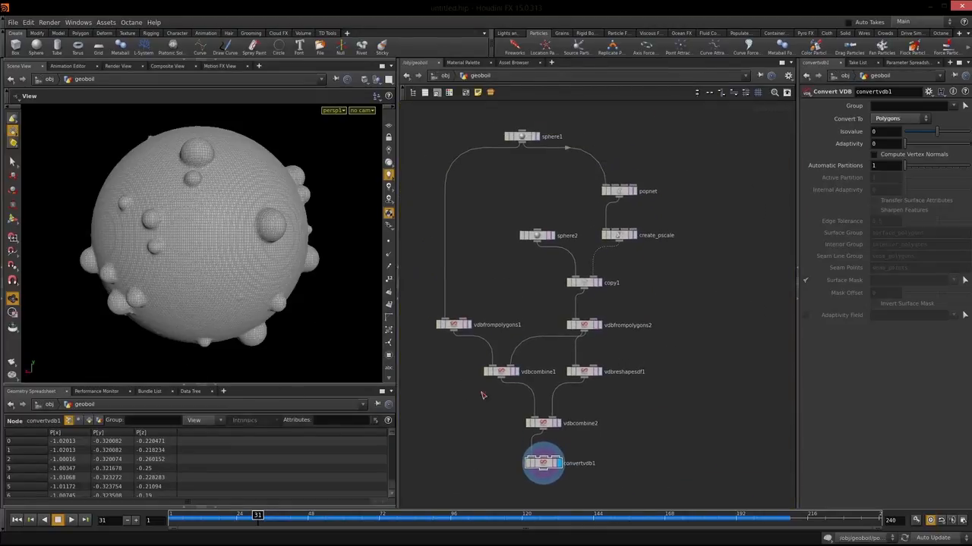
mouse_move(124, 255)
left_mouse_down()
mouse_move(87, 263)
mouse_move(141, 261)
left_mouse_up()
middle_click_drag(205, 256, 252, 271)
right_click_drag(153, 284, 250, 239)
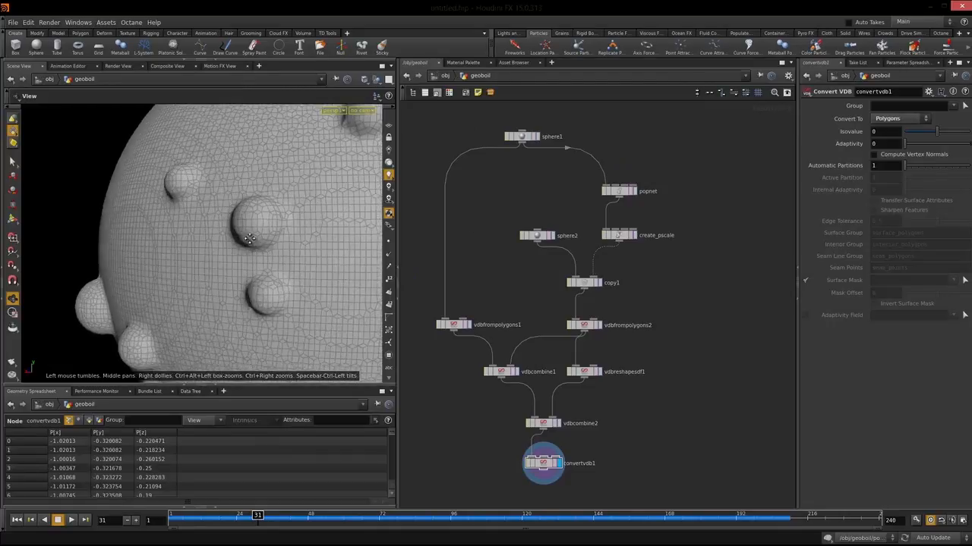
middle_click_drag(249, 239, 288, 217)
right_click_drag(182, 247, 210, 235)
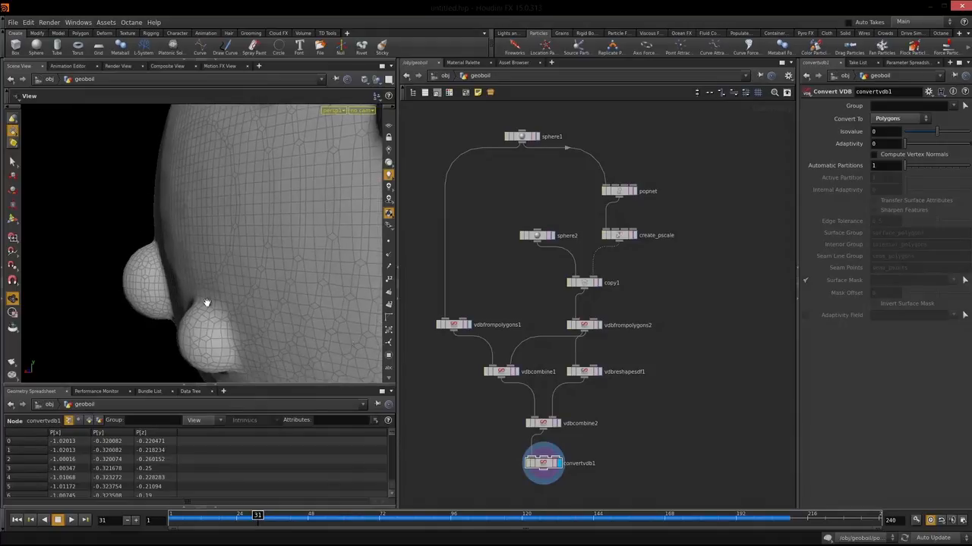
scroll(668, 366, "up", 4)
scroll(560, 363, "down", 3)
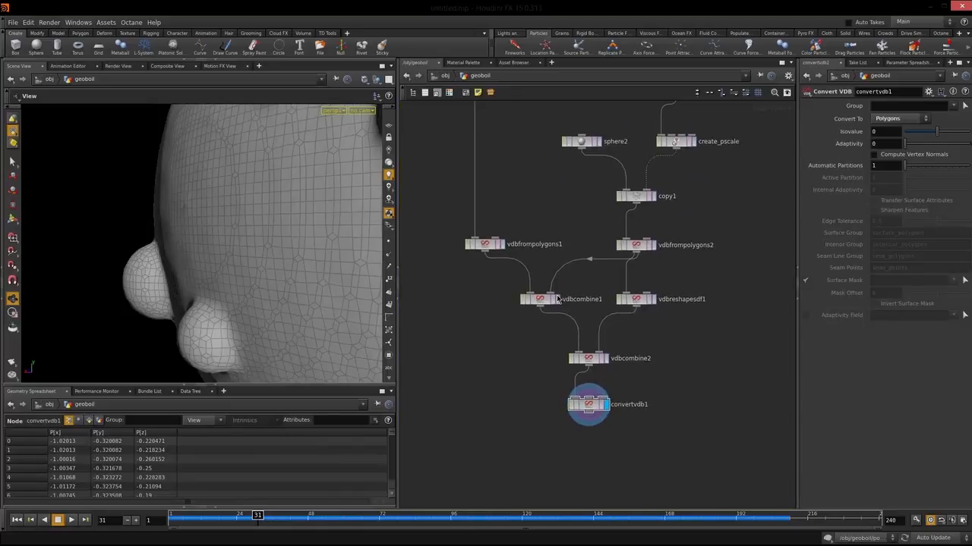
- Display vdbcombine1 and move vdbcombine2 and convertvdb1 down to make room below it
left_click(558, 300)
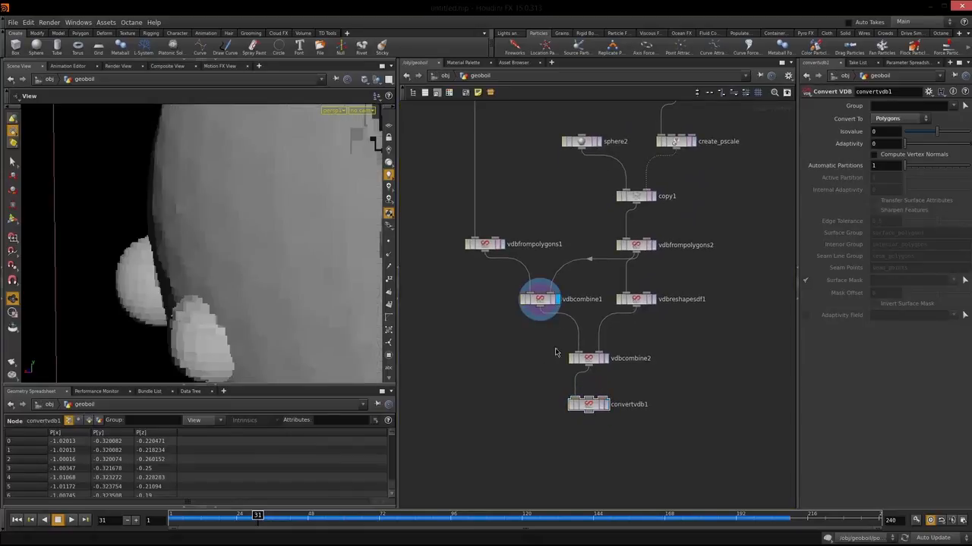
left_click_drag(543, 417, 582, 370)
left_click(649, 254)
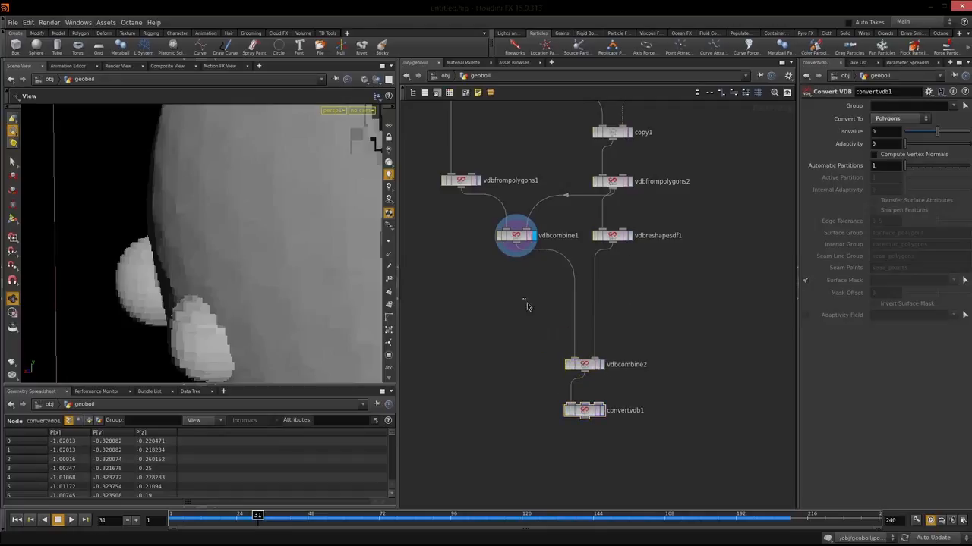
- Insert a VDB Smooth node between vdbcombine1 and vdbcombine2, placed directly below vdbcombine1
key("Tab")
type("vdb smo")
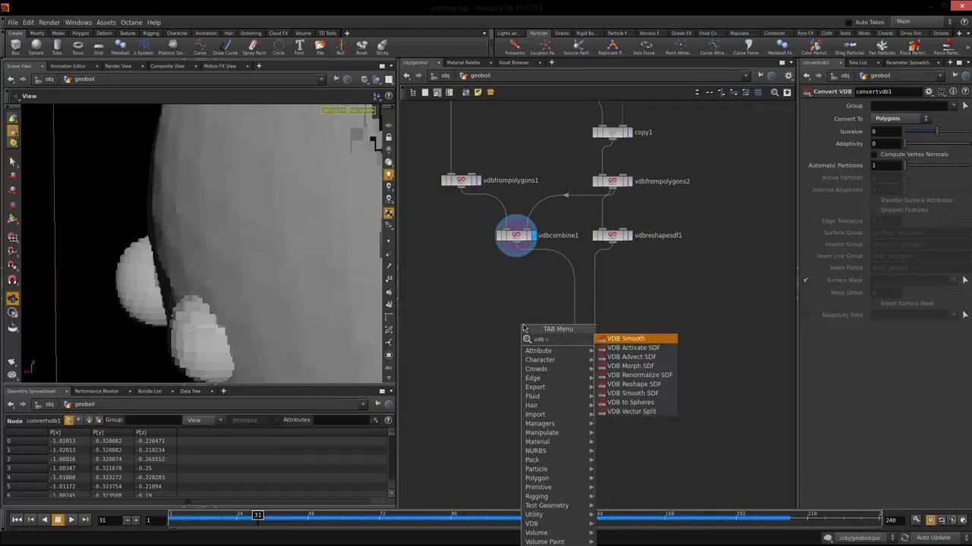
left_click(647, 339)
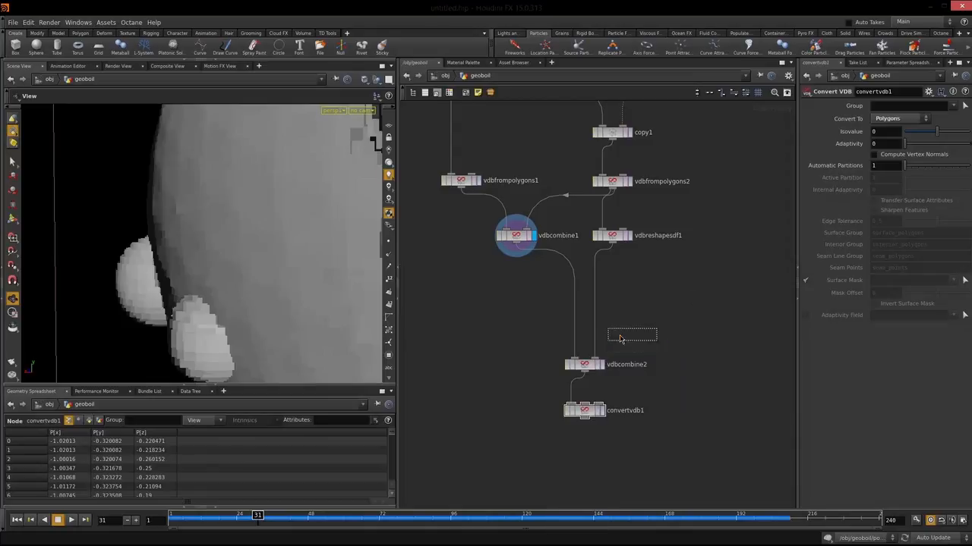
left_click(574, 276)
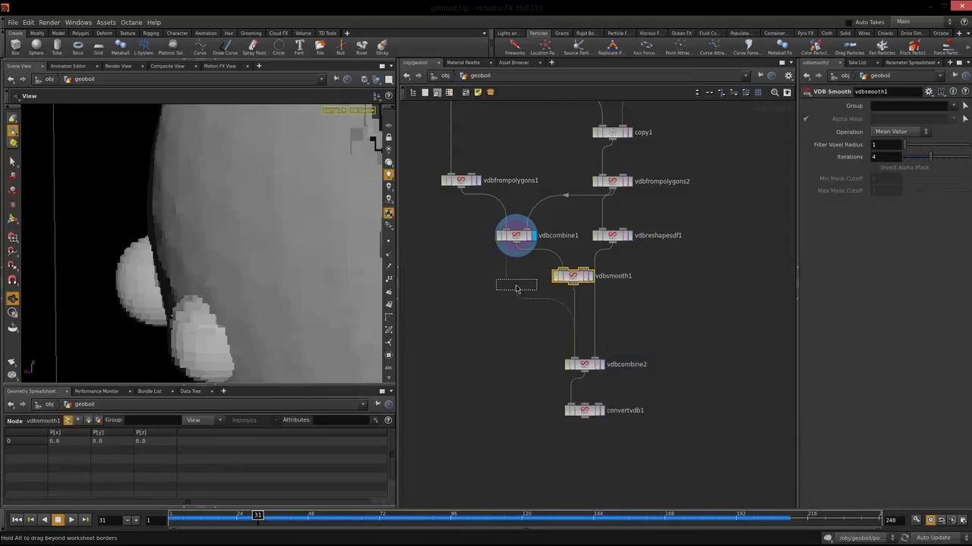
left_click_drag(589, 278, 537, 289)
- Display vdbsmooth1, vdbcombine2 and finally convertvdb1 in turn to check the effect of the smoothing
right_click_drag(157, 243, 7, 312)
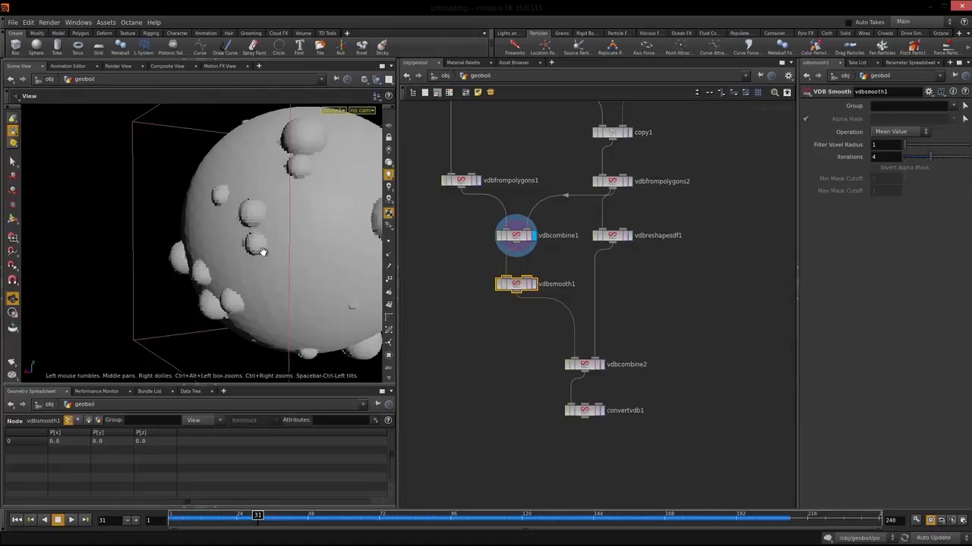
left_click(535, 284)
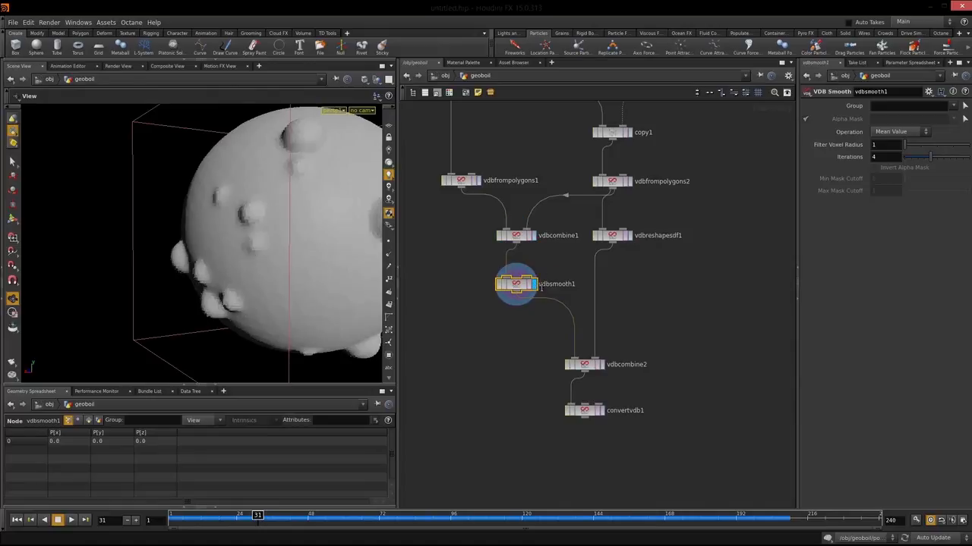
left_click_drag(248, 241, 328, 199)
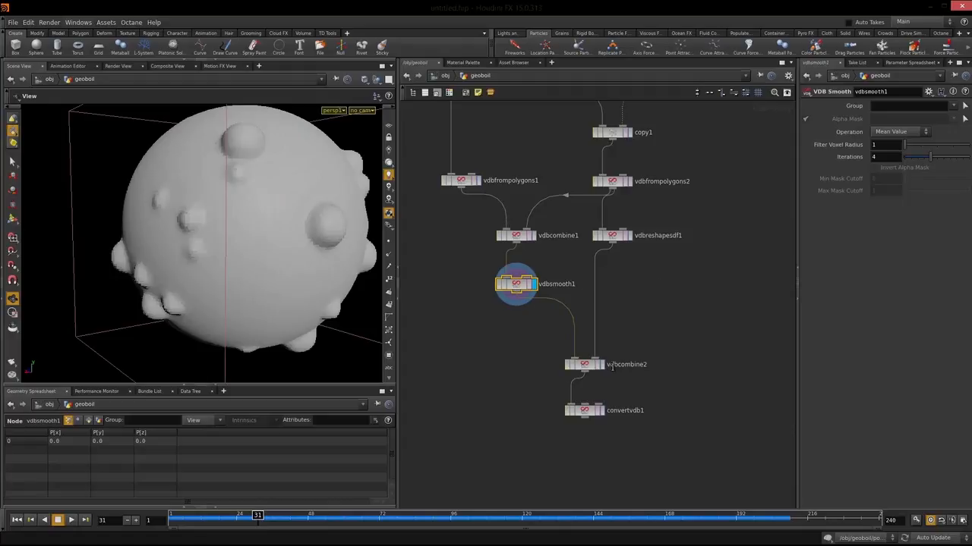
left_click(603, 367)
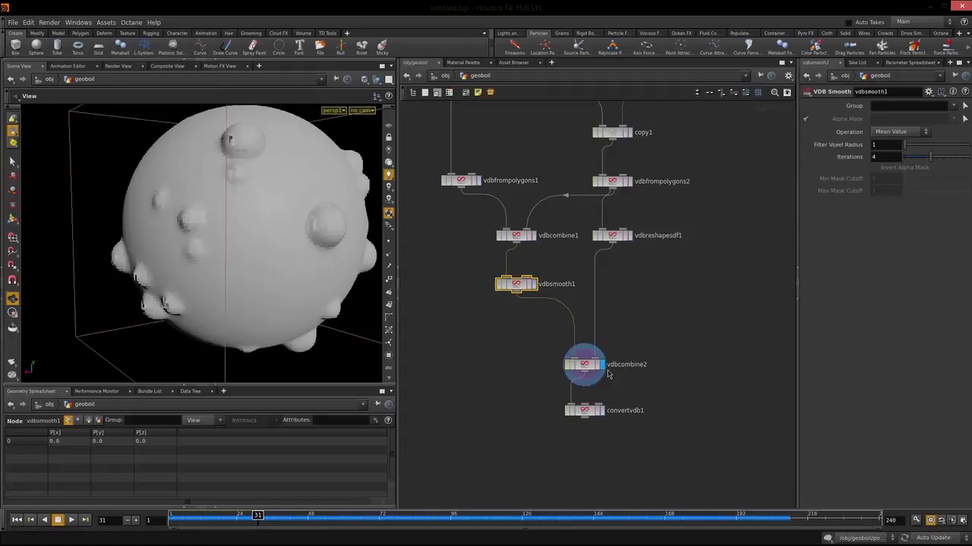
left_click(602, 413)
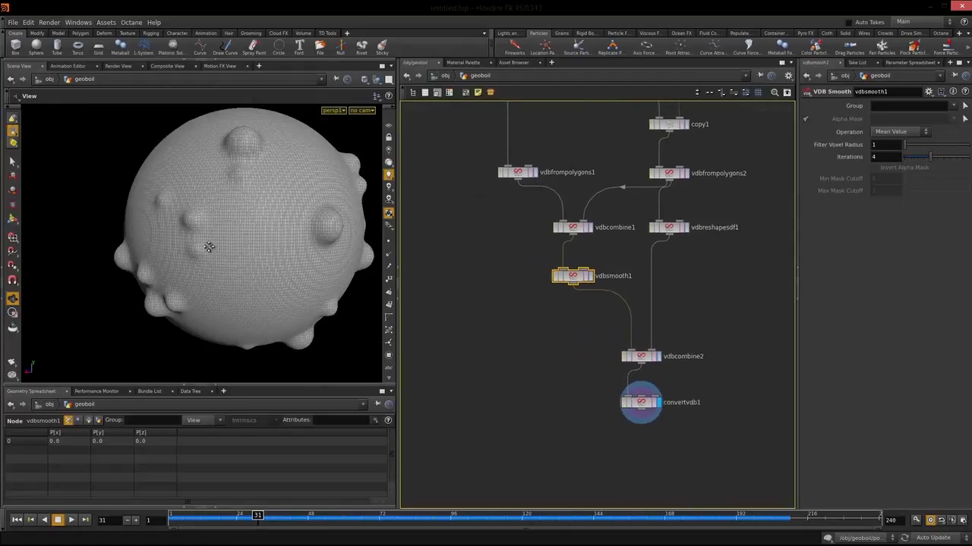
- Examine the smoothed polygon mesh from several angles, checking the transitions between the bubbles and the base sphere
left_click_drag(151, 255, 108, 260)
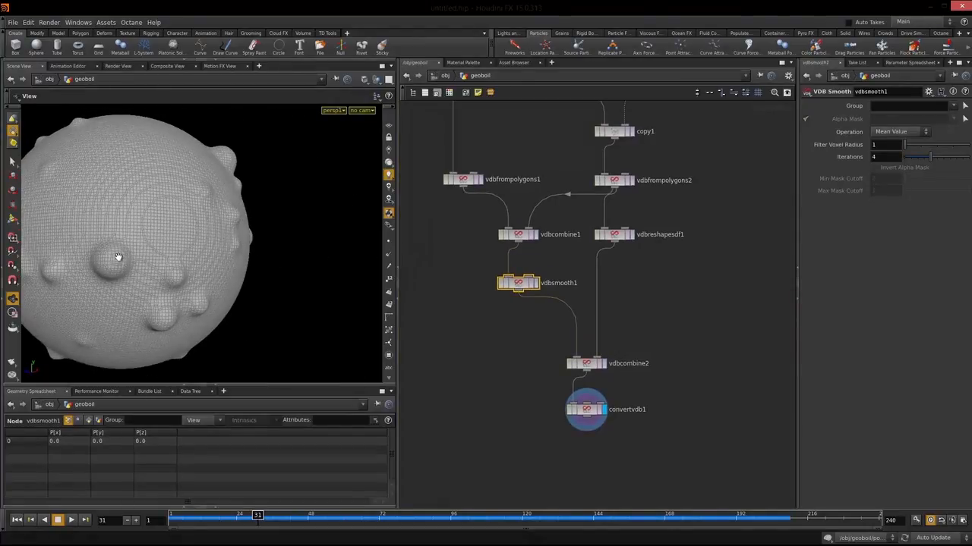
left_click_drag(180, 255, 191, 235)
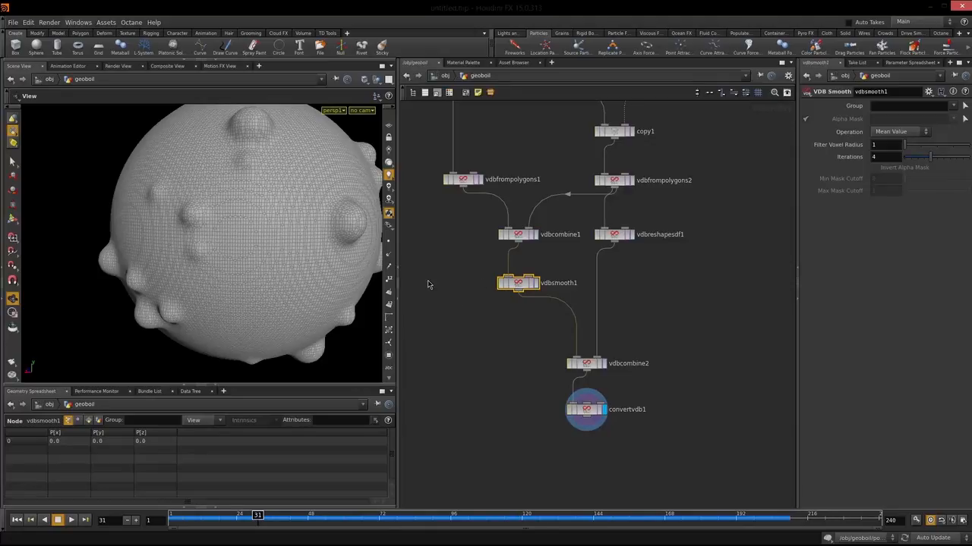
left_click(515, 314)
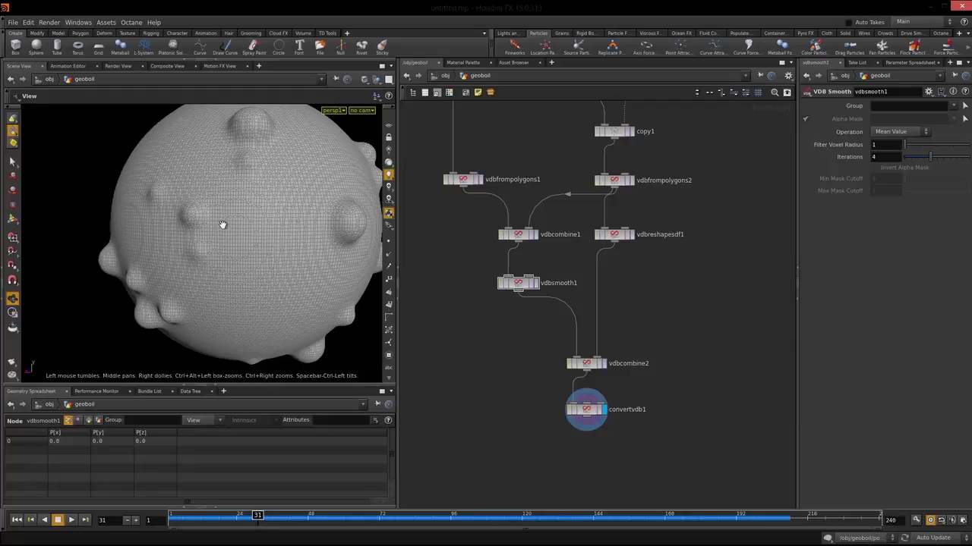
scroll(190, 228, "up", 6)
scroll(95, 257, "down", 10)
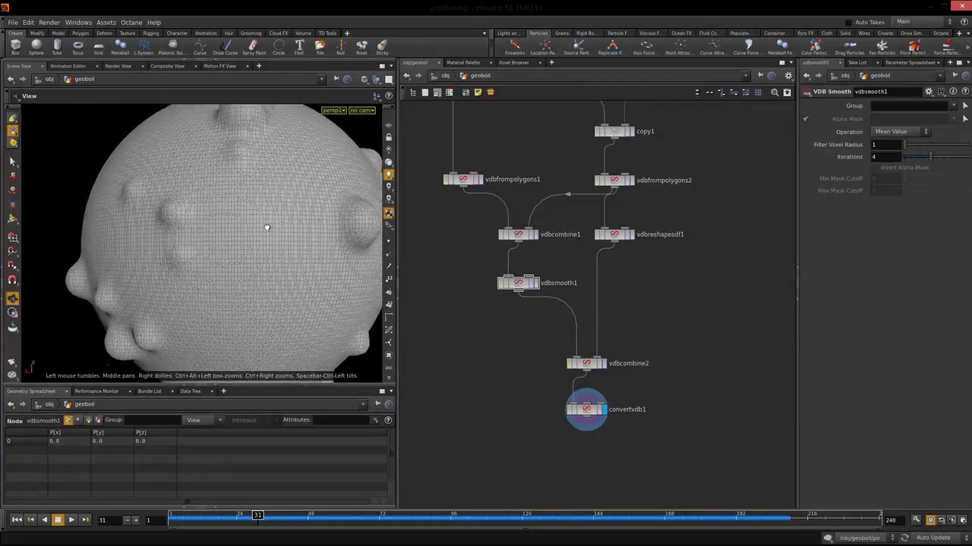
mouse_move(200, 238)
left_mouse_down()
mouse_move(173, 262)
mouse_move(190, 254)
left_mouse_up()
left_click(518, 285)
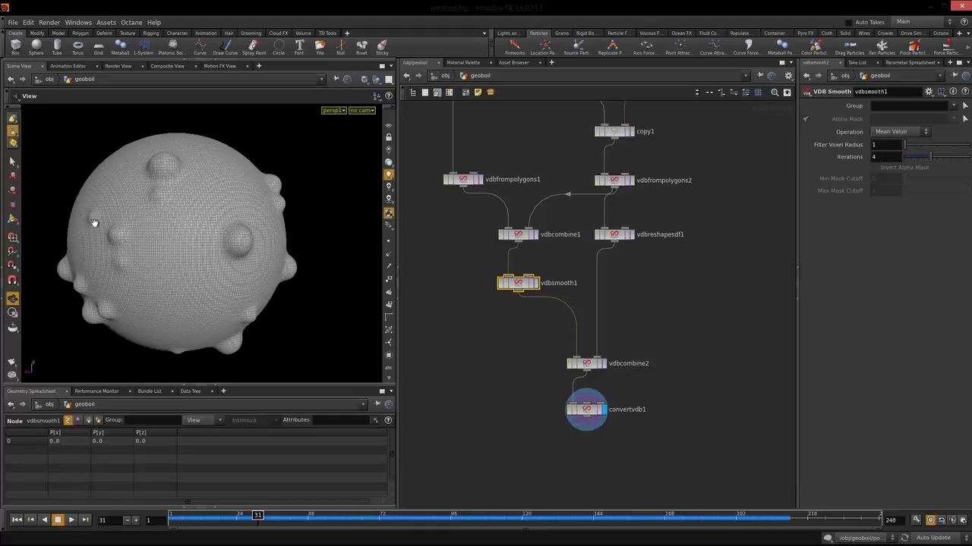
left_click(471, 373)
left_click_drag(195, 316, 260, 265)
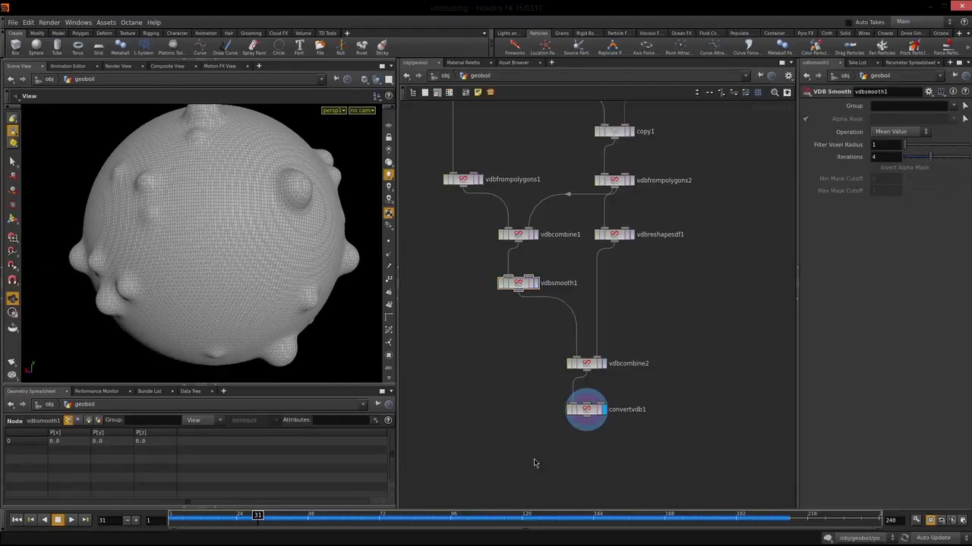
- Play the simulation from the first frame with wire-over-shaded display toggled, and stop at frame 38
left_click(16, 519)
left_click(70, 520)
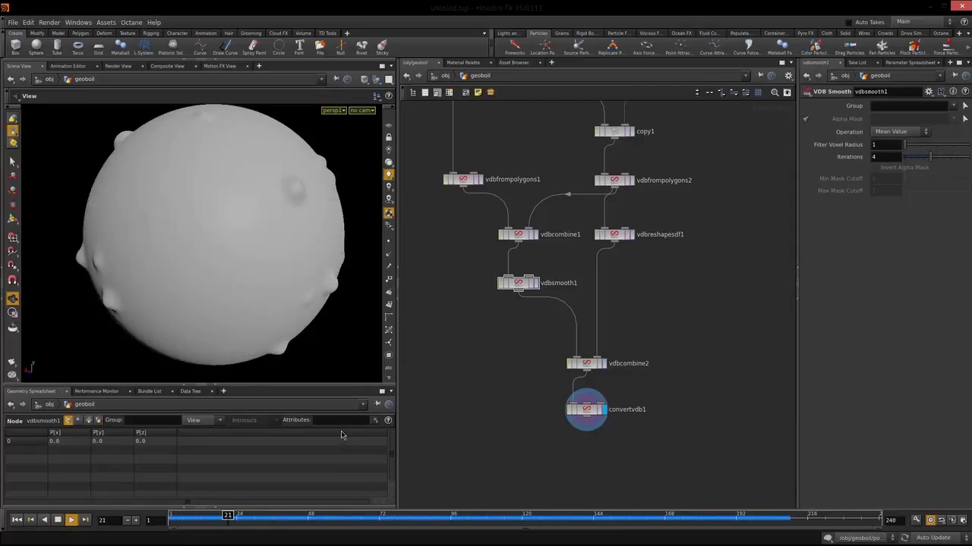
key("shift+w")
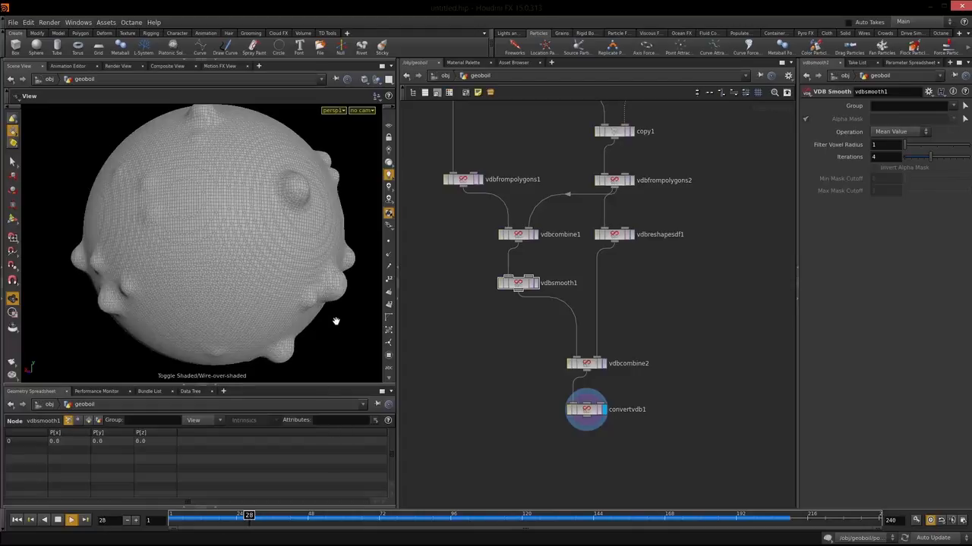
left_click(58, 521)
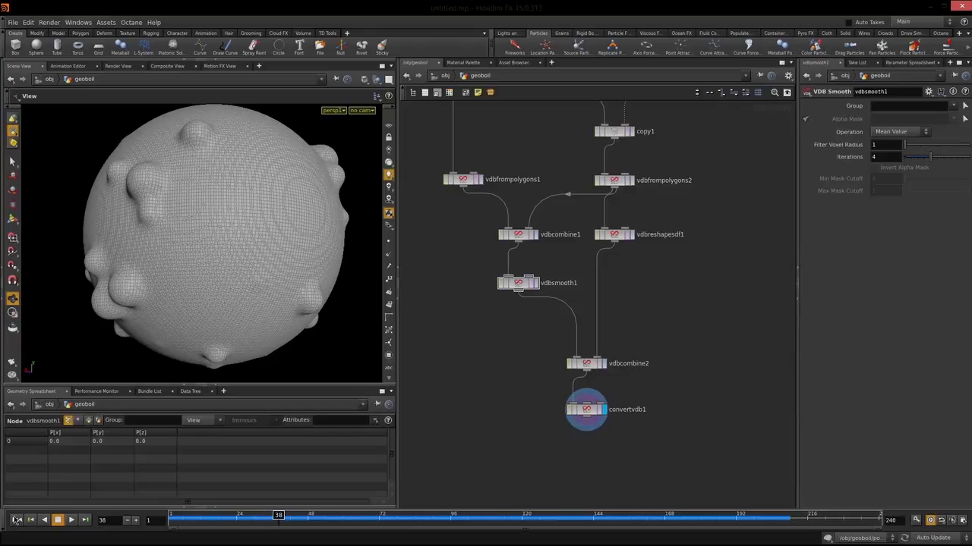
- Collapse the geometry spreadsheet pane to enlarge the viewport and frame the whole bubbling sphere
left_click_drag(263, 202, 273, 247)
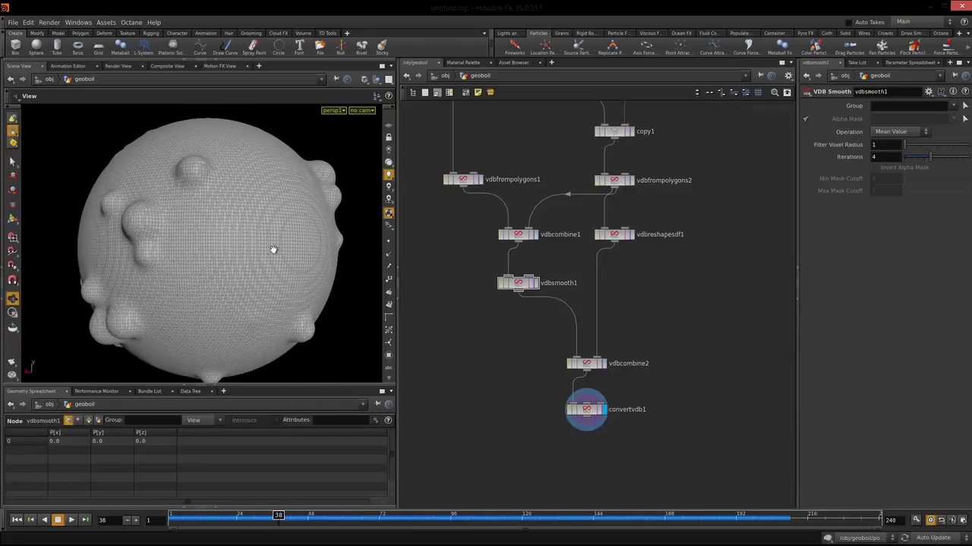
right_click_drag(274, 247, 219, 329)
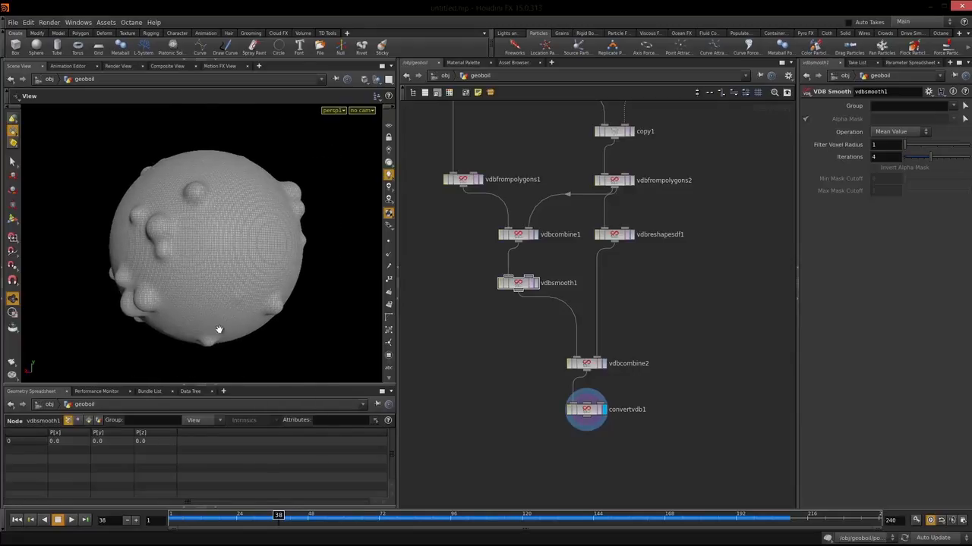
left_click(217, 386)
mouse_move(228, 343)
left_mouse_down()
mouse_move(197, 345)
mouse_move(223, 341)
left_mouse_up()
scroll(225, 341, "up", 3)
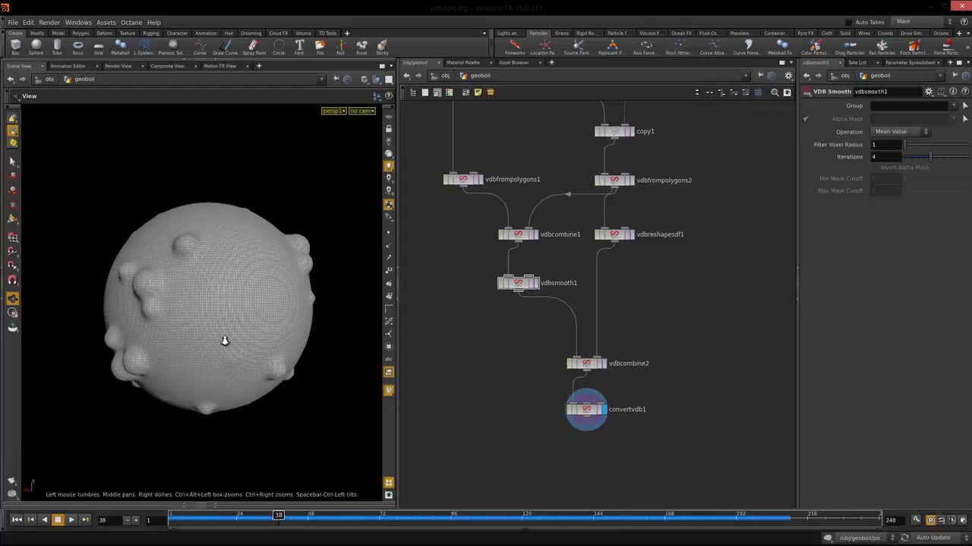
right_click_drag(225, 341, 206, 329)
left_click_drag(208, 332, 219, 313)
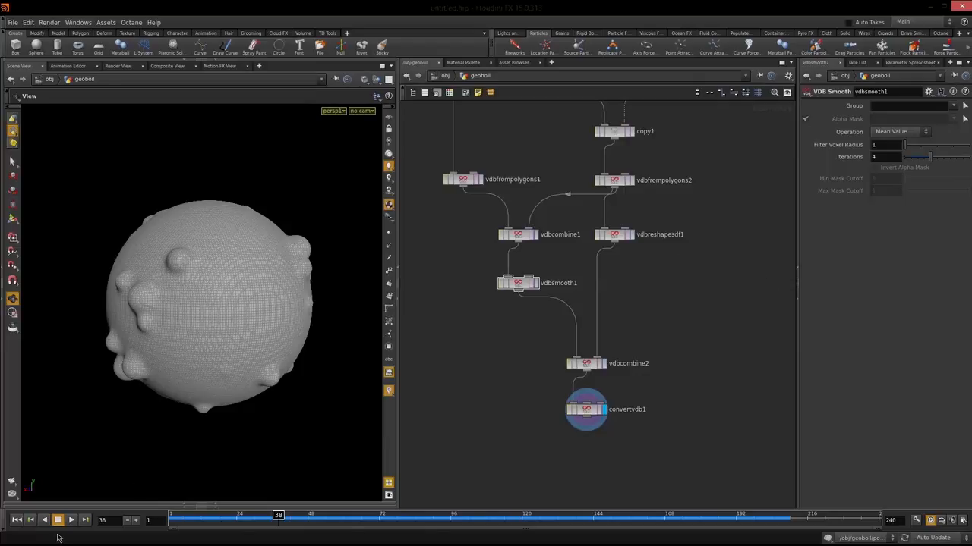
- Move sphere1 up, and display sphere1 and popnet in turn to compare the base mesh with the particles
scroll(708, 342, "up", 6)
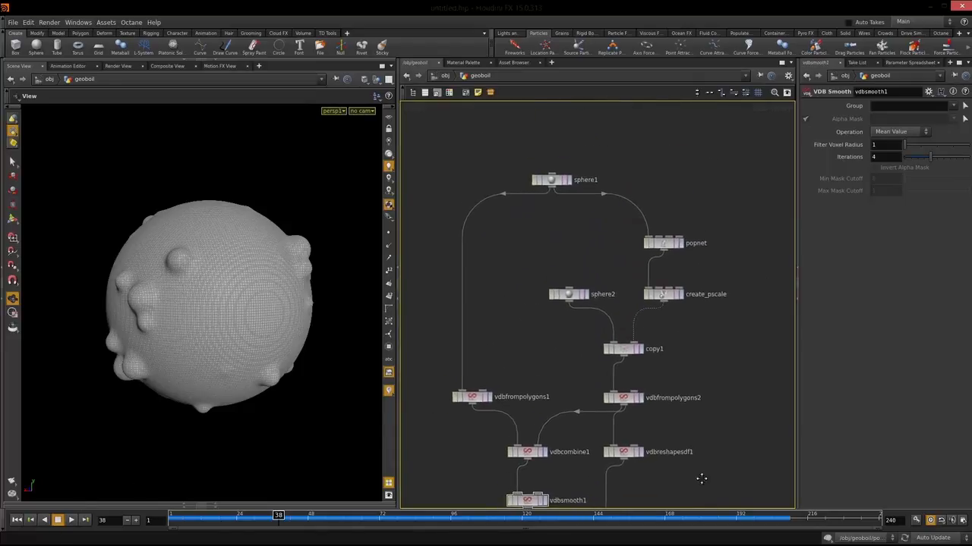
scroll(607, 190, "up", 1)
left_click_drag(545, 228, 539, 181)
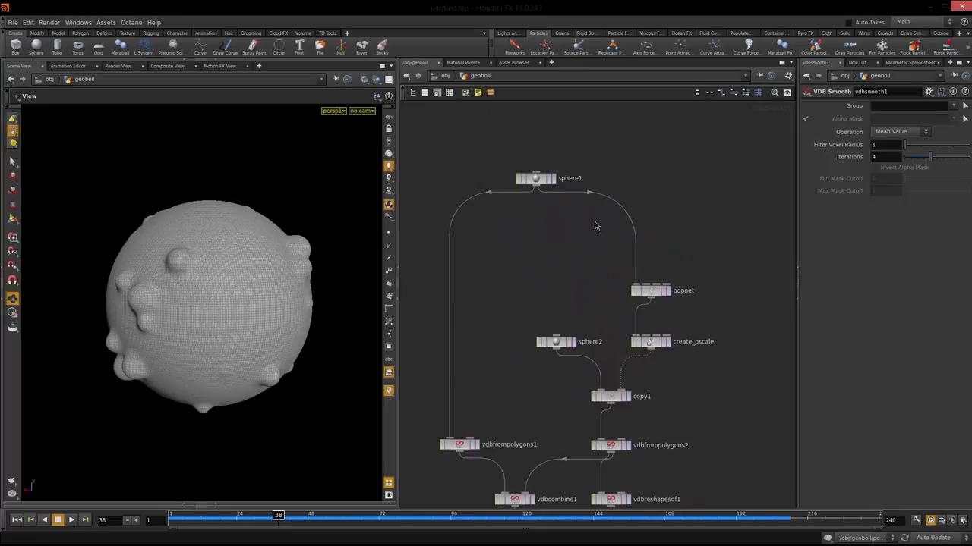
left_click(552, 179)
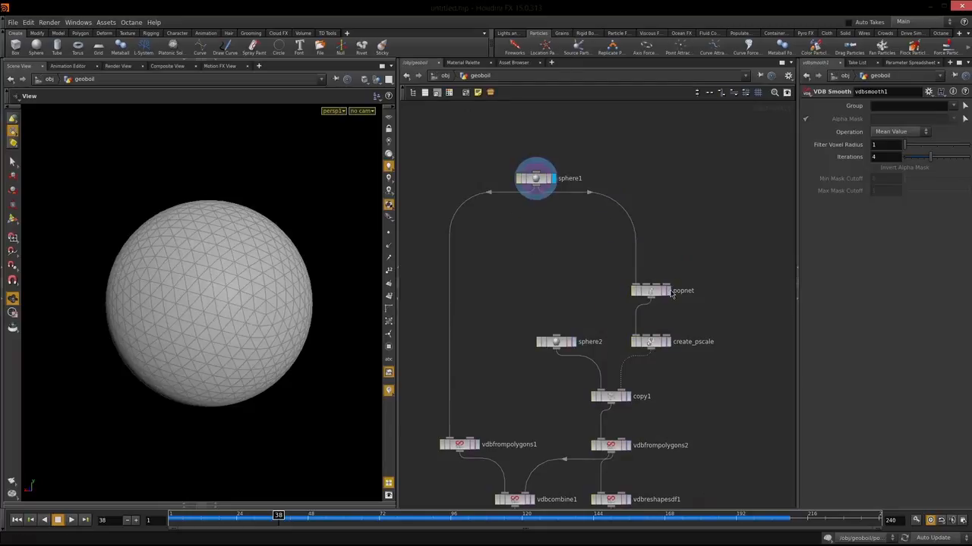
left_click(669, 291)
left_click(533, 182)
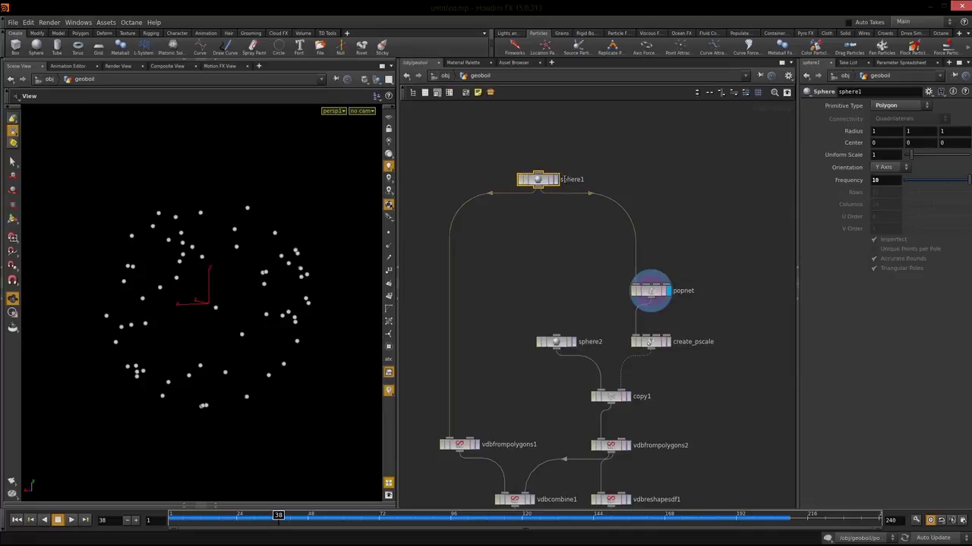
left_click(554, 180)
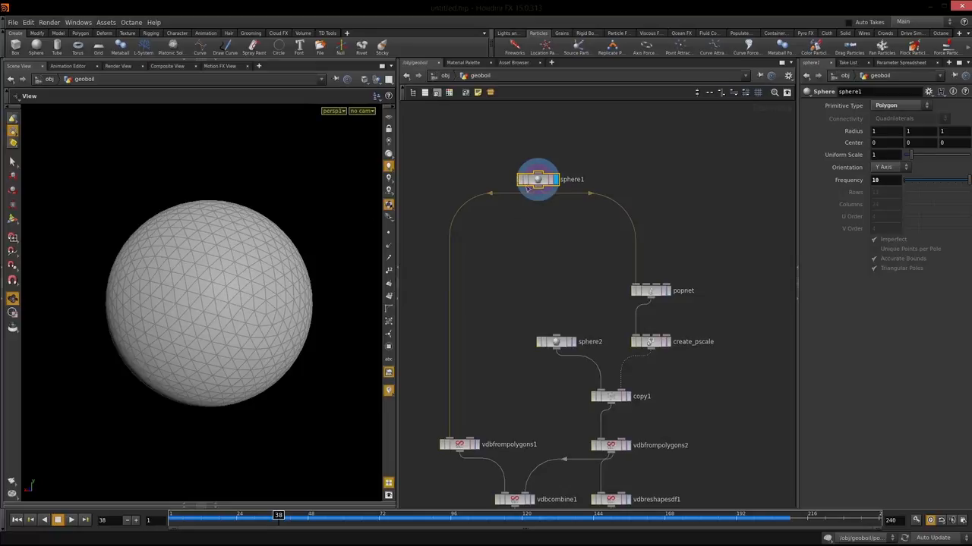
- Move sphere2, create_pscale and the nodes beneath them down to leave free space below sphere1 and popnet
middle_click_drag(555, 275, 546, 310)
left_click_drag(640, 311, 636, 265)
middle_click_drag(709, 400, 734, 183)
left_click_drag(551, 359, 462, 462)
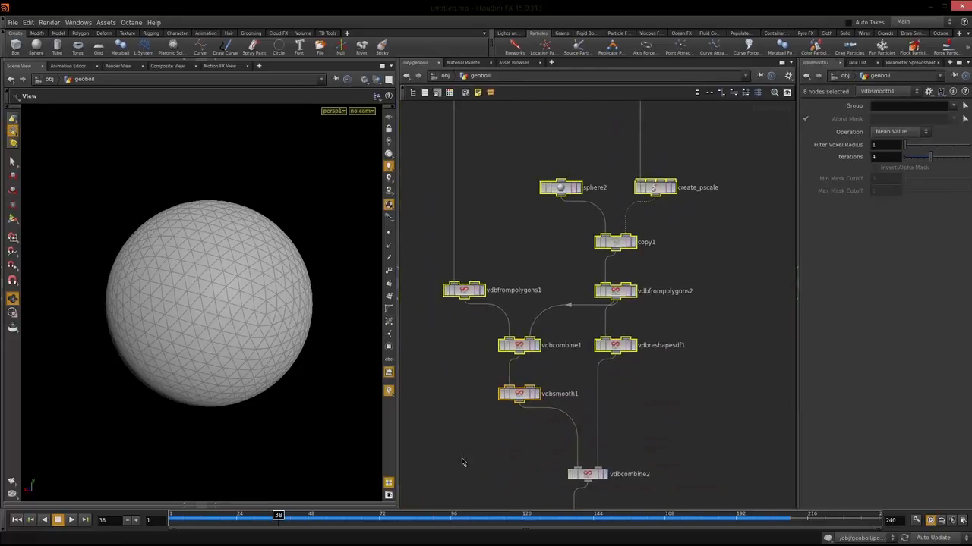
middle_click_drag(727, 220, 712, 362)
left_click(638, 333)
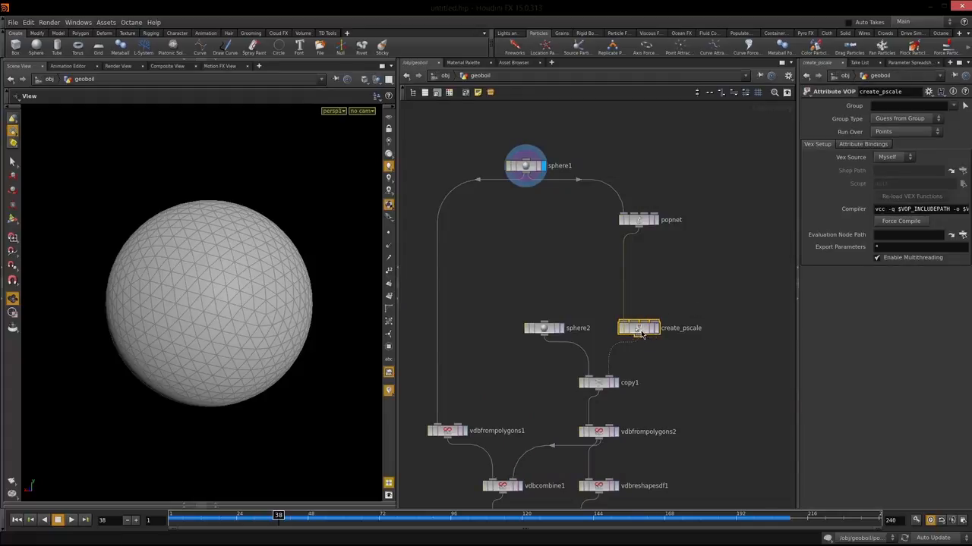
mouse_move(638, 333)
left_mouse_down("ctrl")
mouse_move(644, 358)
mouse_move(637, 304)
mouse_move(638, 329)
left_mouse_up("ctrl")
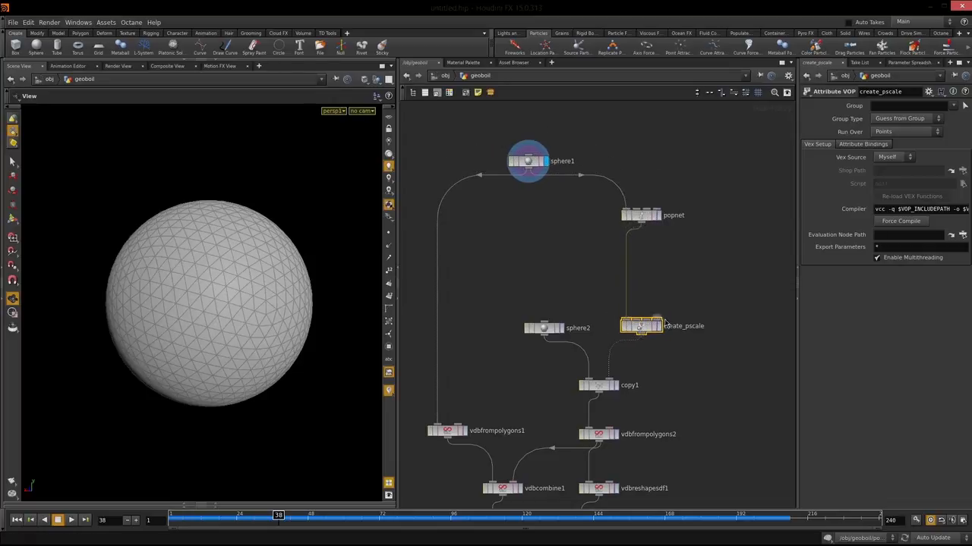
left_click_drag(690, 306, 506, 362)
left_click_drag(645, 328, 645, 379, "ctrl")
left_click(674, 347)
middle_click_drag(667, 335, 688, 405)
left_click_drag(551, 238, 529, 228)
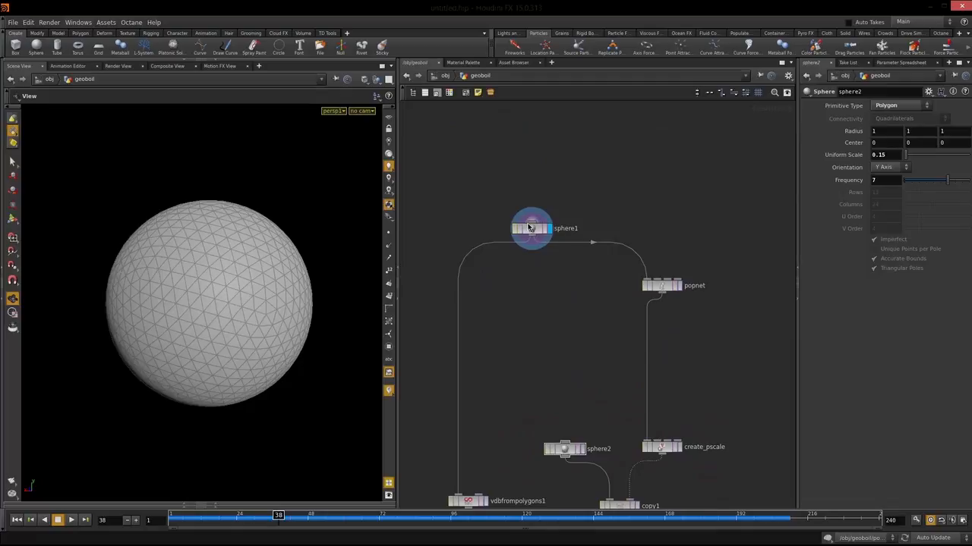
- Add a Merge node below sphere1, connect sphere1 and popnet to it, and display the merged result
left_click(679, 289)
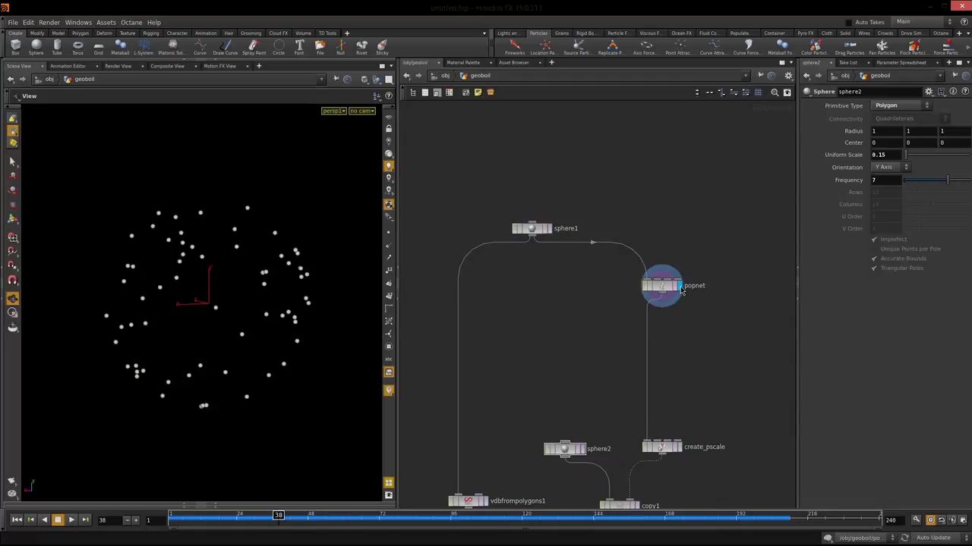
left_click_drag(659, 290, 657, 283)
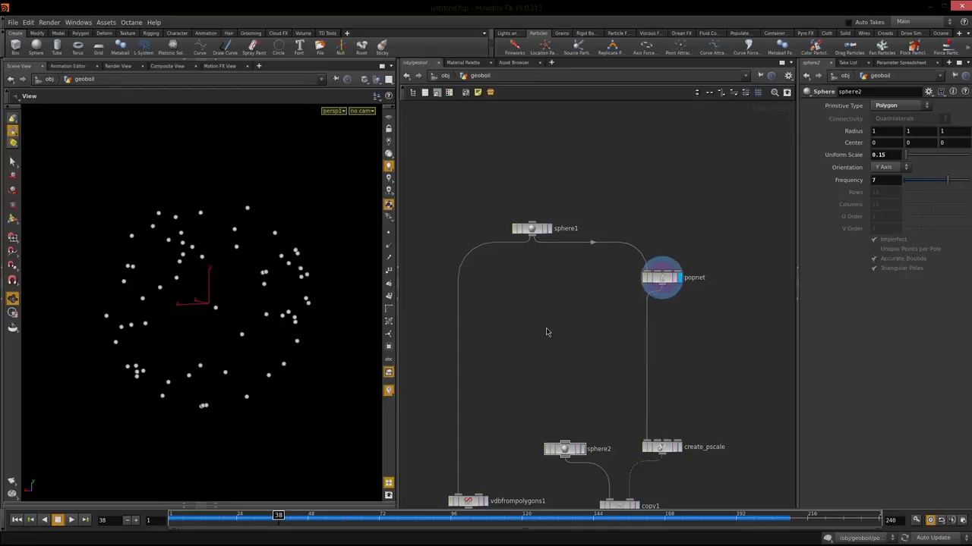
key("Tab")
type("merge")
key("Return")
left_click(572, 338)
left_click(531, 230)
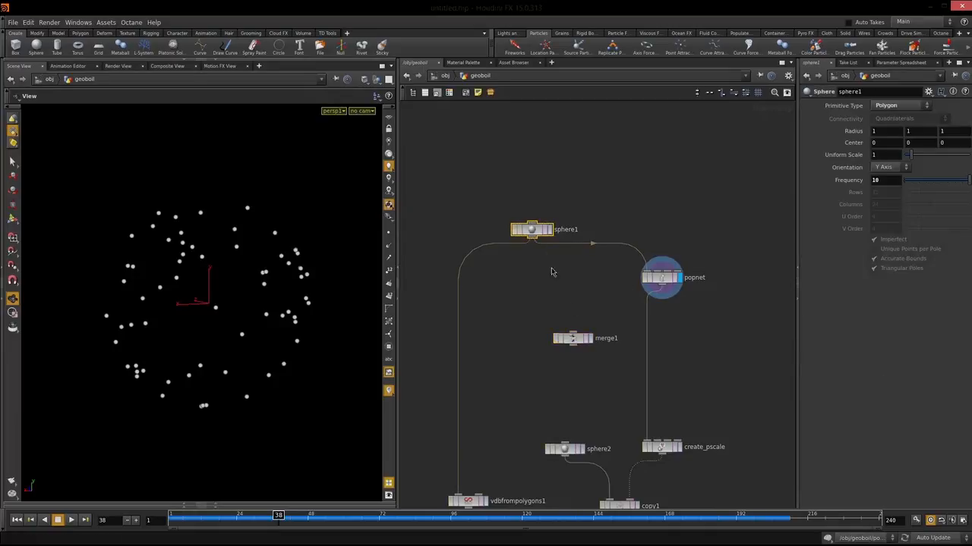
left_click_drag(494, 202, 732, 296)
left_click_drag(607, 314, 574, 334)
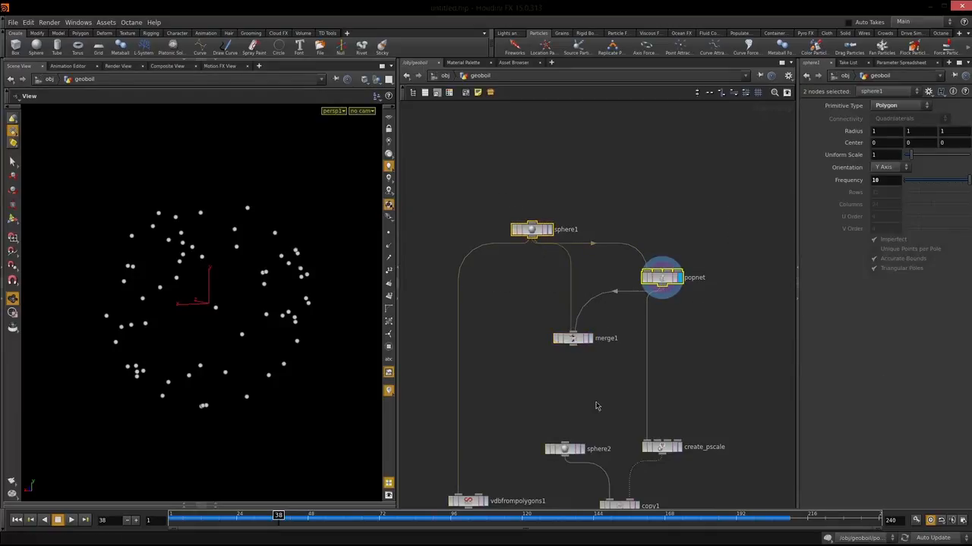
left_click(591, 339)
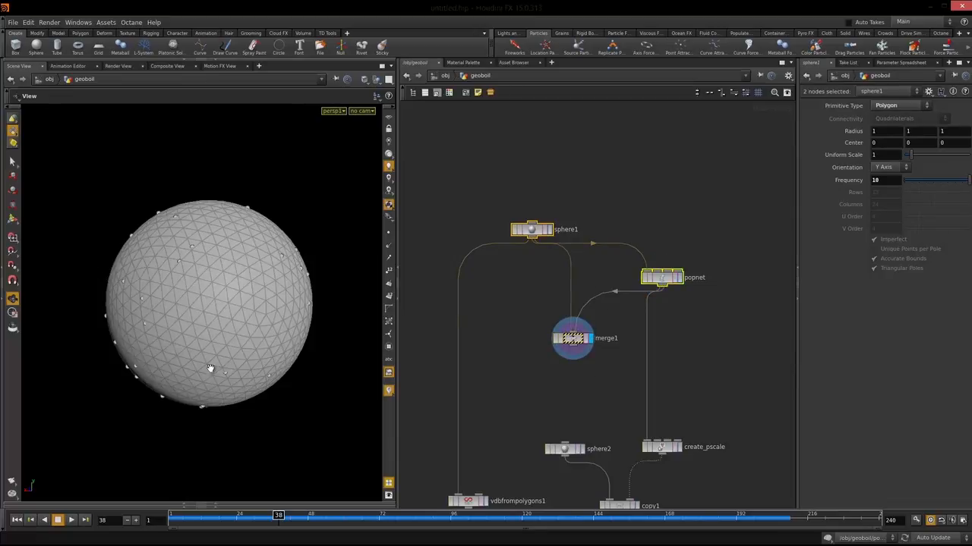
- Check the node information of popnet and merge1, adjusting their positions in the network
middle_click_drag(625, 371, 623, 266)
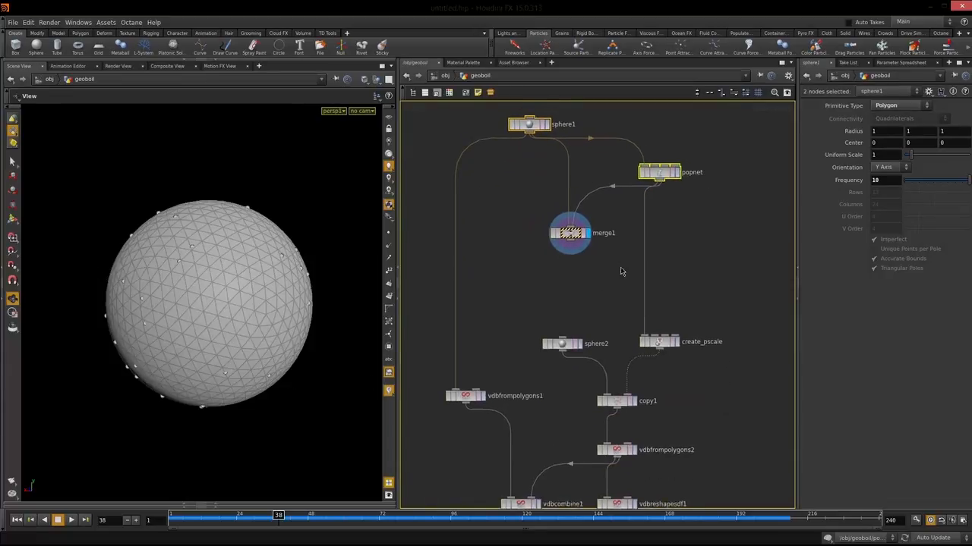
left_click(664, 174)
middle_click(661, 176)
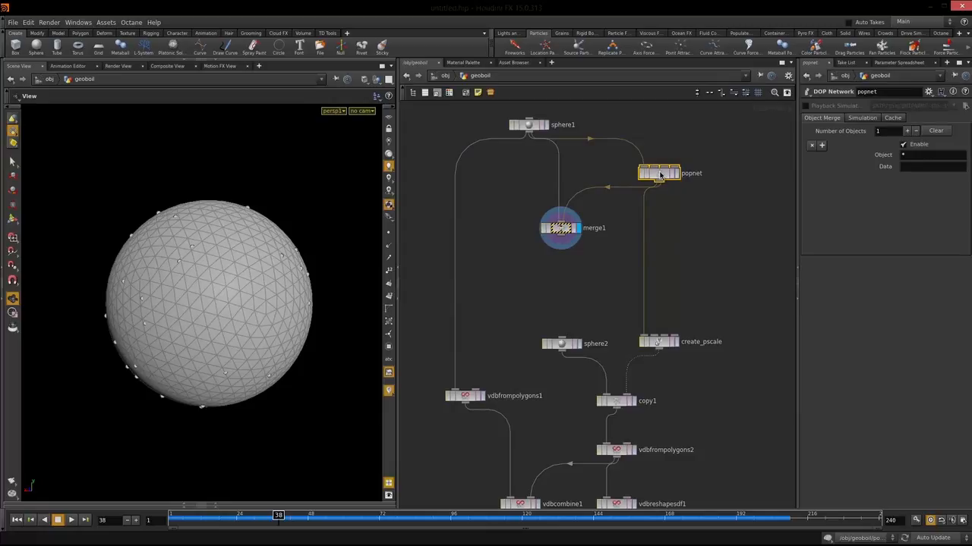
middle_click(659, 177)
left_click_drag(563, 231, 558, 225)
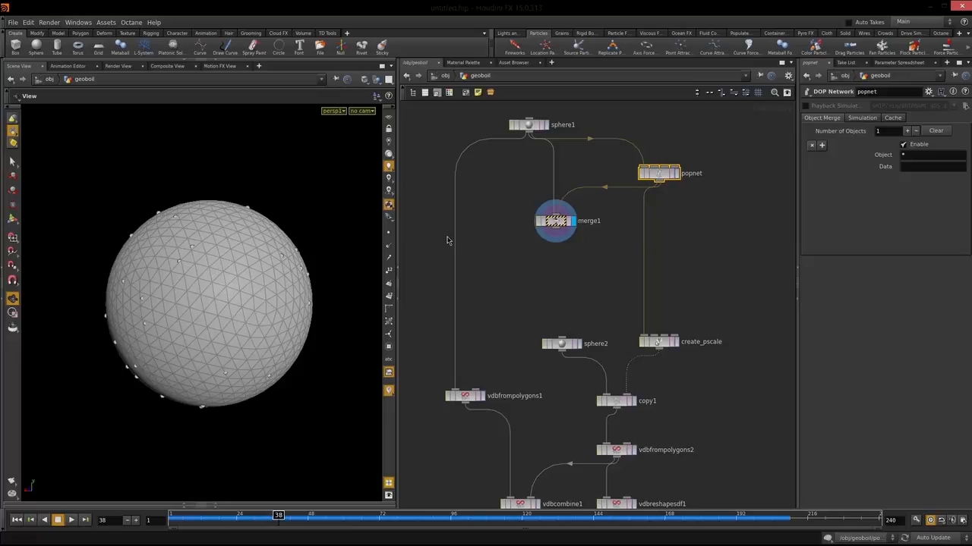
middle_click_drag(564, 279, 567, 265)
left_click(571, 266)
left_click_drag(556, 217, 544, 201)
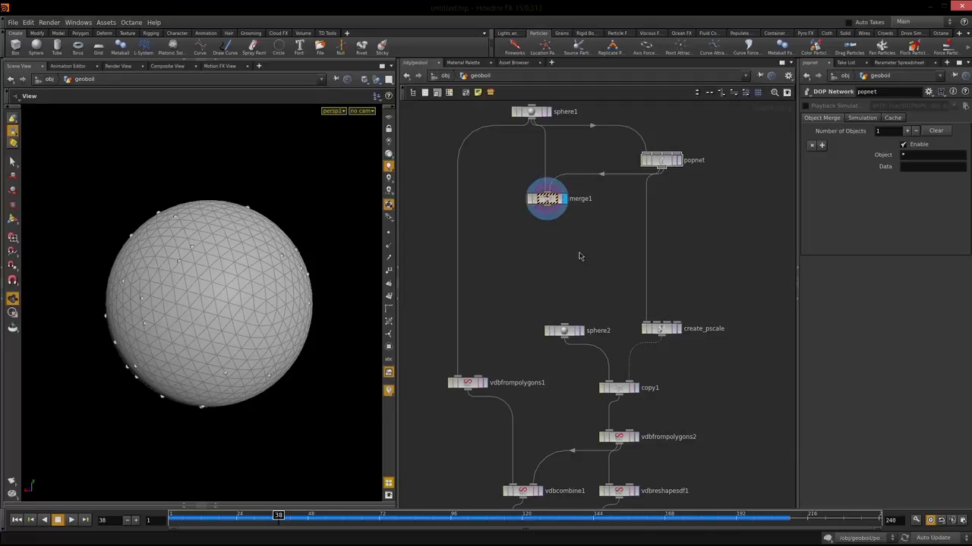
left_click(545, 200)
middle_click(547, 202)
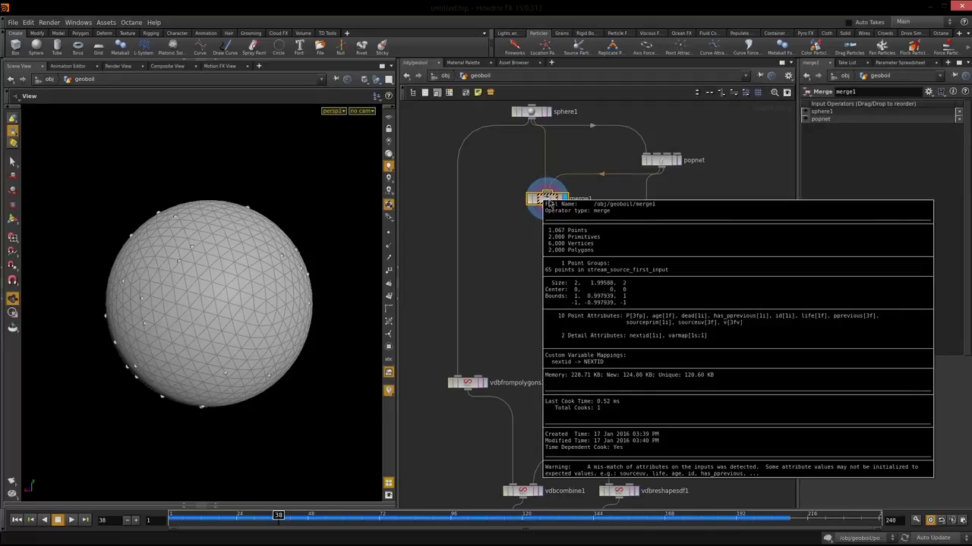
left_click_drag(660, 163, 661, 172)
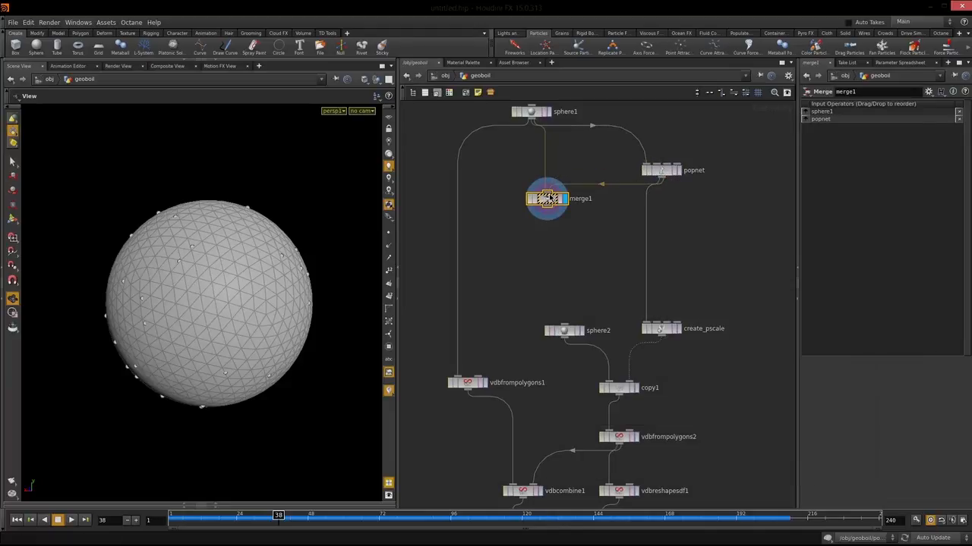
left_click_drag(551, 198, 548, 212)
- Add a Point VOP node below merge1 and name it deform_object
middle_click_drag(599, 287, 636, 275)
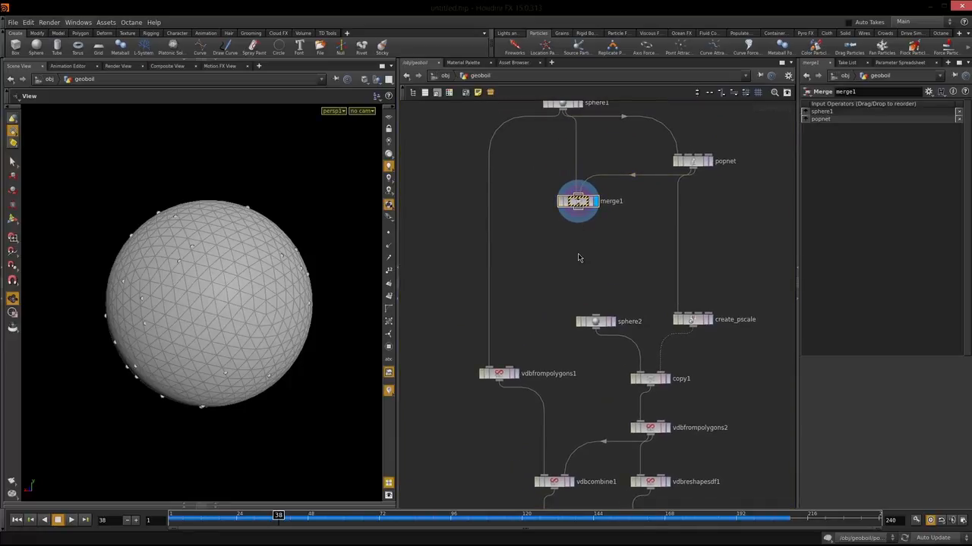
key("Tab")
type("point vo")
left_click(584, 241)
double_click(614, 241)
type("deform")
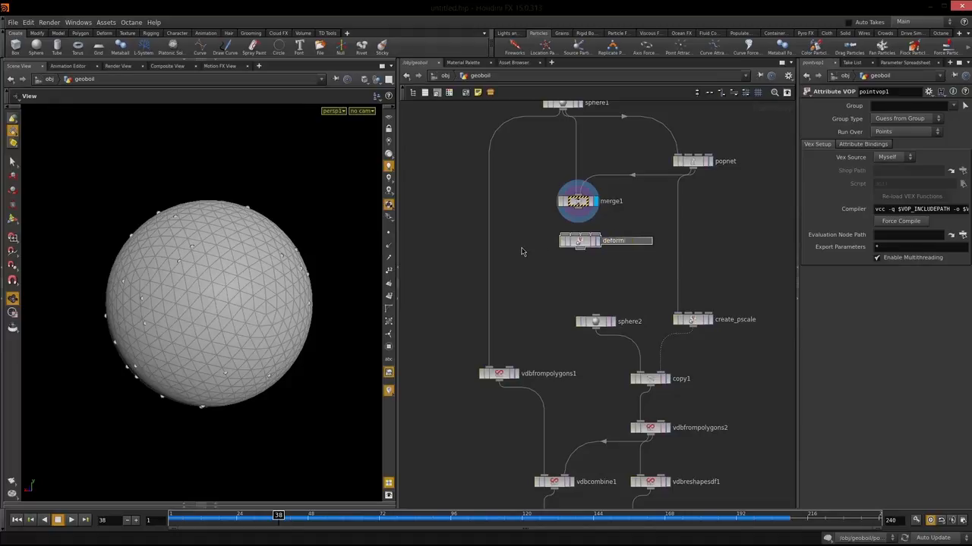
type("_object")
key("Return")
- Connect merge1 to the first input of deform_object and display deform_object
left_click_drag(580, 212, 566, 234)
left_click(599, 243)
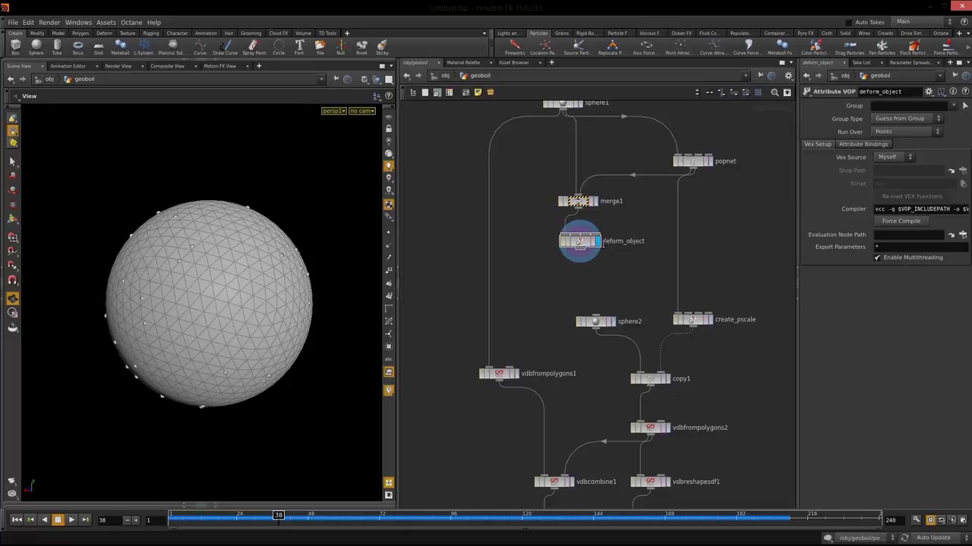
left_click_drag(586, 243, 585, 248)
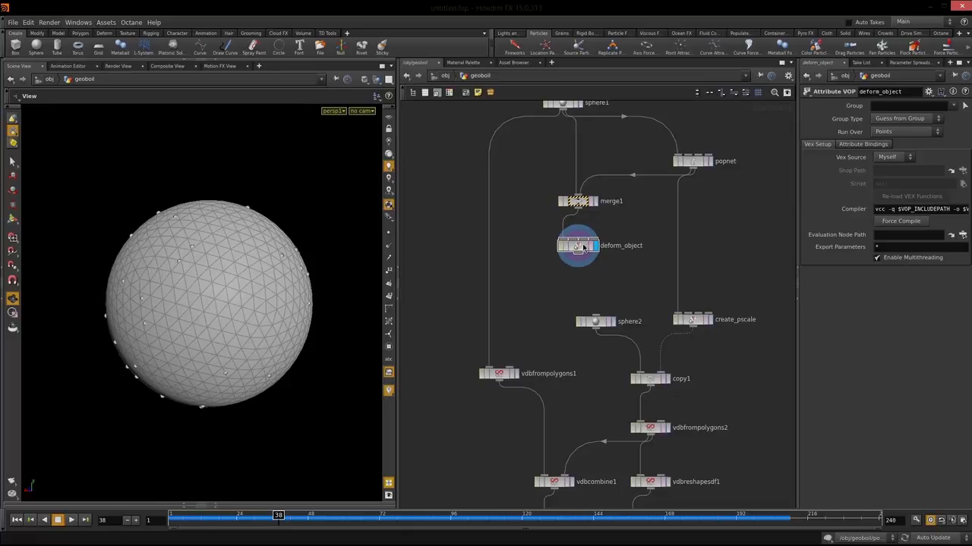
- Open the deform_object network, widen the network pane and spread its global input and output nodes apart
double_click(577, 248)
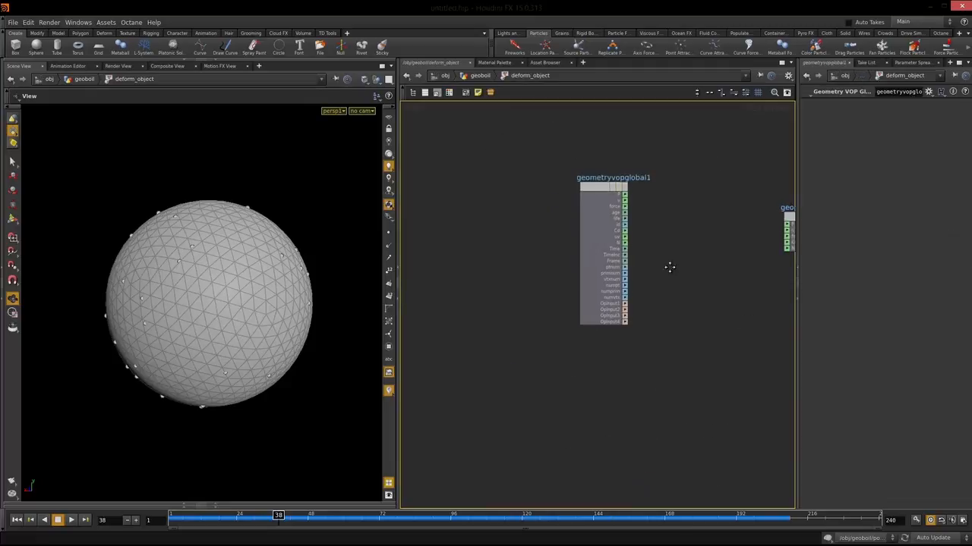
middle_click_drag(668, 269, 553, 288)
left_click_drag(396, 349, 319, 349)
left_click_drag(610, 245, 697, 246)
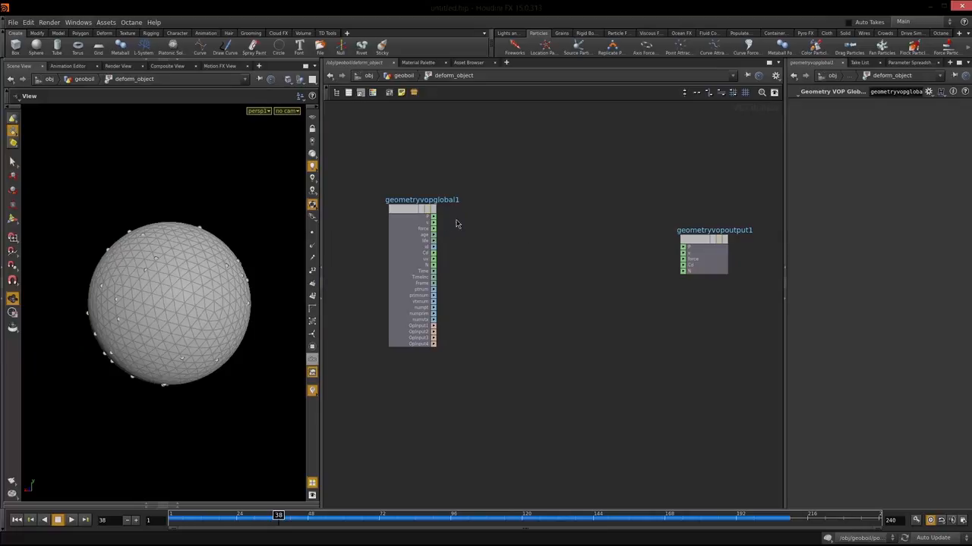
left_click_drag(392, 210, 374, 199)
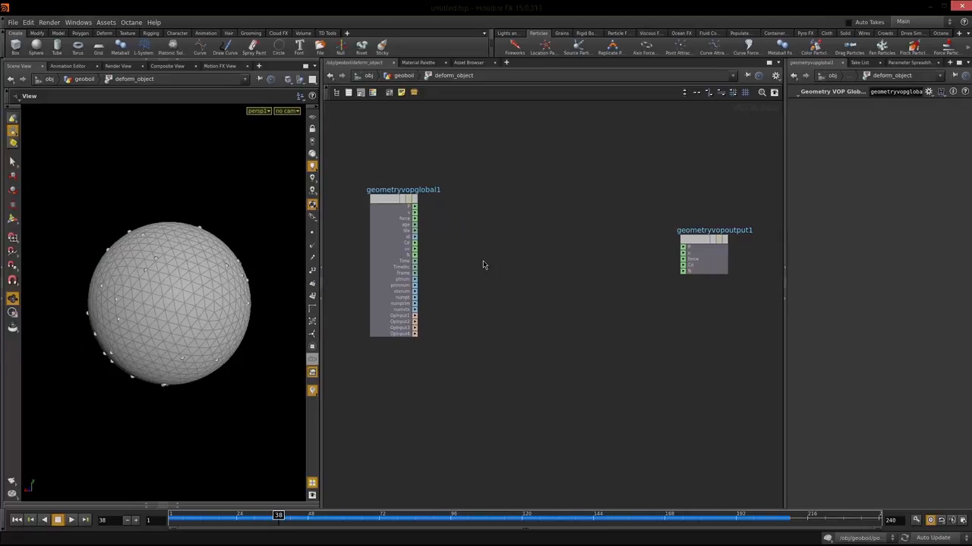
- Add a Turbulent Noise node between the global input and output nodes
key("Tab")
type("tur")
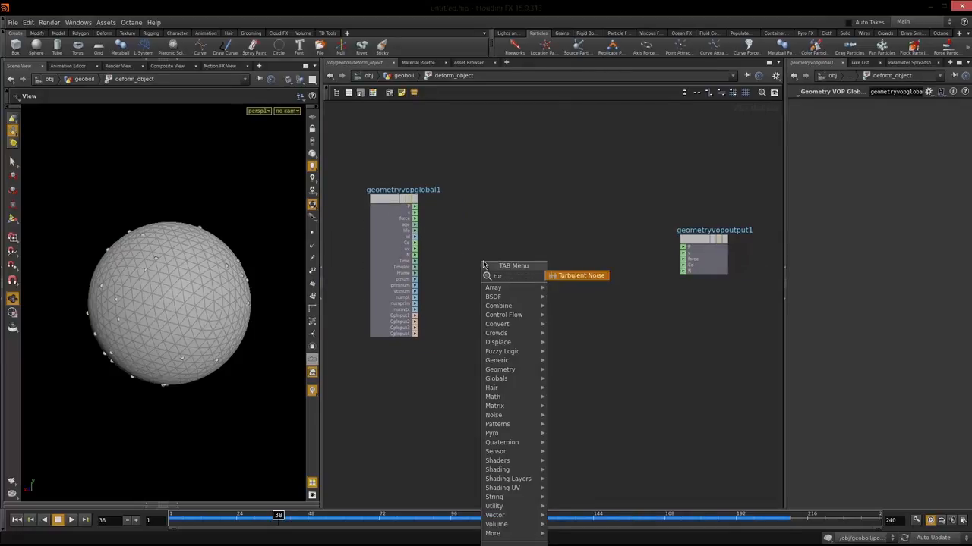
left_click(584, 276)
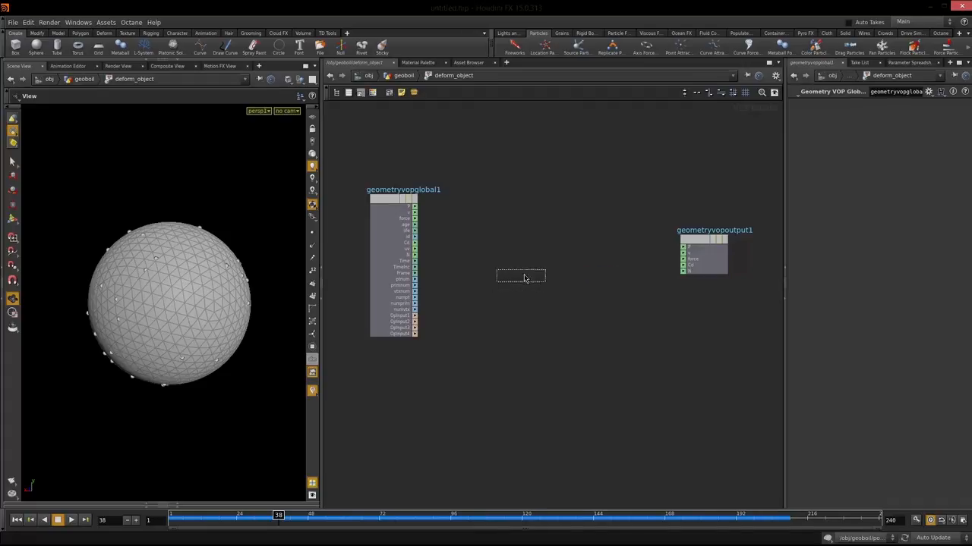
left_click(536, 280)
left_click_drag(529, 259, 529, 272)
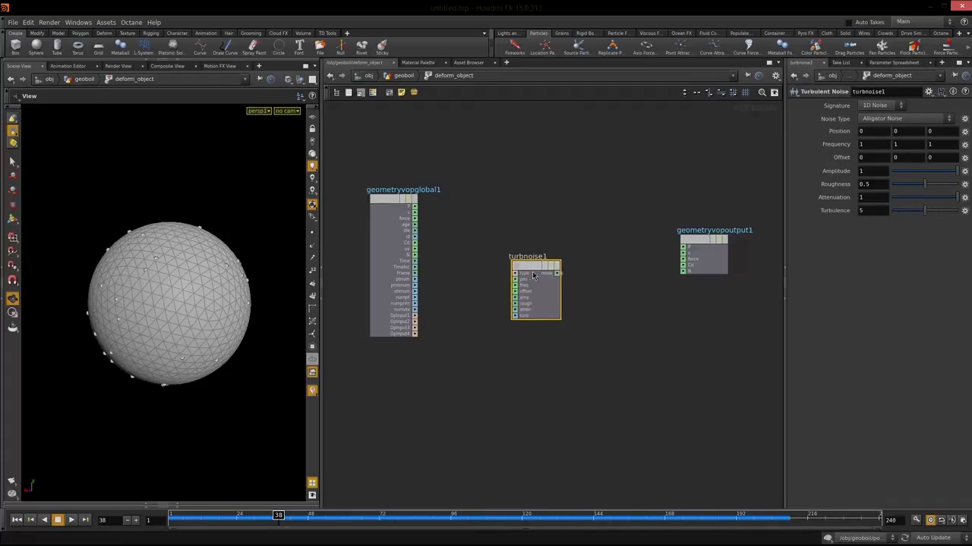
- Set turbnoise1's signature to 3D Noise and its noise type to Zero Centered Perlin Noise
left_click(877, 106)
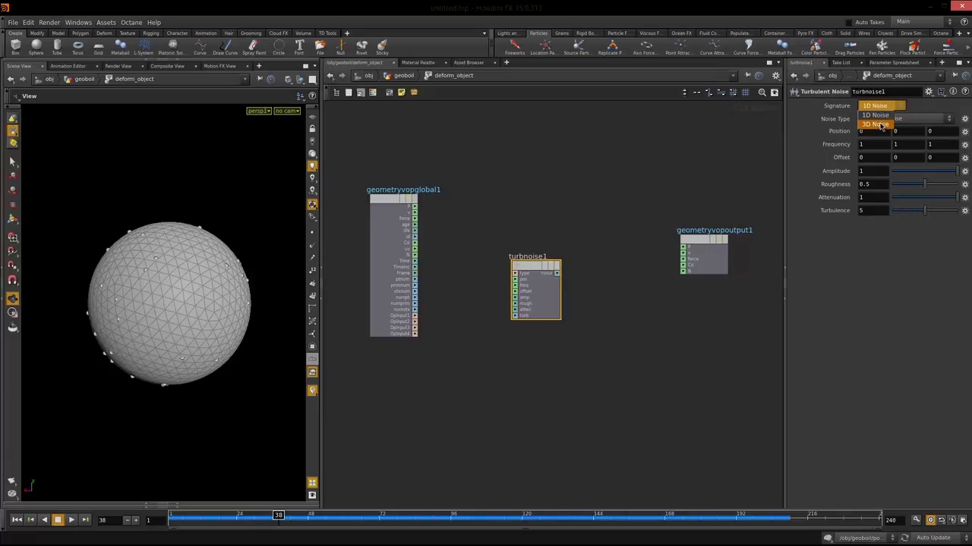
left_click(869, 125)
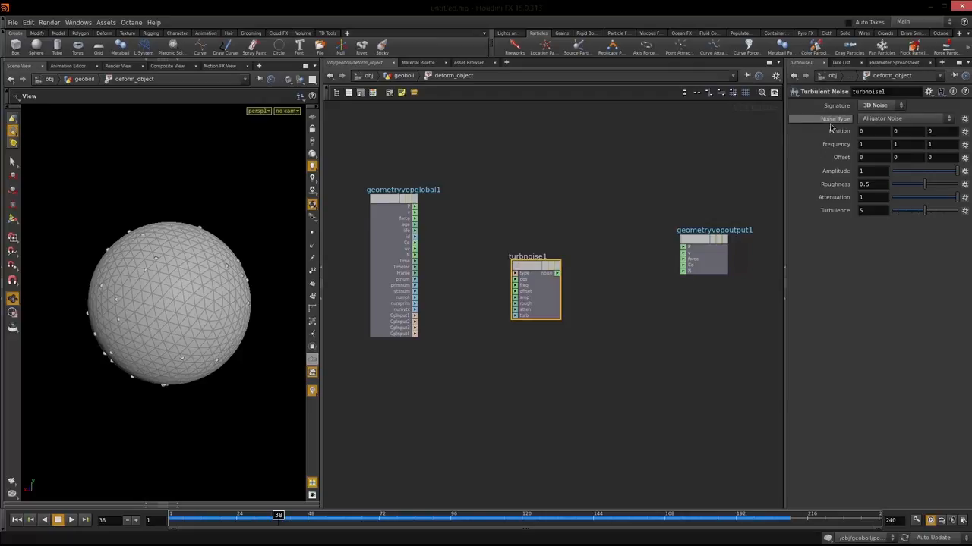
left_click(893, 120)
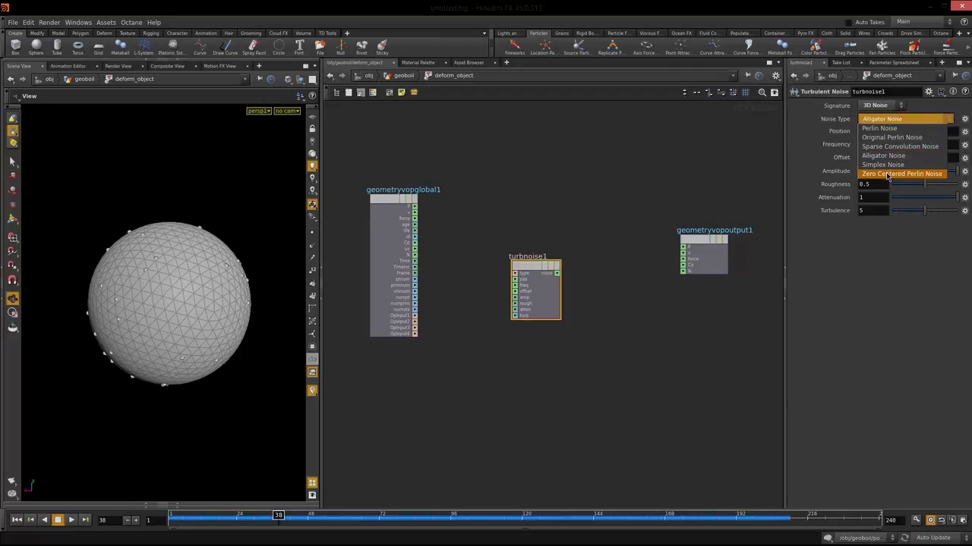
left_click(916, 177)
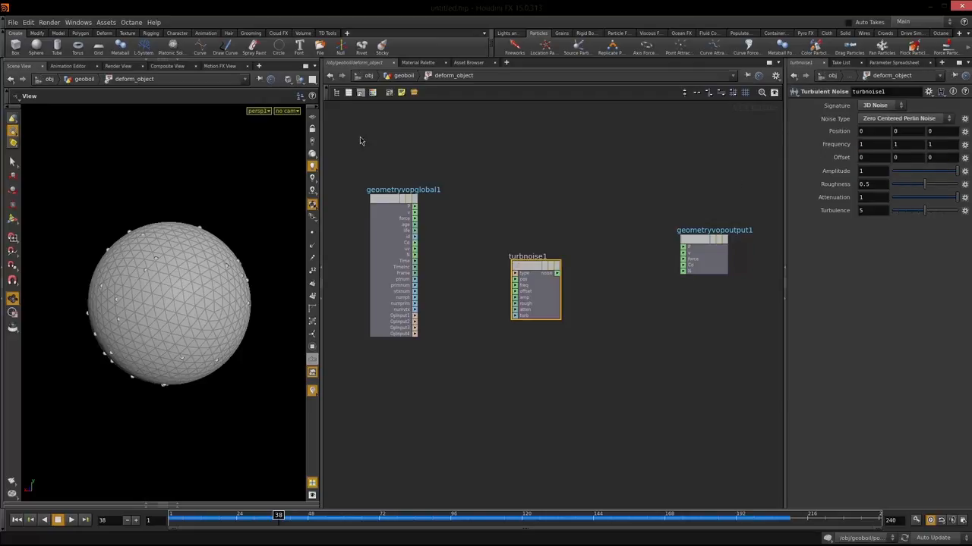
left_click(532, 239)
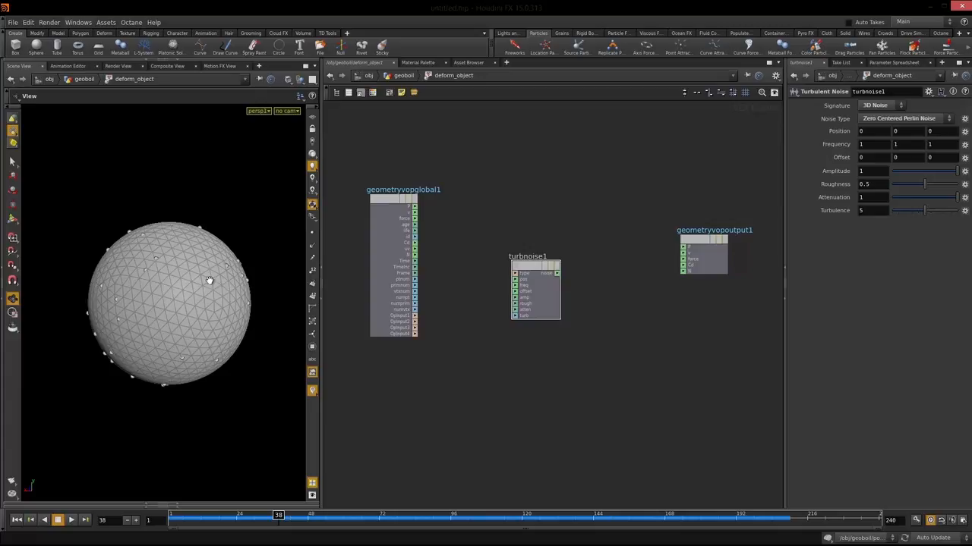
- Reposition turbnoise1 and connect the global P output to its pos input
left_click_drag(537, 273, 529, 267)
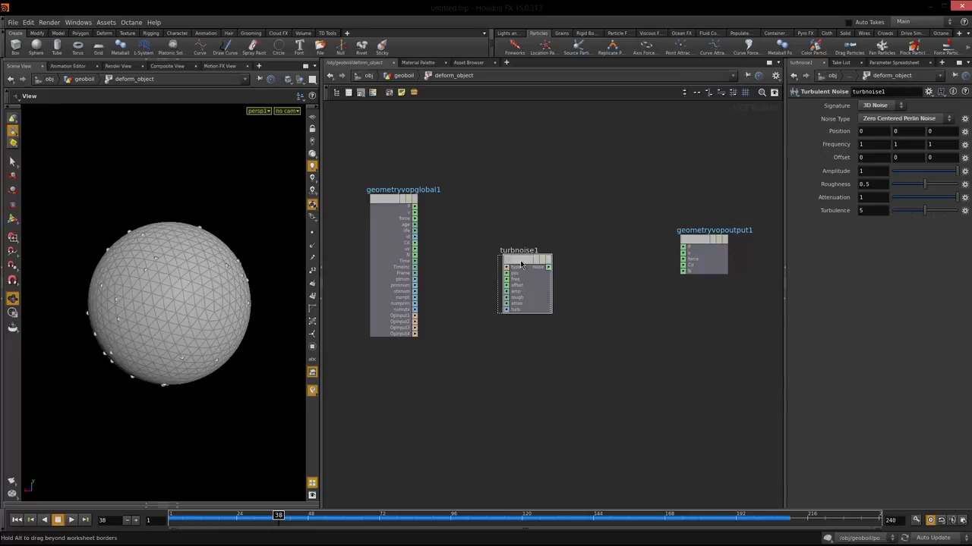
left_click_drag(525, 260, 529, 262)
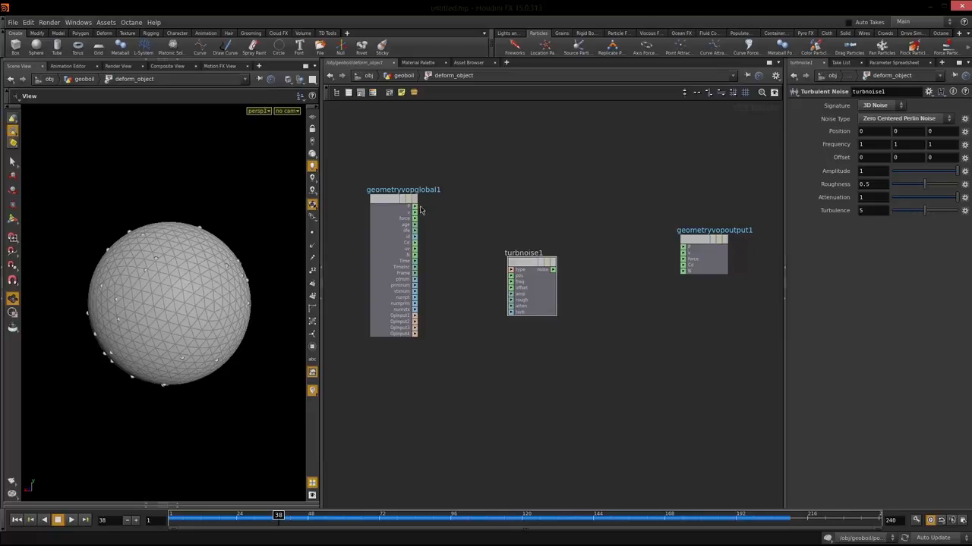
left_click_drag(467, 205, 508, 277)
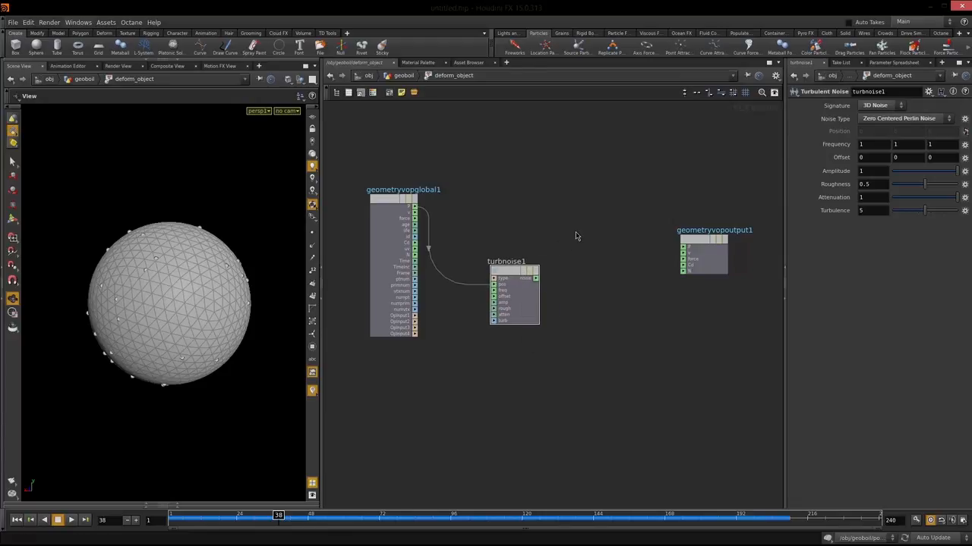
- Insert an Add node that sums the turbulent noise with global P and feeds the output node's P
key("Tab")
type("add")
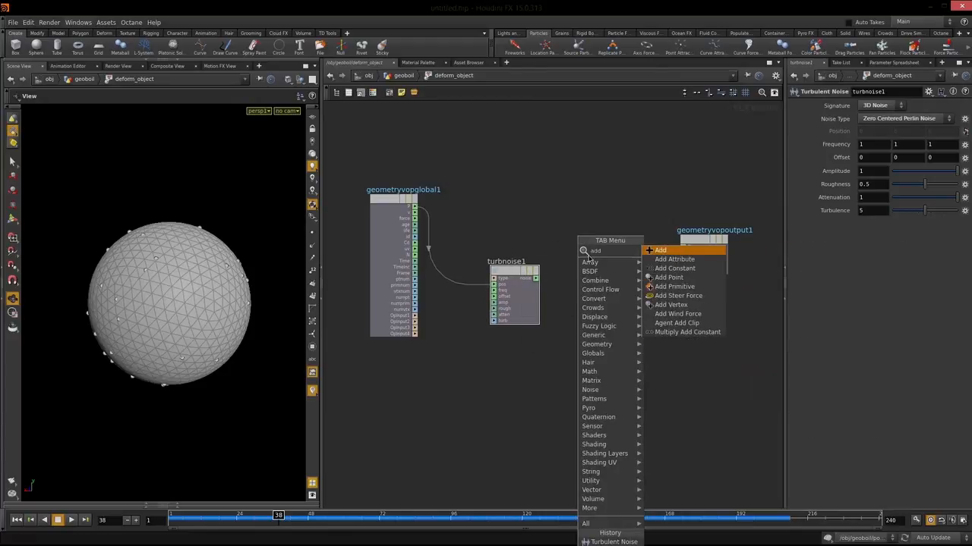
left_click(661, 251)
left_click(599, 242)
left_click_drag(524, 272, 581, 250)
left_click(550, 285)
left_click_drag(417, 208, 697, 225)
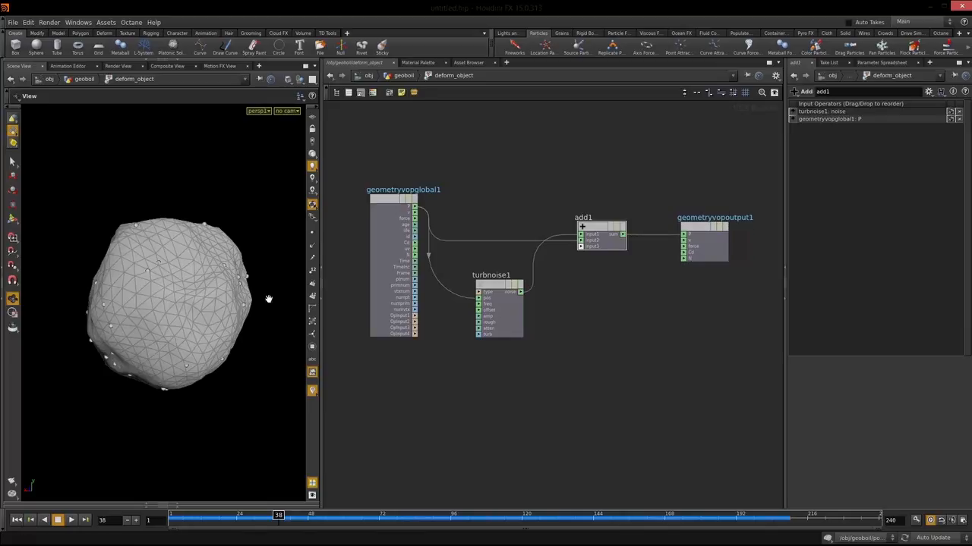
- Inspect the deformed sphere, try out different X offsets on turbnoise1, and reset the offset to 0
left_click_drag(150, 327, 347, 306)
left_click_drag(199, 271, 175, 284)
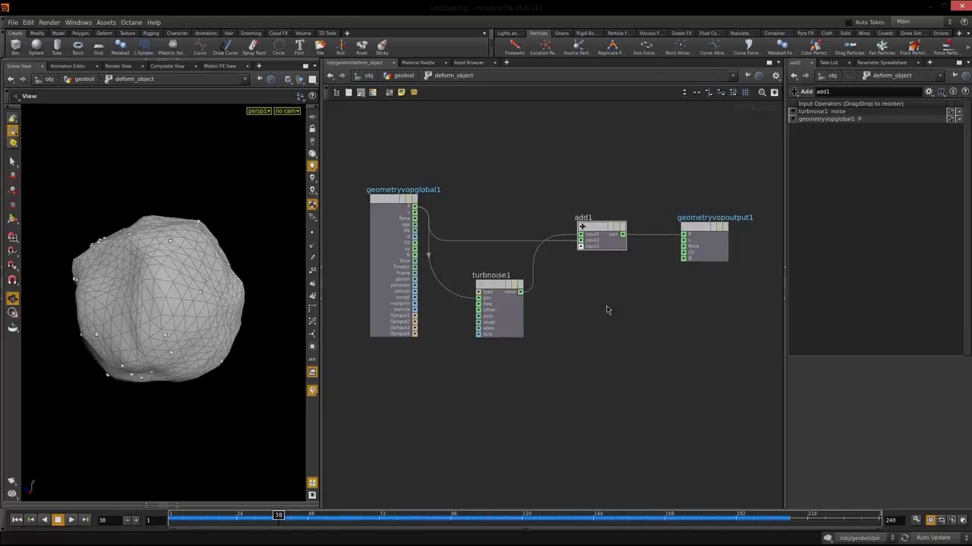
left_click(487, 291)
mouse_move(962, 169)
left_mouse_down()
mouse_move(912, 173)
mouse_move(960, 173)
left_mouse_up()
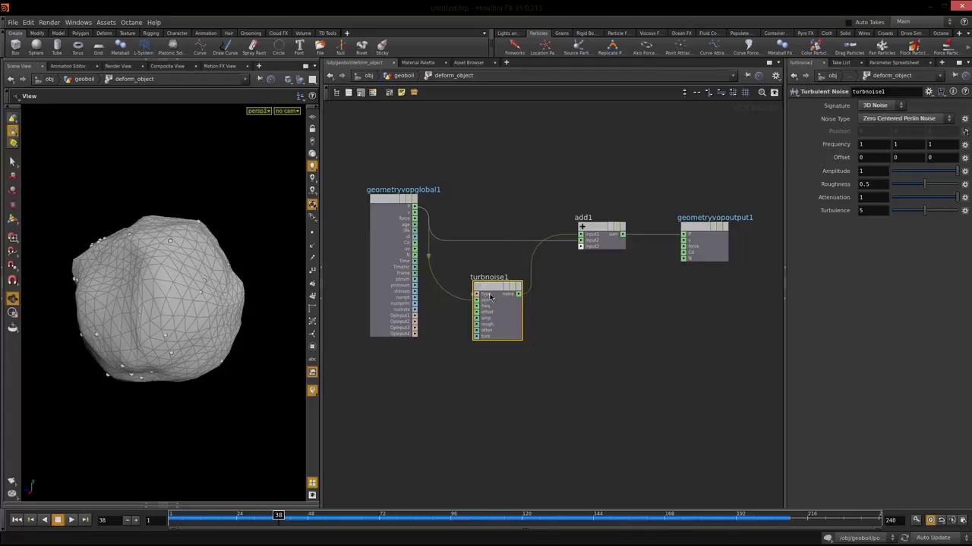
left_click_drag(490, 296, 503, 289)
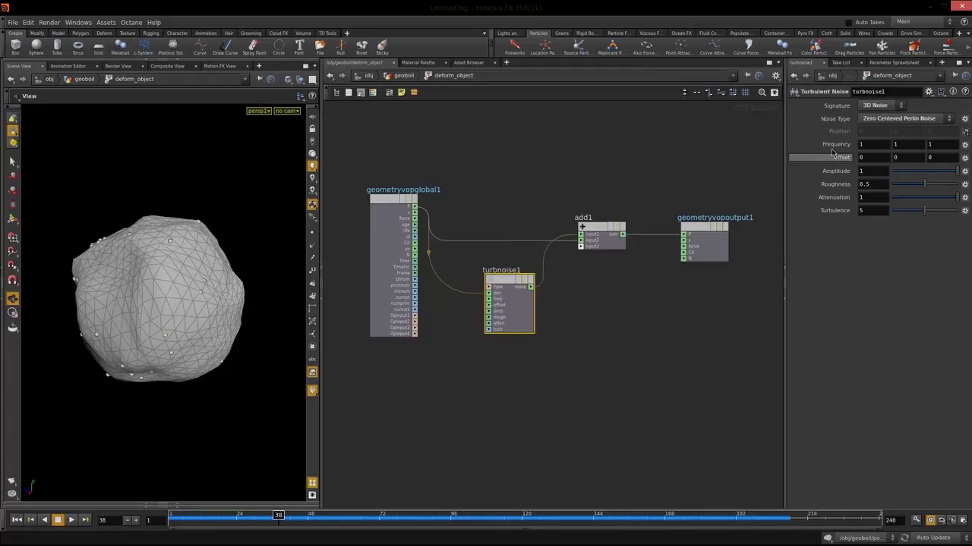
mouse_move(870, 157)
middle_mouse_down()
mouse_move(867, 195)
mouse_move(867, 136)
mouse_move(867, 214)
mouse_move(866, 137)
mouse_move(905, 139)
mouse_move(874, 141)
mouse_move(871, 162)
mouse_move(891, 156)
mouse_move(868, 175)
mouse_move(868, 212)
mouse_move(869, 138)
mouse_move(869, 161)
mouse_move(970, 157)
mouse_move(881, 170)
middle_mouse_up()
left_click_drag(884, 156, 842, 170)
type("0")
key("Return")
- Promote turbnoise1's offset input as a parameter and return to the geoboil network level
left_click_drag(519, 282, 513, 280)
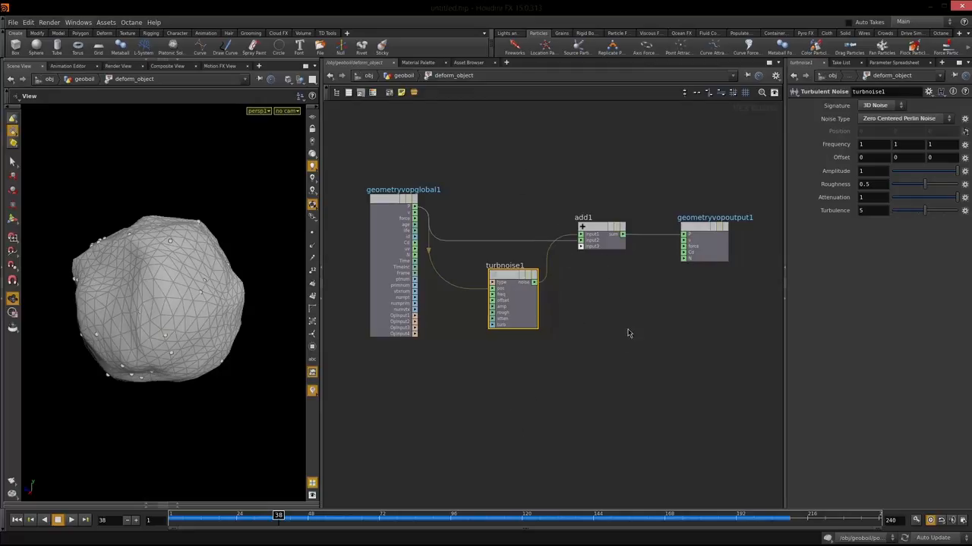
right_click(491, 302)
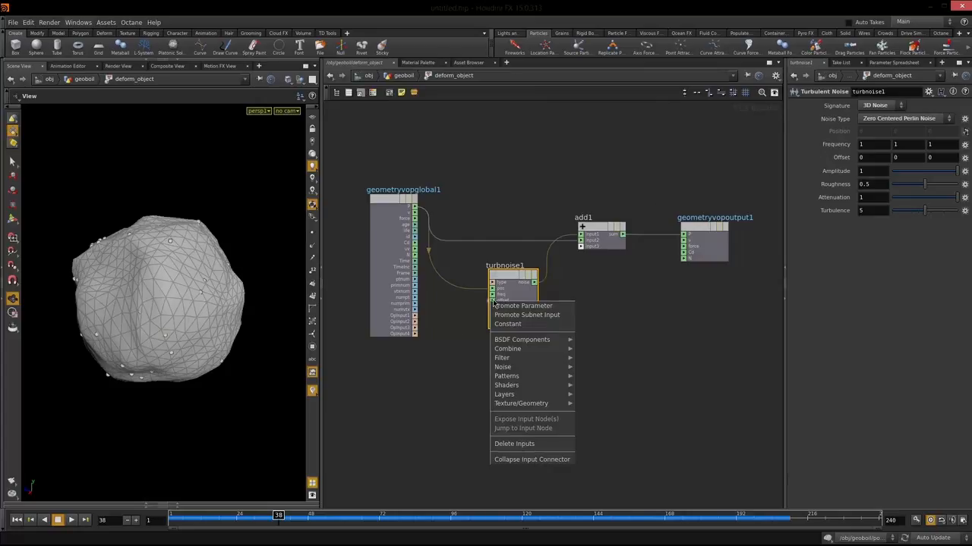
left_click(552, 306)
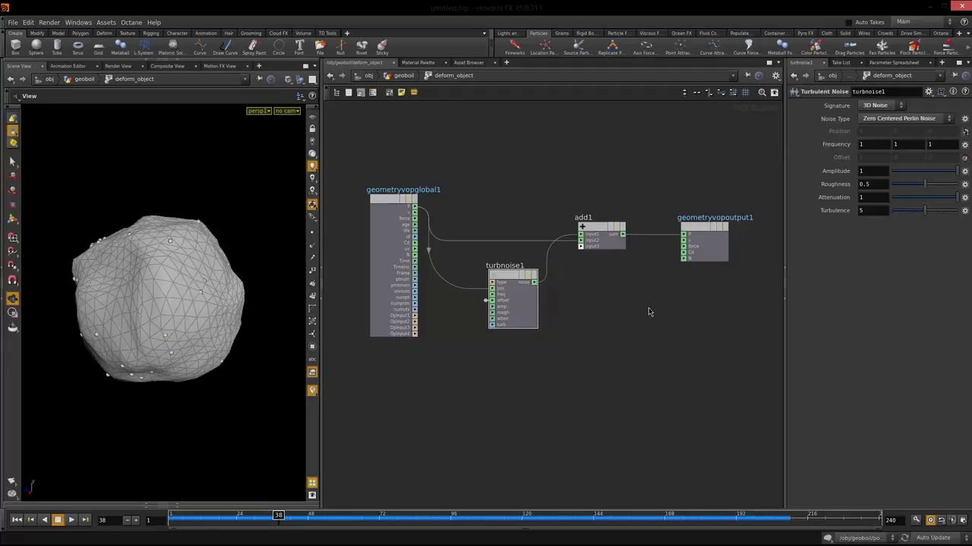
key("u")
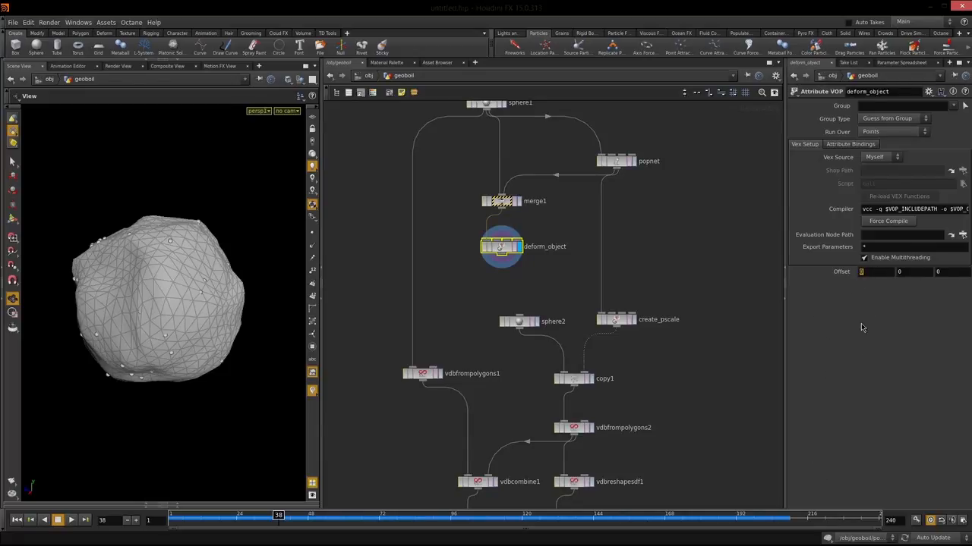
type("$F")
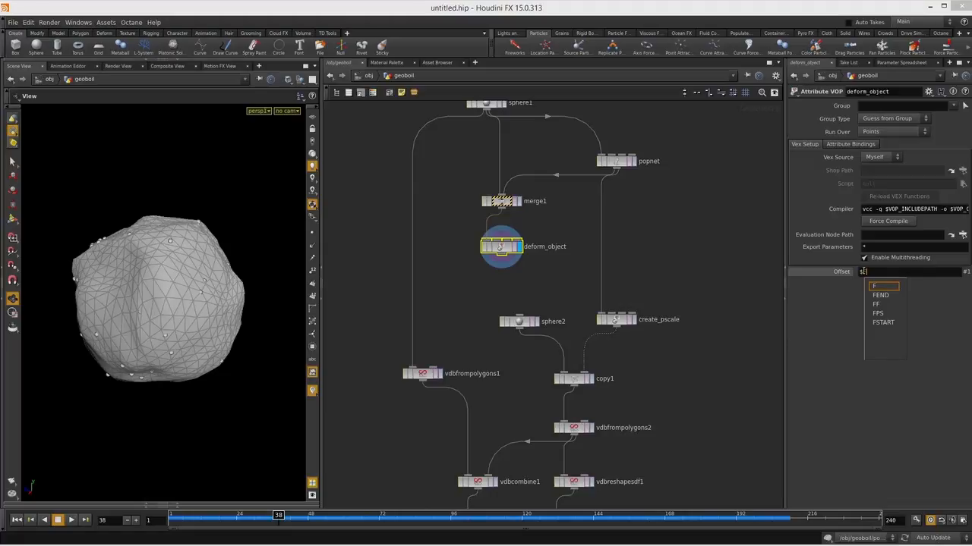
key("BackSpace")
key("BackSpace")
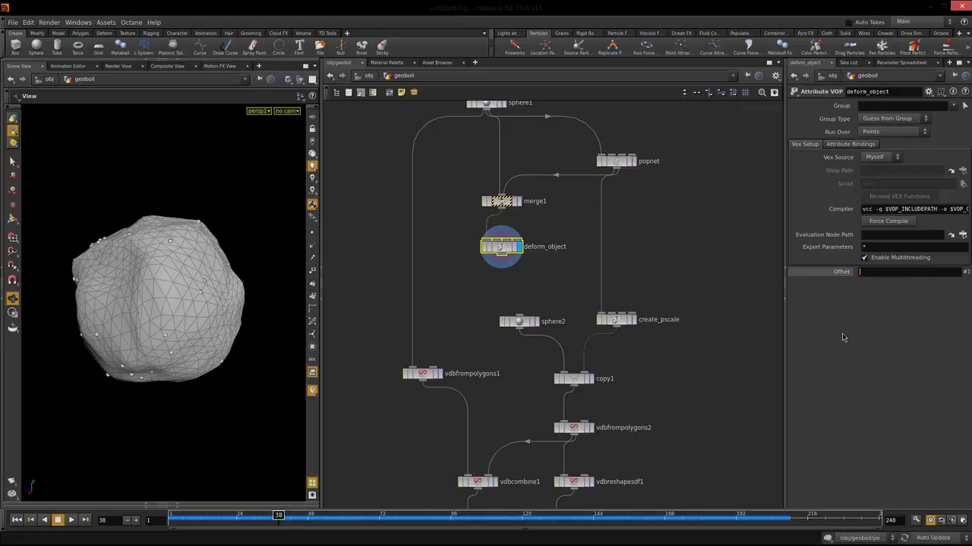
type("@time")
key("Return")
key("Up")
key("Up")
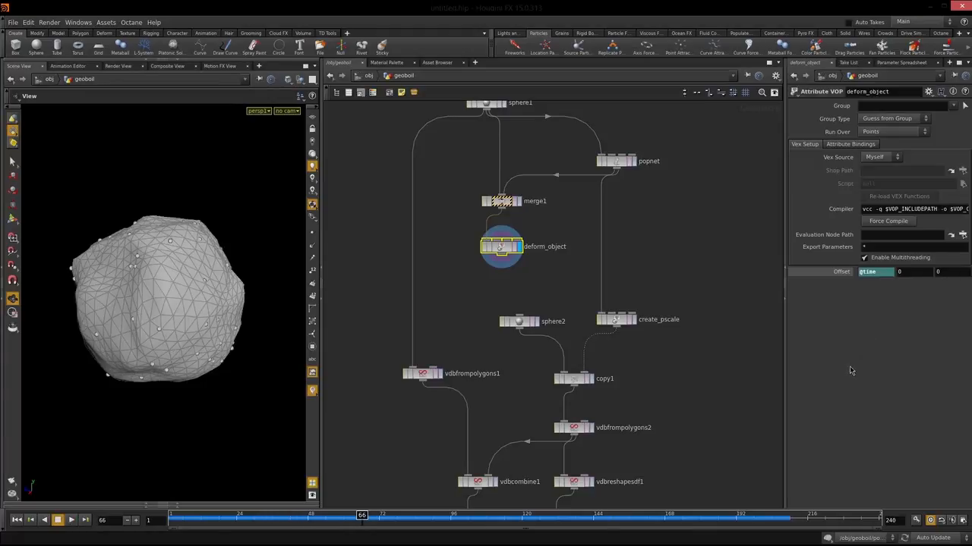
left_click(866, 271)
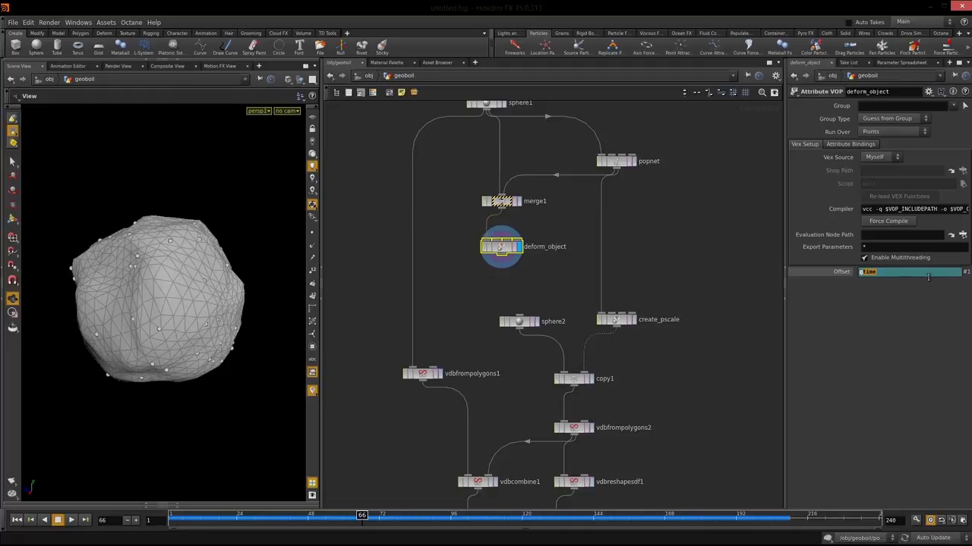
left_click(892, 361)
key("Up")
key("Up")
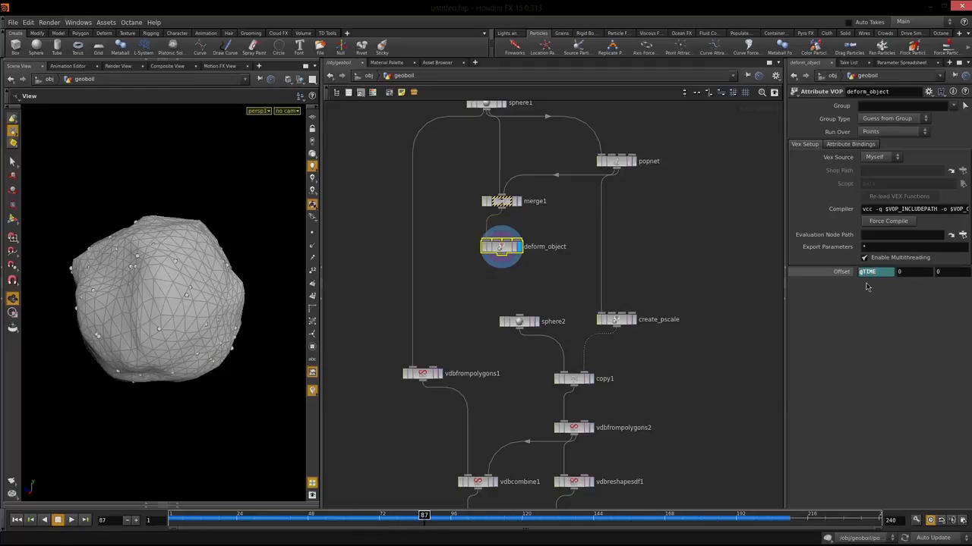
- Set deform_object's X offset to $F and play the animation
left_click(881, 274)
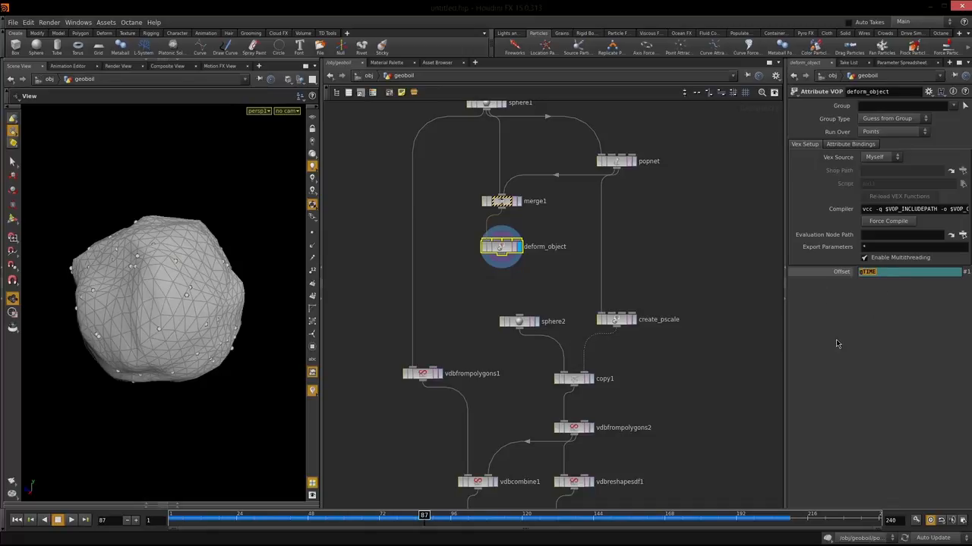
key("BackSpace")
type("$F")
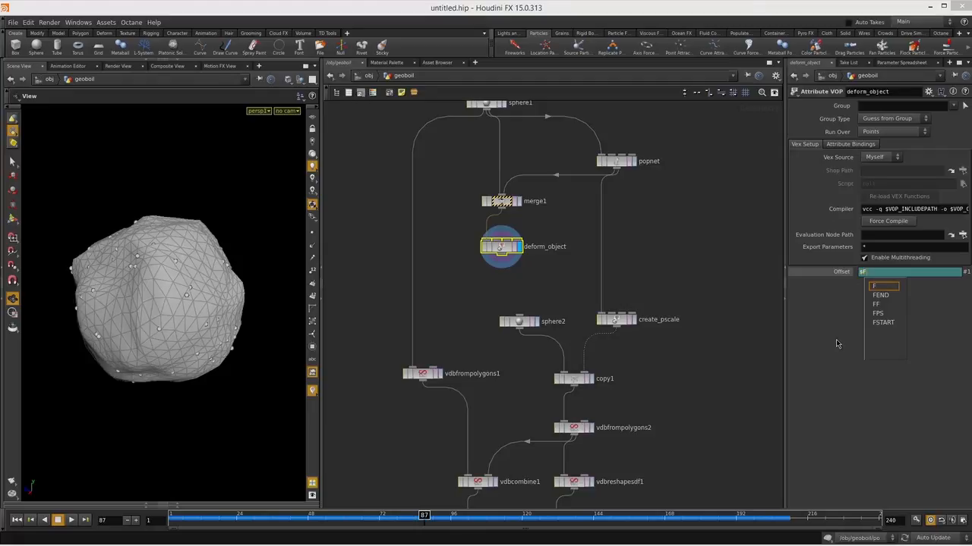
key("Return")
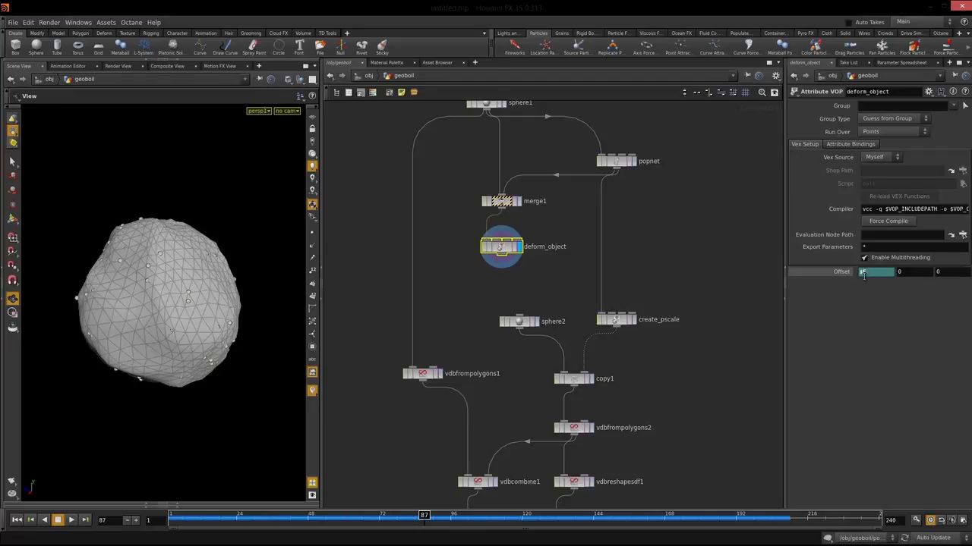
key("Up")
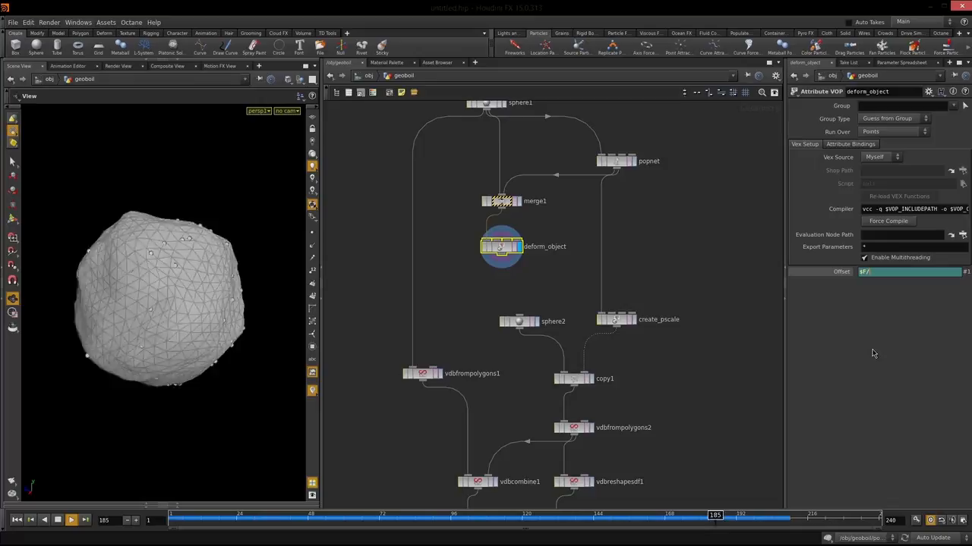
- Slow the noise by dividing the X offset expression, trying $F/50 and settling on $F/80, and stop playback
type("/50")
key("Return")
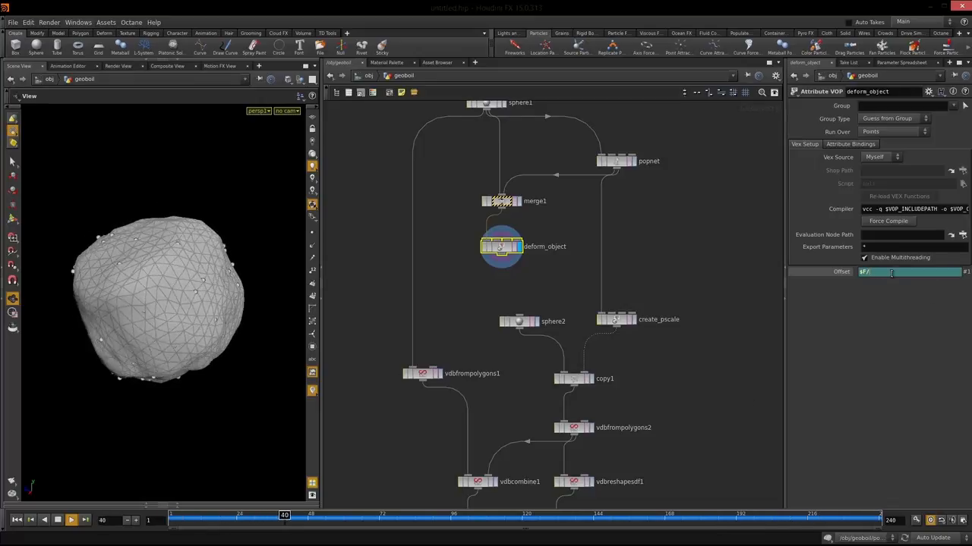
key("Return")
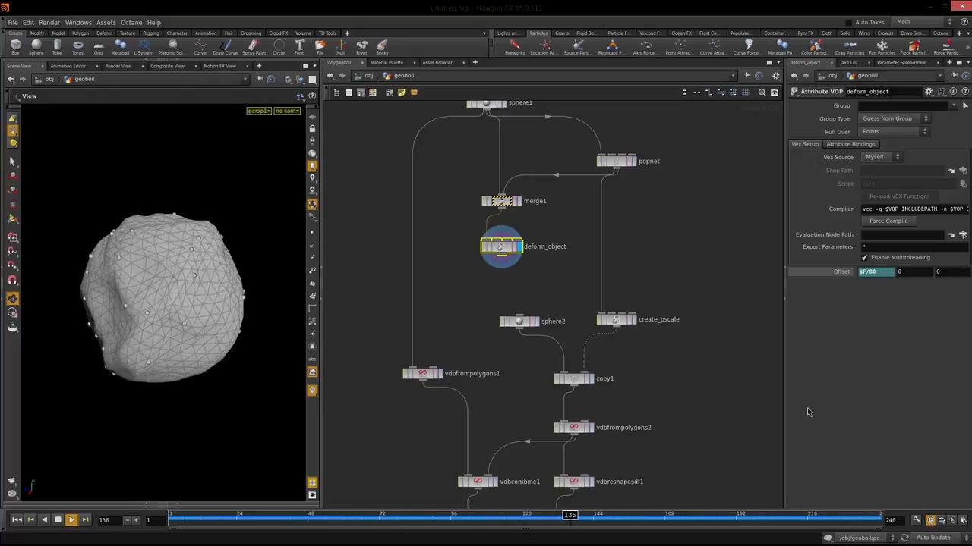
key("Up")
- Move vdbfrompolygons1 farther away from deform_object and nudge popnet slightly downward in the network
middle_click_drag(559, 277, 564, 189)
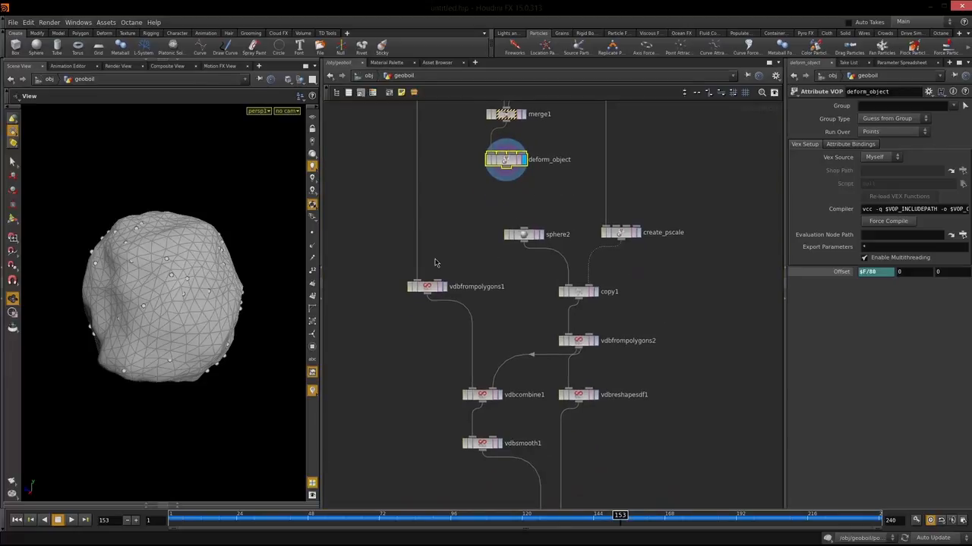
left_click_drag(426, 286, 397, 287)
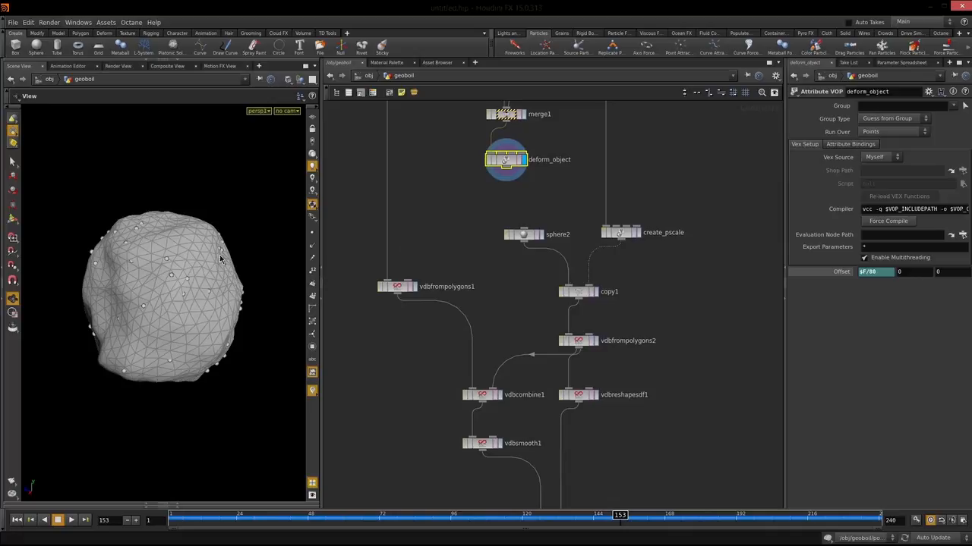
middle_click_drag(493, 287, 471, 410)
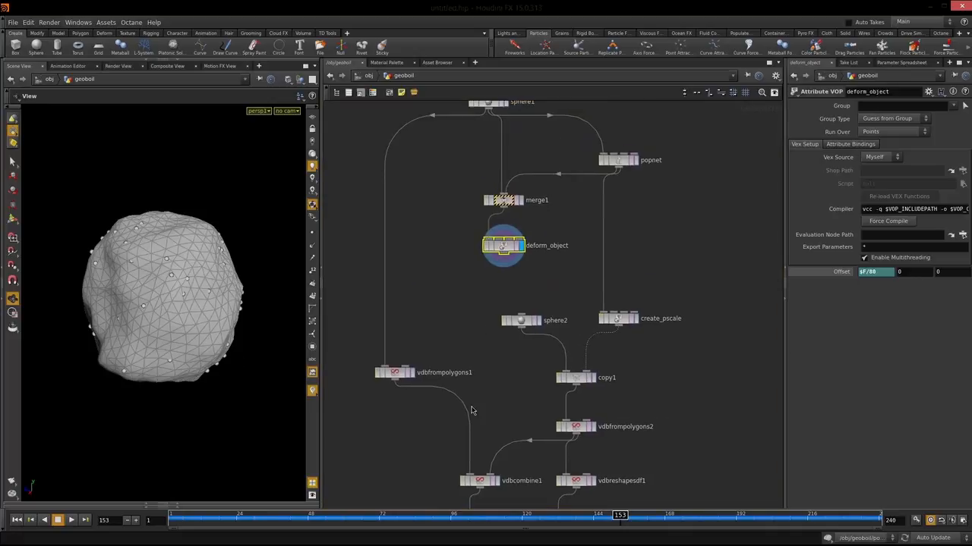
middle_click(619, 167)
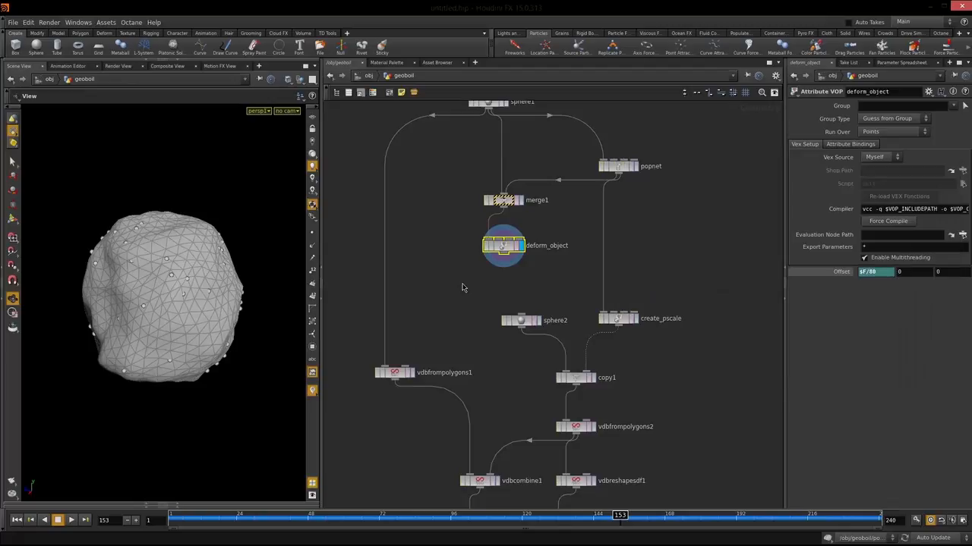
- Make room below deform_object, add a Blast node there wired to deform_object's output, and display it
left_click_drag(523, 324, 533, 342)
left_click_drag(617, 319, 617, 333)
left_click(509, 302)
key("Tab")
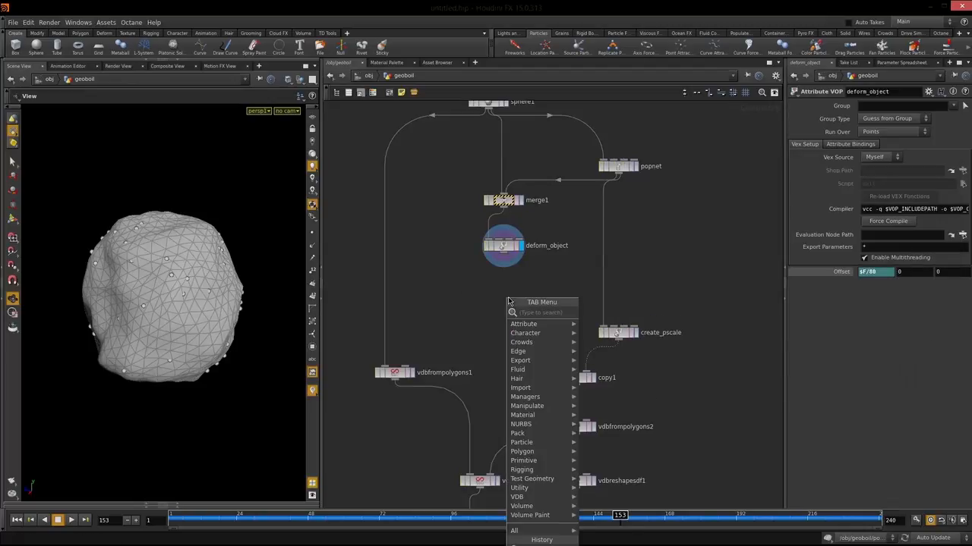
type("timeshift")
key("Return")
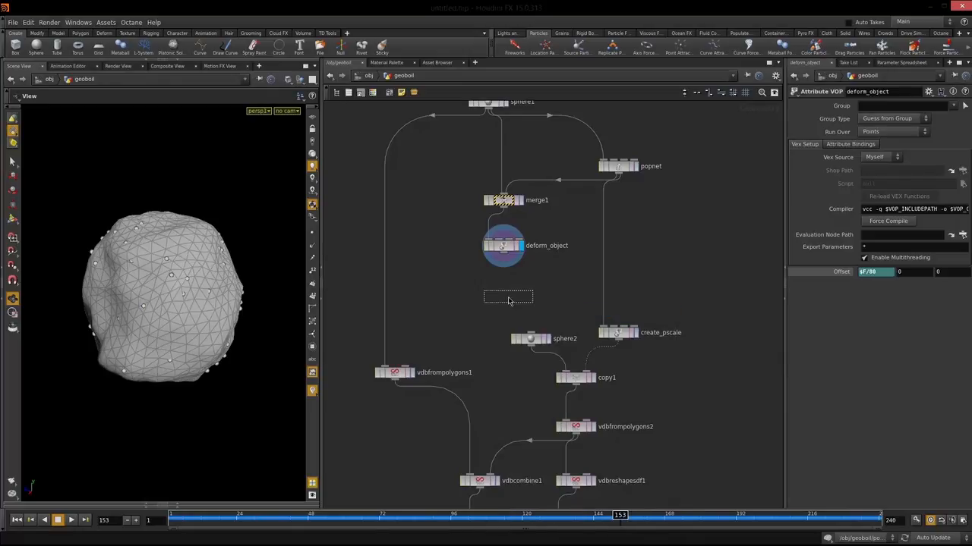
left_click(552, 286)
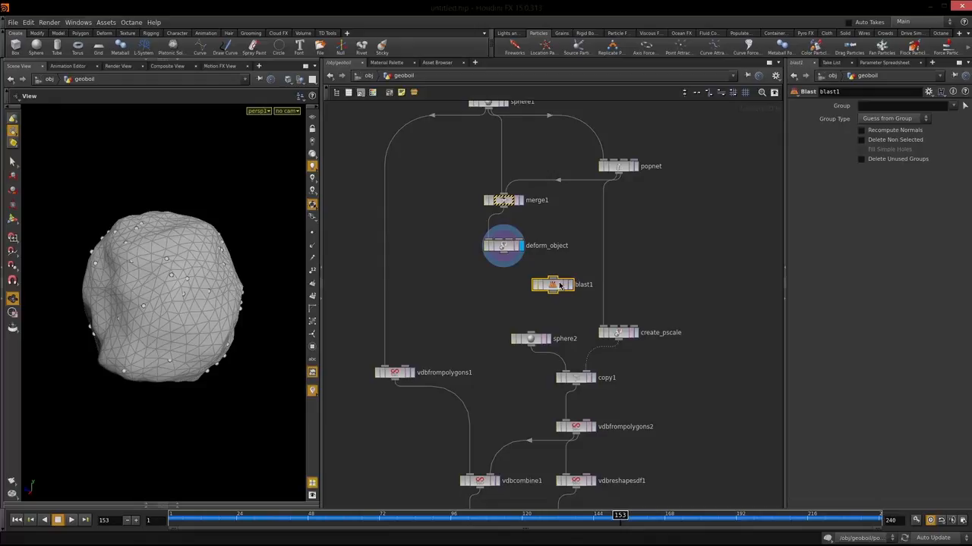
left_click_drag(560, 286, 527, 284)
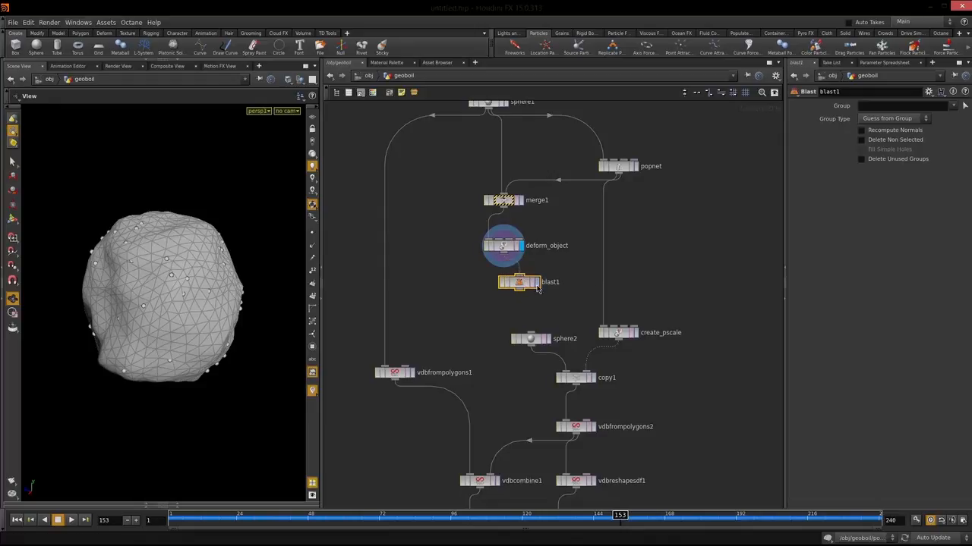
left_click(537, 289)
left_click_drag(535, 289, 545, 293)
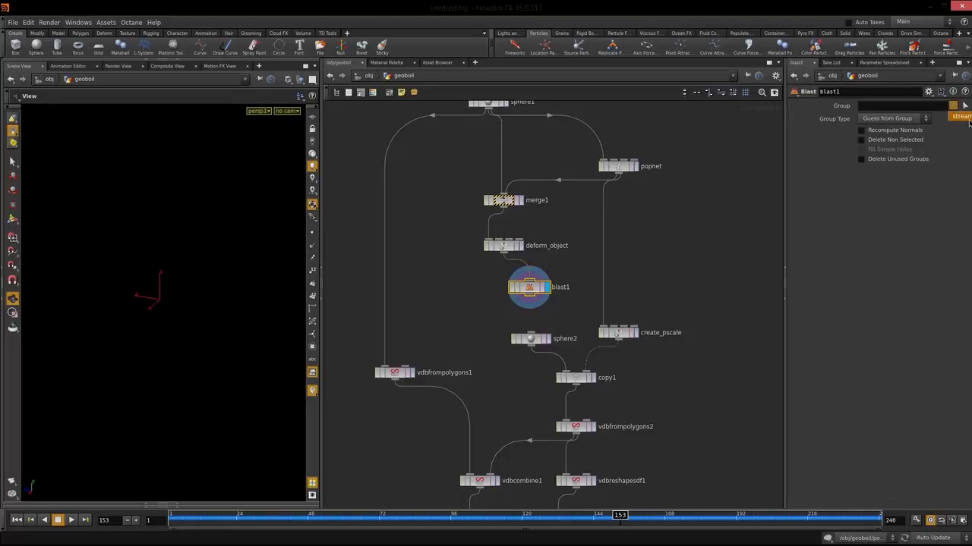
- Set blast1's group to stream_source_first_input, and duplicate it on deform_object's output as blast2 with Delete Non Selected enabled
left_click(958, 116)
left_click_drag(534, 289, 453, 289)
mouse_move(163, 312)
left_mouse_down()
mouse_move(255, 292)
mouse_move(171, 297)
left_mouse_up()
left_click_drag(453, 291, 564, 289, "alt")
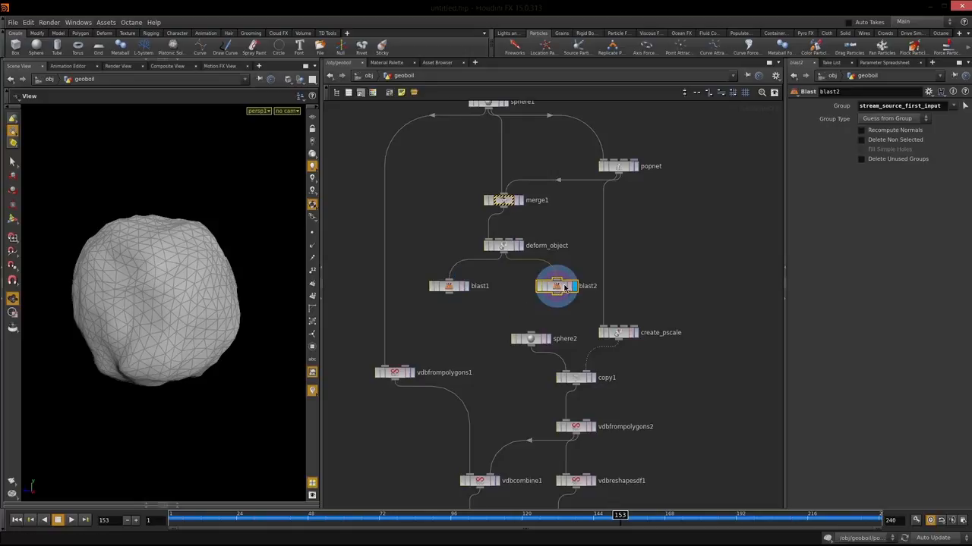
left_click(860, 141)
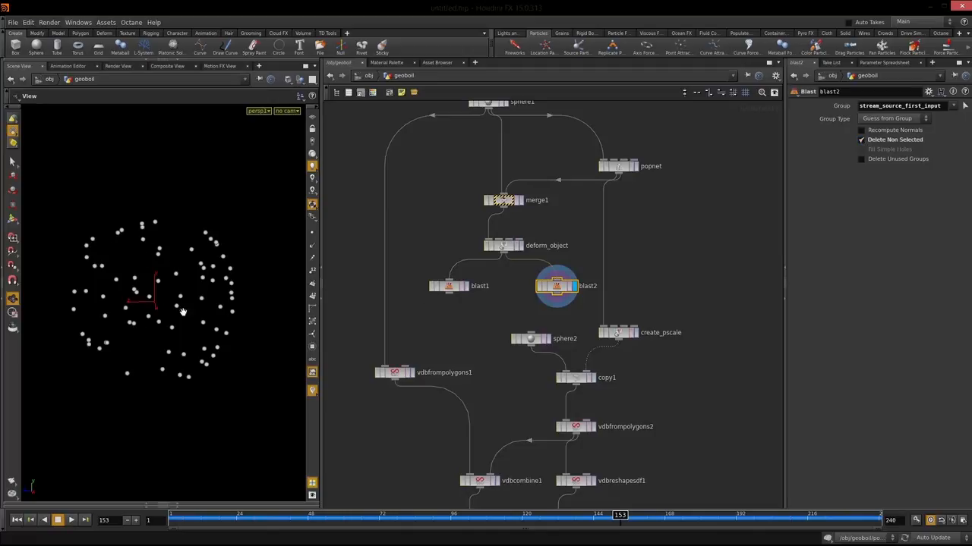
- Rewire create_pscale to take its input from blast2 and vdbfrompolygons1 to take its input from blast1
middle_click_drag(575, 287, 599, 213)
middle_click_drag(654, 199, 611, 247)
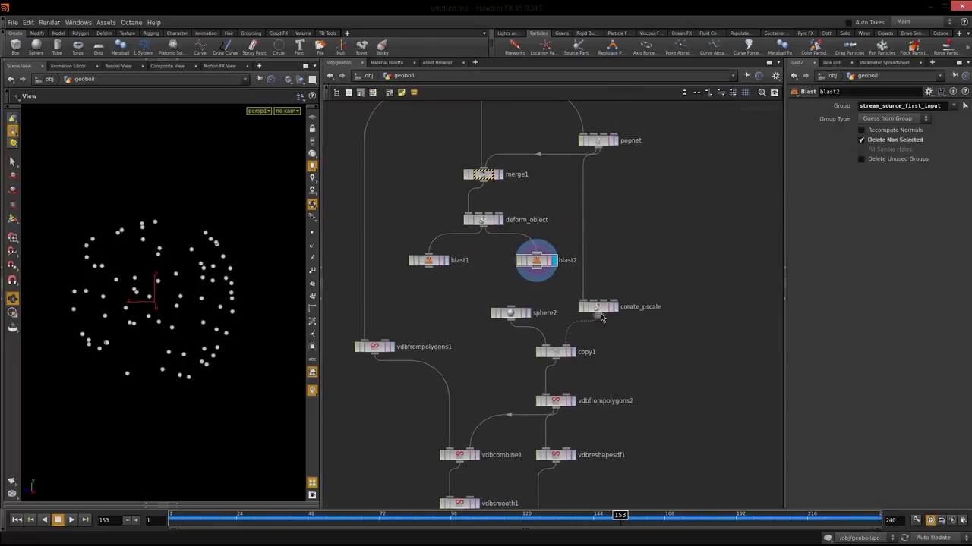
left_click_drag(600, 312, 600, 316)
left_click_drag(587, 283, 585, 307)
left_click_drag(603, 266, 585, 255)
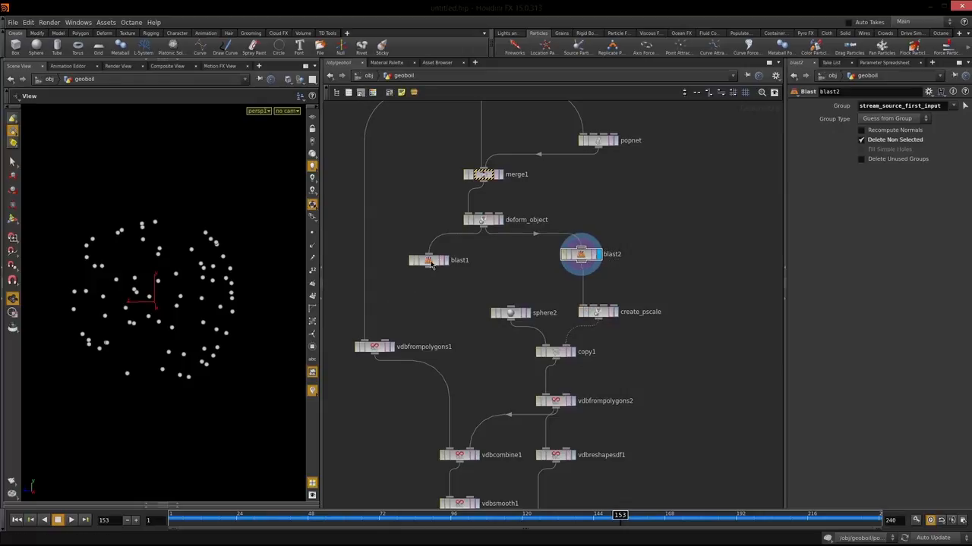
left_click_drag(431, 262, 400, 257)
left_click_drag(364, 341, 387, 255)
- Check both branches by displaying vdbfrompolygons1, create_pscale and copy1 in turn, and play the animation of the copied spheres
middle_click_drag(731, 220, 730, 159)
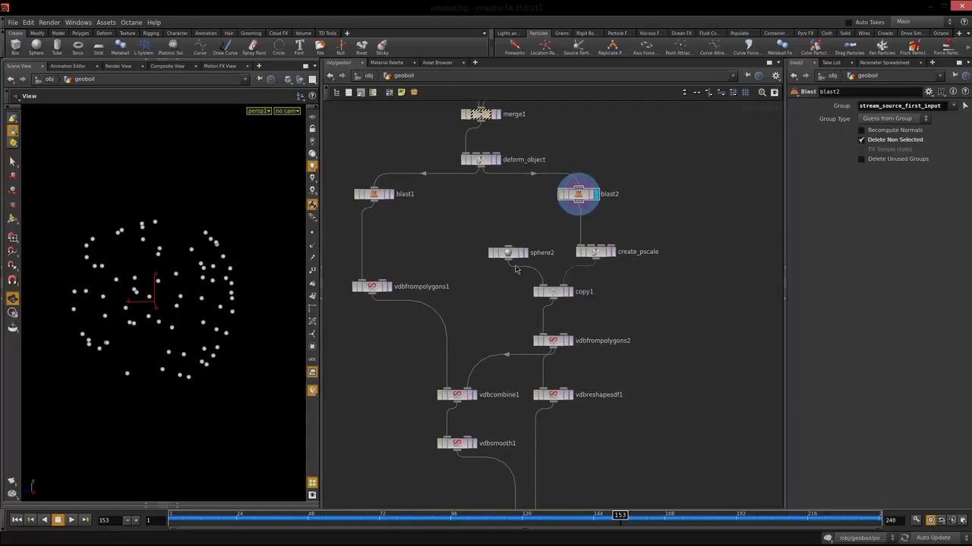
left_click(388, 287)
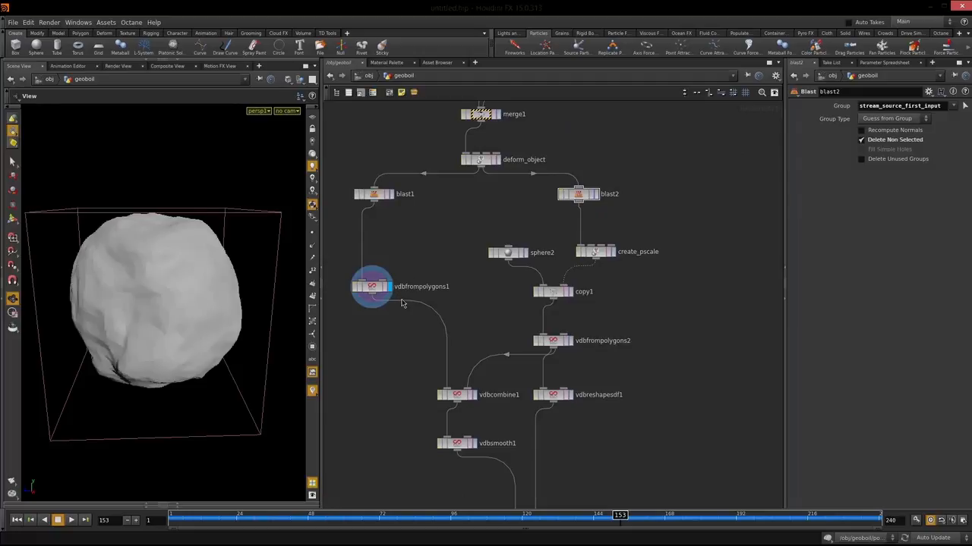
left_click_drag(141, 332, 190, 318)
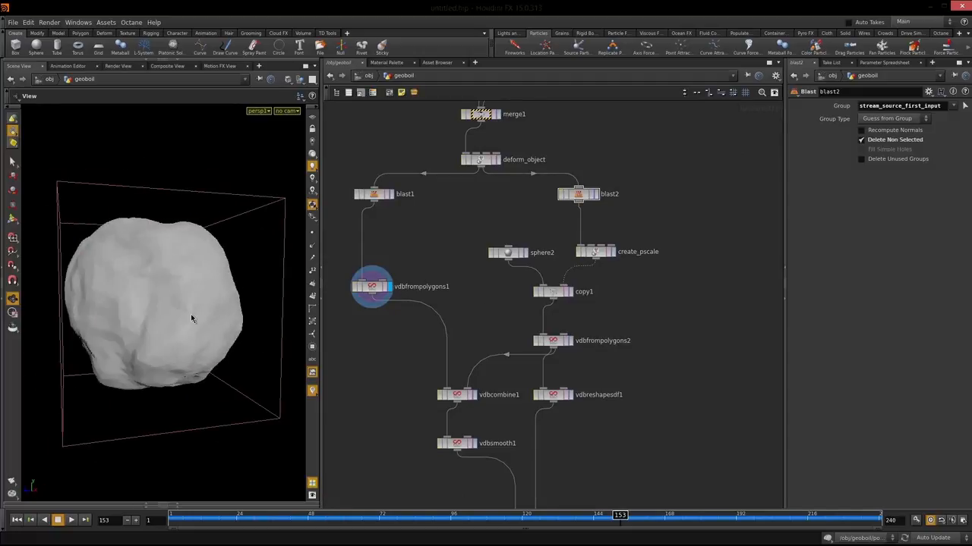
left_click(612, 254)
mouse_move(685, 342)
middle_mouse_down()
mouse_move(696, 262)
mouse_move(694, 326)
middle_mouse_up()
left_click(576, 267)
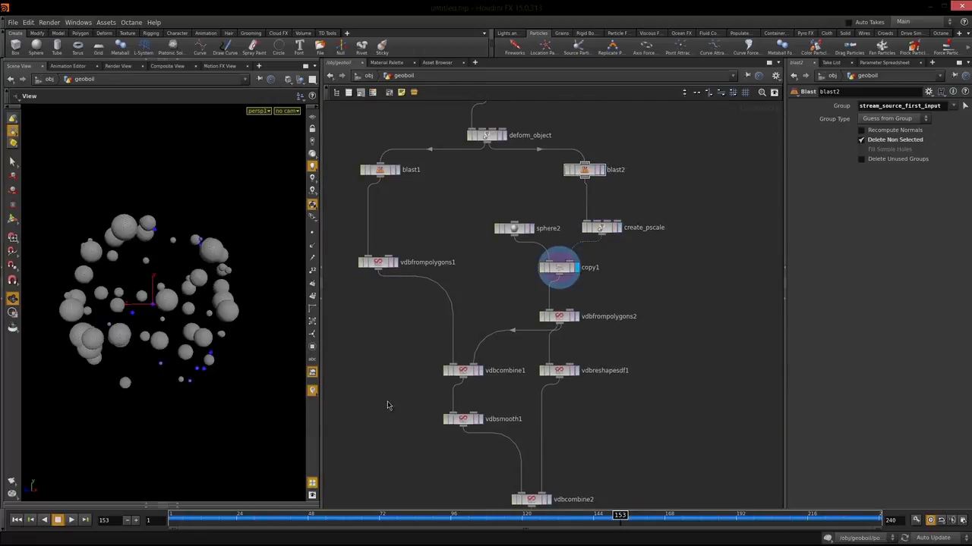
key("Up")
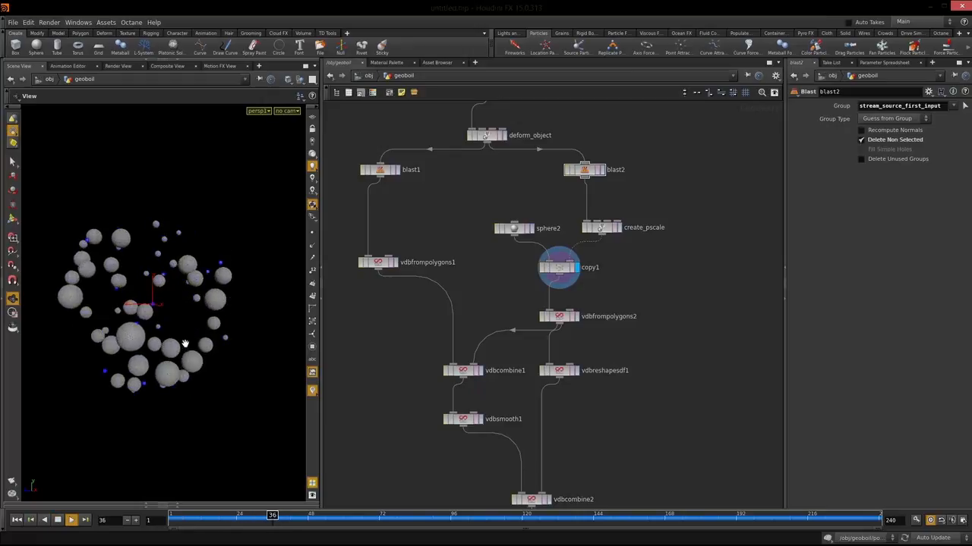
key("Up")
left_click_drag(595, 175, 607, 174)
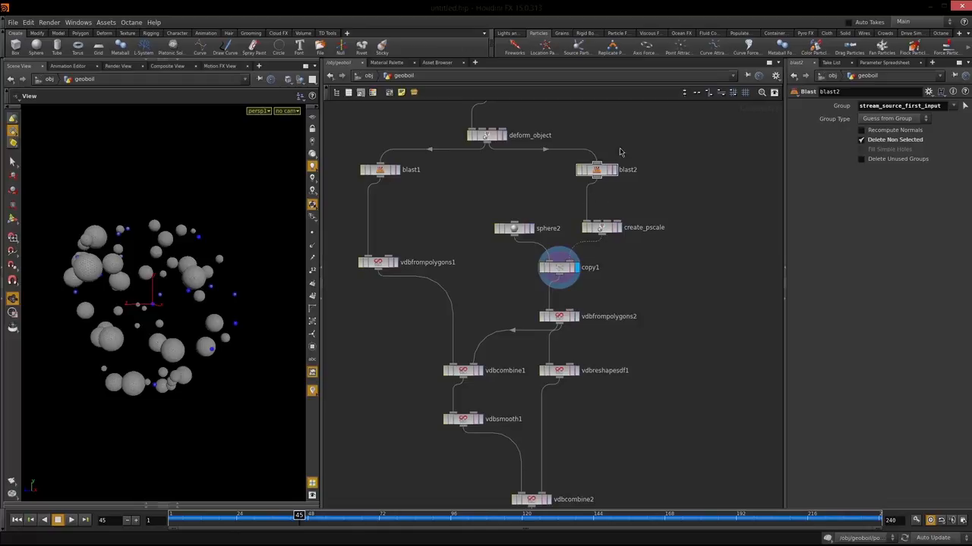
- Template deform_object as a wireframe over copy1's spheres, play the animation to compare their motion, and turn the template off
middle_click_drag(673, 184, 685, 271)
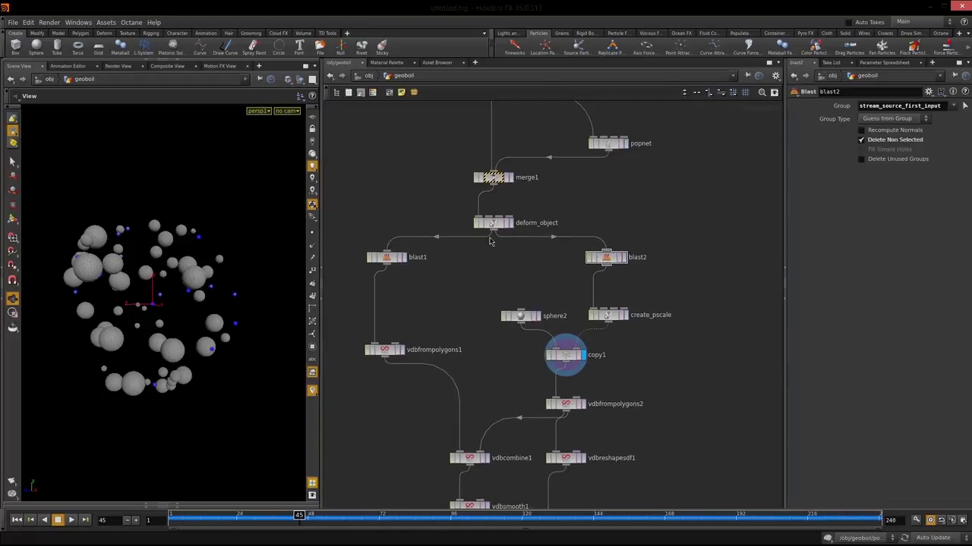
scroll(497, 281, "up", 5)
middle_click_drag(534, 256, 524, 382)
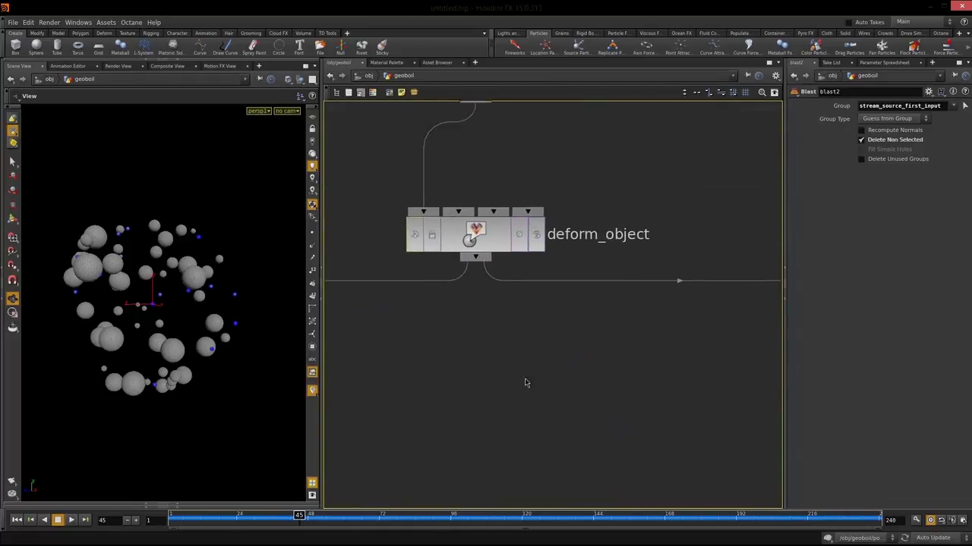
left_click(516, 230)
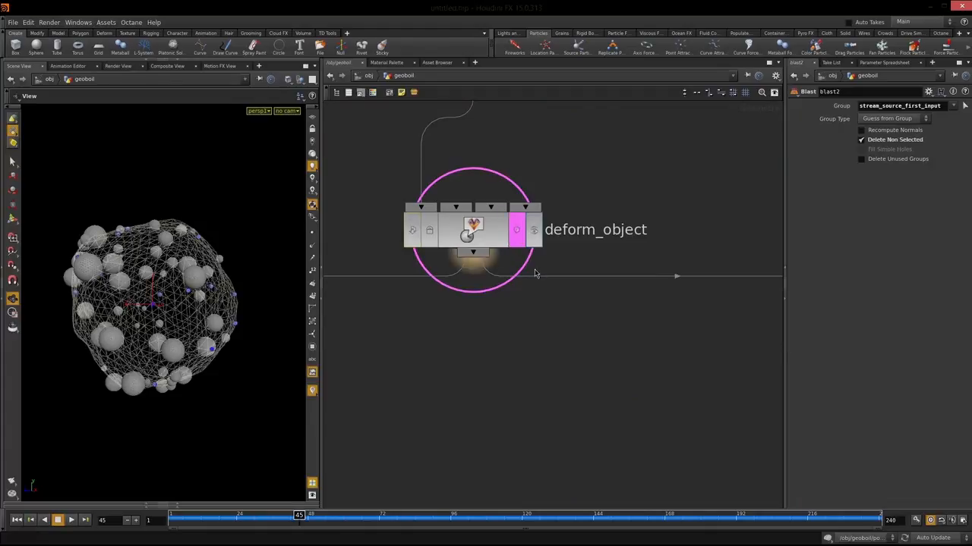
scroll(511, 360, "down", 5)
scroll(699, 355, "up", 6)
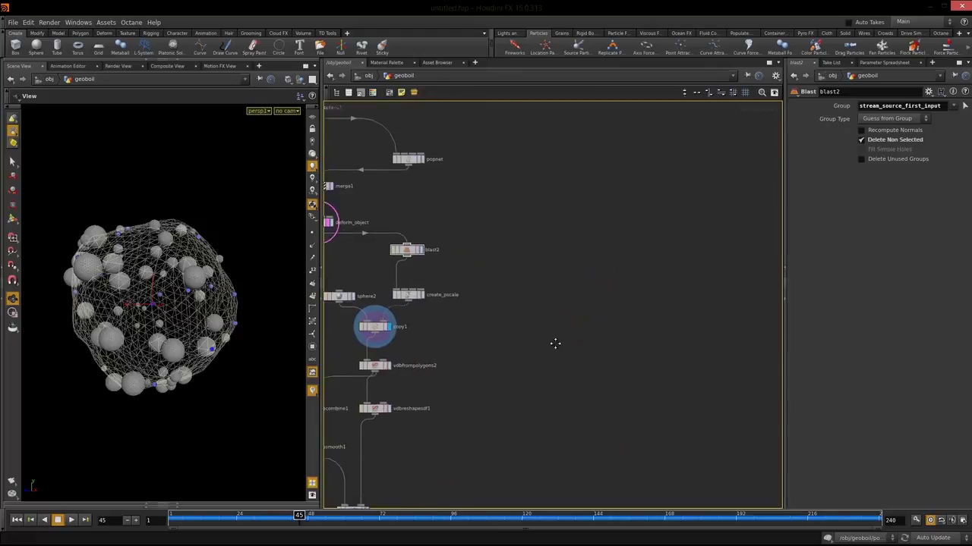
scroll(531, 310, "up", 3)
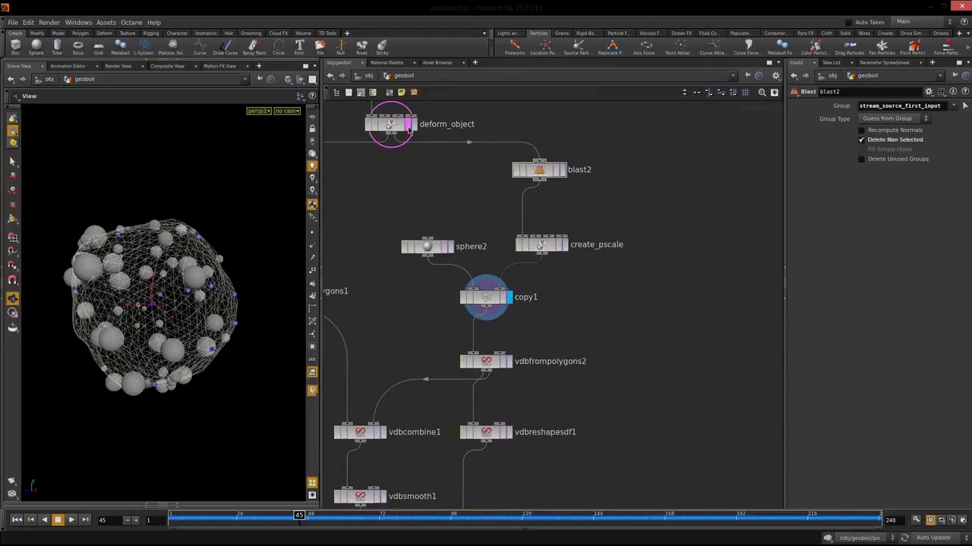
key("Up")
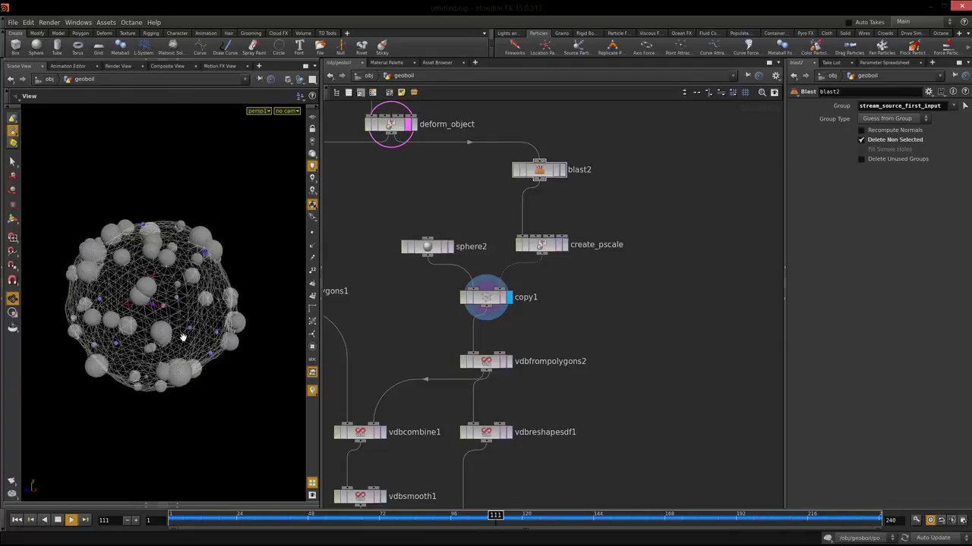
key("Up")
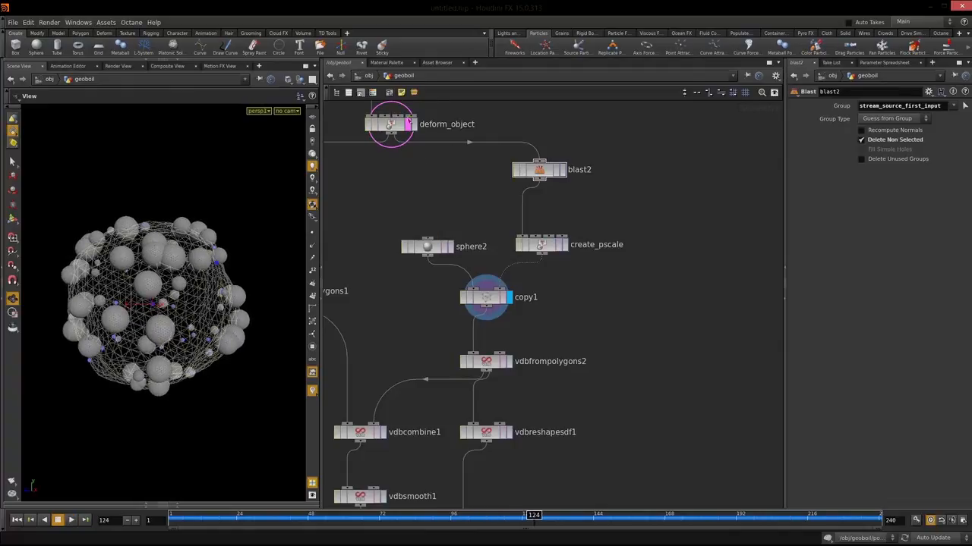
left_click(411, 123)
- Display the final mesh from convertvdb1 and play the animation from frame 1
middle_click_drag(680, 390, 734, 232)
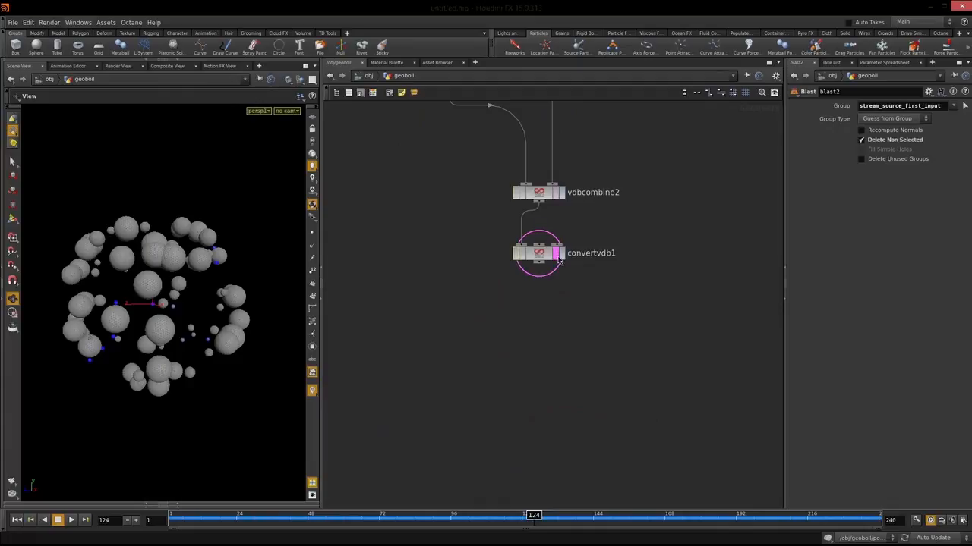
left_click(559, 255)
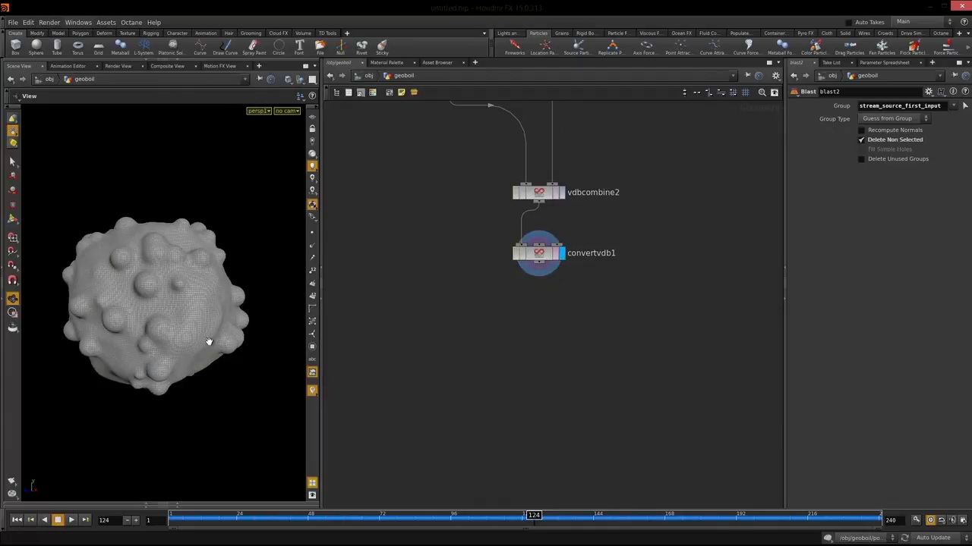
left_click(170, 519)
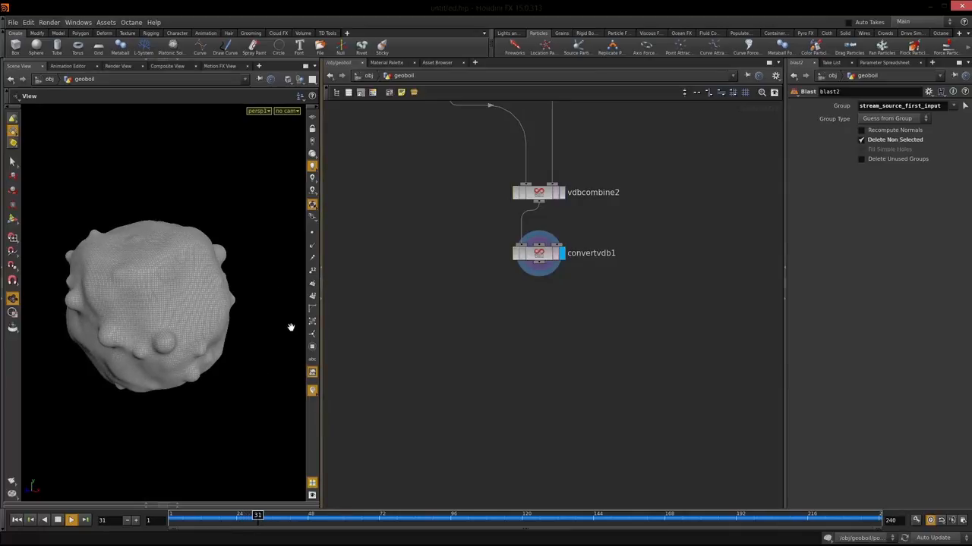
key("Escape")
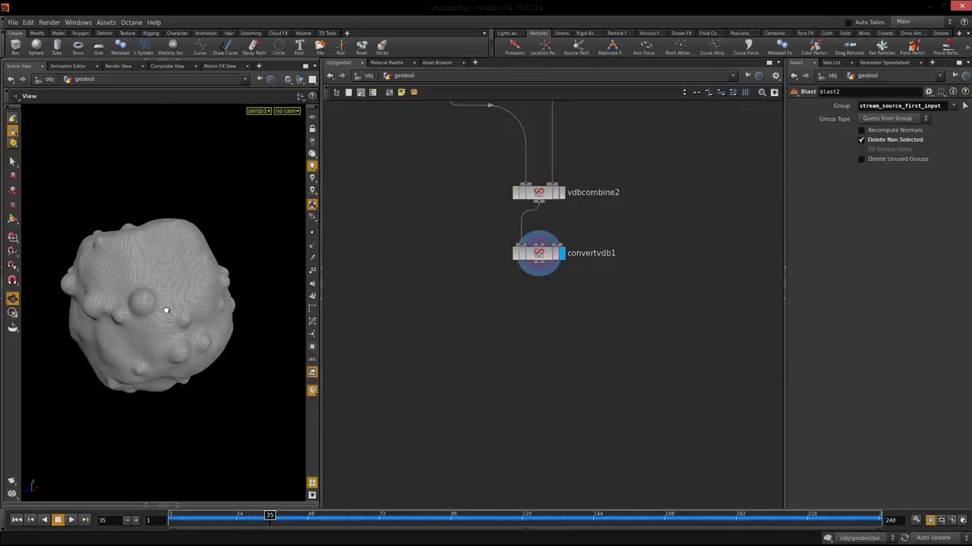
- Tidy the upper network by aligning create_pscale under blast2 and moving popnet closer to merge1's branch
middle_click_drag(568, 344, 602, 490)
middle_click_drag(648, 319, 642, 448)
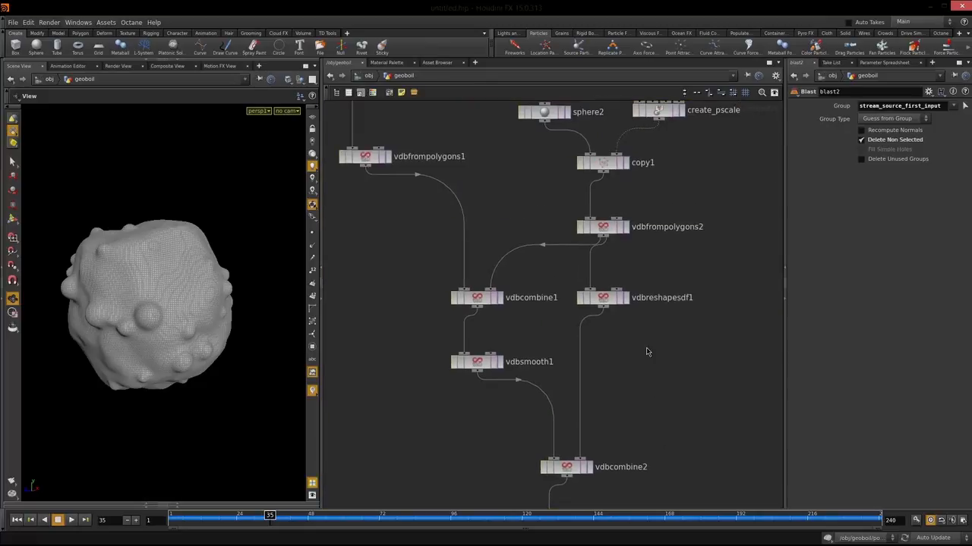
middle_click_drag(681, 288, 682, 396)
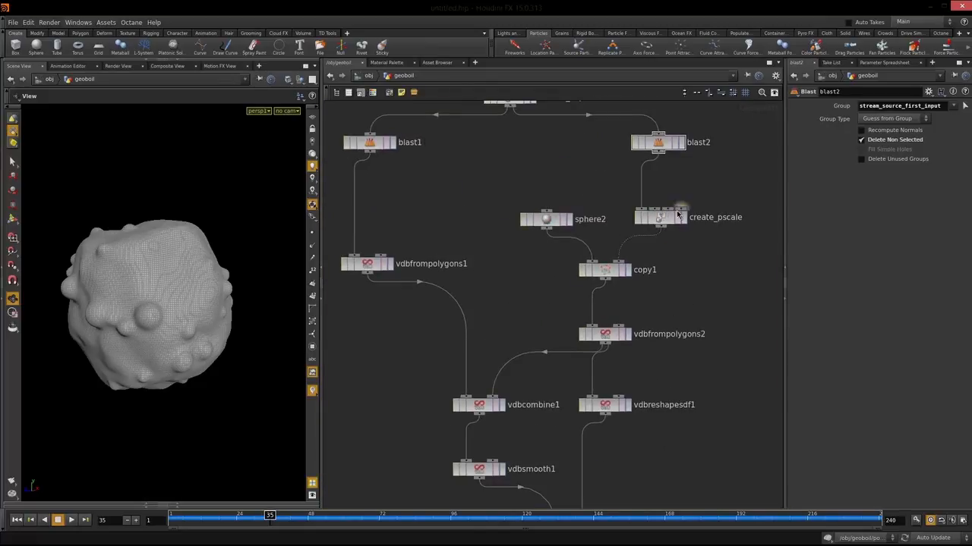
left_click(662, 226)
left_click_drag(660, 220, 659, 222)
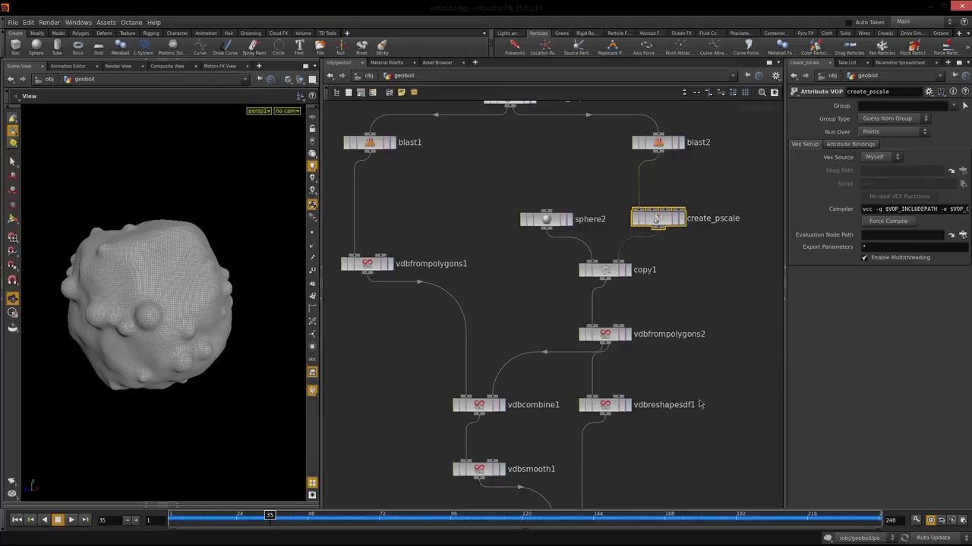
middle_click_drag(725, 303, 701, 471)
middle_click_drag(674, 199, 672, 313)
left_click_drag(635, 282, 600, 265)
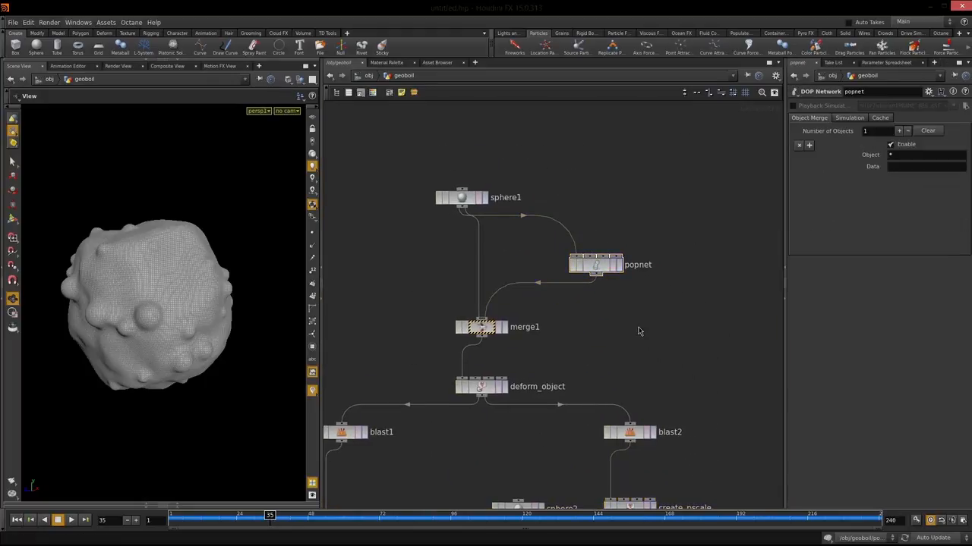
- Move vdbcombine1 and vdbsmooth1 together, farther away from vdbreshapesdf1 in the network
middle_click_drag(694, 320, 737, 121)
middle_click_drag(563, 418, 545, 185)
middle_click_drag(478, 451, 505, 399)
left_click_drag(460, 381, 577, 221)
left_click_drag(540, 251, 496, 251)
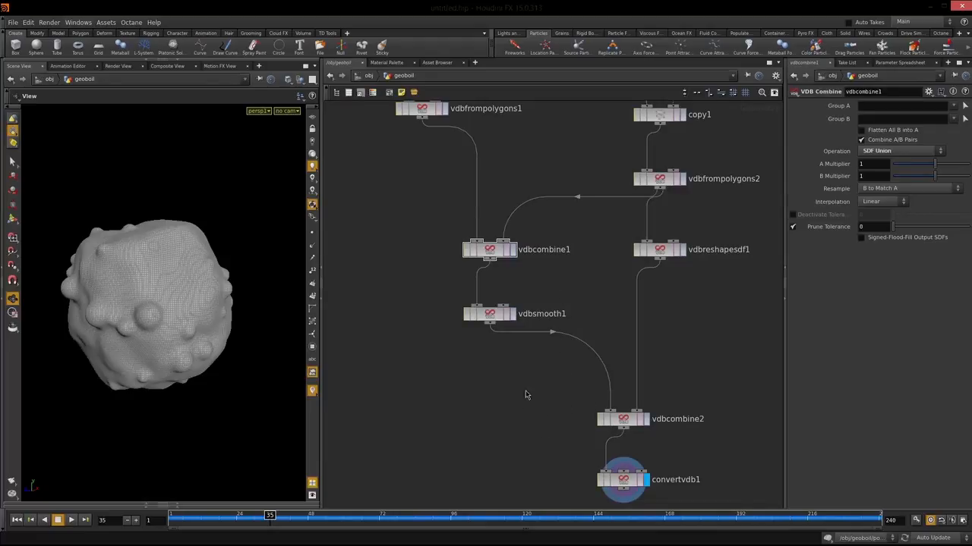
- Switch to the browser to view the Vimeo page "Creating Houdini Digital Assets for Cinema 4D", and minimize it again
key("alt+Tab")
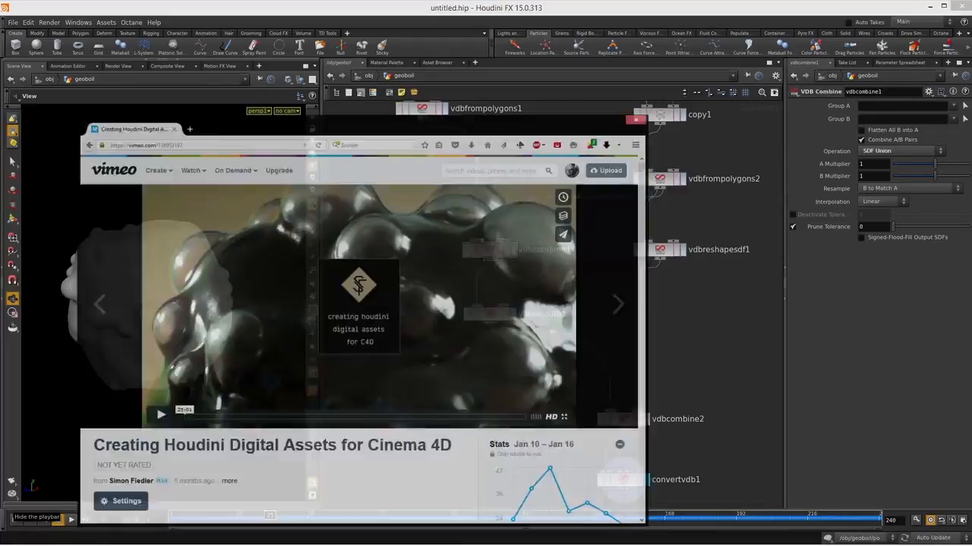
left_click_drag(480, 49, 525, 40)
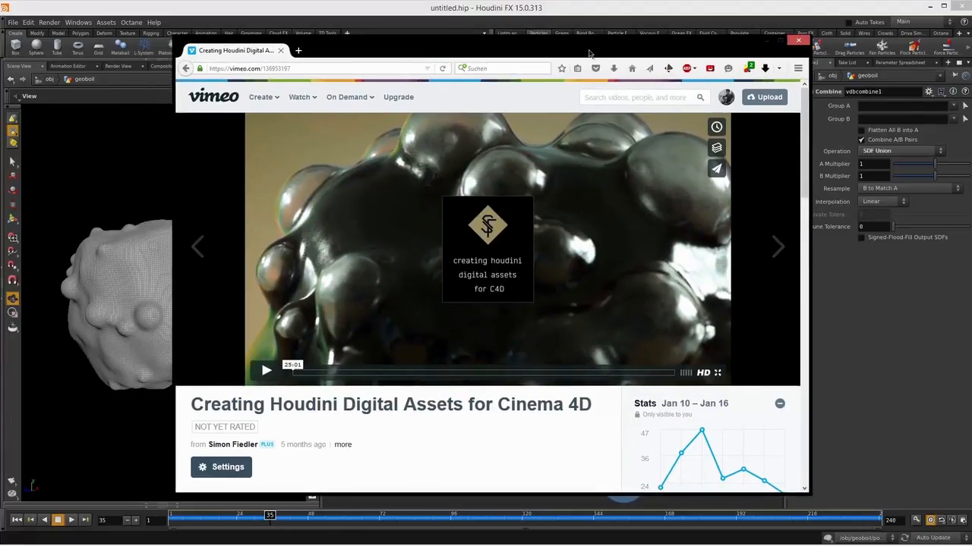
left_click_drag(467, 57, 964, 89)
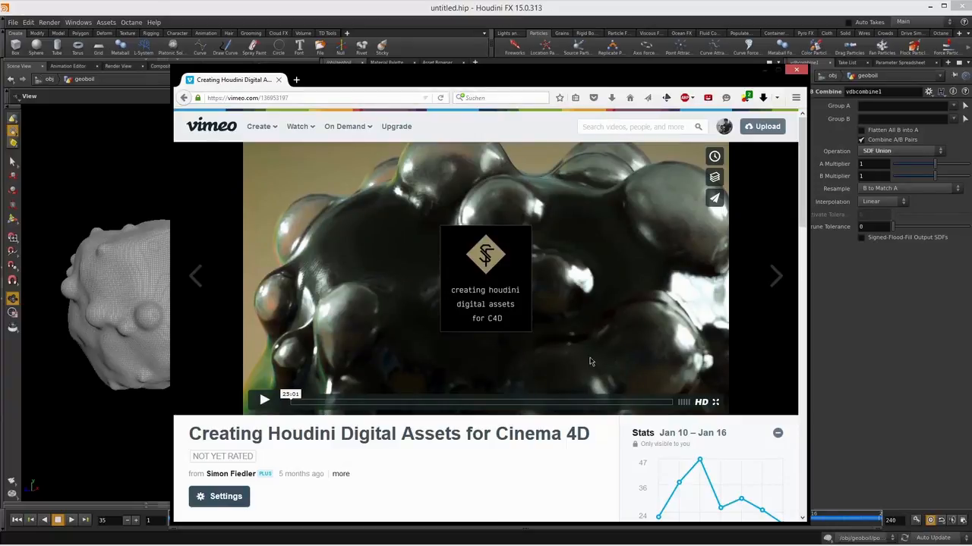
left_click(765, 70)
- Try out a ROP Alembic Output node wired from convertvdb1, and delete it again
middle_click_drag(450, 439, 381, 307)
key("Tab")
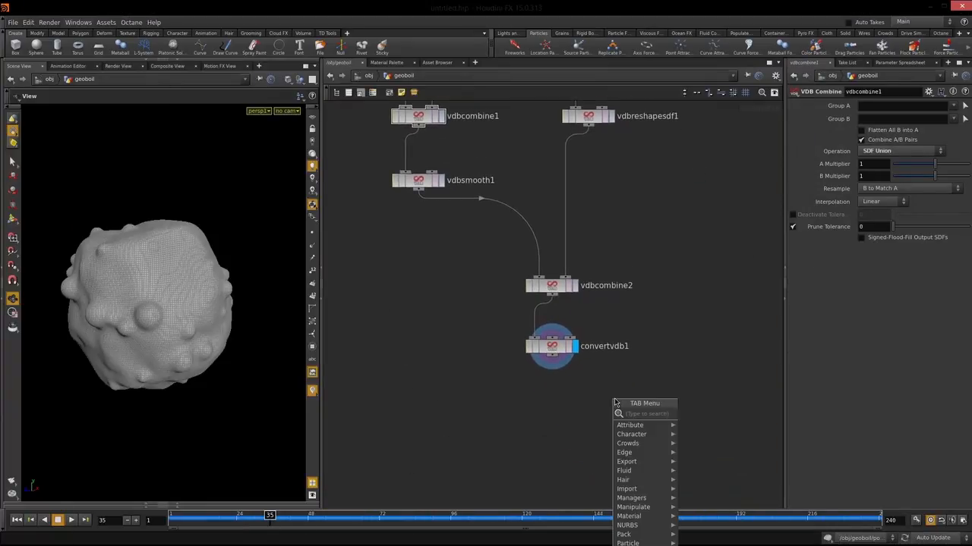
type("alembi")
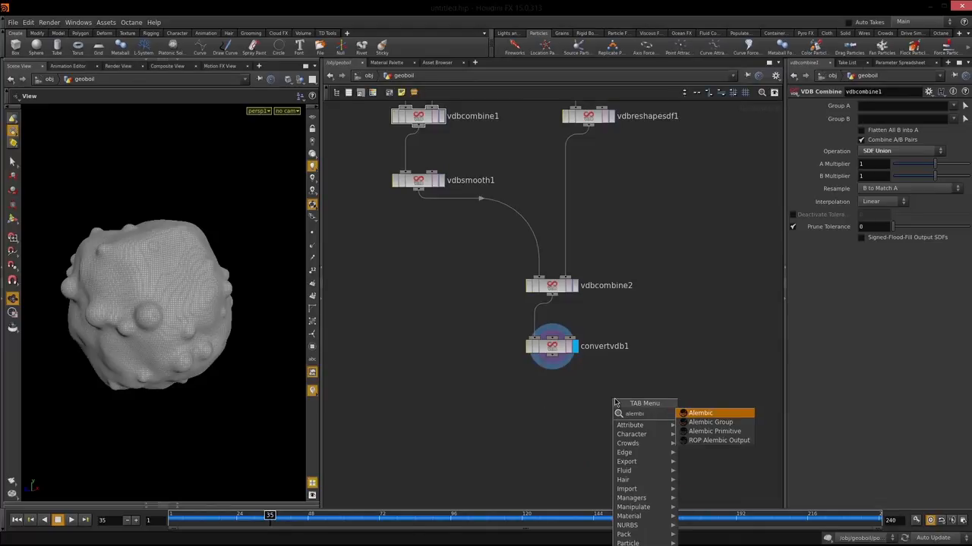
type("c")
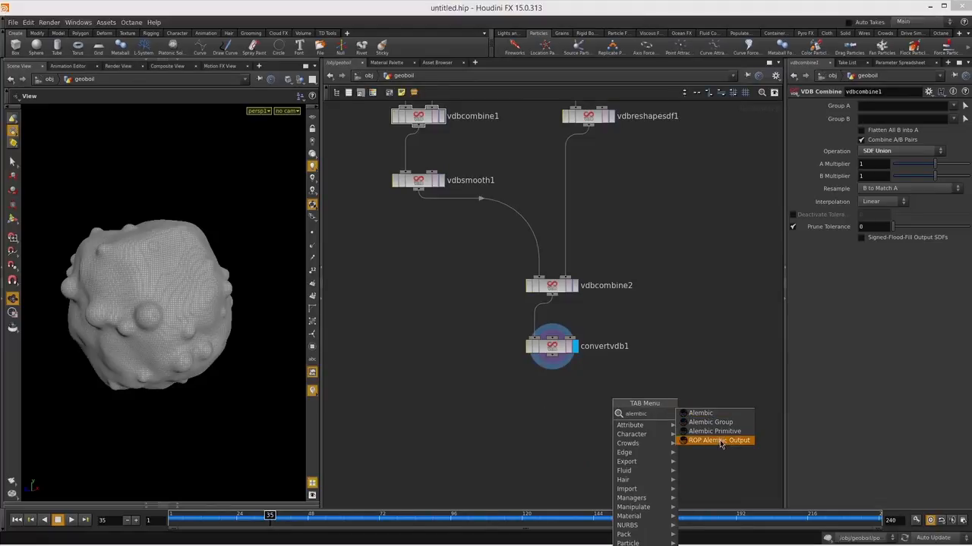
left_click(712, 441)
left_click(642, 419)
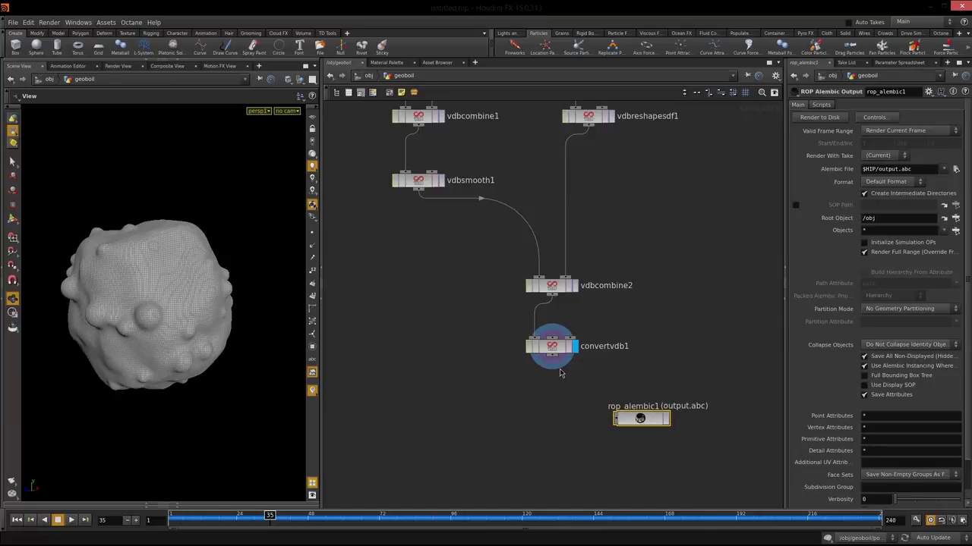
left_click_drag(552, 372, 652, 422)
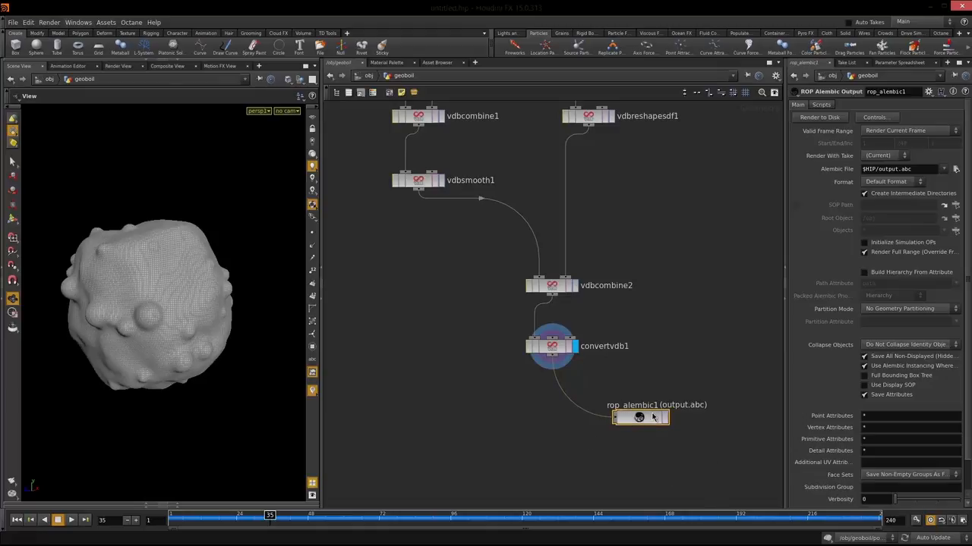
key("Delete")
- Widen the scene view so the mesh fills more of it, and launch a flipbook render of the animation
left_click_drag(322, 433, 372, 429)
left_click_drag(174, 408, 213, 326)
left_click_drag(212, 327, 248, 256)
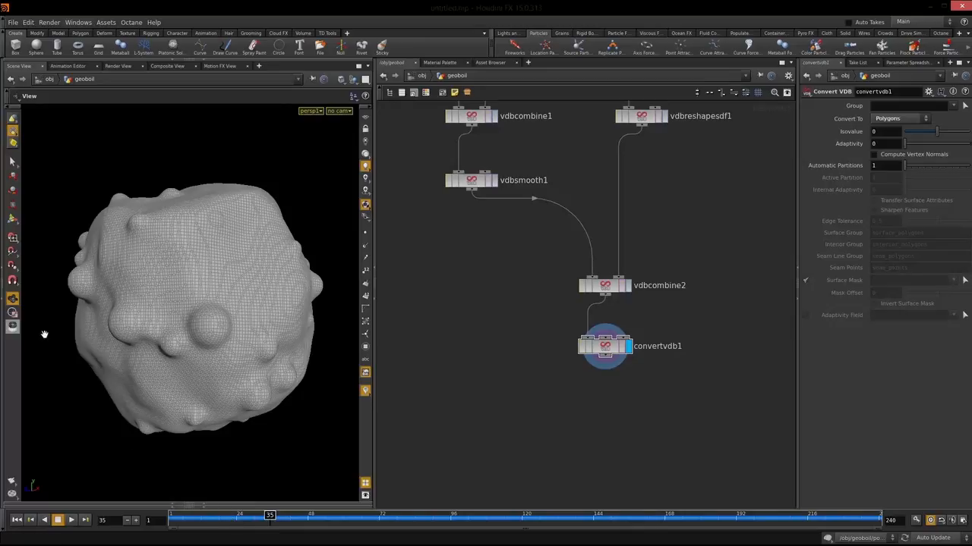
left_click(12, 483)
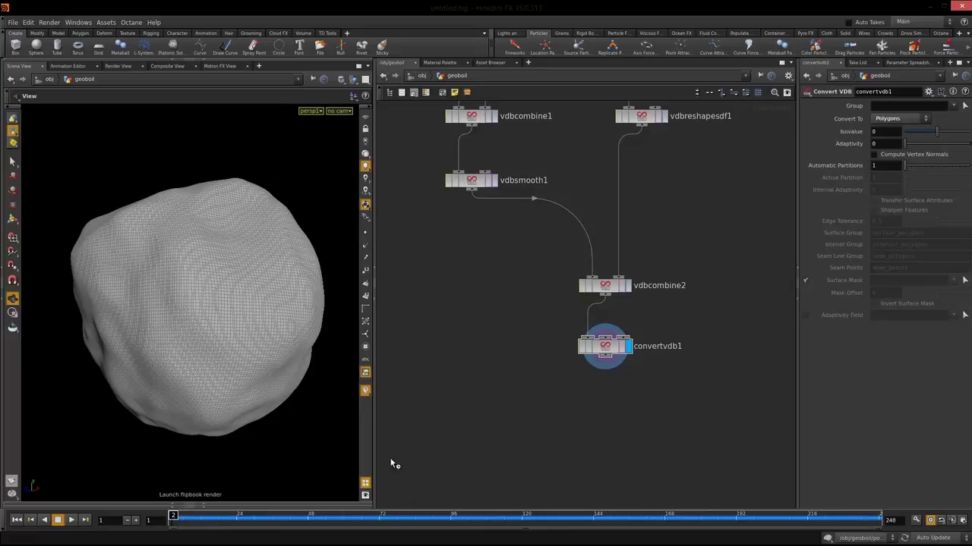